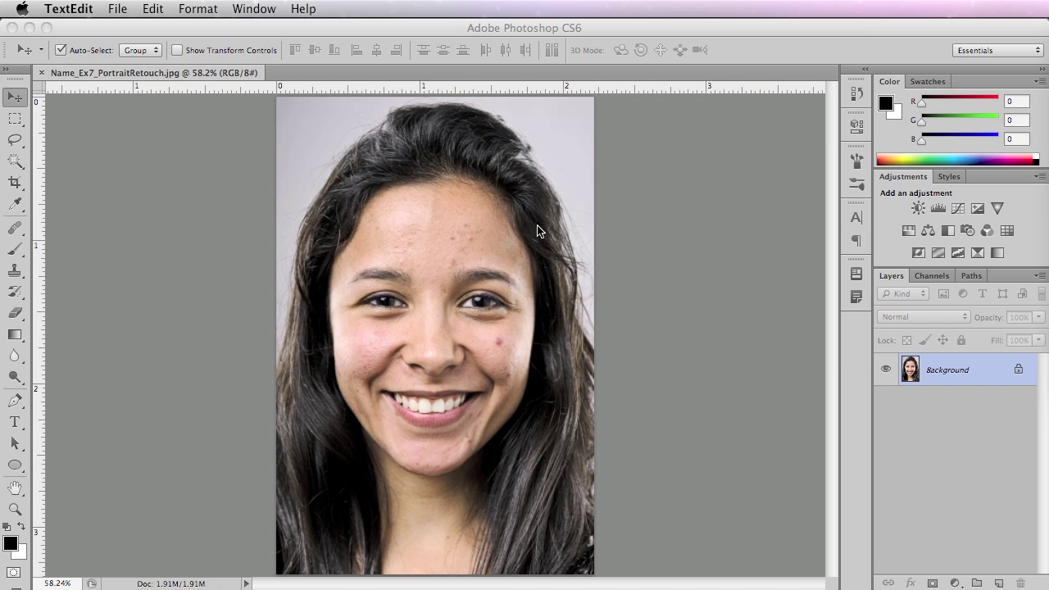
Duplicate the Background layer and apply the High Pass filter to the copy.
left_click(977, 369)
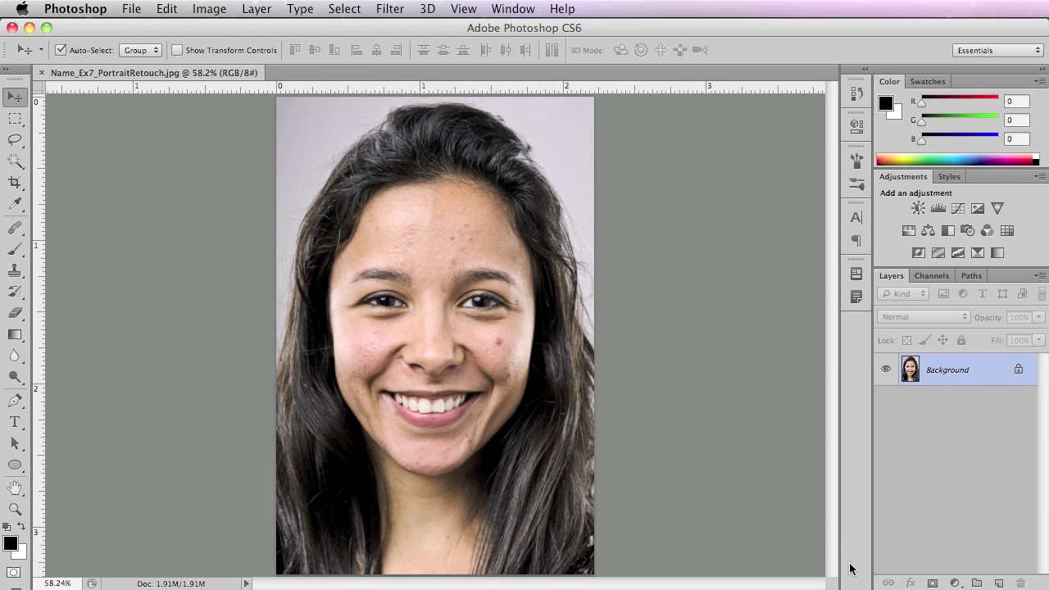
key("super+j")
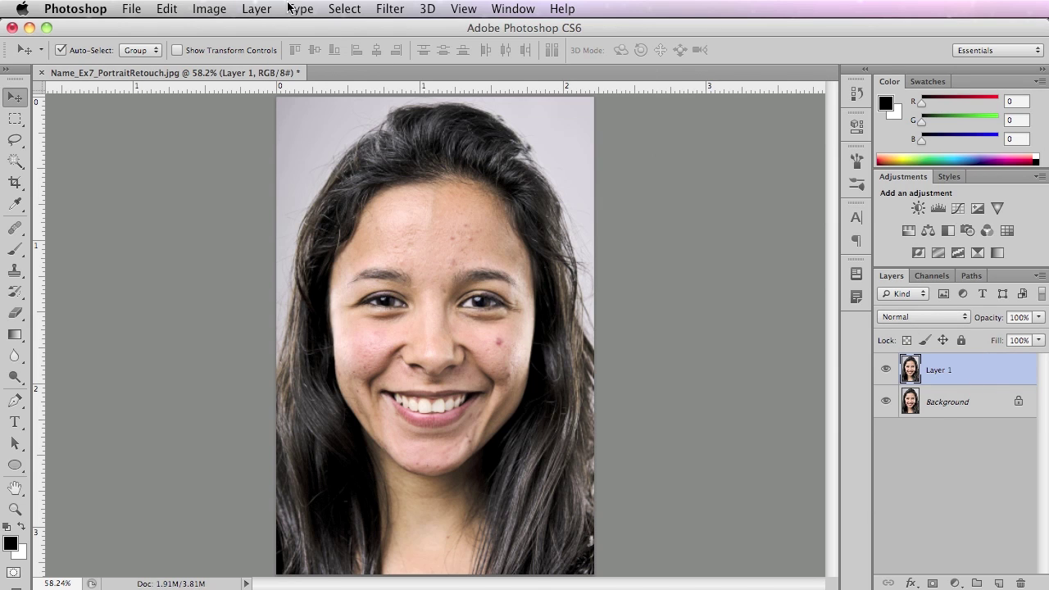
left_click(389, 8)
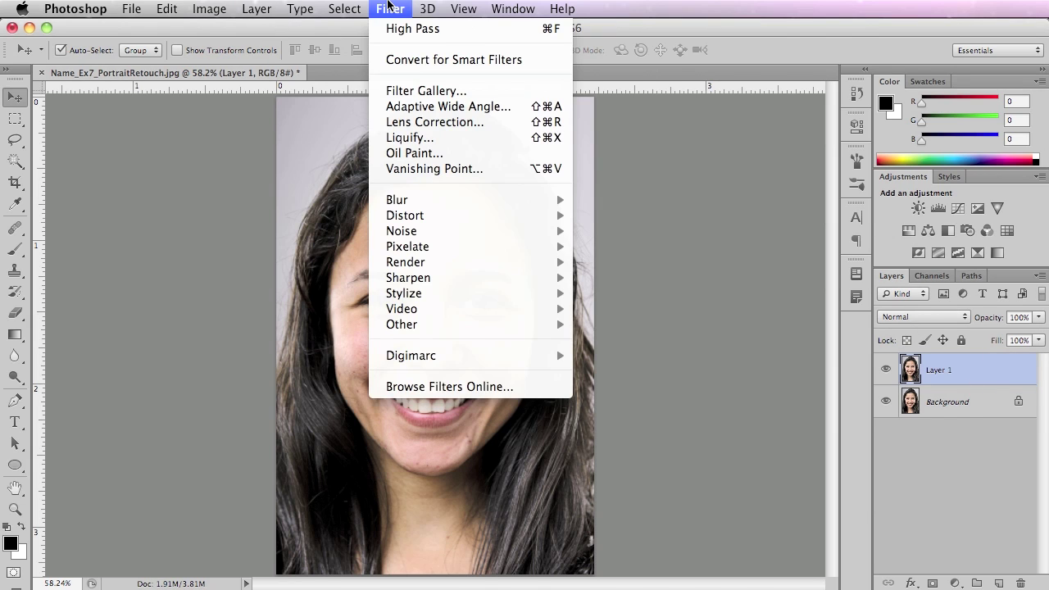
mouse_move(442, 308)
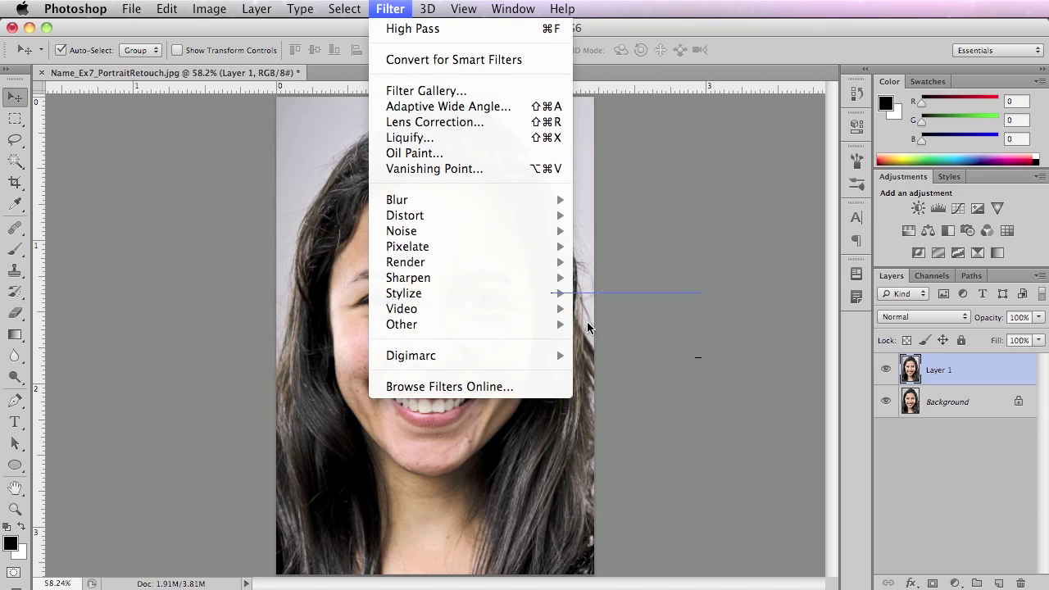
mouse_move(562, 324)
left_click(621, 340)
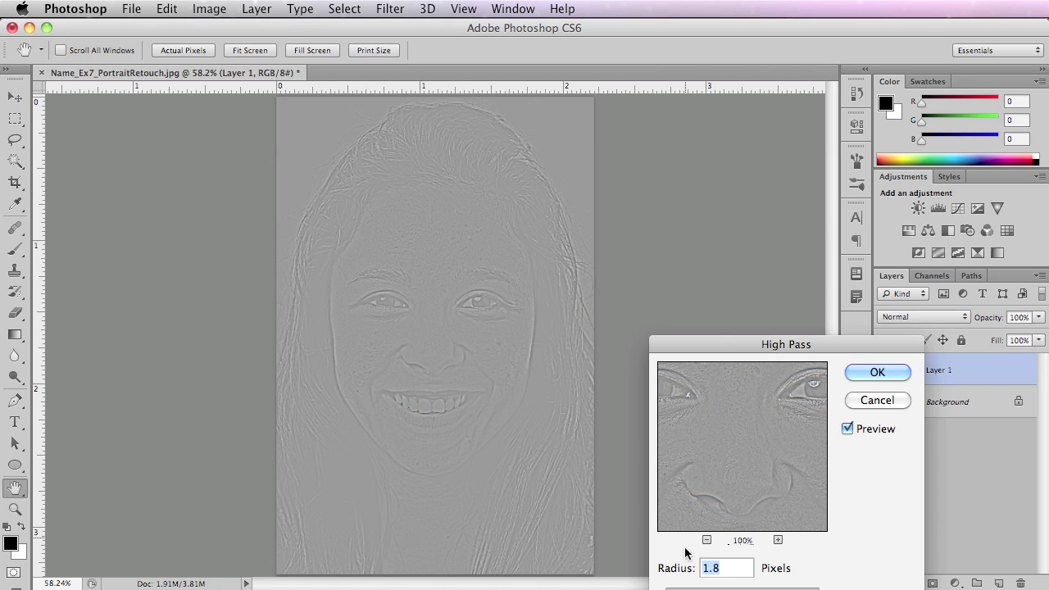
type("14.8")
key("Tab")
left_click_drag(749, 589, 714, 589)
left_click(876, 373)
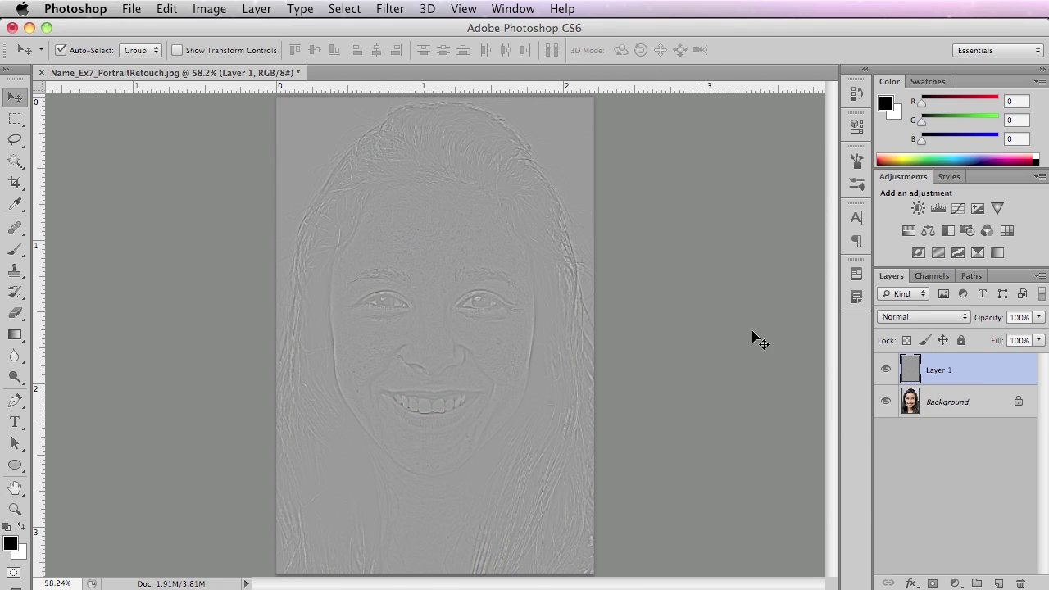
Set the blend mode of the High Pass layer, Layer 1, to Overlay.
left_click(910, 317)
left_click(983, 359)
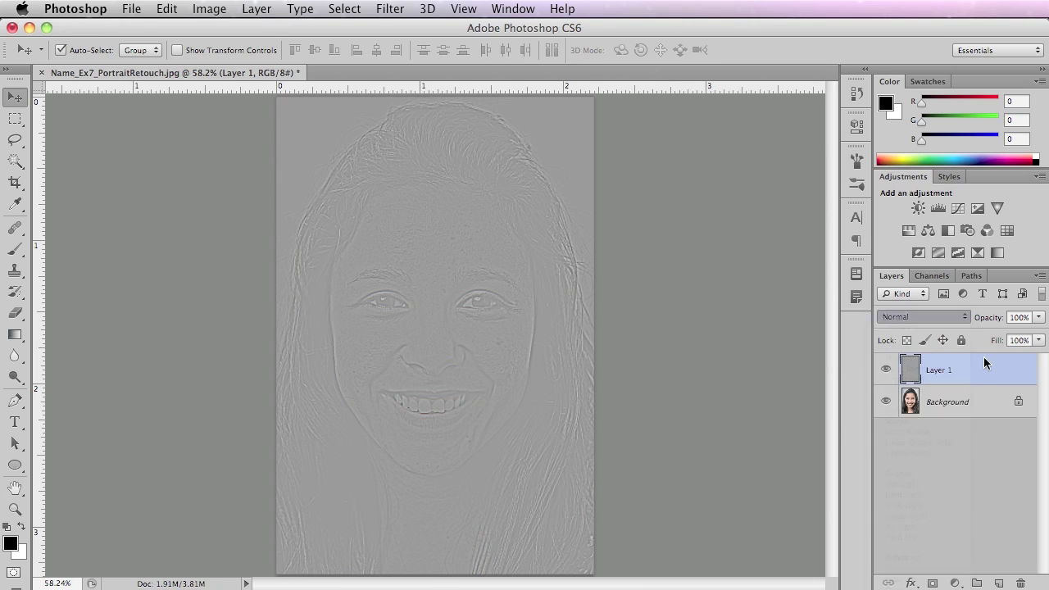
left_click(935, 316)
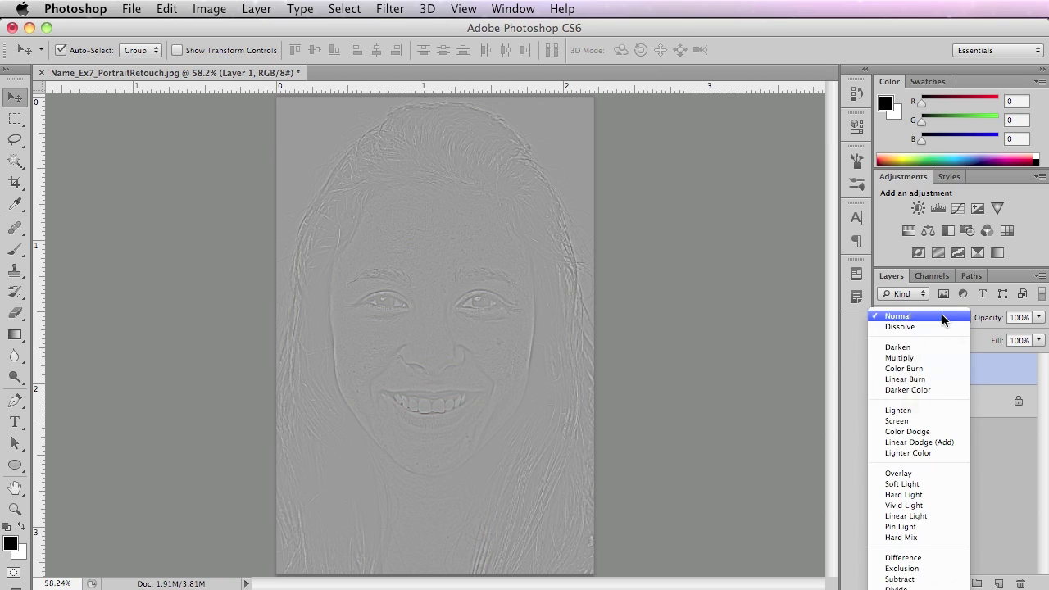
left_click(929, 475)
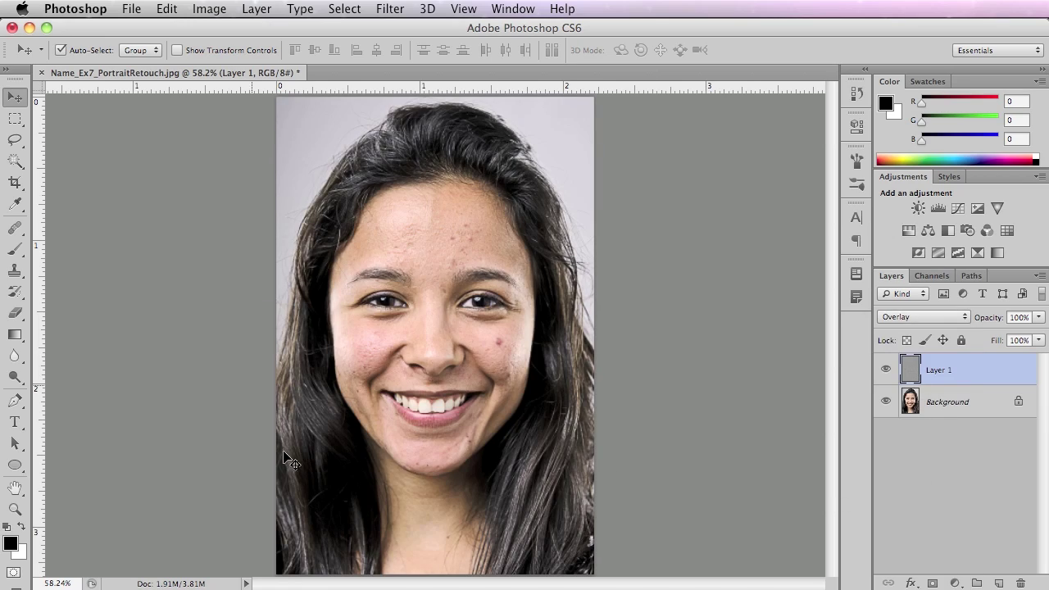
Examine the skin around the eyes and forehead up close, comparing it with Layer 1 hidden and shown.
left_click(469, 310, "super")
left_click(470, 316, "super")
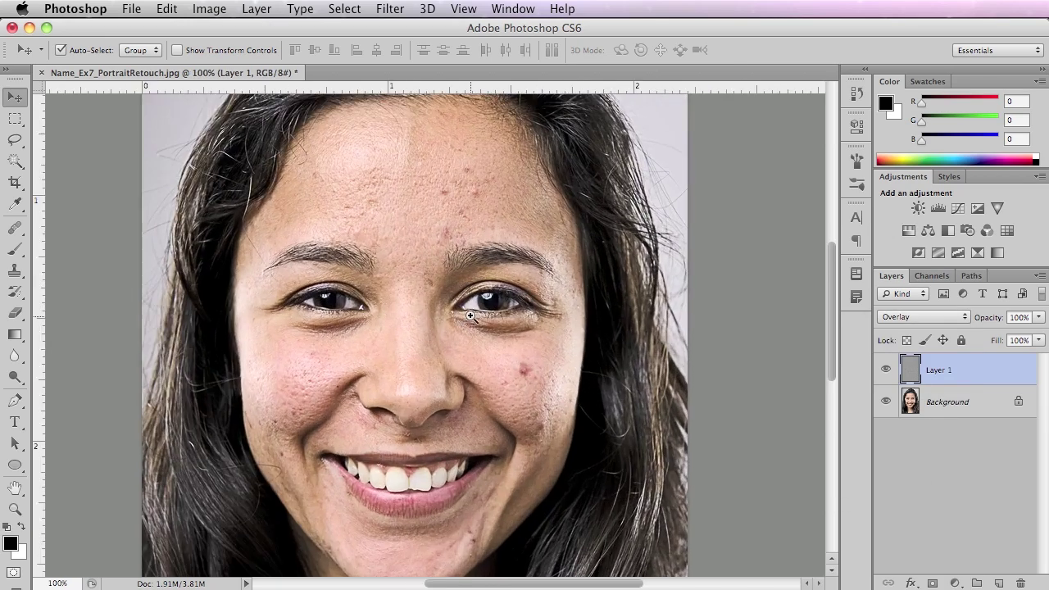
left_click(471, 316, "super")
left_click(471, 317, "super")
left_click(471, 317, "super")
left_click(453, 378, "alt")
left_click(449, 377, "alt")
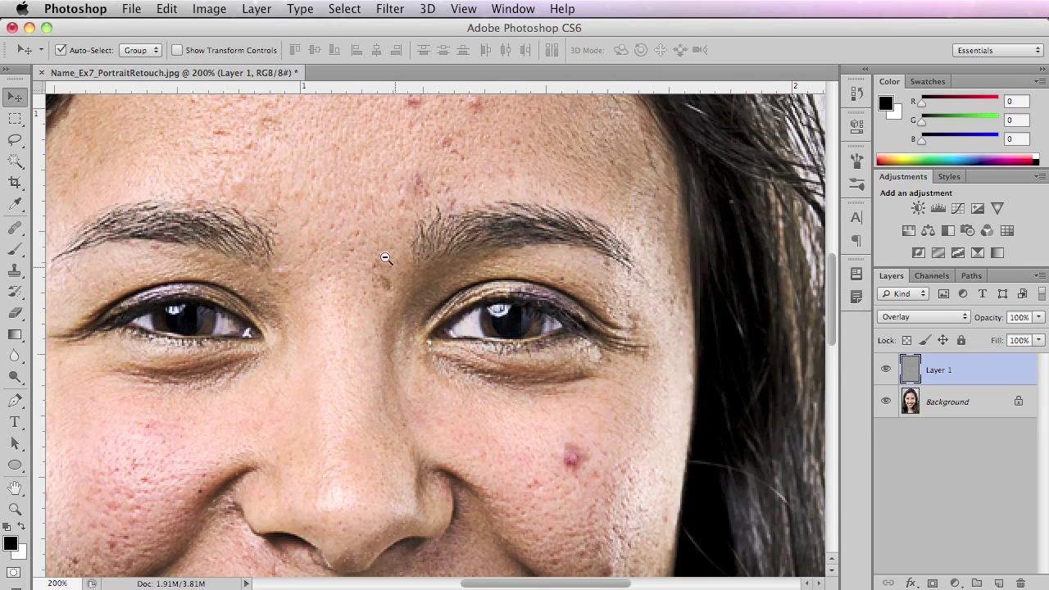
left_click_drag(386, 258, 468, 476)
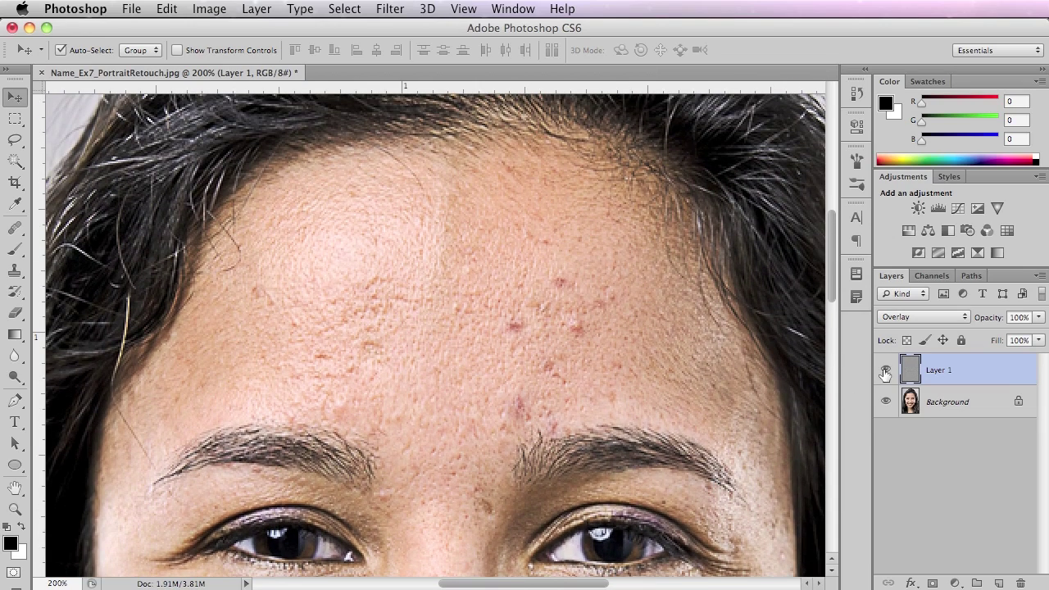
left_click(886, 372)
left_click(886, 372)
Invert the colours of Layer 1 and compare the forehead with the layer hidden and shown.
left_click(392, 7)
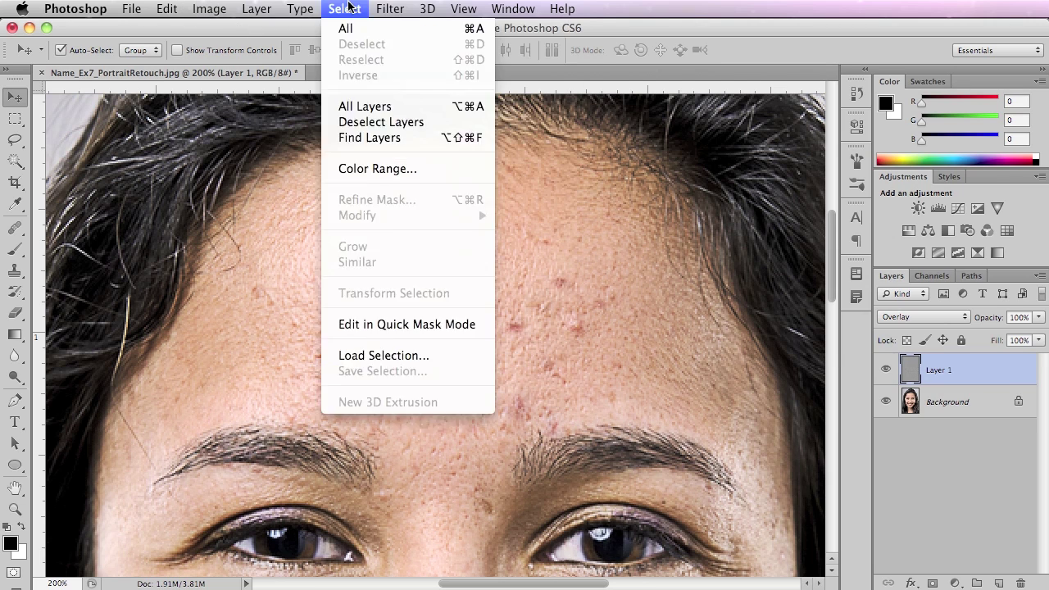
mouse_move(288, 6)
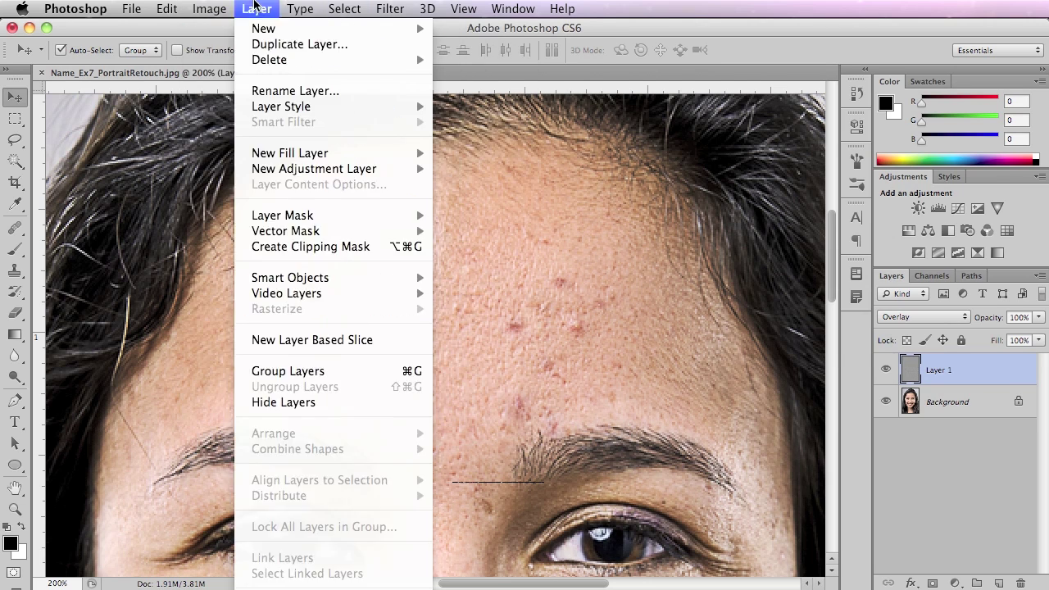
mouse_move(209, 8)
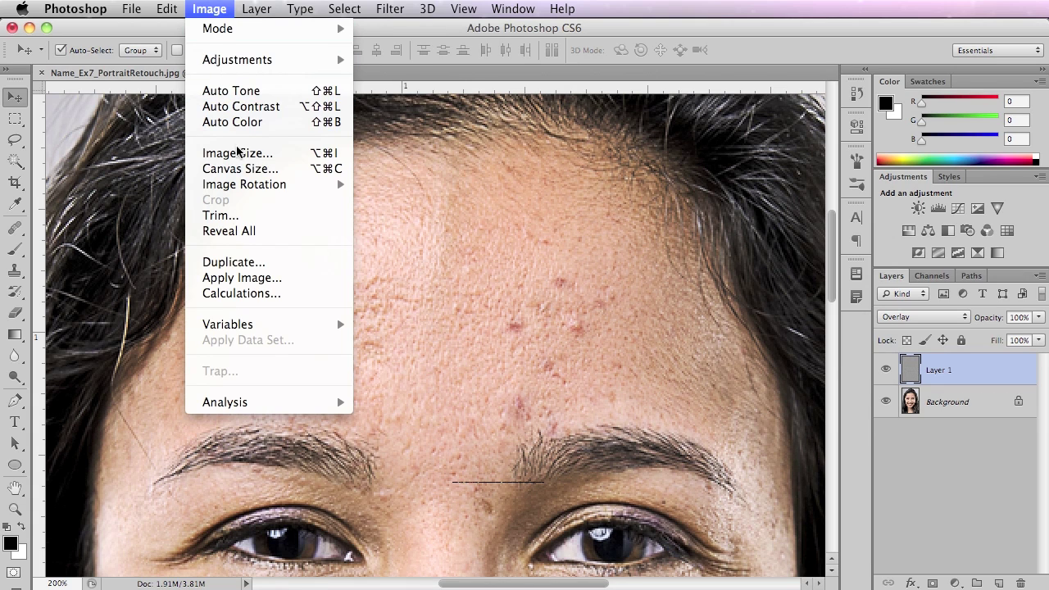
mouse_move(239, 62)
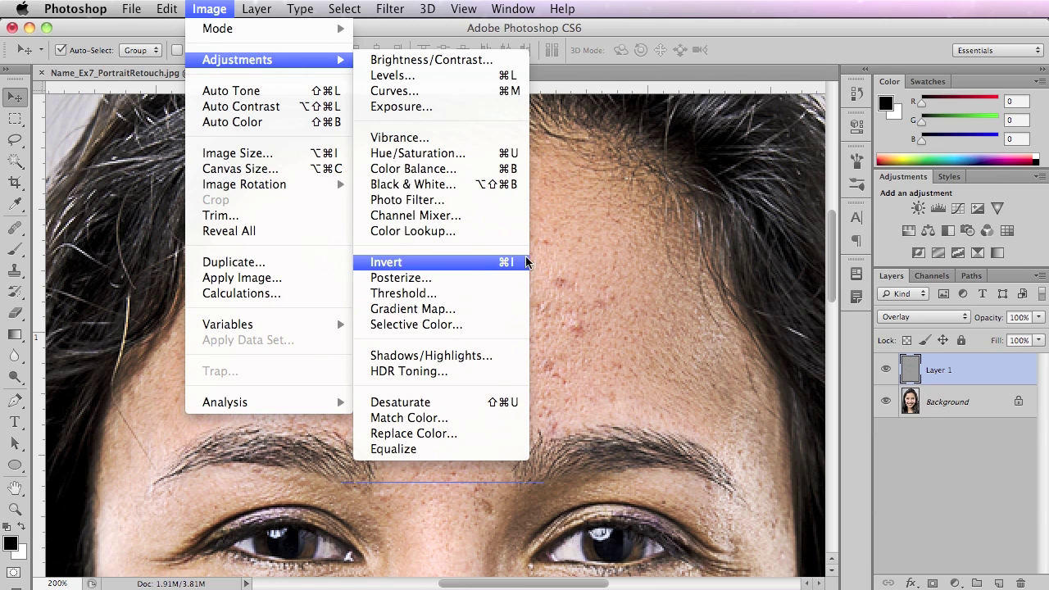
left_click(459, 267)
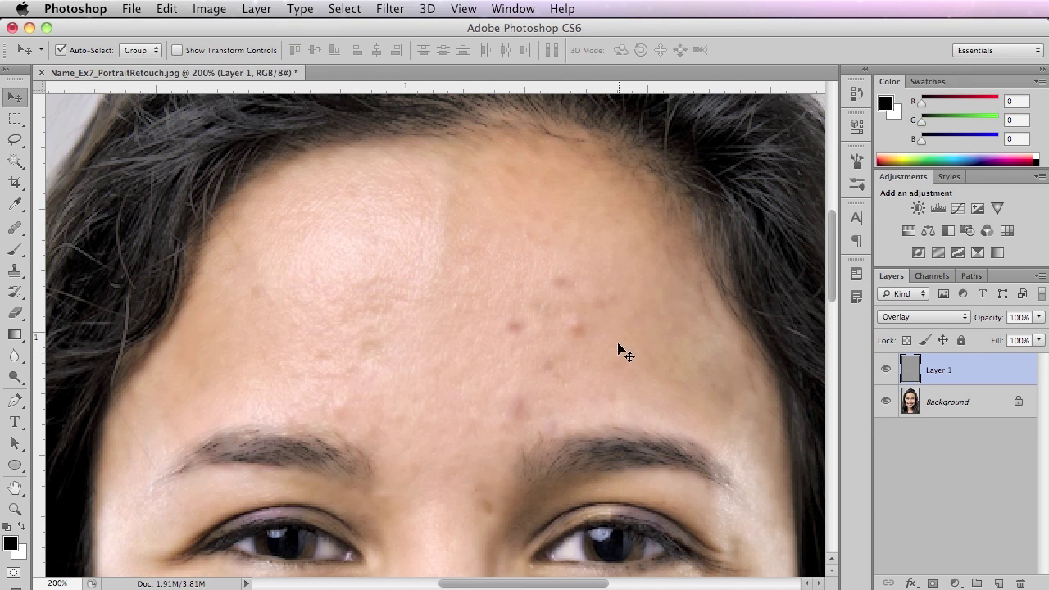
left_click(886, 370)
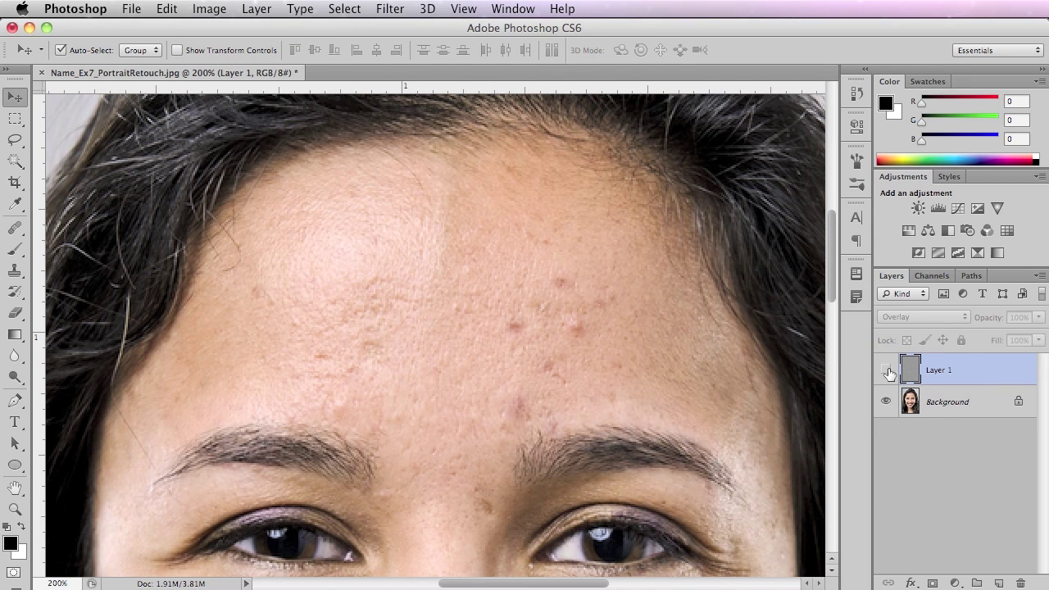
left_click(885, 373)
Rename Layer 1 as "smooth skin" and add a white layer mask to it, ready for the Brush tool.
key("super+1")
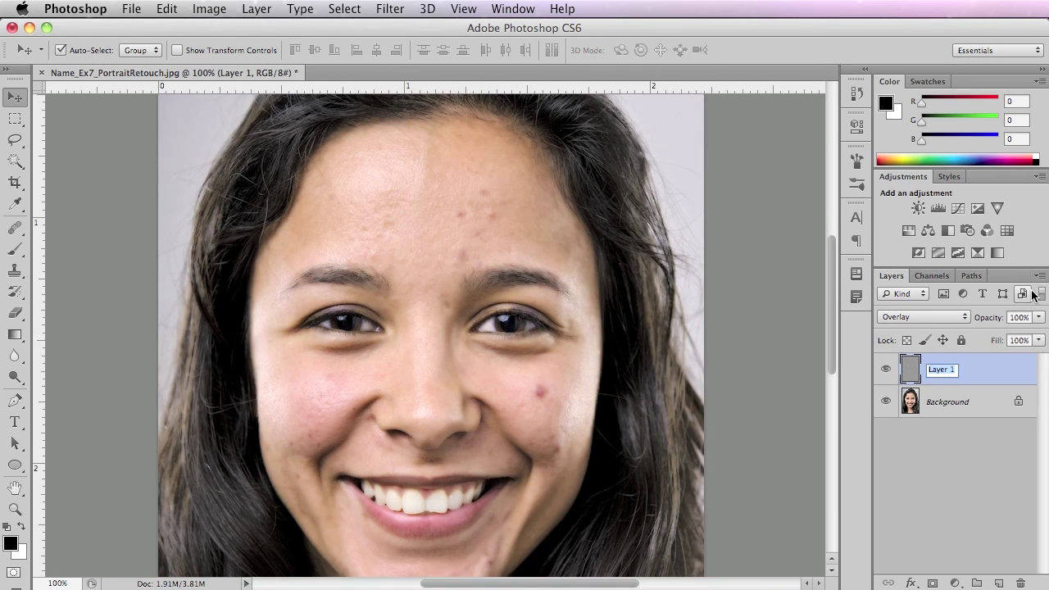
type("re")
key("Return")
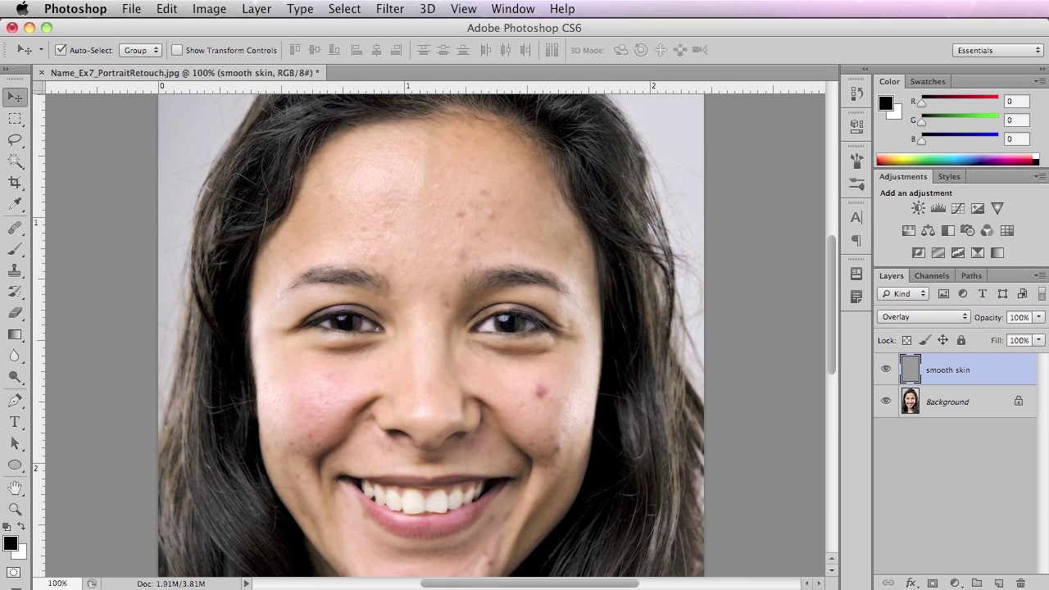
left_click(932, 583)
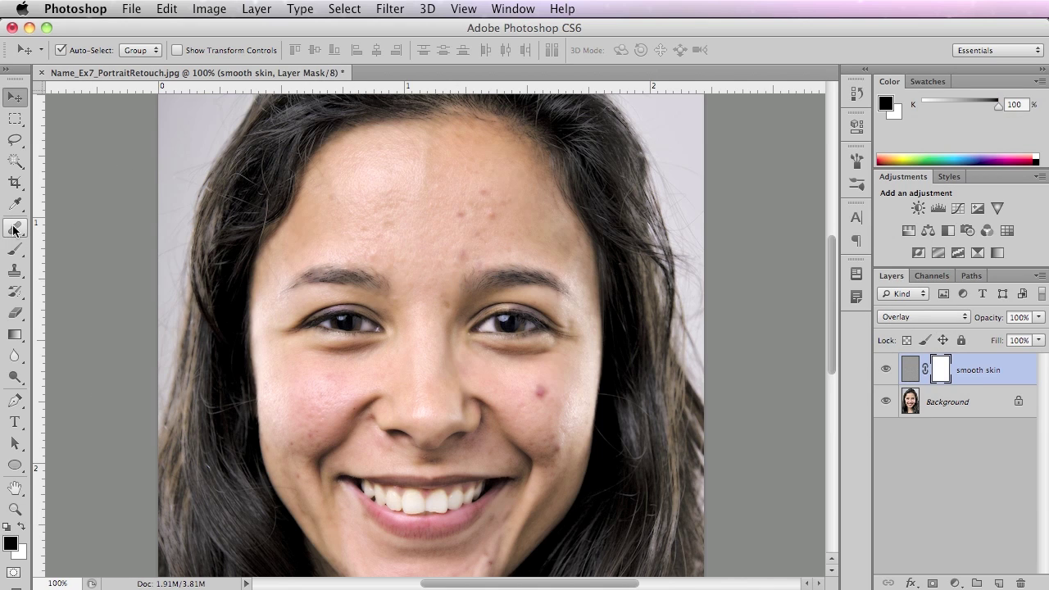
left_click(15, 248)
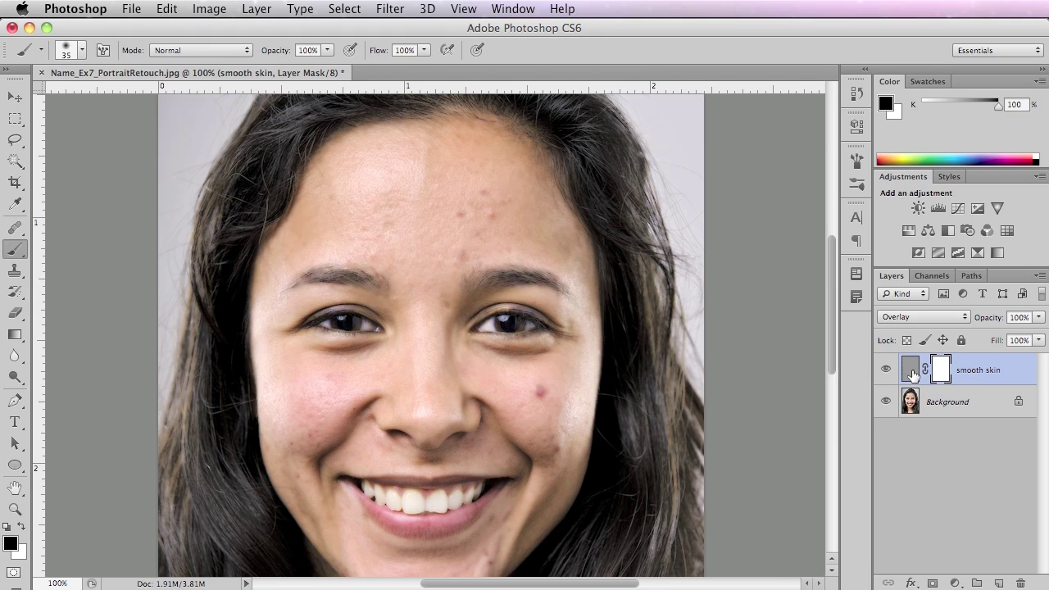
Try brushing black across the face on the layer's image and over both eyes on its mask, undoing each attempt.
left_click(910, 373)
mouse_move(375, 246)
left_mouse_down()
mouse_move(437, 322)
mouse_move(518, 277)
mouse_move(521, 357)
mouse_move(435, 248)
mouse_move(369, 272)
mouse_move(293, 325)
mouse_move(319, 291)
mouse_move(380, 410)
mouse_move(479, 377)
mouse_move(550, 433)
mouse_move(591, 394)
left_mouse_up()
key("super+z")
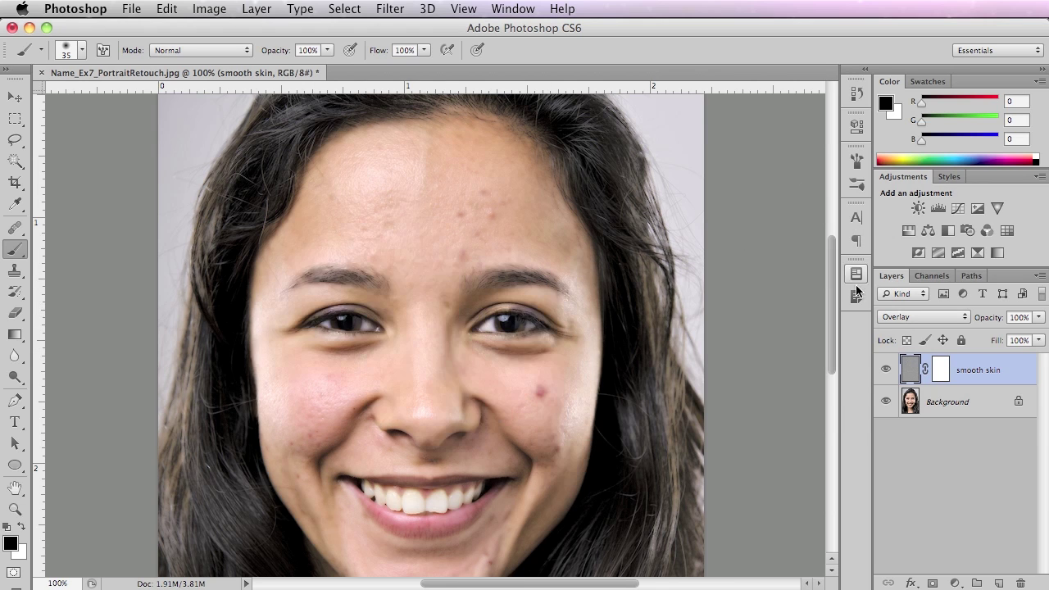
left_click(939, 373)
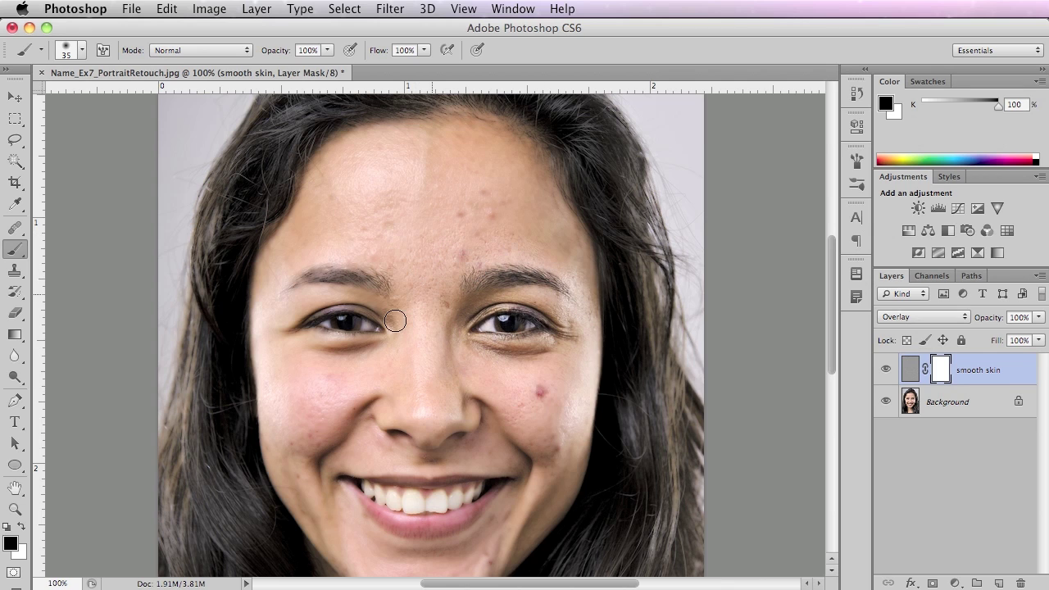
mouse_move(422, 315)
left_mouse_down()
mouse_move(511, 303)
mouse_move(593, 267)
mouse_move(367, 342)
left_mouse_up()
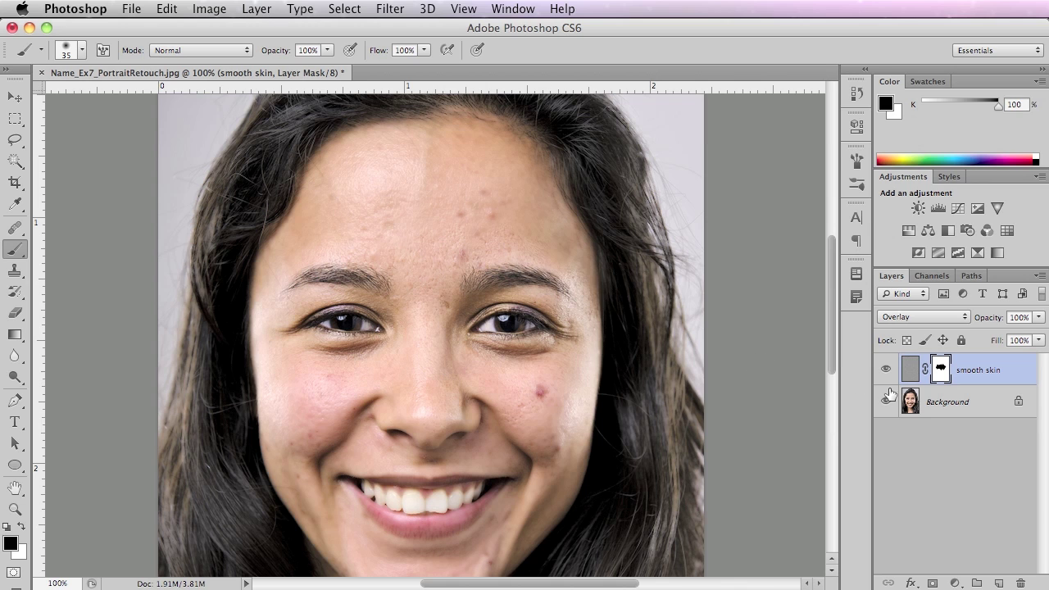
key("super+z")
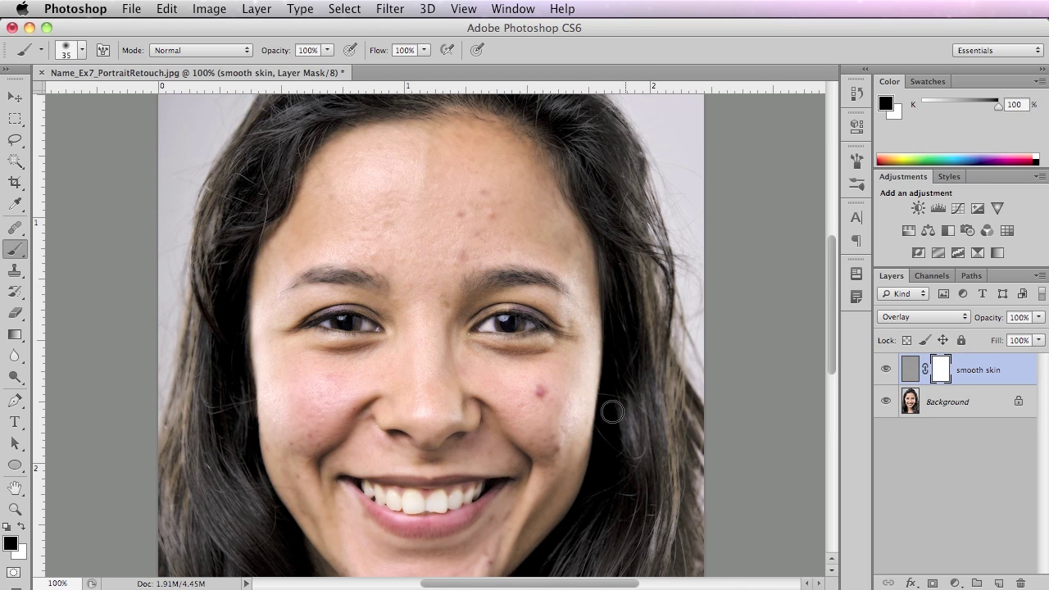
Reduce the brush size to 9 px for the eye details, undoing a test stroke at the eye's inner corner.
left_click(508, 344)
left_click(520, 330)
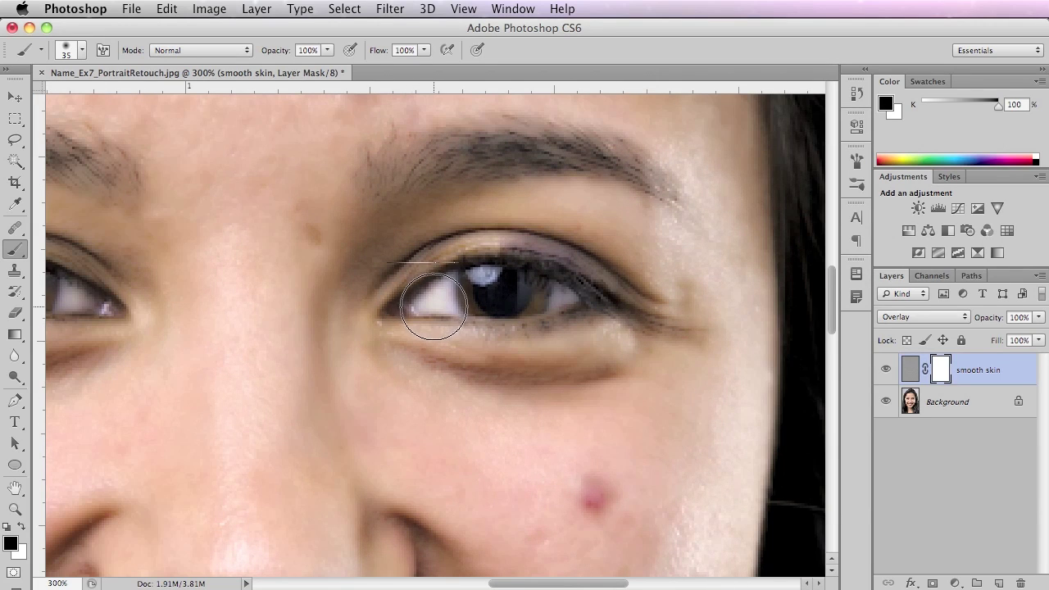
key("bracketleft")
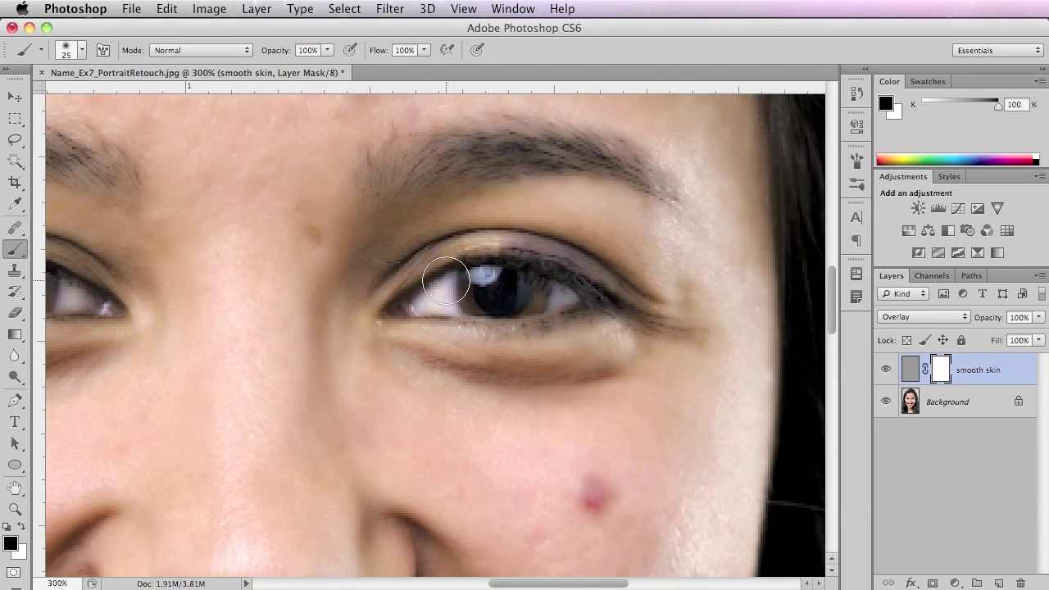
key("bracketleft")
mouse_move(405, 295)
left_mouse_down()
mouse_move(471, 259)
mouse_move(390, 305)
mouse_move(465, 267)
mouse_move(406, 316)
mouse_move(482, 271)
mouse_move(395, 283)
mouse_move(471, 246)
mouse_move(402, 295)
mouse_move(470, 252)
mouse_move(416, 285)
mouse_move(441, 264)
mouse_move(426, 275)
mouse_move(440, 273)
mouse_move(436, 294)
mouse_move(471, 245)
mouse_move(409, 276)
mouse_move(419, 278)
mouse_move(418, 263)
mouse_move(401, 291)
mouse_move(438, 246)
mouse_move(425, 288)
mouse_move(499, 234)
mouse_move(412, 297)
mouse_move(450, 250)
left_mouse_up()
key("super+z")
key("bracketleft")
key("bracketleft")
Paint black on the smooth skin mask over the eye white, iris, lash lines and outer corner to restore the eye's sharpness.
mouse_move(406, 310)
left_mouse_down()
mouse_move(460, 319)
mouse_move(429, 305)
left_mouse_up()
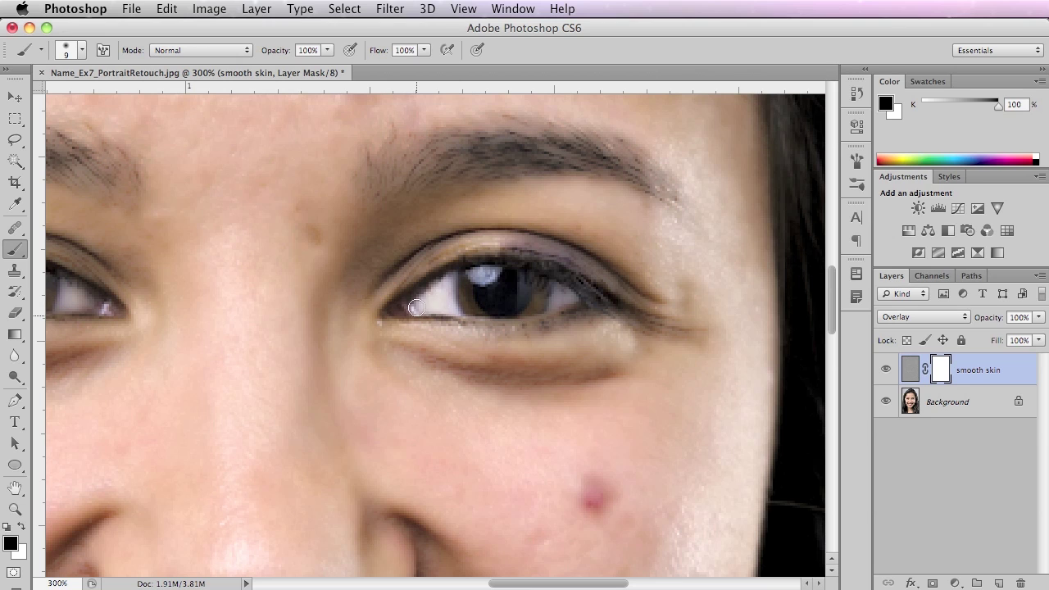
mouse_move(472, 259)
left_mouse_down()
mouse_move(511, 250)
mouse_move(557, 264)
left_mouse_up()
mouse_move(620, 305)
left_mouse_down()
mouse_move(623, 326)
mouse_move(677, 336)
left_mouse_up()
mouse_move(589, 299)
left_mouse_down()
mouse_move(566, 319)
mouse_move(580, 306)
mouse_move(504, 337)
mouse_move(536, 285)
mouse_move(475, 324)
left_mouse_up()
left_click_drag(484, 286, 472, 297)
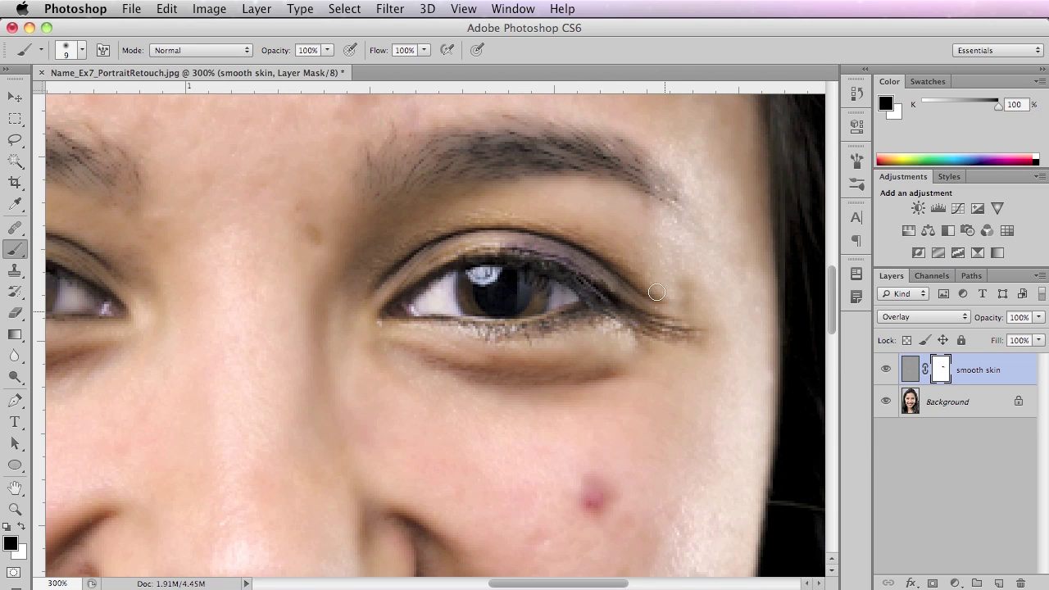
left_click_drag(657, 292, 664, 305)
double_click(941, 374)
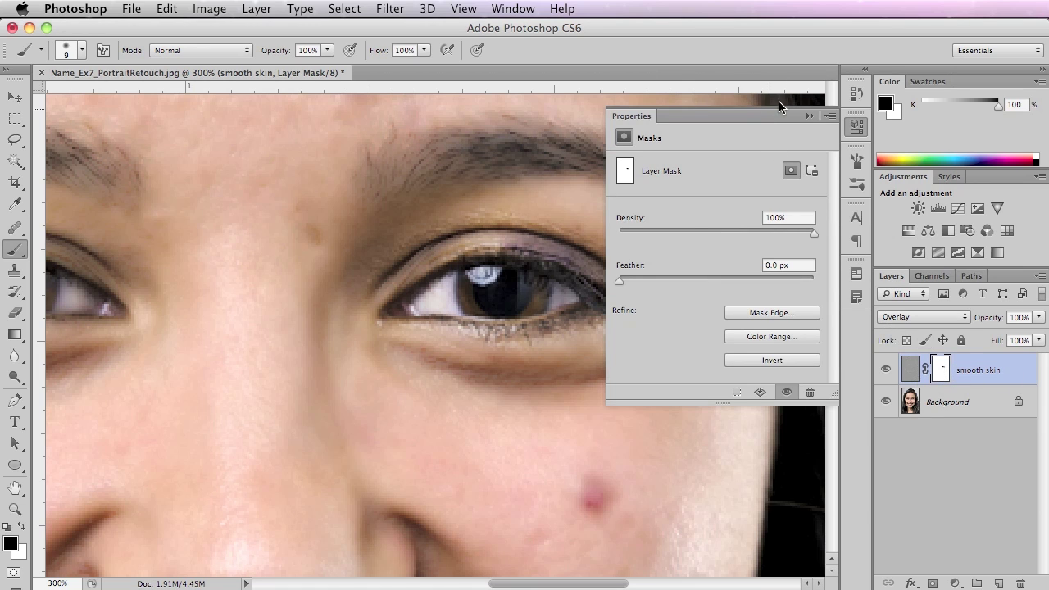
left_click(810, 116)
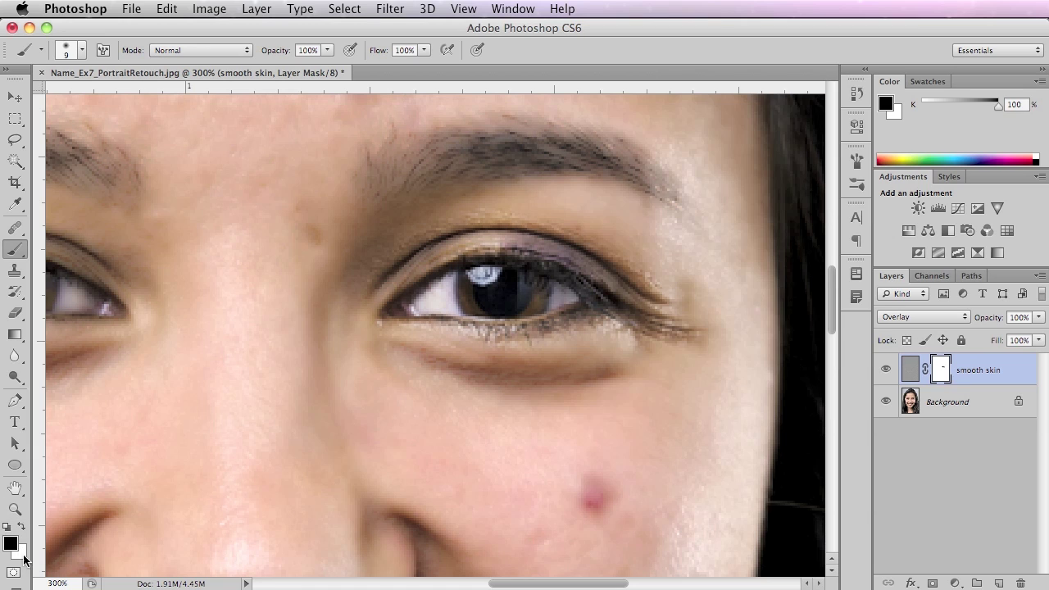
Paint white on the mask to soften the skin above the eyelid and, at 31% brush opacity, the lower lash area.
key("x")
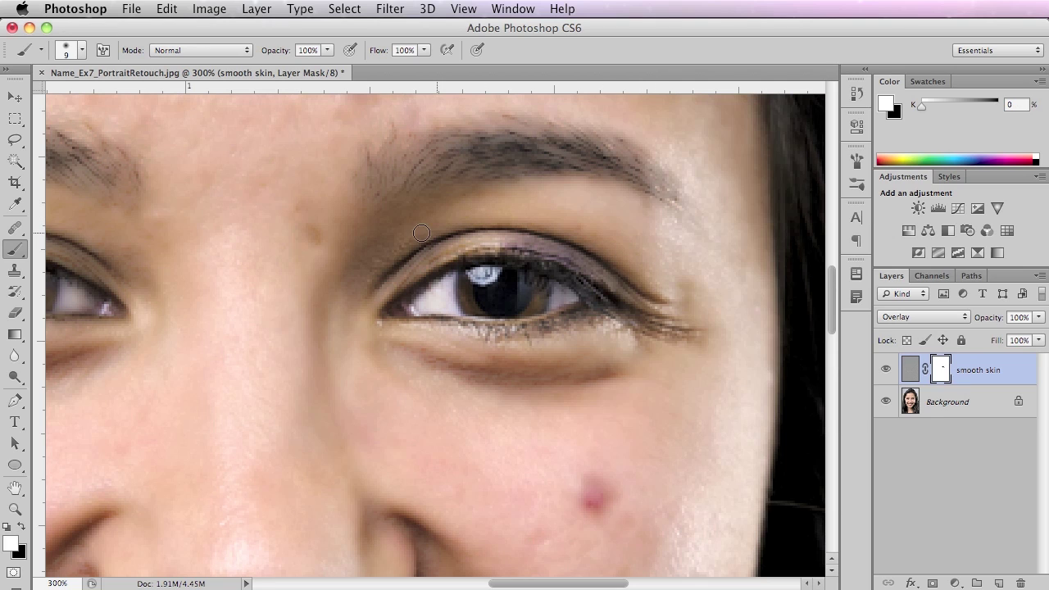
left_click(327, 51)
left_click_drag(327, 67, 274, 67)
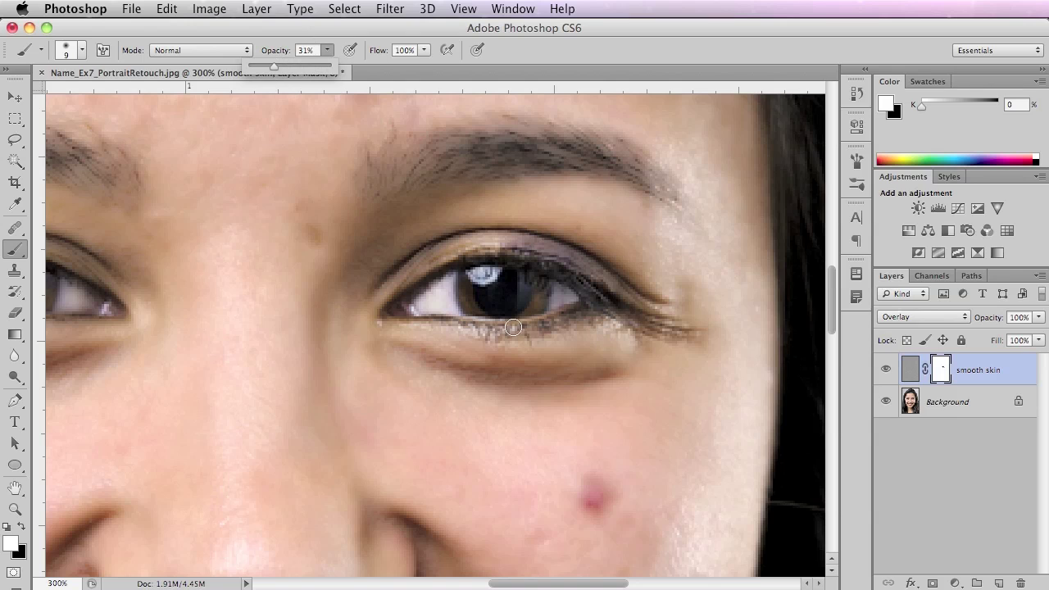
left_click(565, 297)
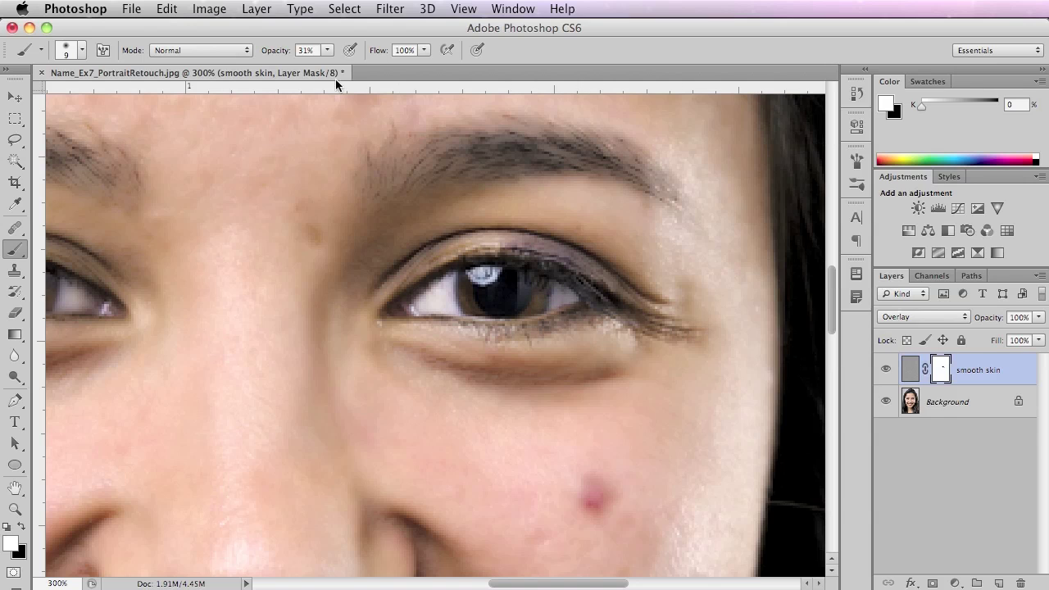
Try painting black on the smooth skin mask over the inner eyebrow at 100% brush opacity, and undo the stroke.
left_click(326, 51)
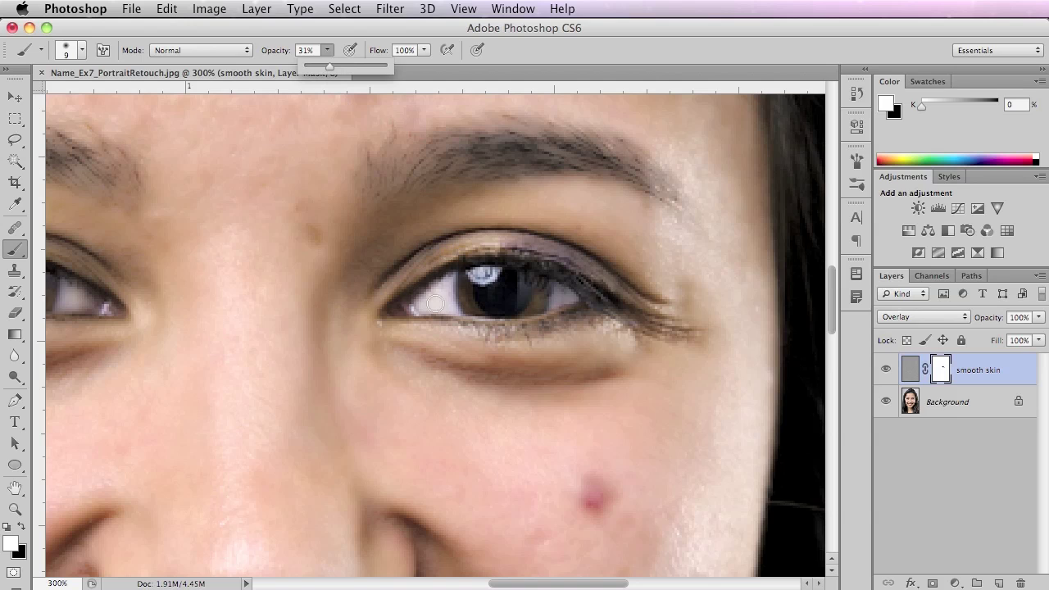
left_click(504, 276)
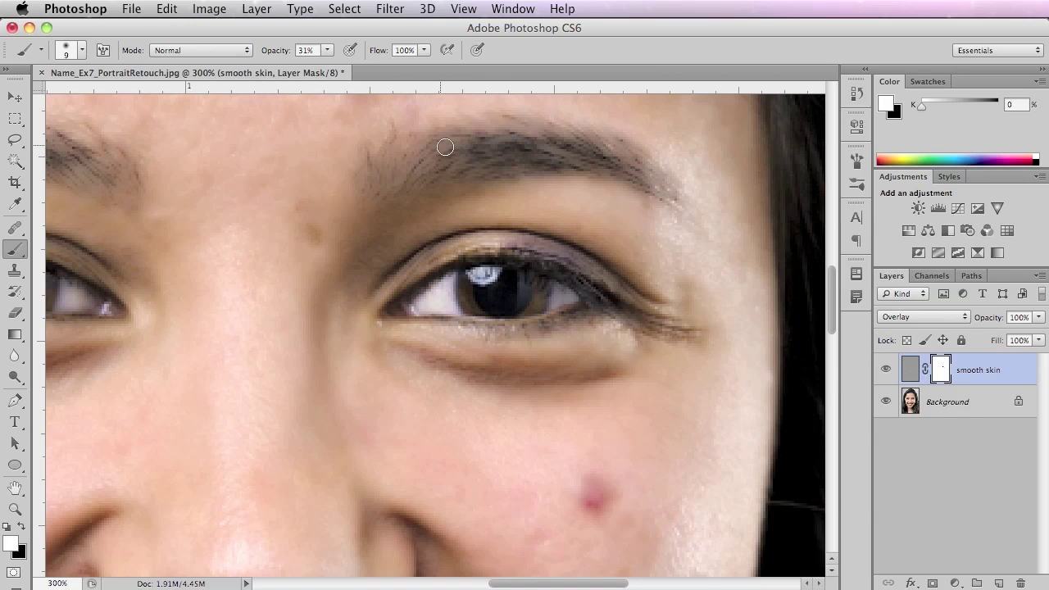
left_click(327, 51)
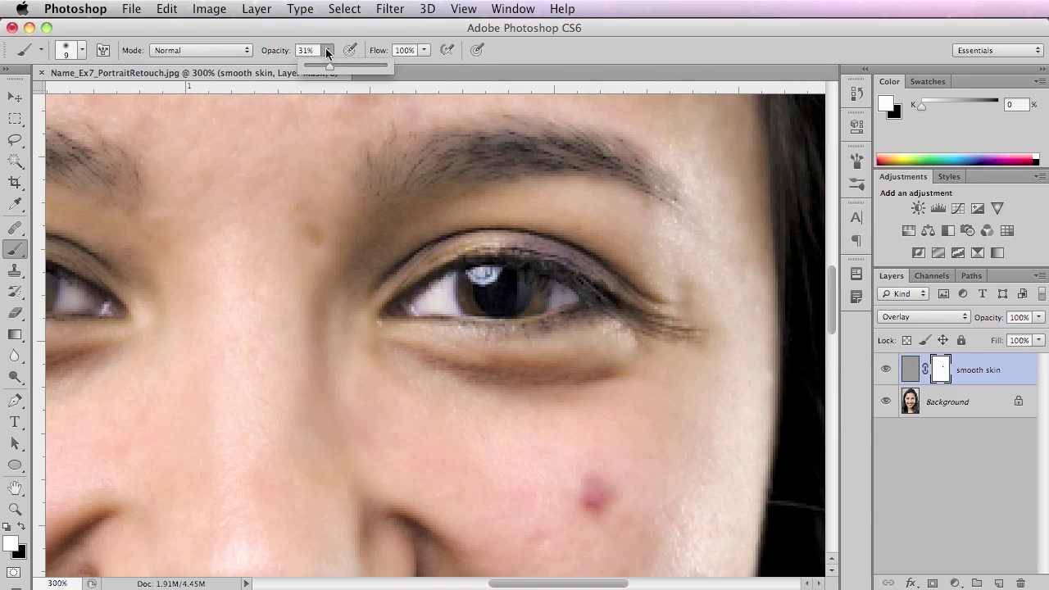
left_click_drag(328, 68, 423, 64)
left_click(470, 143)
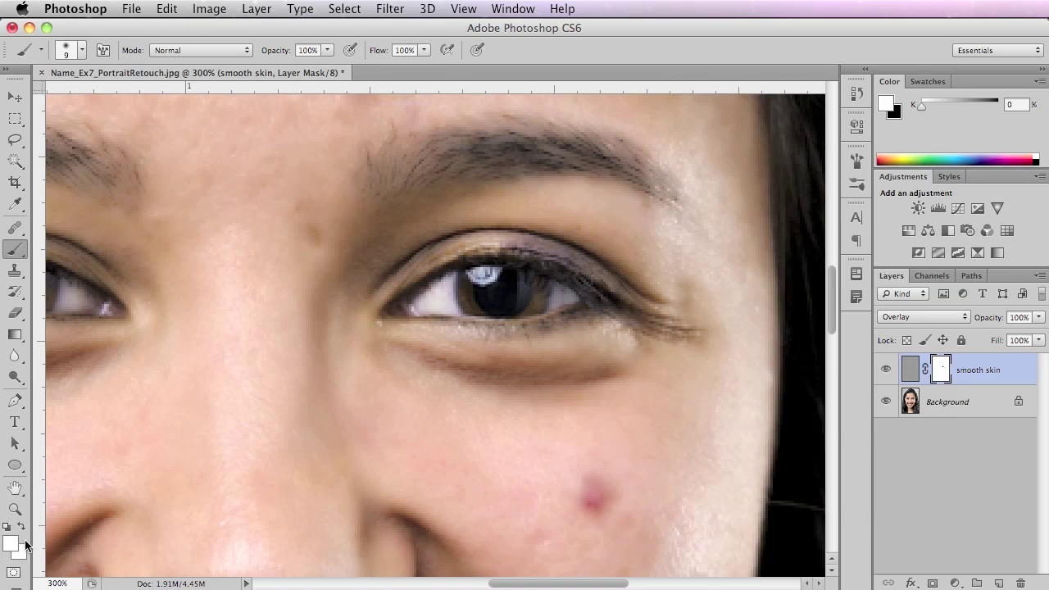
key("x")
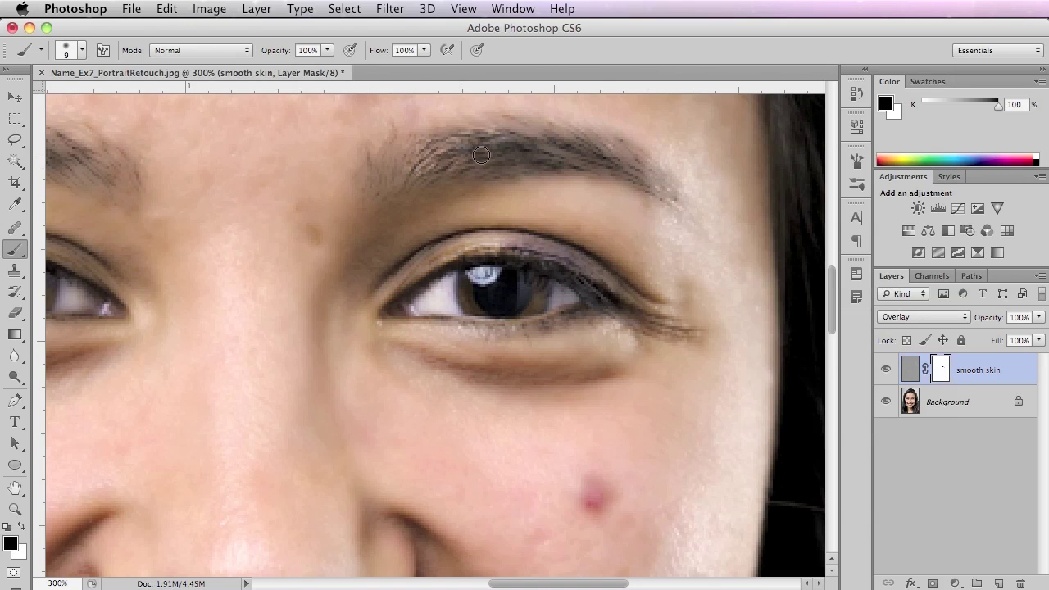
mouse_move(403, 186)
left_mouse_down()
mouse_move(395, 164)
mouse_move(487, 161)
left_mouse_up()
key("super+z")
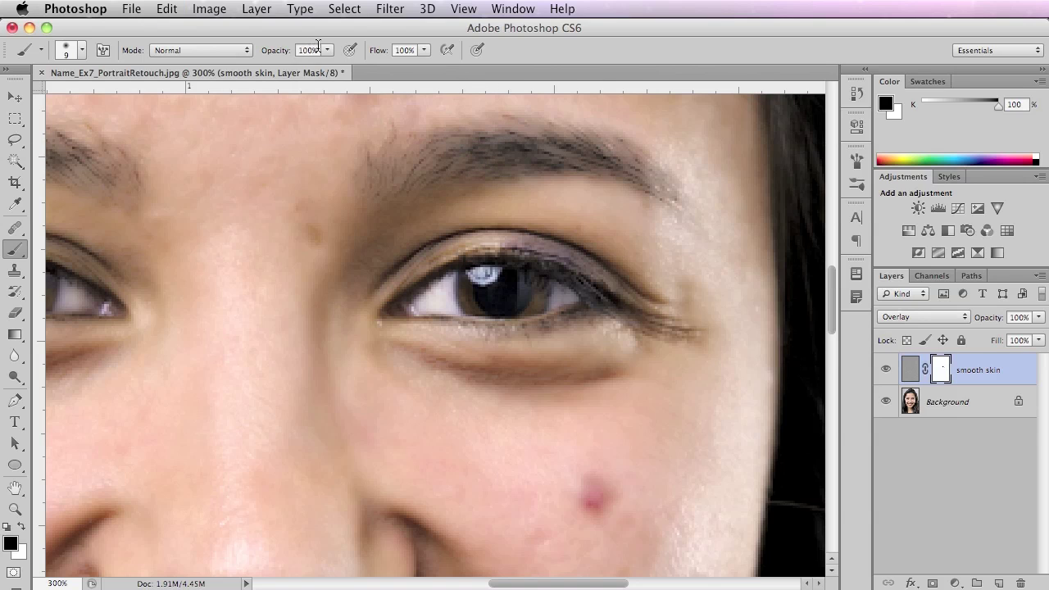
Paint black on the smooth skin mask along the whole eyebrow at 33% brush opacity to bring back its hair detail.
left_click(327, 50)
left_click_drag(316, 72, 277, 70)
left_click(486, 139)
mouse_move(438, 159)
left_mouse_down()
mouse_move(469, 138)
mouse_move(516, 140)
mouse_move(475, 140)
mouse_move(546, 124)
mouse_move(594, 134)
mouse_move(658, 187)
left_mouse_up()
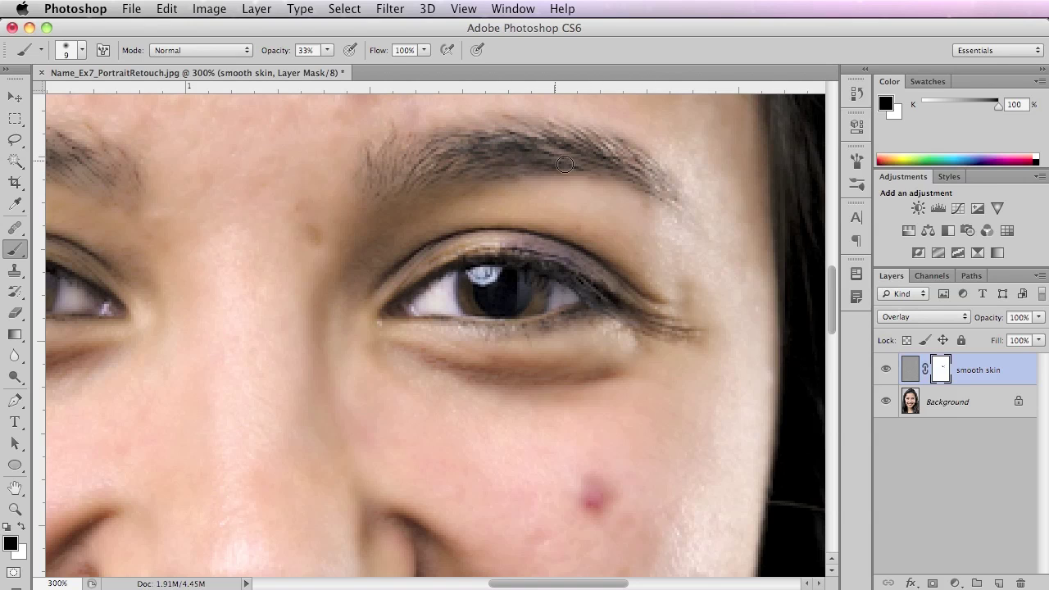
mouse_move(505, 152)
left_mouse_down()
mouse_move(492, 131)
mouse_move(593, 143)
mouse_move(675, 180)
left_mouse_up()
Compare the eye and eyebrow with the smooth skin layer hidden and shown.
left_click(886, 371)
left_click(885, 371)
left_click(886, 371)
left_click(886, 365)
left_click(885, 367)
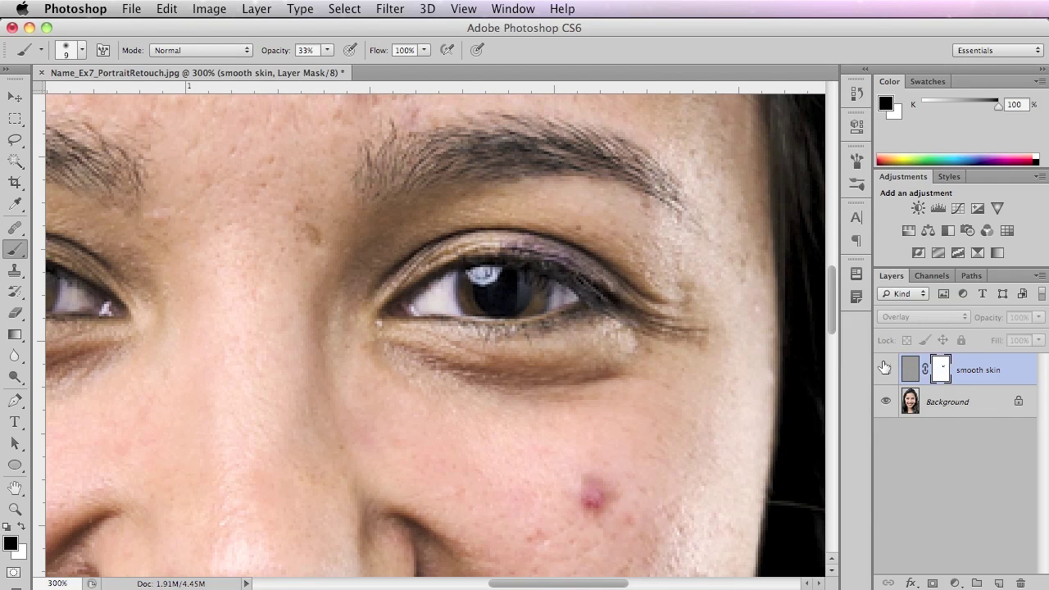
left_click(886, 369)
left_click(886, 369)
left_click(885, 369)
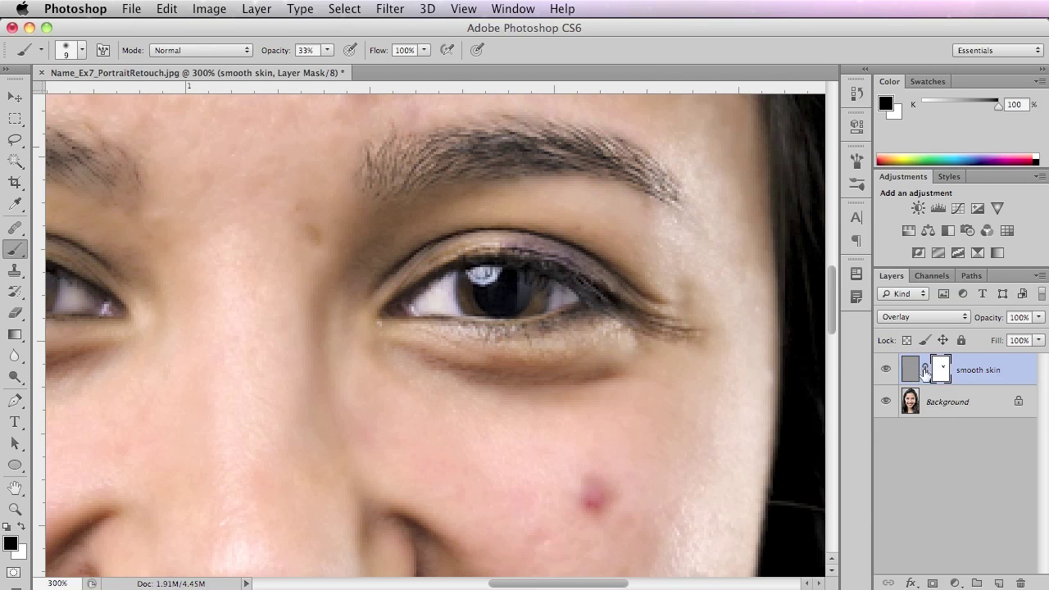
Paint black on the mask over the other eye and its eyebrow at 33% brush opacity, swapping between black and white as needed.
mouse_move(220, 347)
left_mouse_down()
mouse_move(628, 318)
mouse_move(703, 344)
mouse_move(448, 314)
mouse_move(445, 323)
left_mouse_up()
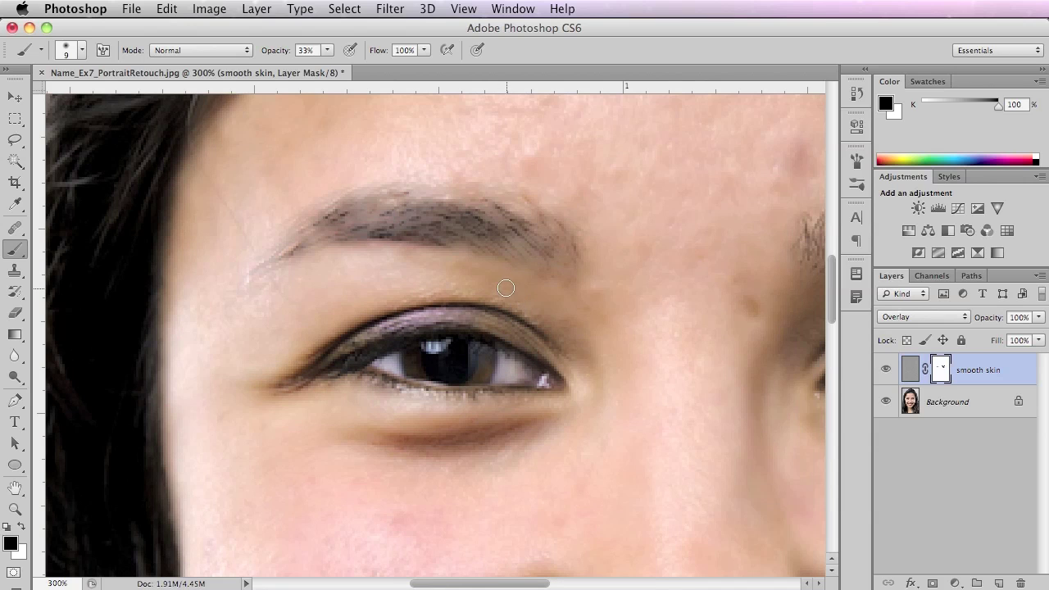
key("x")
key("x")
key("x")
key("x")
key("x")
key("x")
key("x")
key("x")
key("x")
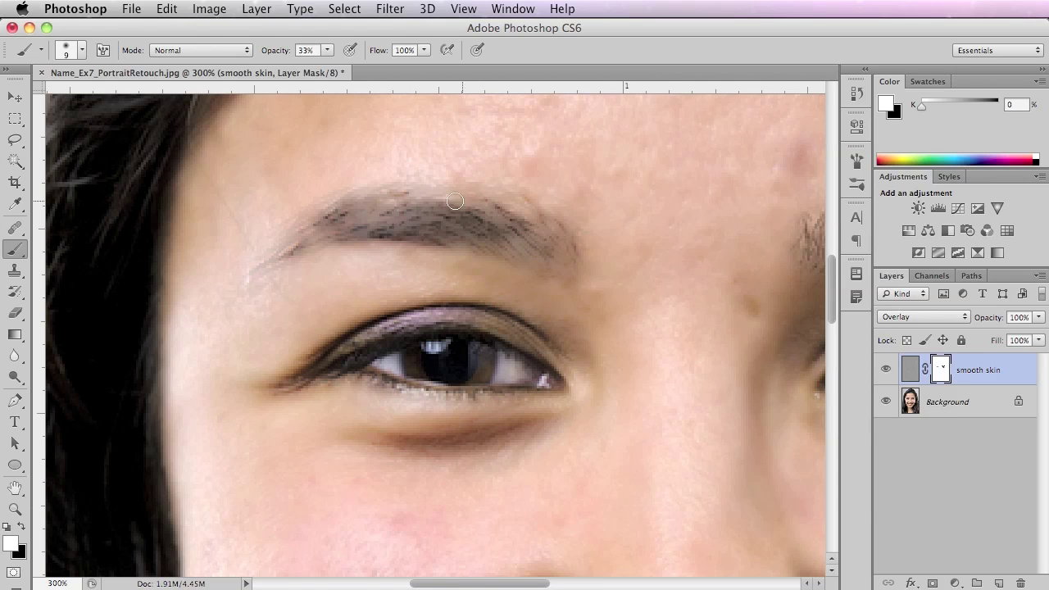
key("x")
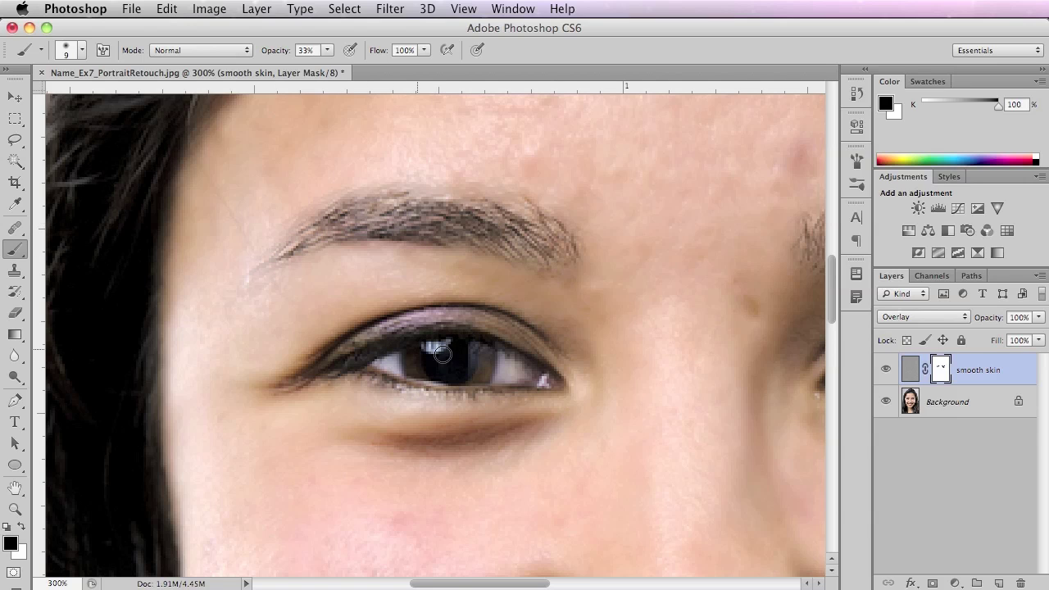
Paint black on the mask over this eye at 100% brush opacity and over its lower lashes at 37%.
left_click(327, 50)
left_click_drag(326, 68, 383, 67)
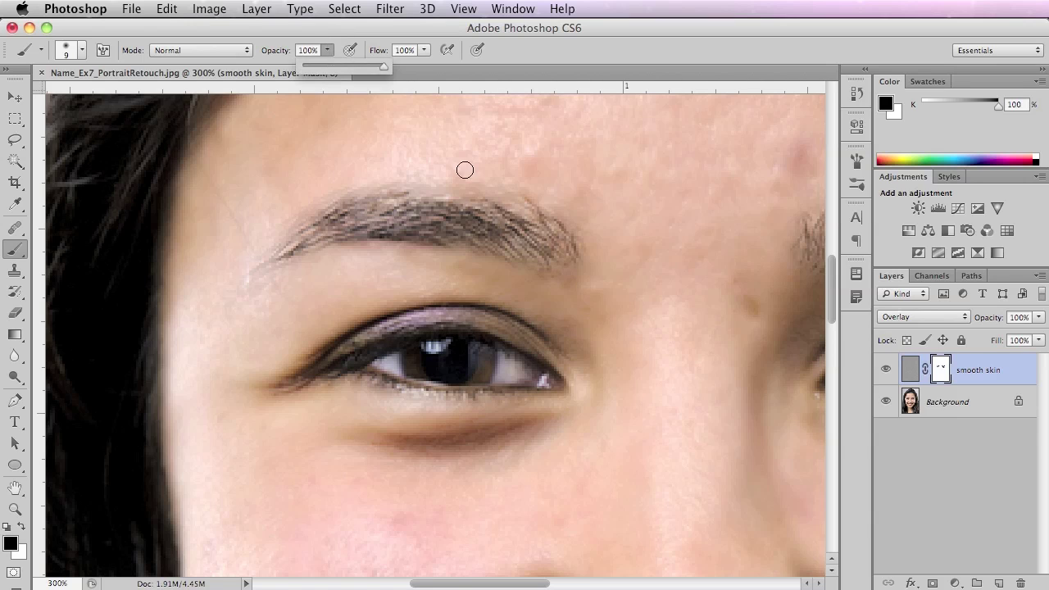
left_click(442, 360)
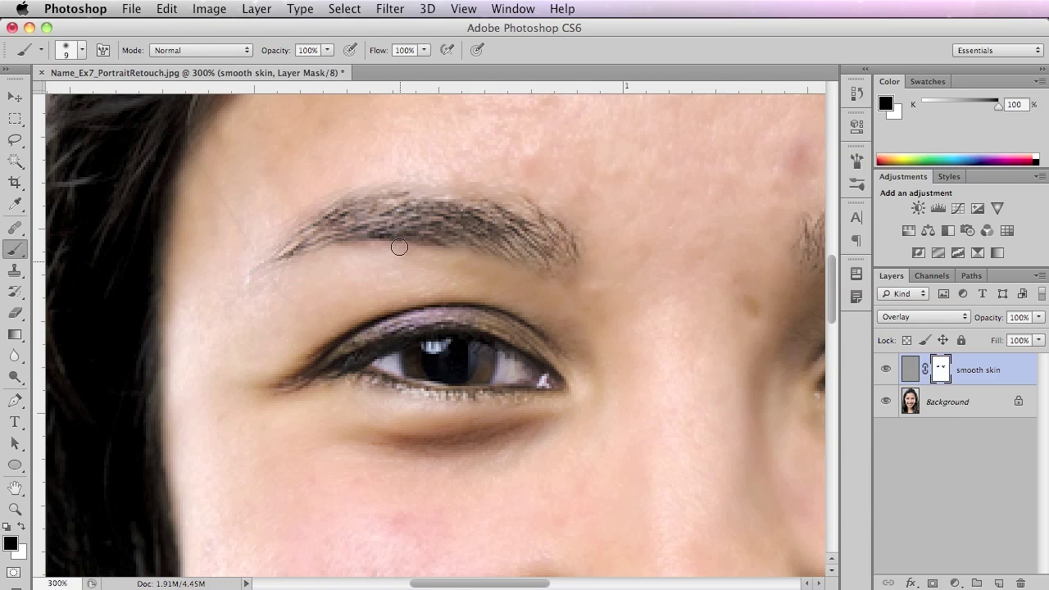
left_click(327, 50)
left_click_drag(326, 74, 284, 75)
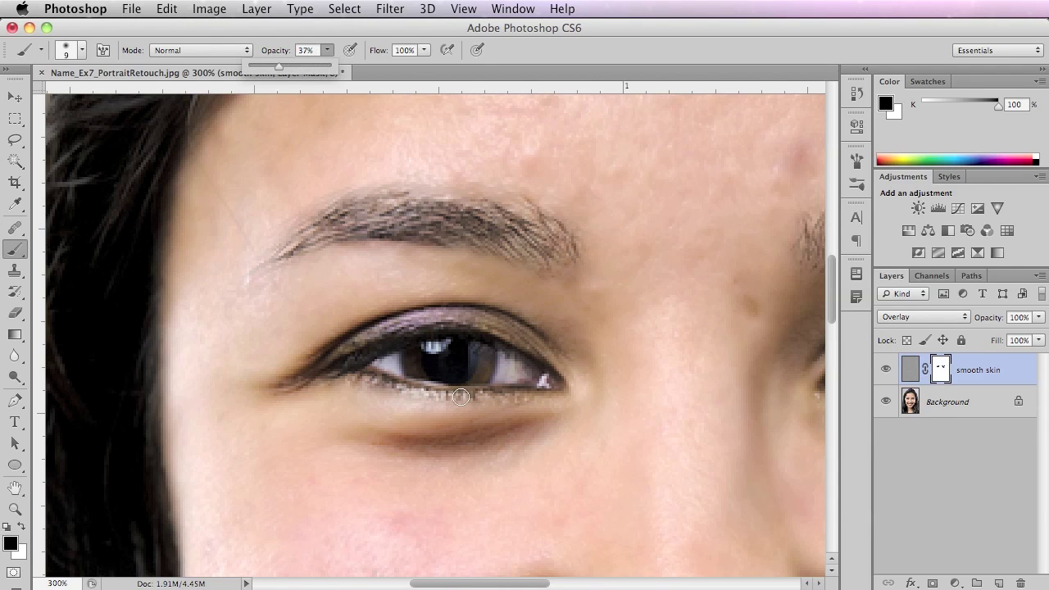
left_click(452, 379)
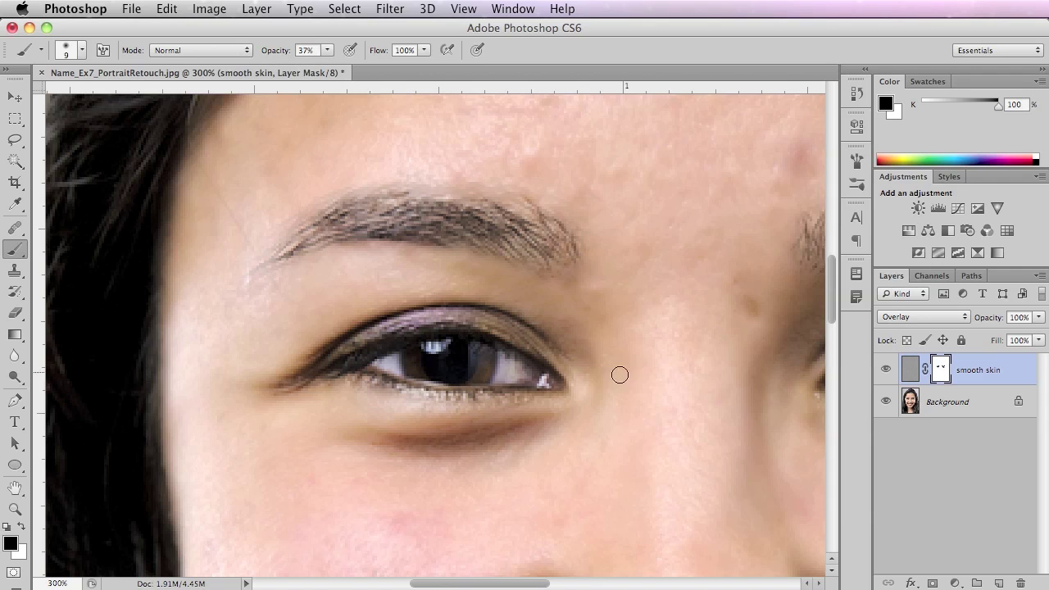
Compare the mouth area with the smooth skin layer hidden and shown.
scroll(536, 436, "down", 10)
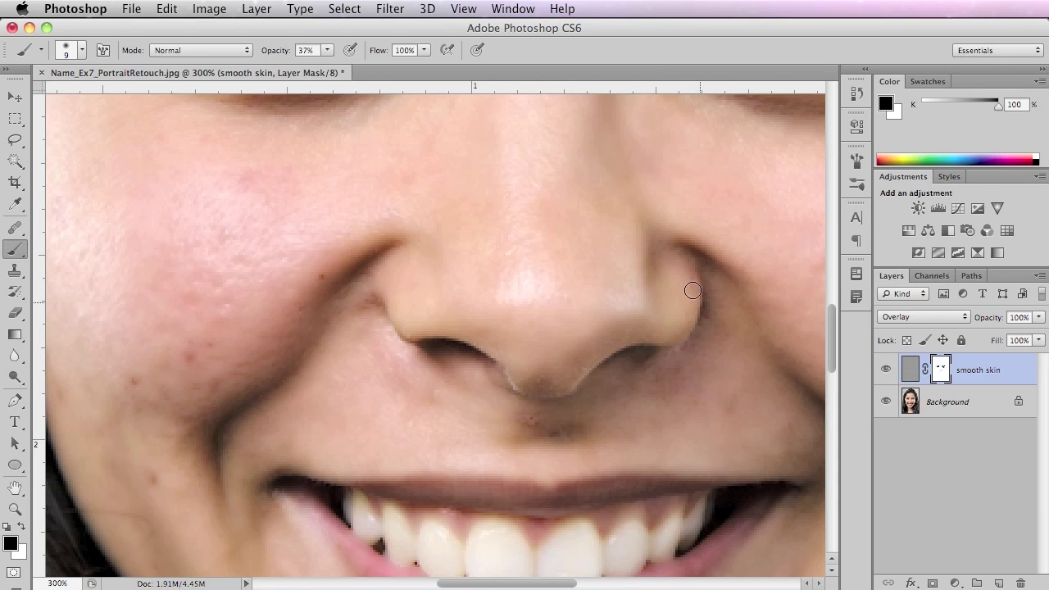
key("space")
left_click_drag(443, 360, 391, 229)
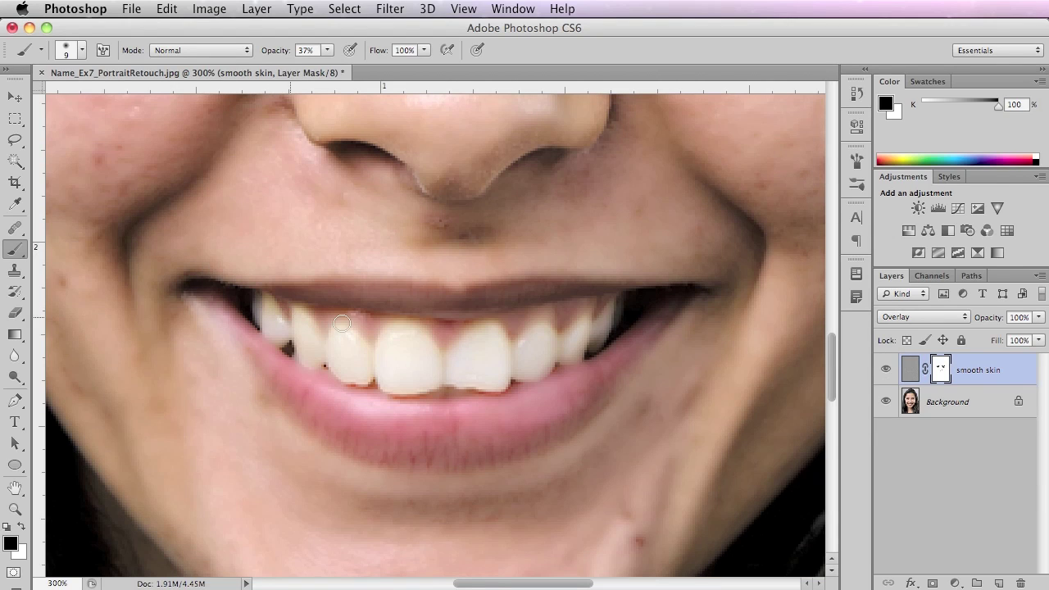
left_click(886, 369)
left_click(885, 369)
left_click(886, 370)
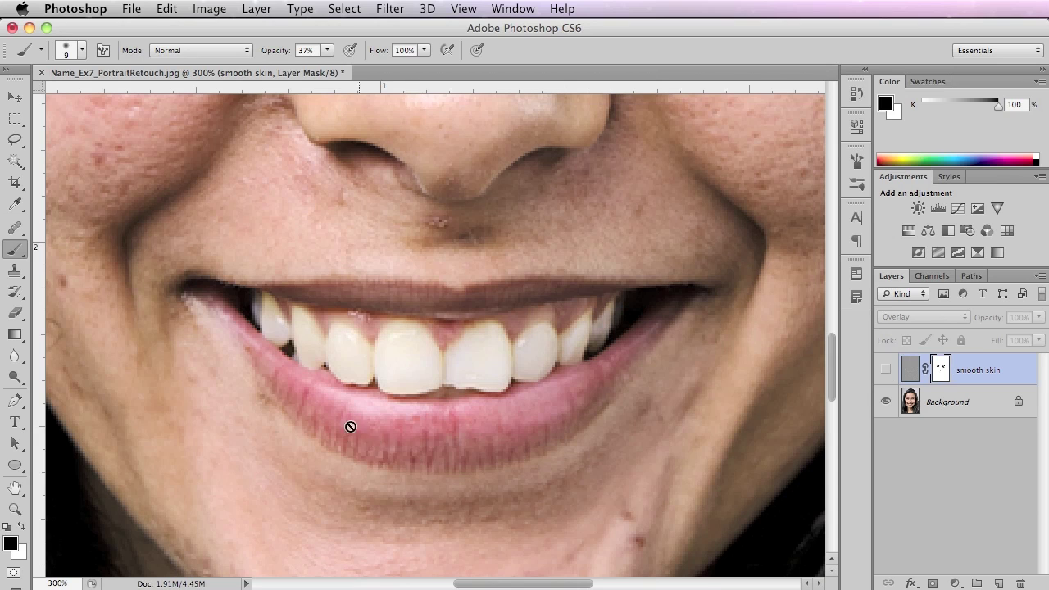
left_click(885, 369)
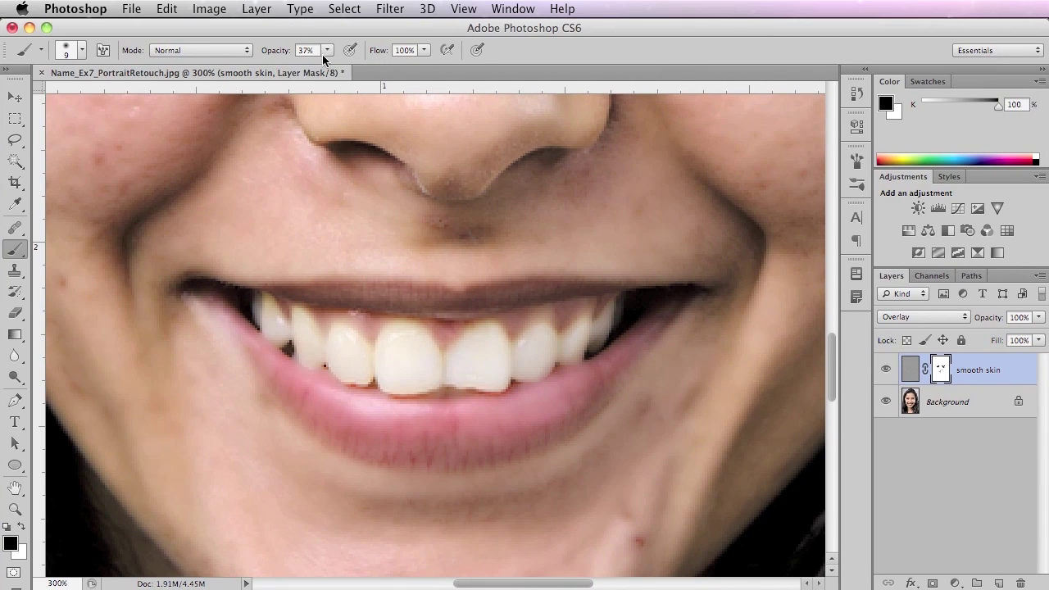
Paint black on the smooth skin mask over the teeth and gums at 100% brush opacity, using a larger brush for the wide areas.
left_click(327, 50)
left_click_drag(330, 65, 484, 73)
left_click(269, 321)
mouse_move(291, 336)
left_mouse_down()
mouse_move(283, 341)
mouse_move(380, 335)
mouse_move(398, 355)
left_mouse_up()
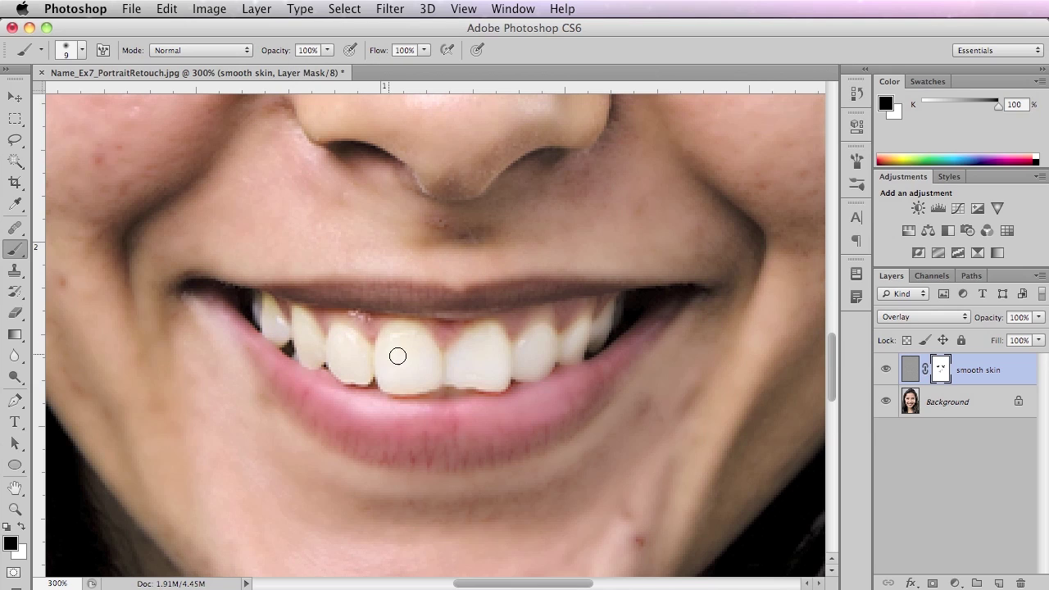
key("bracketright")
key("bracketright")
key("bracketright")
mouse_move(431, 362)
left_mouse_down()
mouse_move(557, 334)
mouse_move(479, 355)
mouse_move(552, 345)
mouse_move(608, 318)
mouse_move(489, 348)
mouse_move(350, 342)
mouse_move(255, 321)
mouse_move(249, 303)
mouse_move(347, 364)
mouse_move(457, 381)
mouse_move(561, 348)
mouse_move(443, 362)
mouse_move(529, 355)
mouse_move(518, 358)
mouse_move(621, 317)
mouse_move(569, 306)
mouse_move(461, 320)
mouse_move(266, 315)
mouse_move(222, 304)
left_mouse_up()
Paint white on the mask around the mouth's edge with a 10 px brush to soften the adjoining skin, and return to black.
key("bracketleft")
key("bracketleft")
key("x")
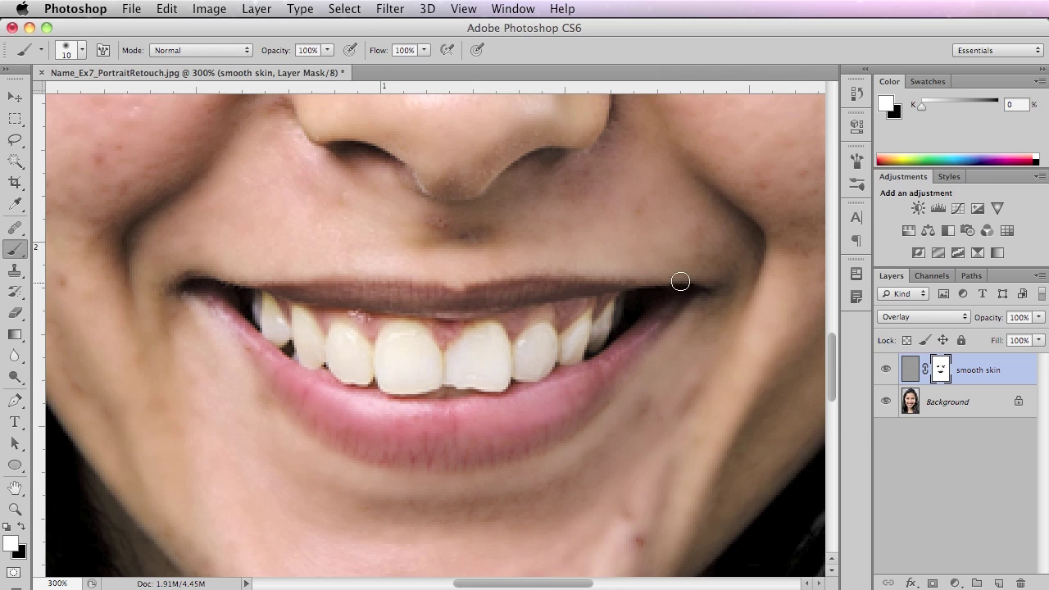
key("x")
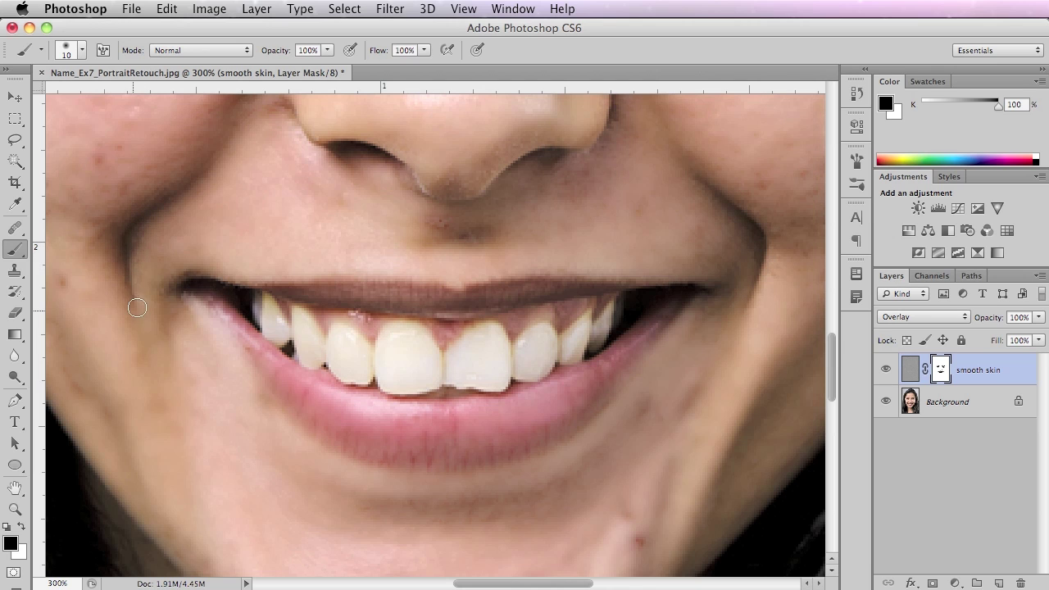
Compare the whole portrait with the smooth skin layer hidden and shown.
left_click(485, 364, "alt")
left_click(515, 326, "alt")
left_click(525, 314, "alt")
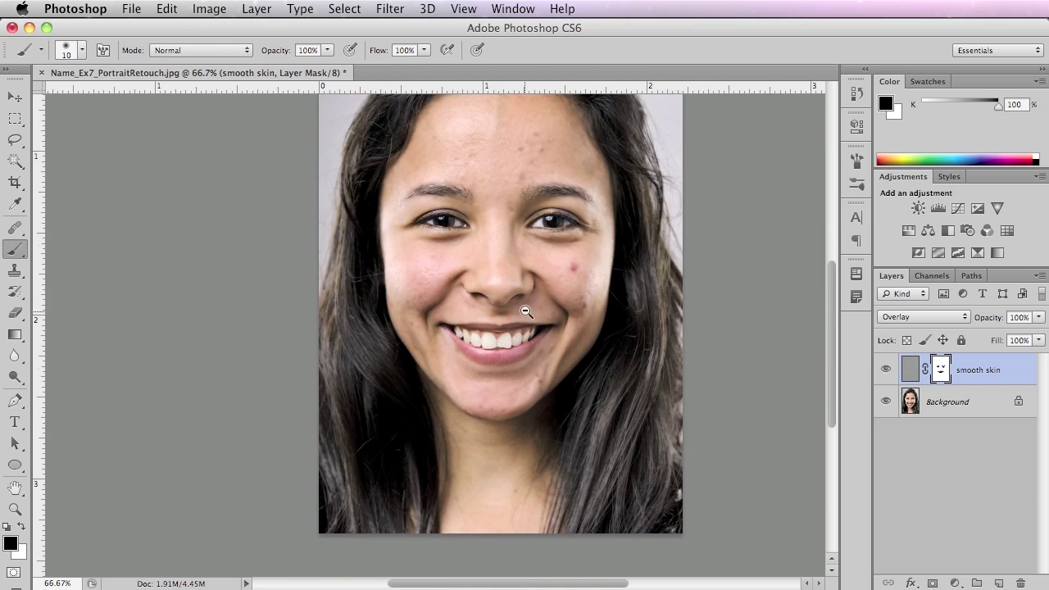
left_click_drag(562, 244, 578, 221)
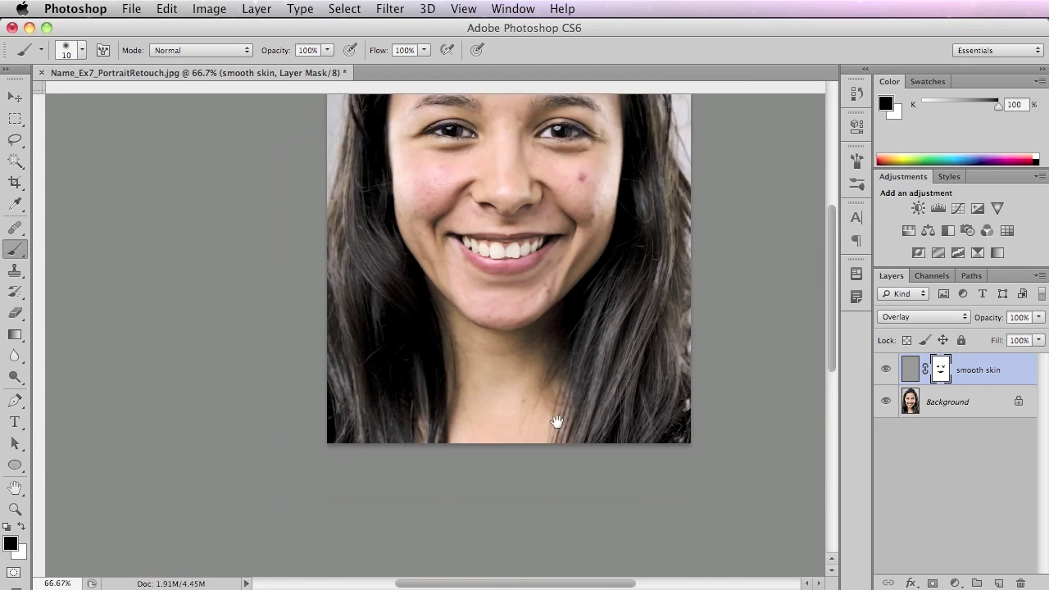
left_click_drag(573, 331, 569, 445)
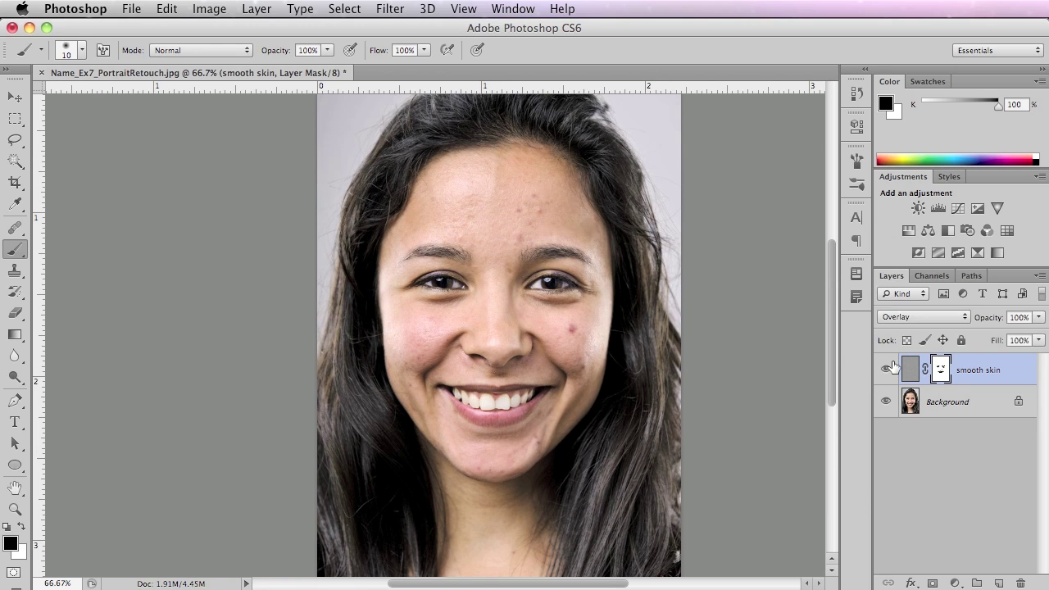
left_click(895, 366)
left_click(895, 366)
left_click(896, 364)
left_click(897, 364)
Paint black on the smooth skin mask over the backdrop and all the hair around the face with a 90 px brush.
key("space")
left_click_drag(474, 229, 489, 314)
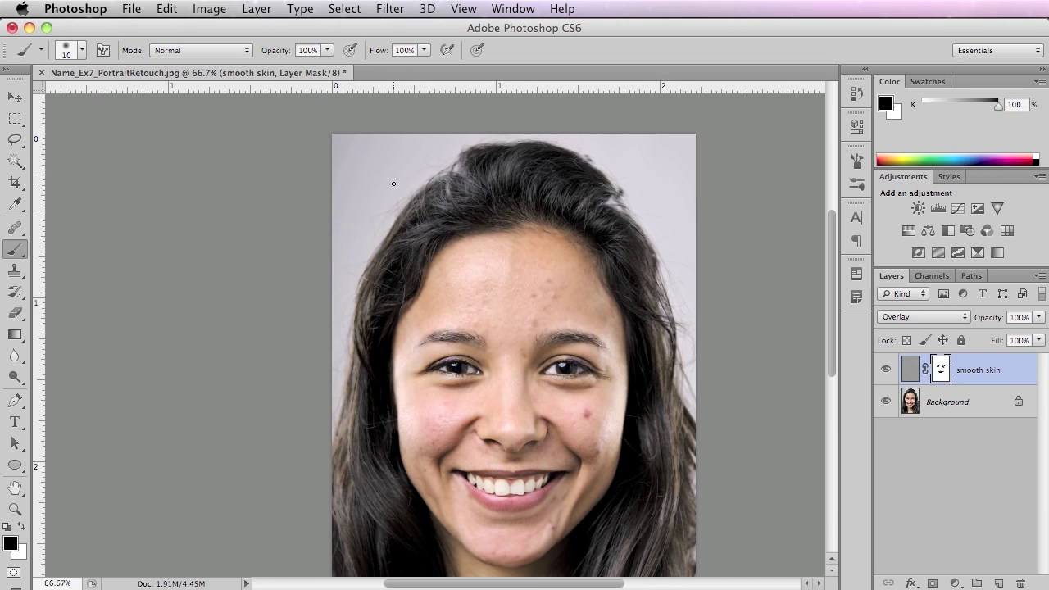
mouse_move(394, 169)
left_mouse_down()
mouse_move(459, 171)
mouse_move(404, 160)
mouse_move(441, 165)
mouse_move(333, 169)
mouse_move(427, 165)
mouse_move(382, 174)
mouse_move(386, 129)
mouse_move(405, 402)
mouse_move(383, 40)
mouse_move(388, 167)
mouse_move(380, 91)
mouse_move(318, 132)
left_mouse_up()
left_click_drag(416, 195, 389, 233)
mouse_move(363, 385)
left_mouse_down()
mouse_move(664, 264)
mouse_move(684, 348)
mouse_move(655, 270)
mouse_move(675, 420)
mouse_move(667, 445)
mouse_move(665, 377)
mouse_move(657, 483)
mouse_move(611, 565)
mouse_move(626, 578)
mouse_move(662, 490)
mouse_move(677, 520)
mouse_move(682, 466)
mouse_move(700, 519)
left_mouse_up()
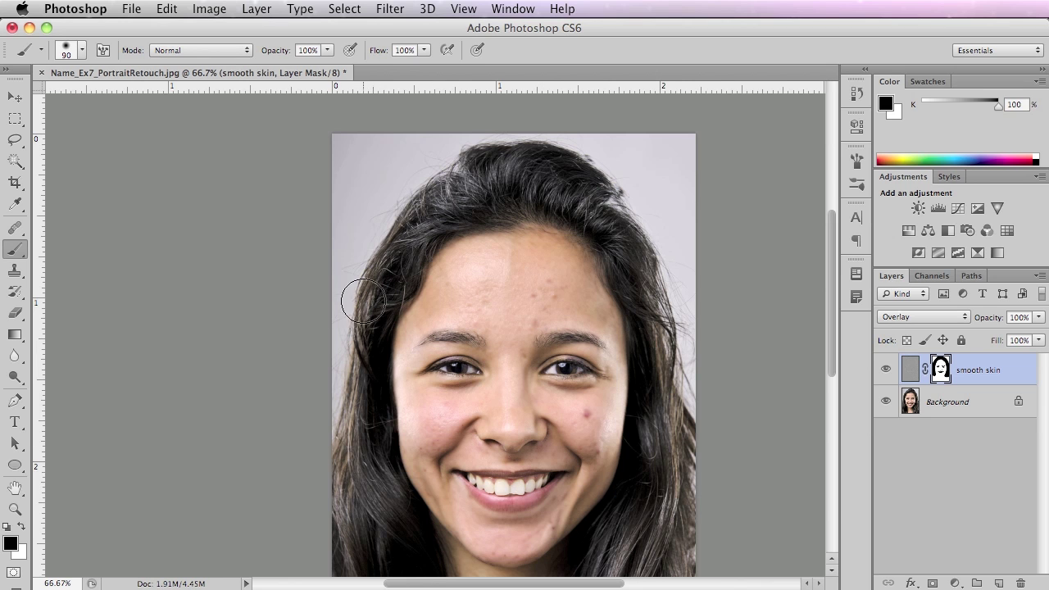
Examine the masked portrait at several magnifications, from the whole face to the blemishes on the forehead.
left_click_drag(491, 205, 499, 374)
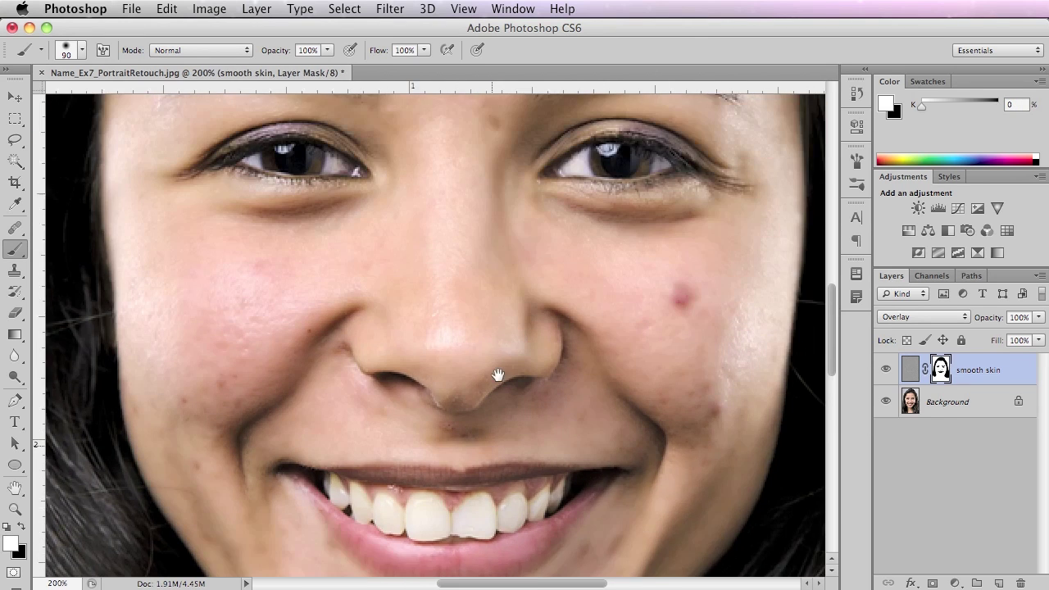
left_click_drag(510, 302, 504, 362)
left_click(498, 373, "alt")
left_click(513, 369, "alt")
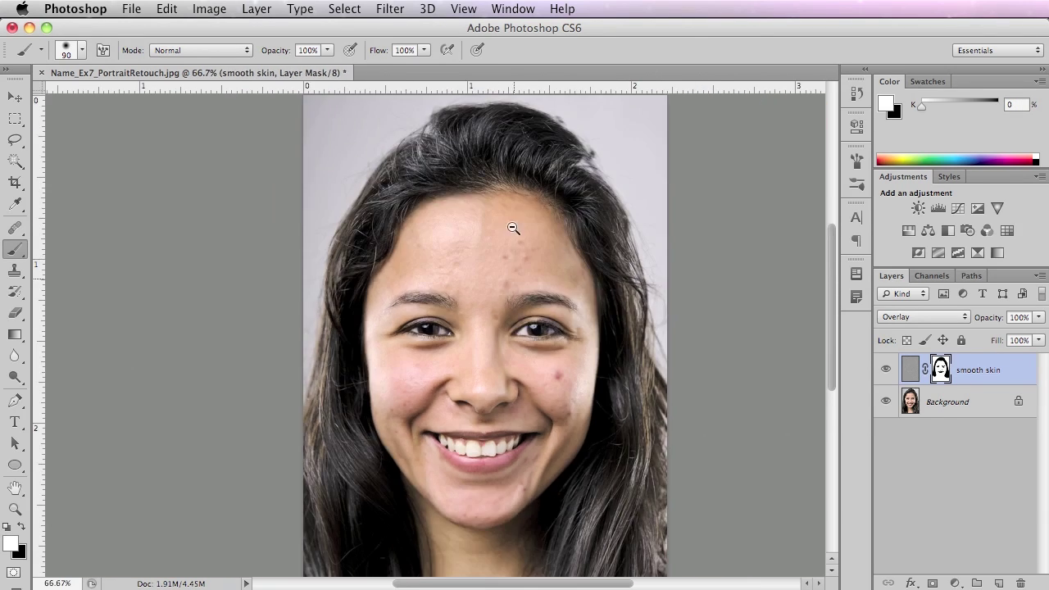
left_click(487, 326)
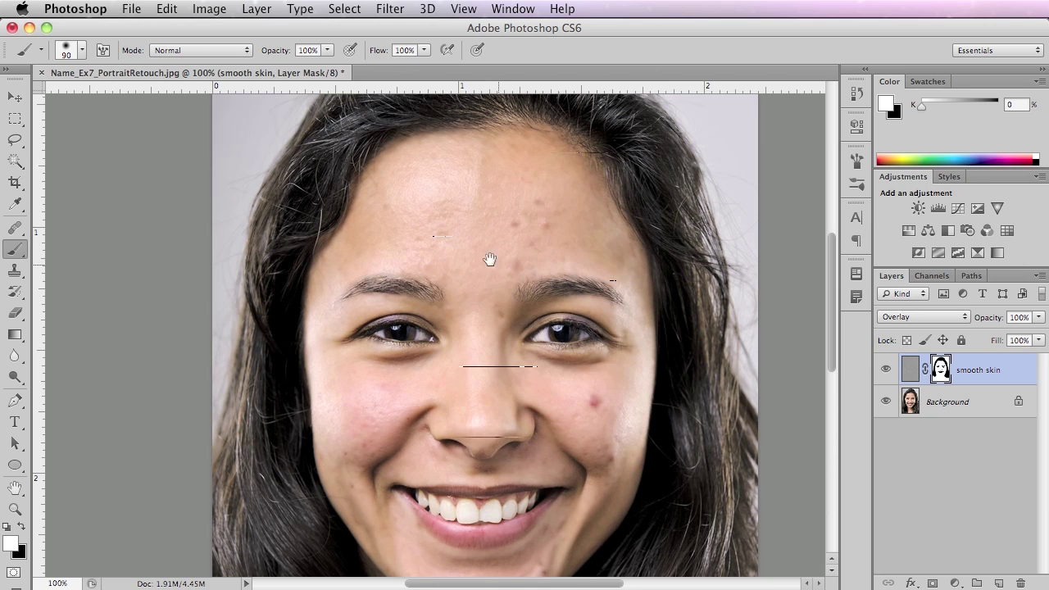
left_click(536, 237, "super")
left_click(547, 237, "super")
left_click_drag(486, 370, 478, 463)
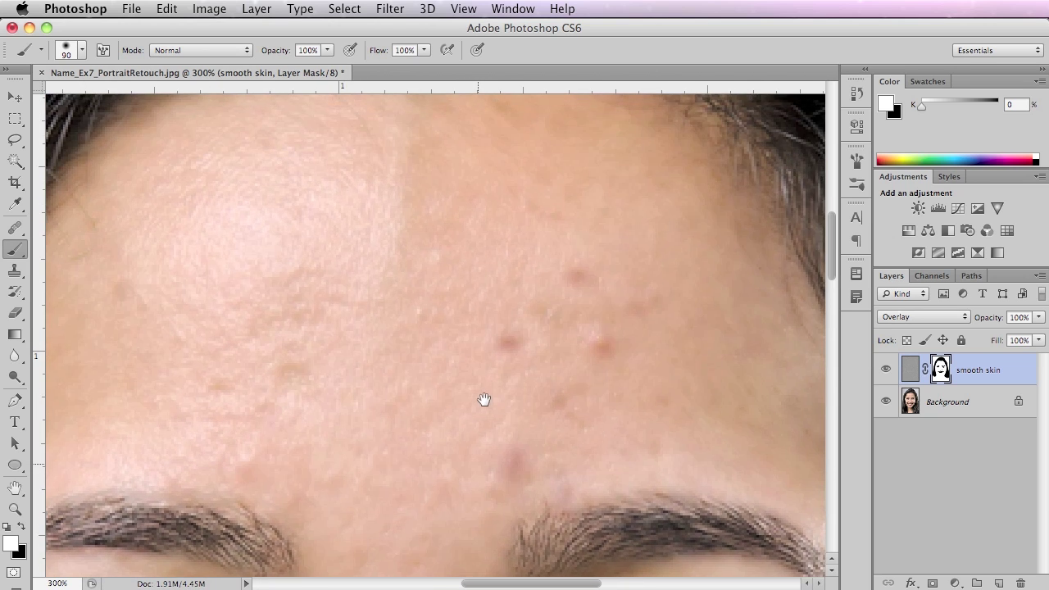
Choose the Spot Healing Brush and add a new empty layer above the smooth skin layer for the blemish retouching.
left_click(15, 231)
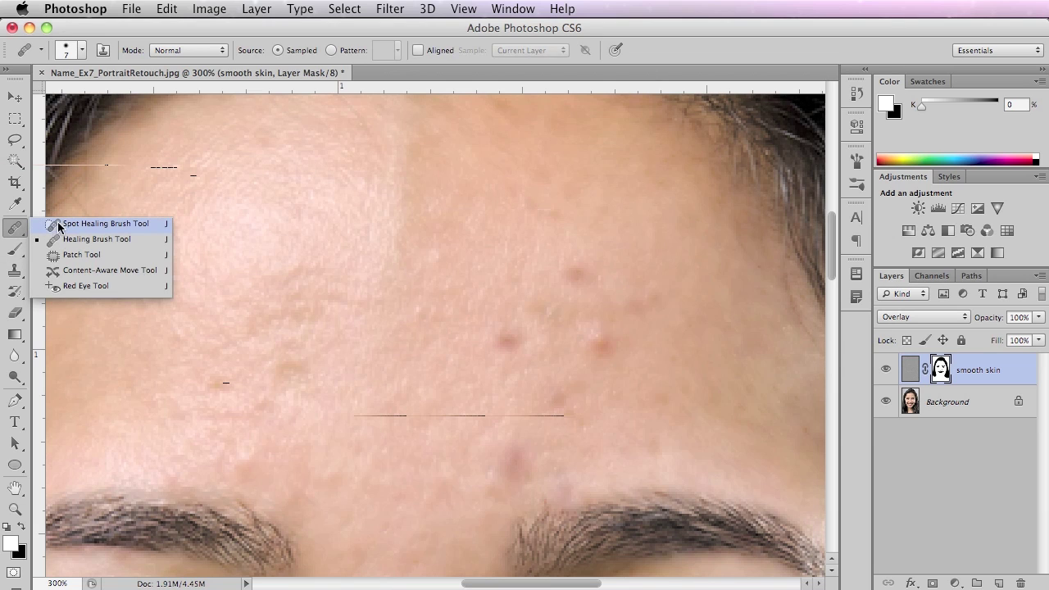
left_click(72, 226)
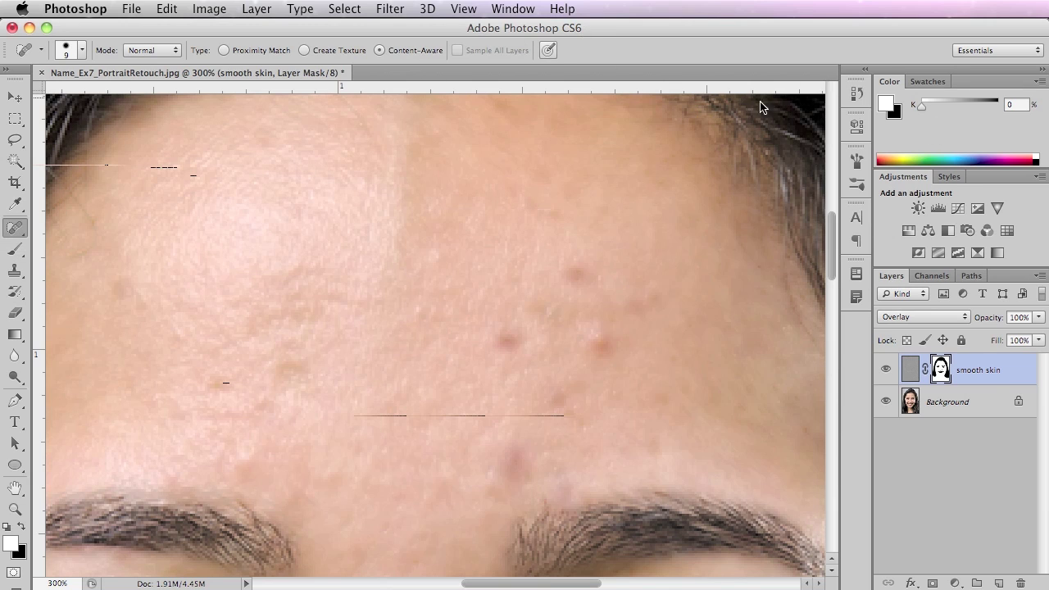
left_click(999, 583)
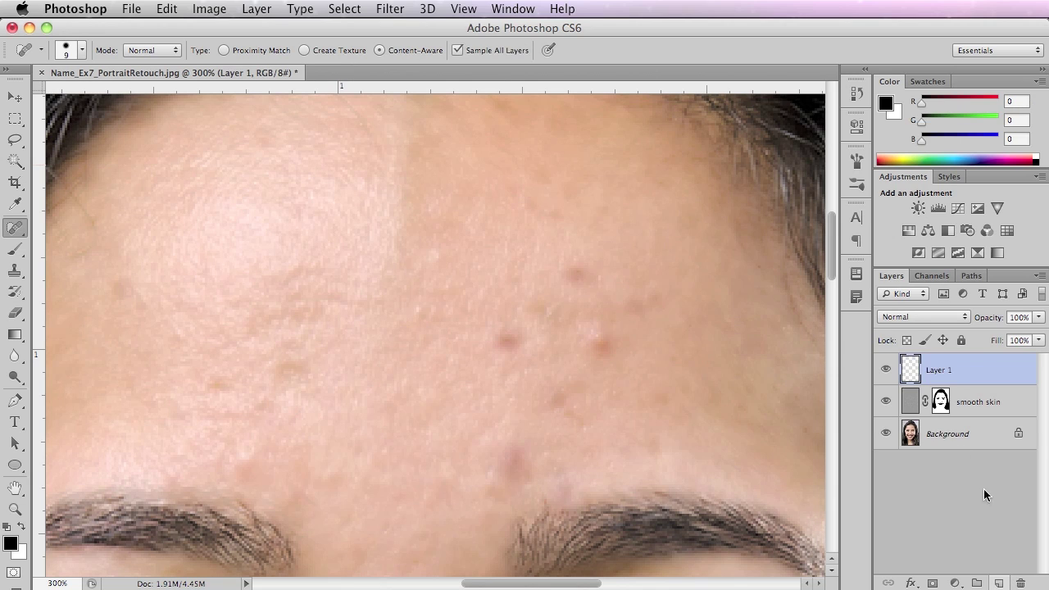
Rename the new empty layer heal.
double_click(936, 372)
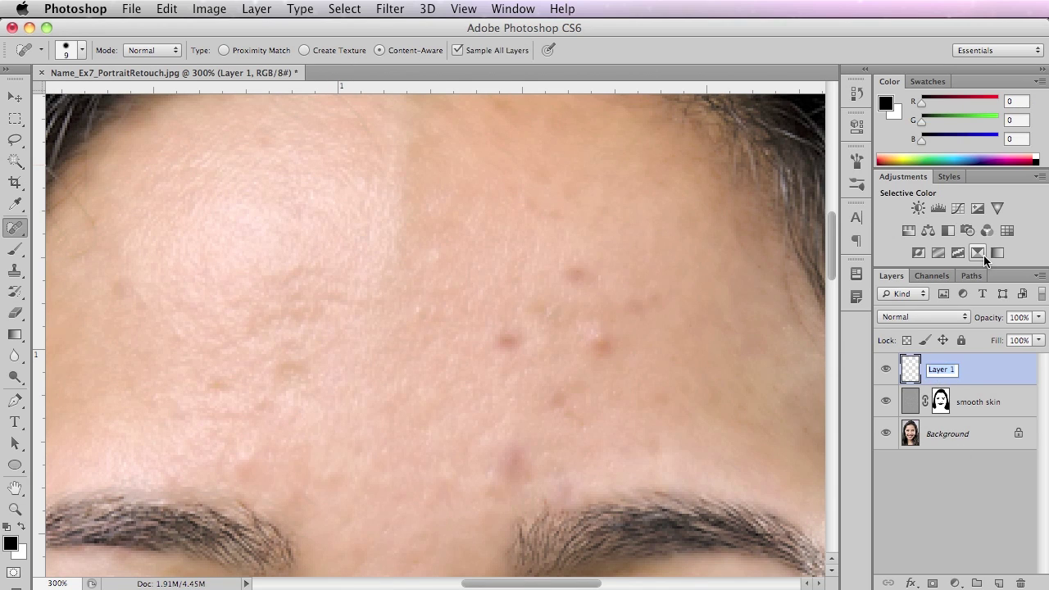
type("heal")
key("Return")
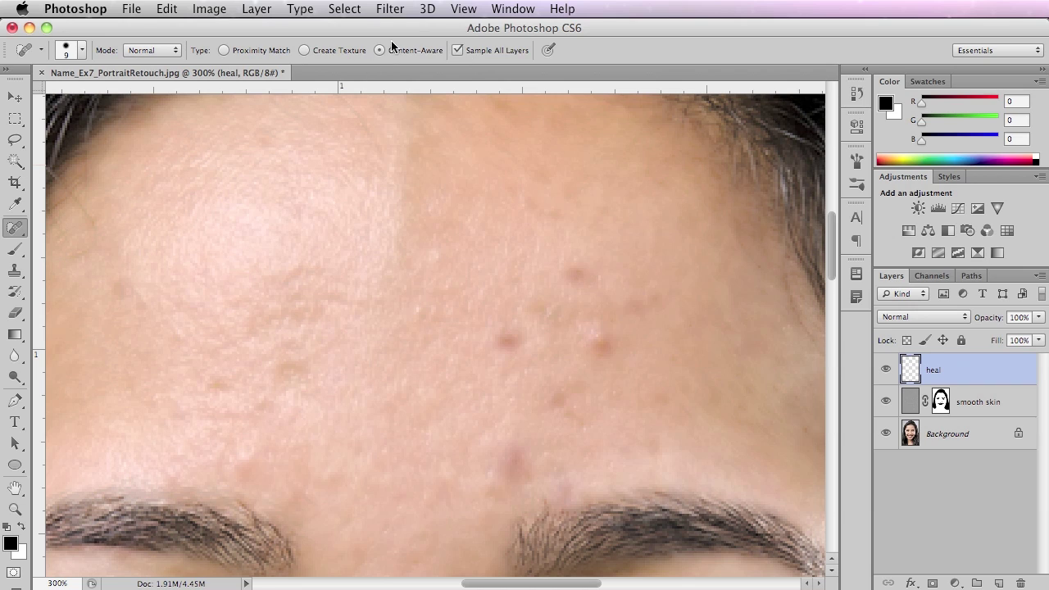
Remove the dark blemishes on the forehead above the inner end of the right-hand eyebrow with the 9 px Spot Healing Brush.
left_click(577, 273)
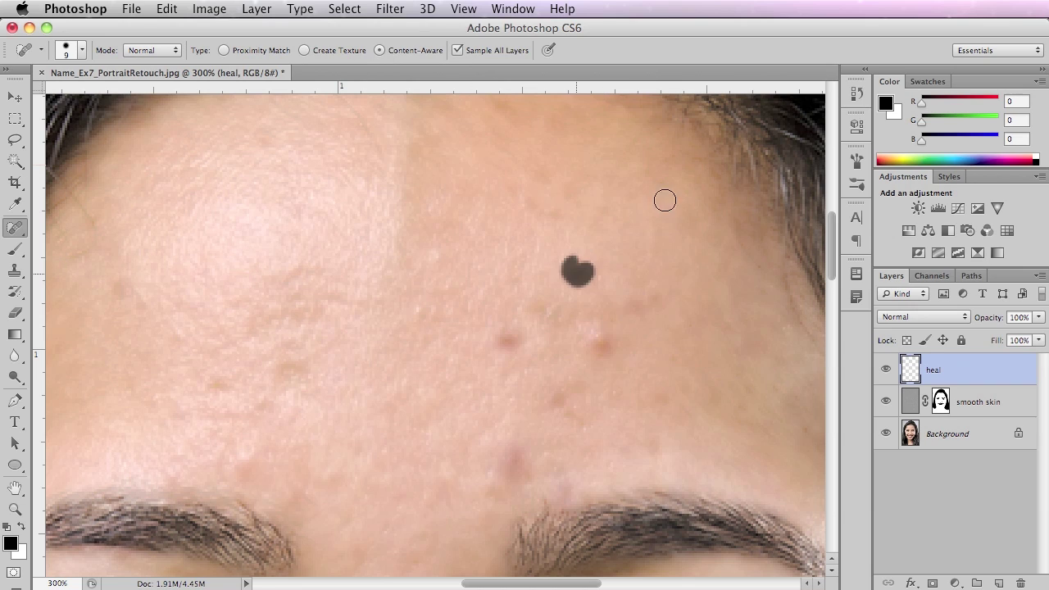
left_click(552, 317)
left_click(540, 309)
left_click(507, 339)
left_click(601, 346)
left_click(560, 399)
left_click(572, 420)
left_click_drag(508, 464, 510, 462)
left_click(491, 487)
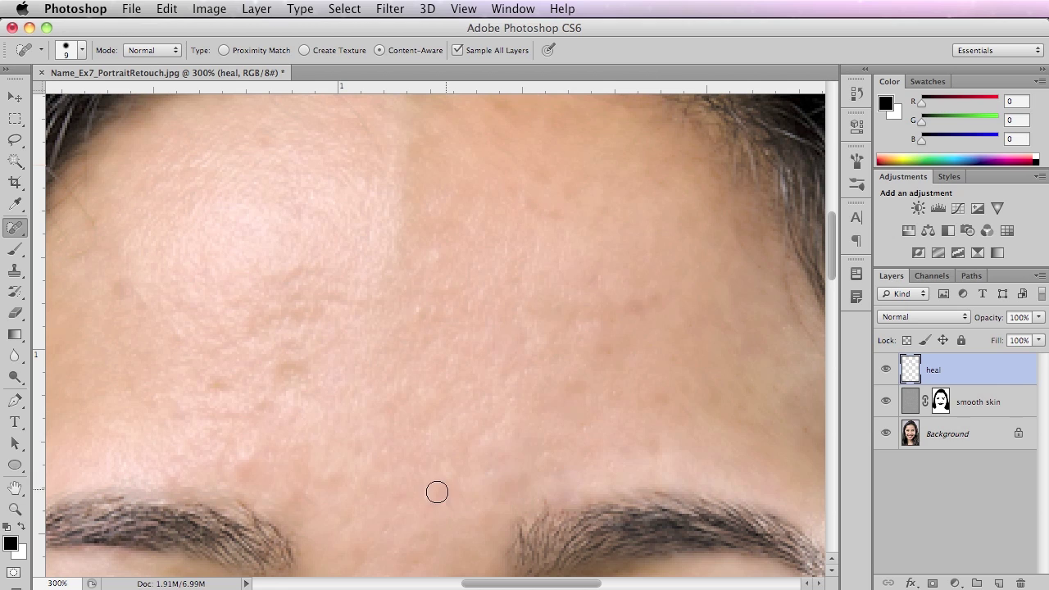
Heal the small spots and uneven patches across the rest of the forehead with the 9 px Spot Healing Brush.
left_click(281, 365)
left_click(256, 331)
left_click(281, 315)
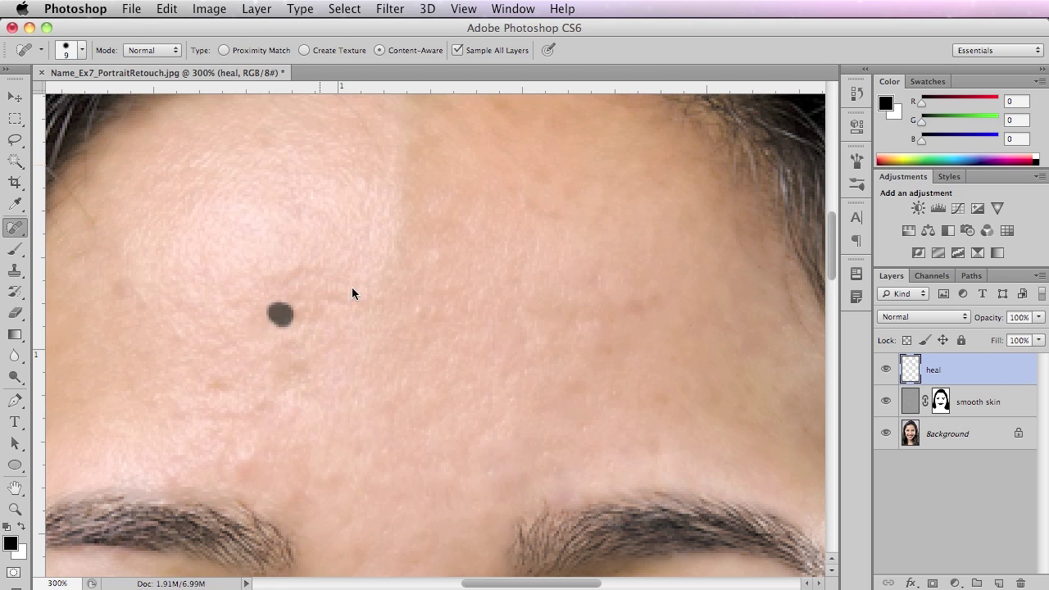
left_click_drag(428, 275, 433, 234)
left_click_drag(268, 136, 261, 148)
left_click_drag(503, 113, 506, 104)
left_click(638, 302)
left_click(648, 300)
left_click(605, 345)
left_click(580, 389)
left_click(647, 441)
left_click(661, 404)
left_click(689, 388)
left_click_drag(289, 287, 328, 294)
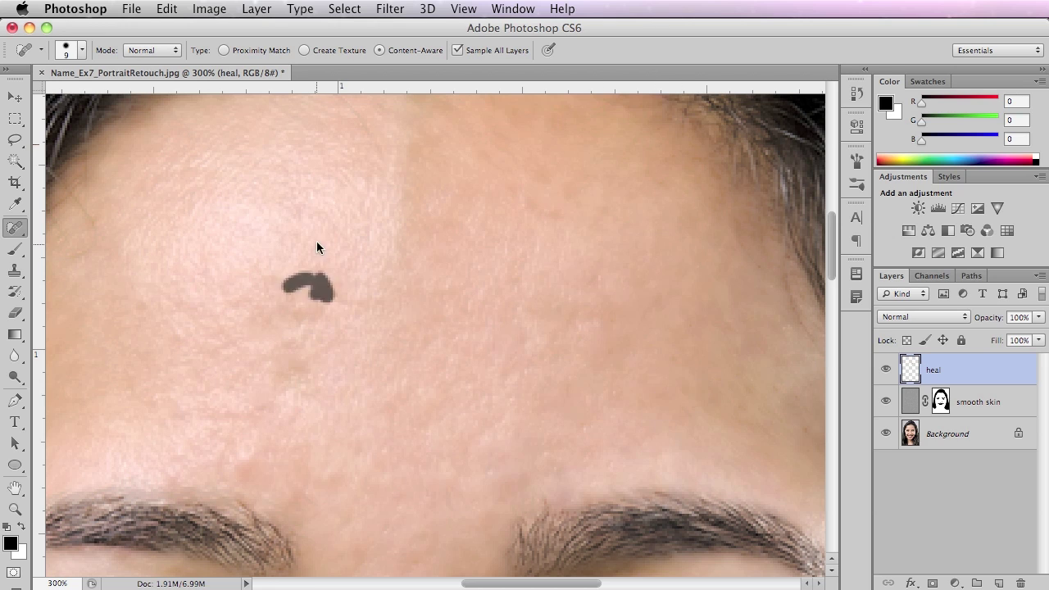
Heal the remaining marks in the middle of the forehead and the dark spot between the eyes.
left_click(514, 334, "alt")
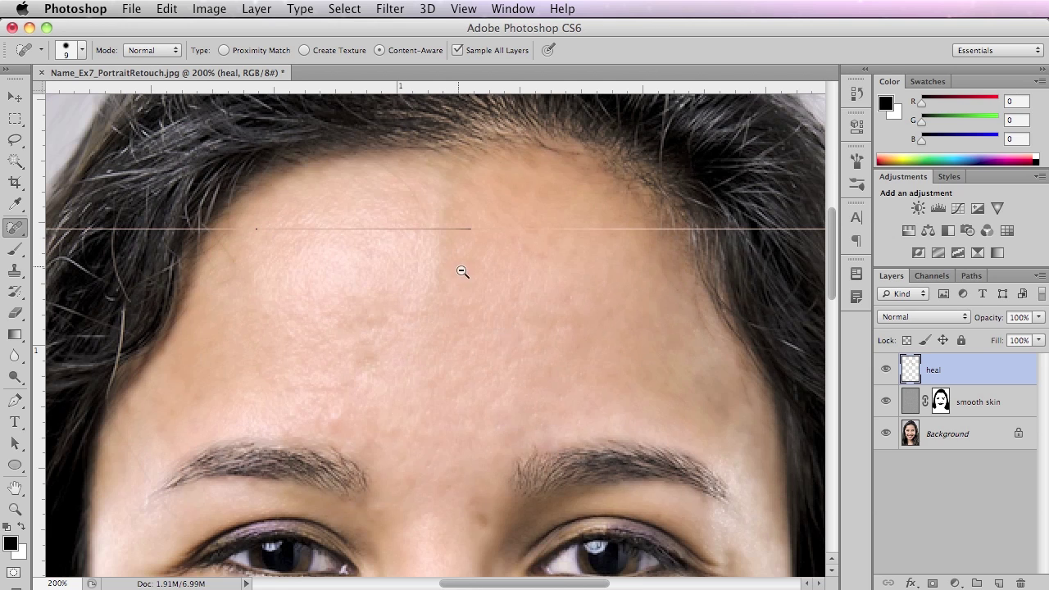
left_click(367, 350)
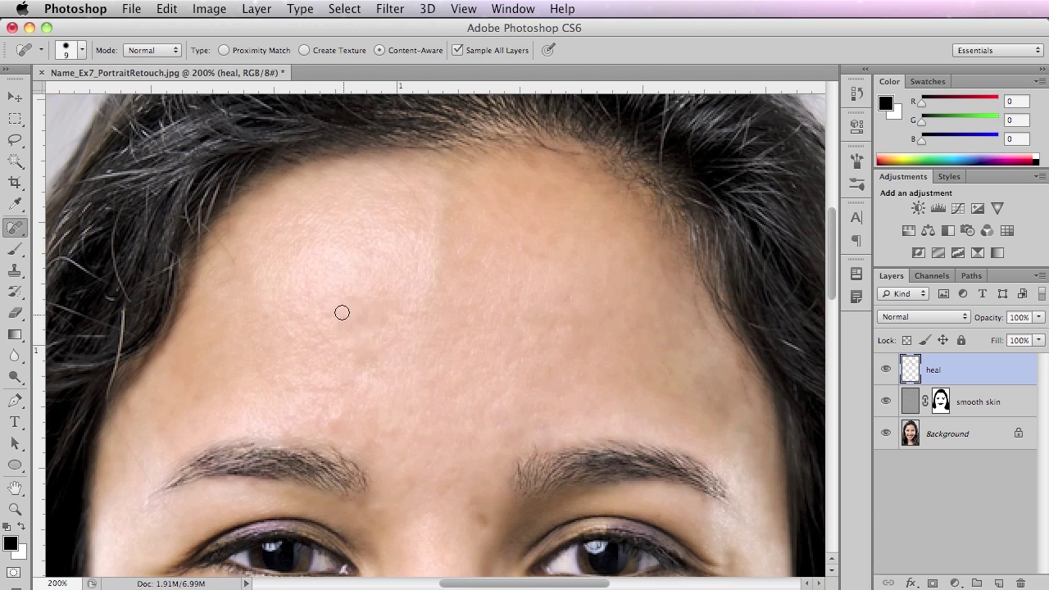
left_click(389, 315)
left_click(484, 518)
Blend away the vertical light edge down the middle of the forehead using the Spot Healing Brush enlarged to 38 px.
mouse_move(441, 216)
left_mouse_down()
mouse_move(443, 170)
mouse_move(454, 171)
mouse_move(437, 115)
left_mouse_up()
left_click_drag(435, 51, 436, 49)
mouse_move(435, 258)
left_mouse_down()
mouse_move(441, 132)
mouse_move(447, 155)
left_mouse_up()
left_click_drag(447, 229, 451, 218)
mouse_move(435, 156)
left_mouse_down()
mouse_move(422, 309)
mouse_move(438, 336)
left_mouse_up()
left_click(444, 196)
left_click_drag(431, 182, 500, 218)
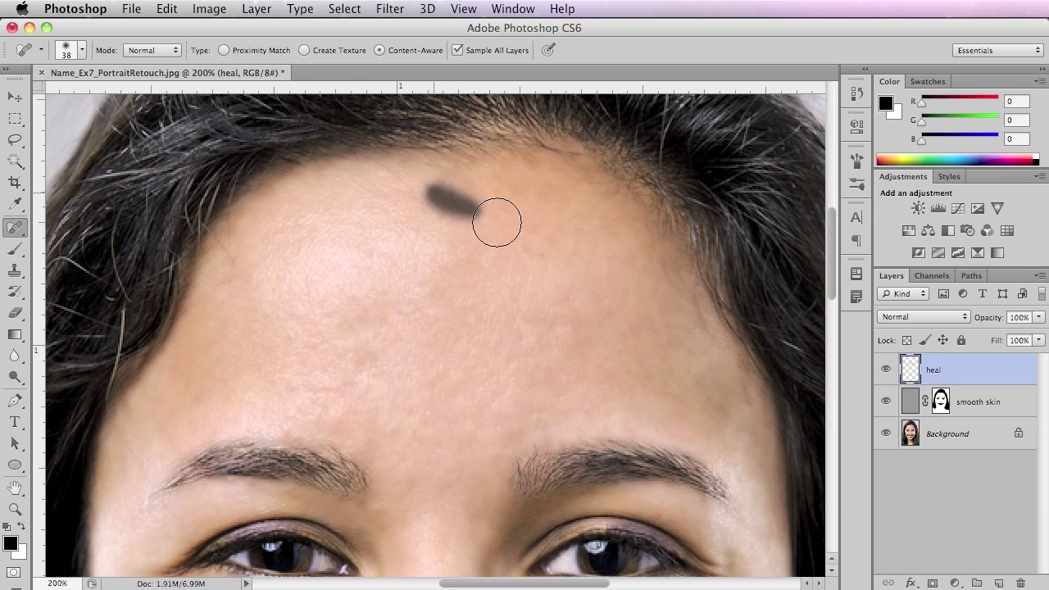
Compare the forehead with the heal layer hidden and shown.
left_click(886, 369)
left_click(886, 370)
left_click(887, 370)
left_click(886, 371)
left_click(886, 369)
left_click(886, 368)
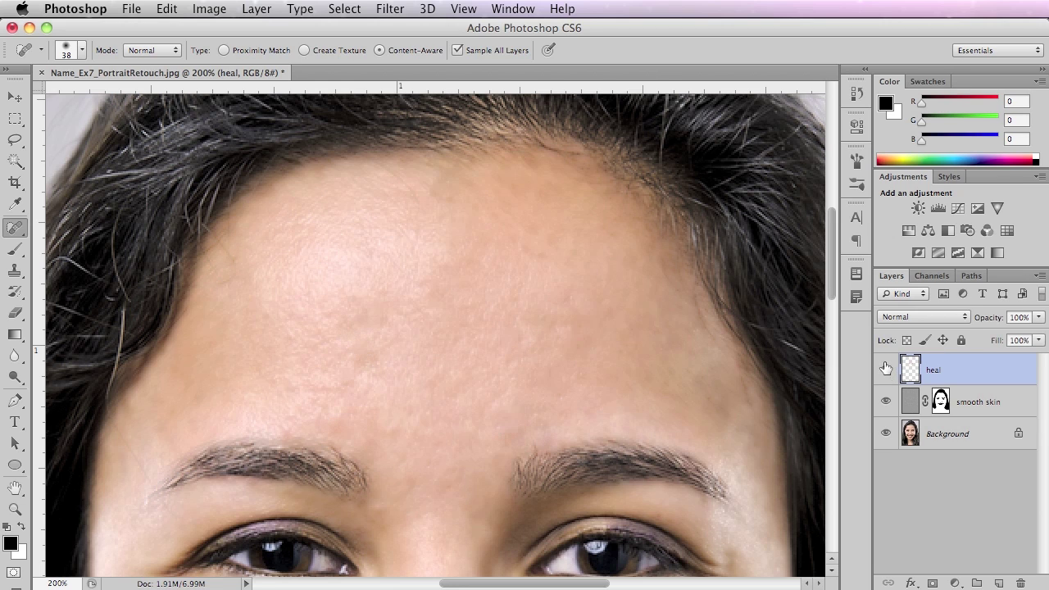
Heal leftover patches near the hairline, between the eyebrows and above the left-hand eyebrow with a 24 px Spot Healing Brush.
left_click(447, 189)
left_click(431, 185)
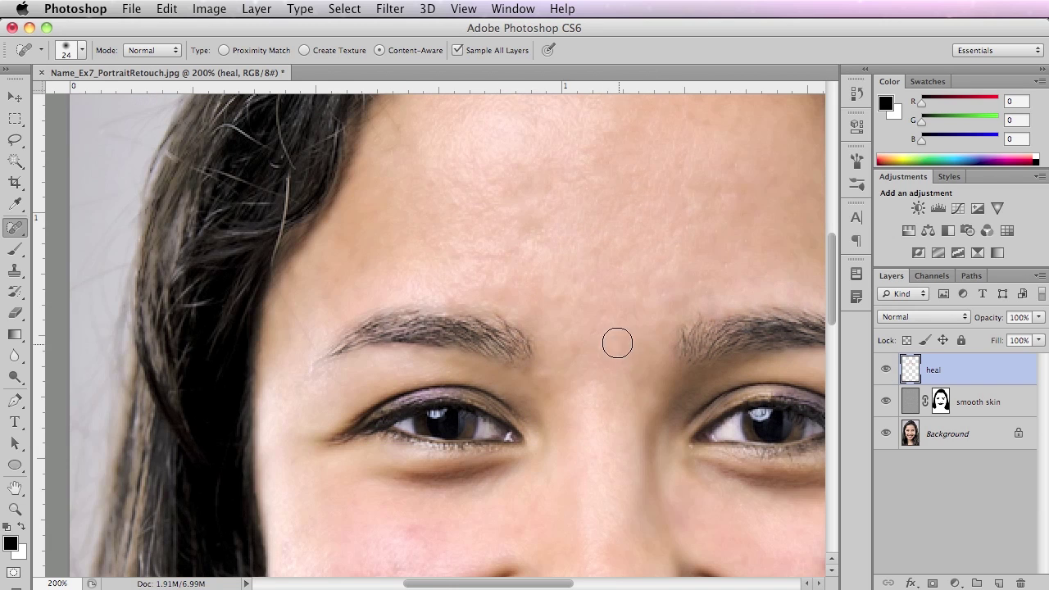
left_click(570, 336)
left_click(482, 255)
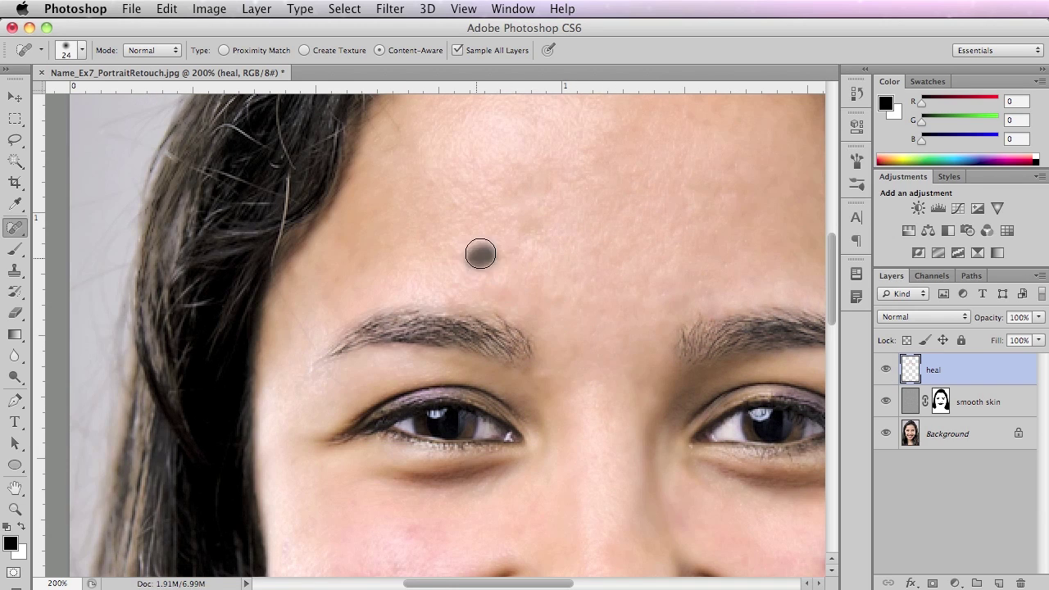
Heal the uneven spots on the left-hand cheek with the 24 px Spot Healing Brush.
scroll(585, 145, "down", 10)
left_click(369, 322)
left_click(364, 346)
Heal the blemishes and dark spots on the right-hand cheek, from below the eye to the smile line, with the 24 px brush.
left_click_drag(498, 343, 290, 377)
left_click_drag(682, 267, 481, 329)
left_click(424, 340)
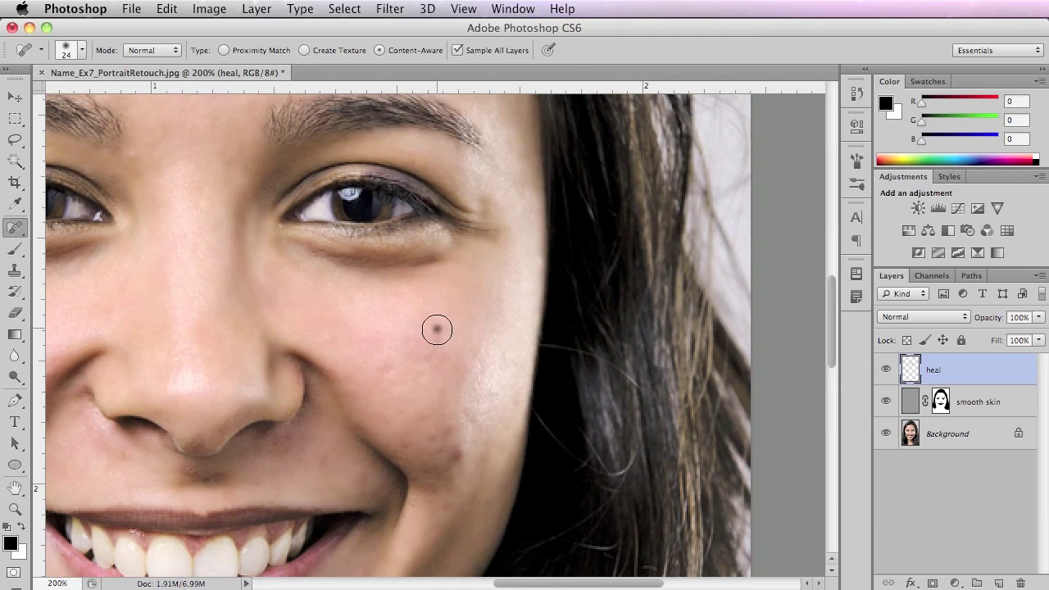
left_click(459, 451)
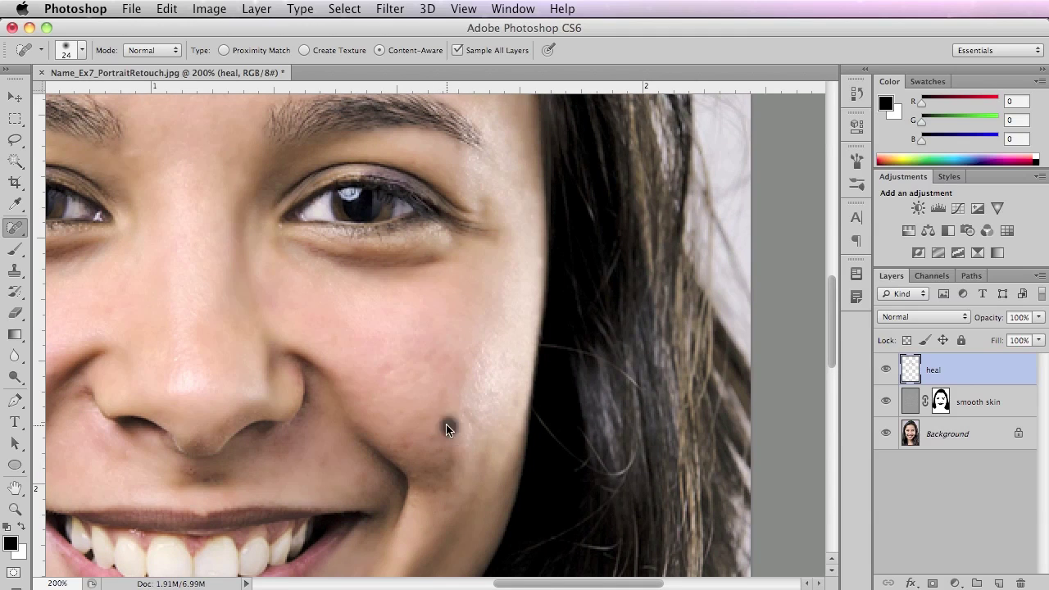
left_click(408, 439)
left_click(385, 379)
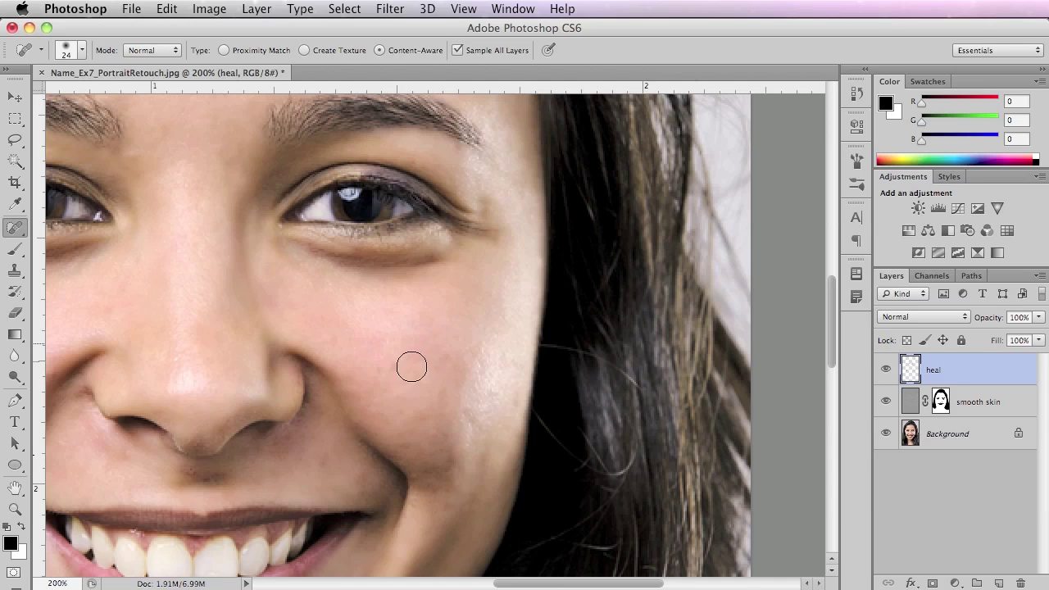
left_click(447, 359)
left_click(381, 373)
left_click(331, 336)
left_click(340, 323)
left_click(378, 333)
left_click(506, 242)
Try to heal the red spot between the nose and upper lip with the 24 px Spot Healing Brush.
left_click_drag(385, 557, 566, 186)
left_click_drag(485, 339, 537, 514)
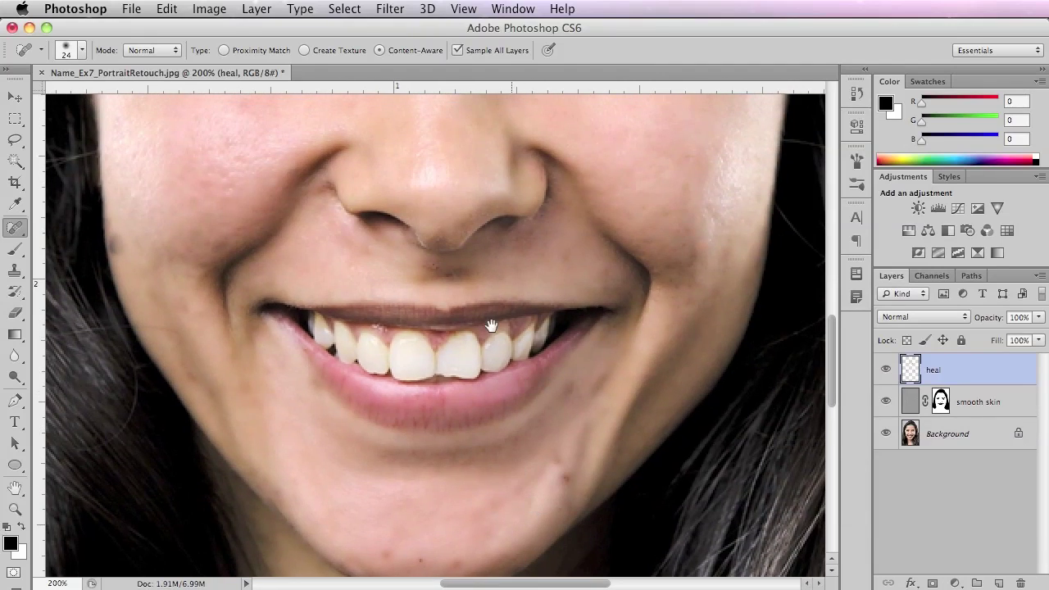
left_click(438, 271, "super")
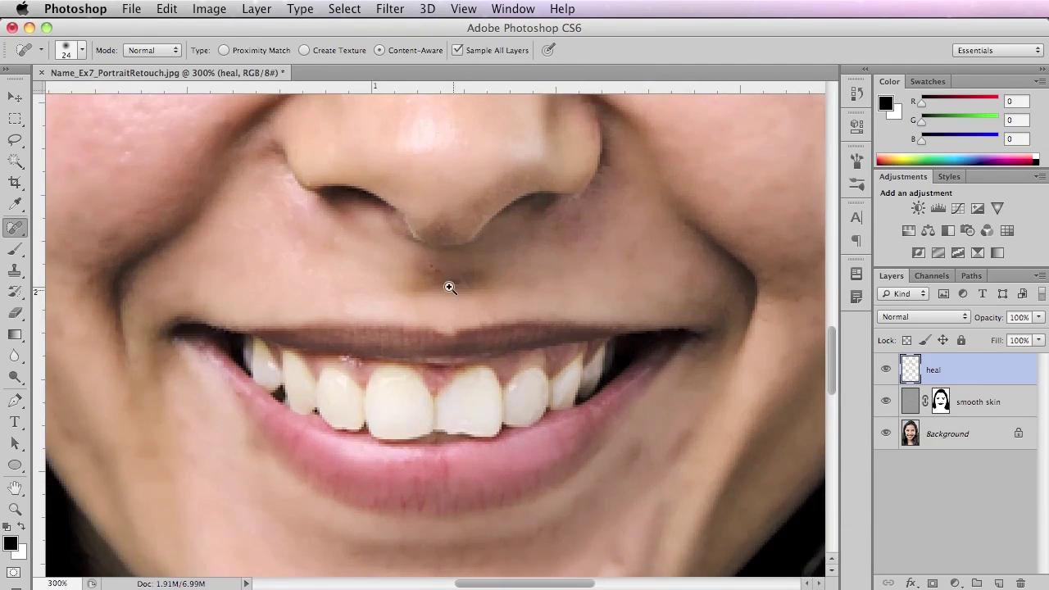
left_click(446, 279, "super")
left_click(422, 262)
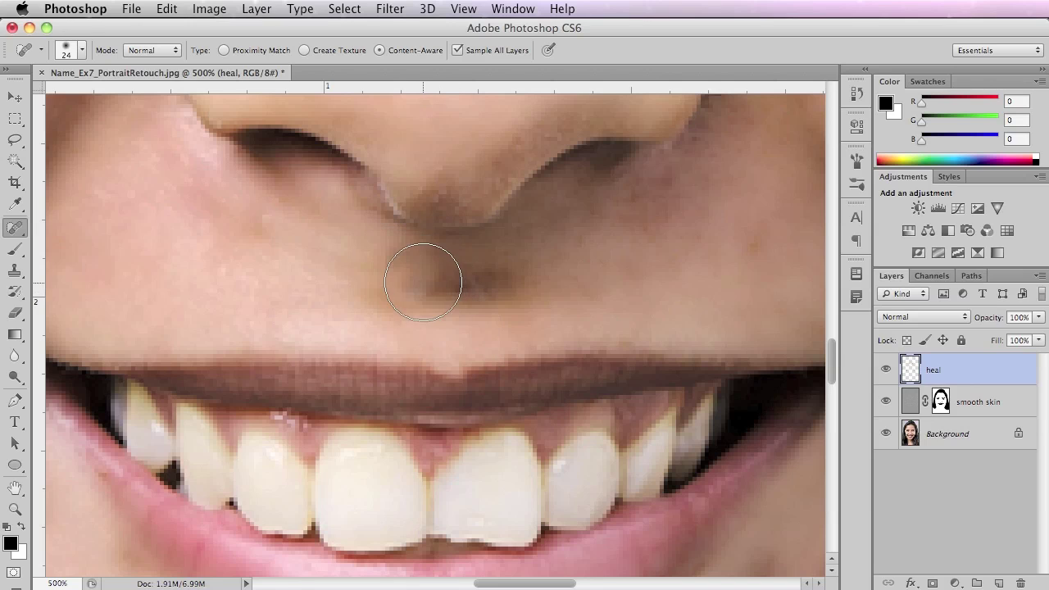
left_click(383, 270)
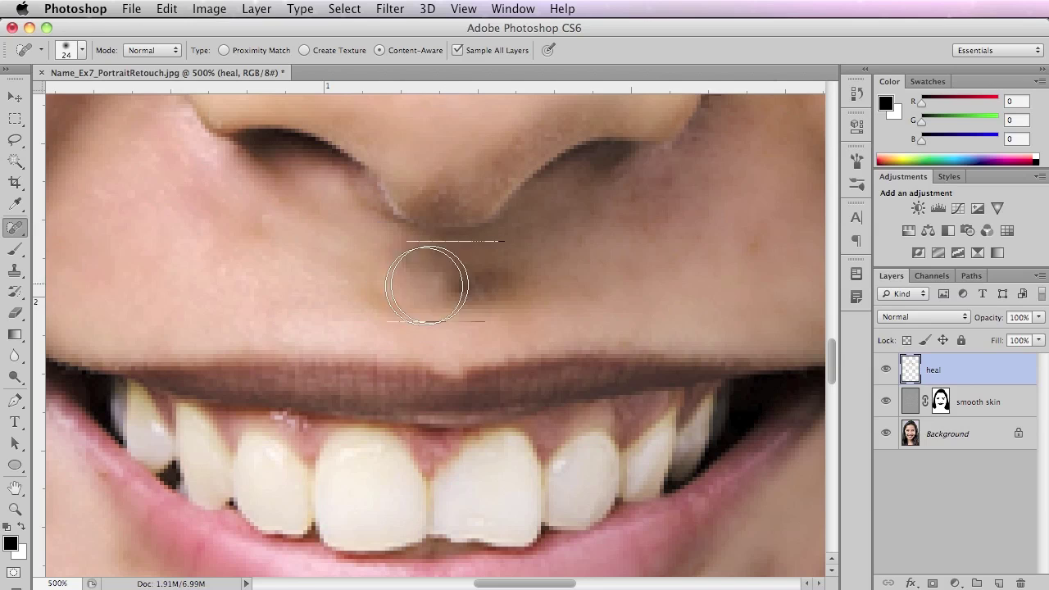
left_click(425, 276)
left_click(408, 277)
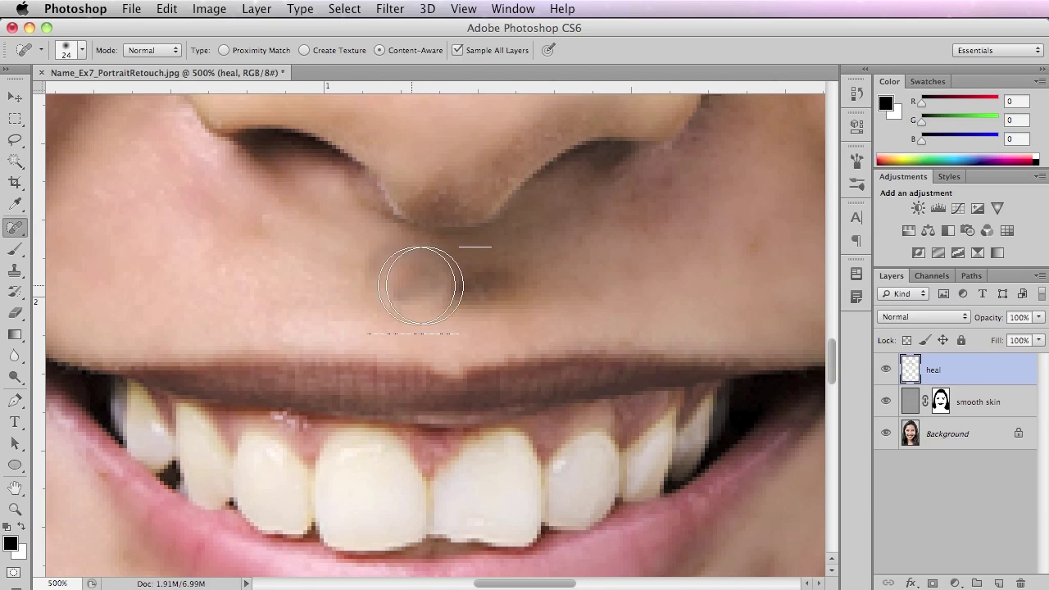
left_click(393, 273)
left_click(414, 284)
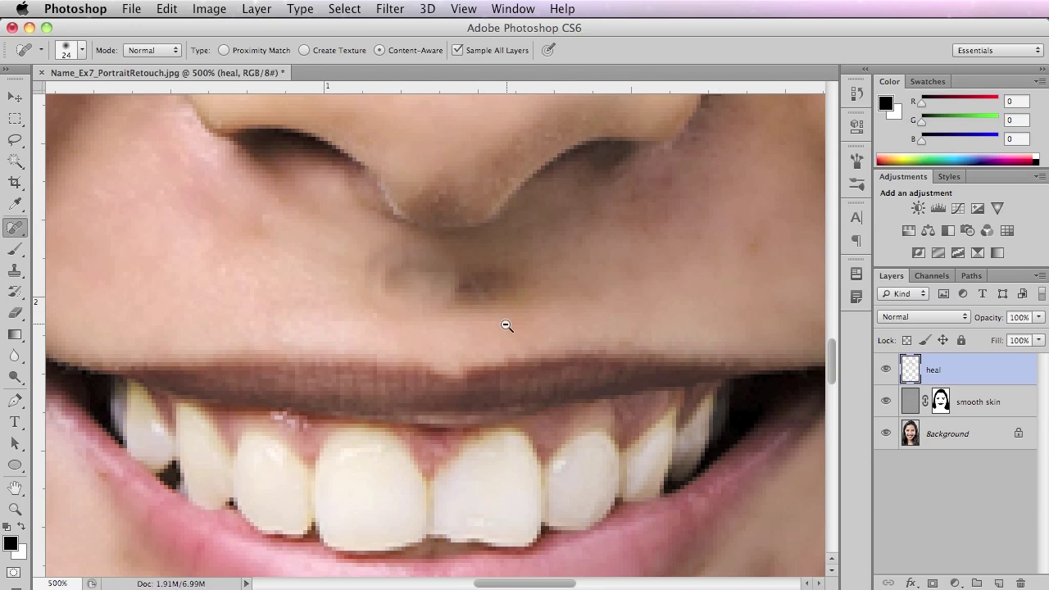
Compare the area below the nose with the heal layer hidden and shown.
left_click(527, 362, "alt+super")
left_click(527, 362, "alt+super")
left_click(556, 416, "alt+super")
left_click(482, 350, "super")
left_click(494, 357, "super")
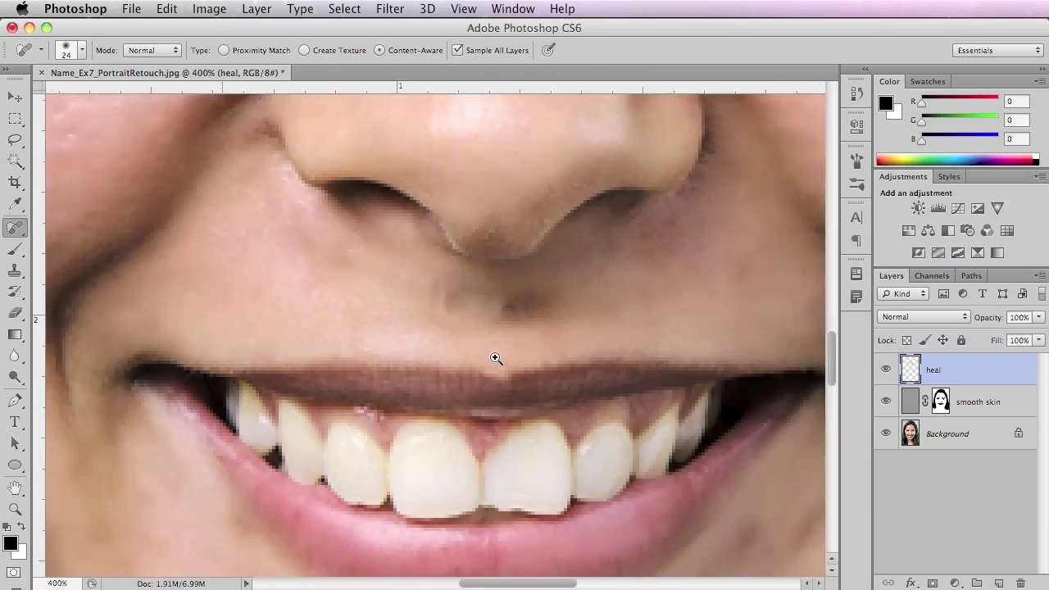
left_click(496, 360, "super")
left_click(885, 371)
left_click(886, 372)
left_click(887, 372)
left_click(887, 373)
left_click(888, 373)
left_click(888, 373)
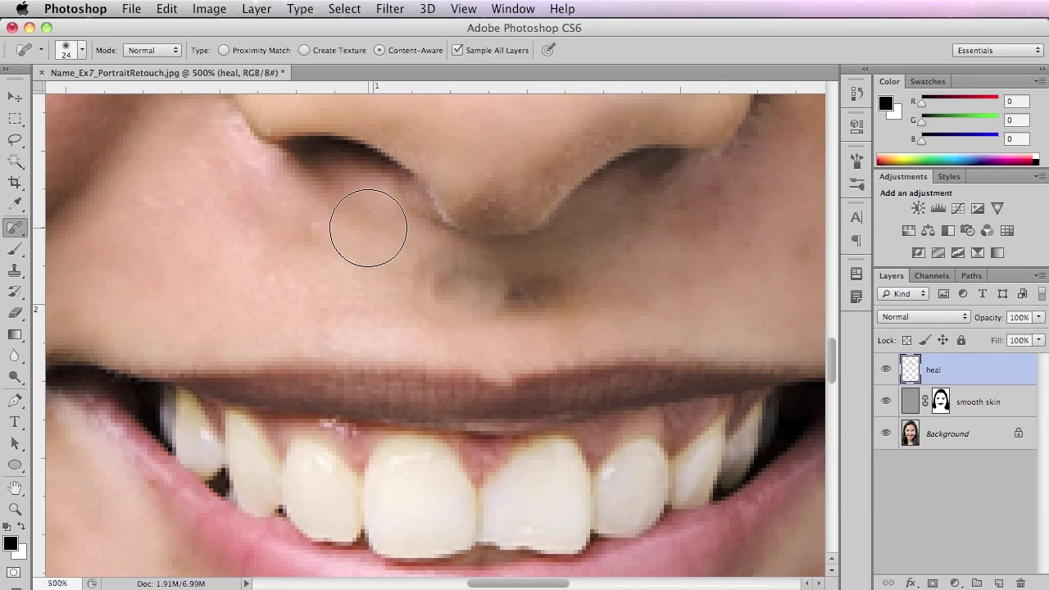
Try erasing the smudged healing below the nose with the 411 px Eraser and check the whole face.
left_click(15, 313)
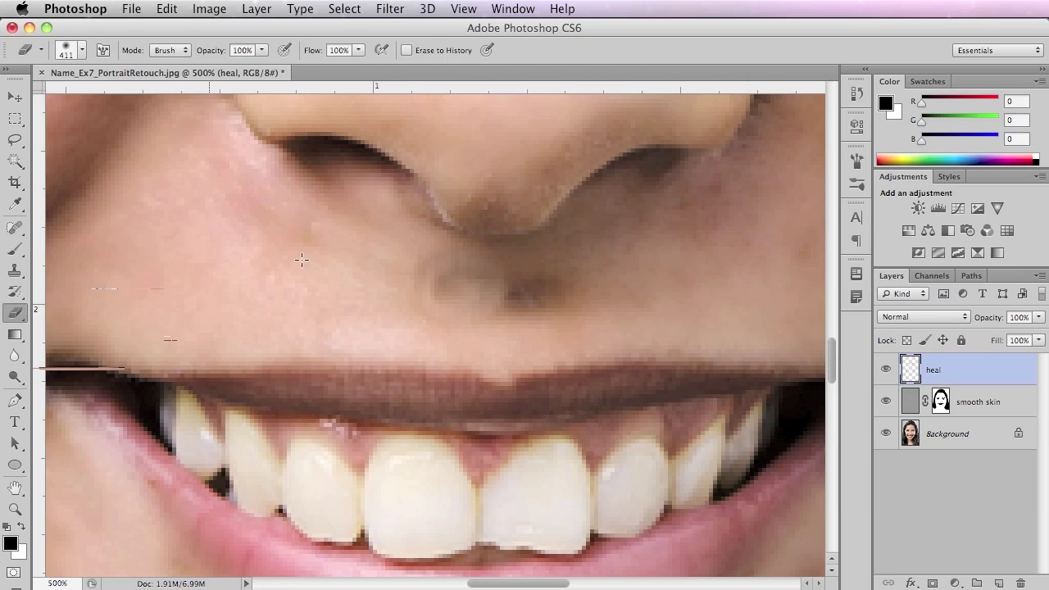
left_click(475, 295)
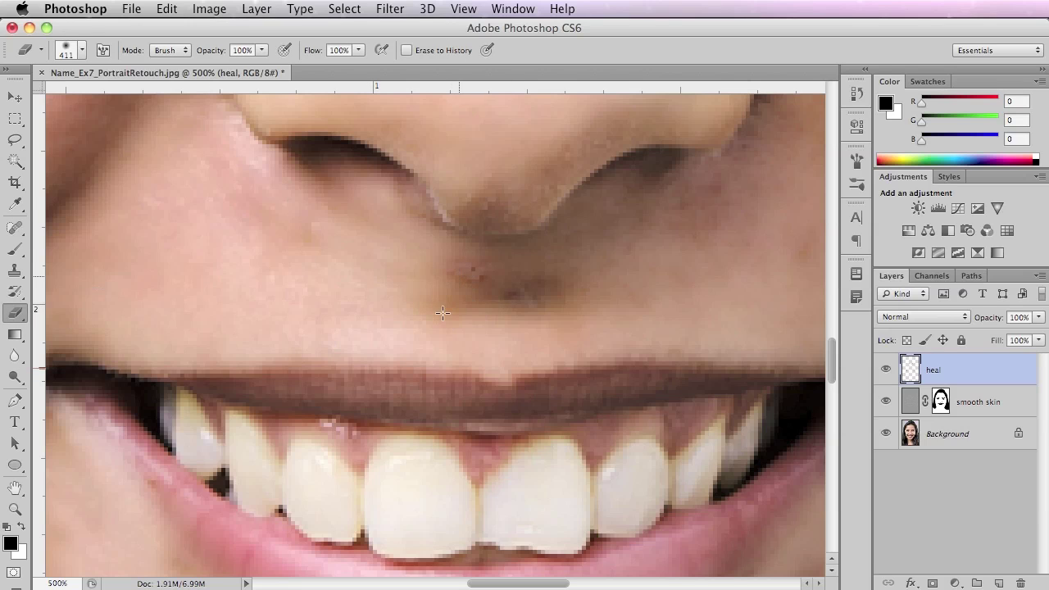
left_click(490, 339, "alt")
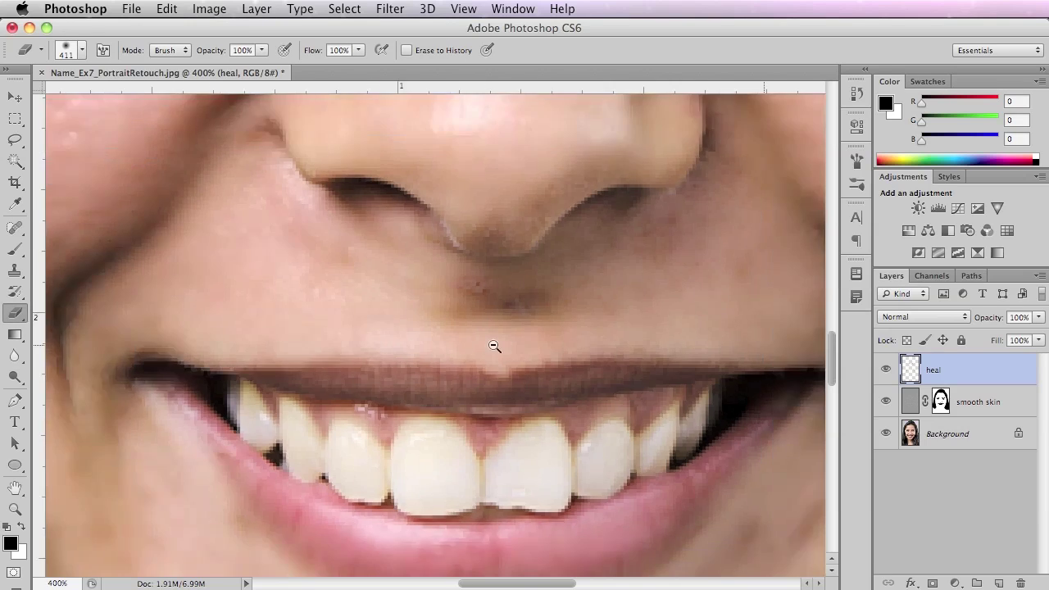
left_click(494, 348, "alt")
left_click(500, 351, "alt")
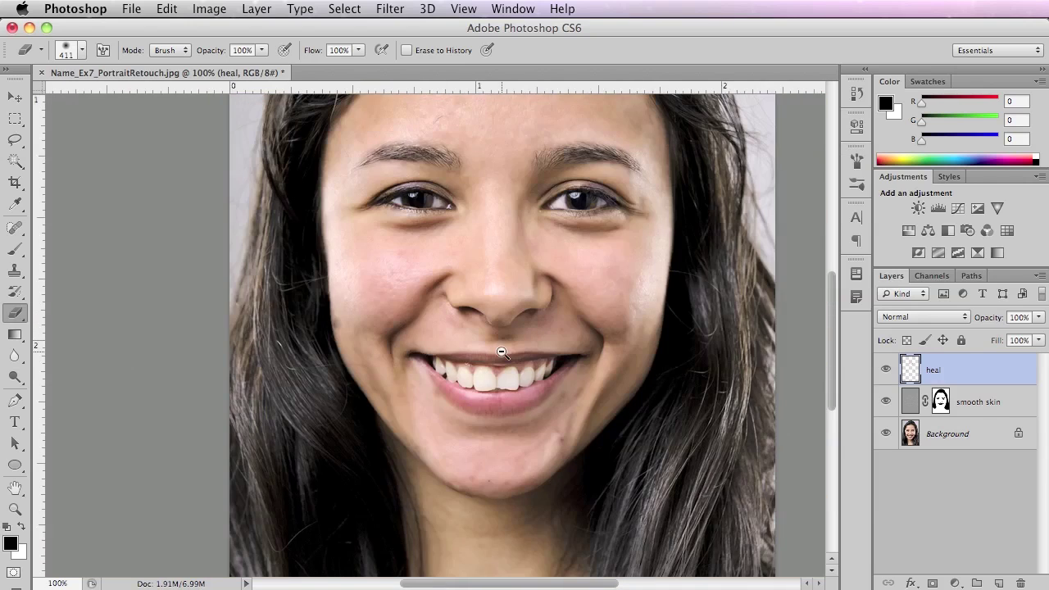
left_click(887, 370)
Reduce the Eraser to 20 px and erase the smudged healing between the nose and upper lip on the heal layer.
left_click(495, 345, "alt+super")
left_click(493, 348, "alt+super")
left_click(461, 373, "super")
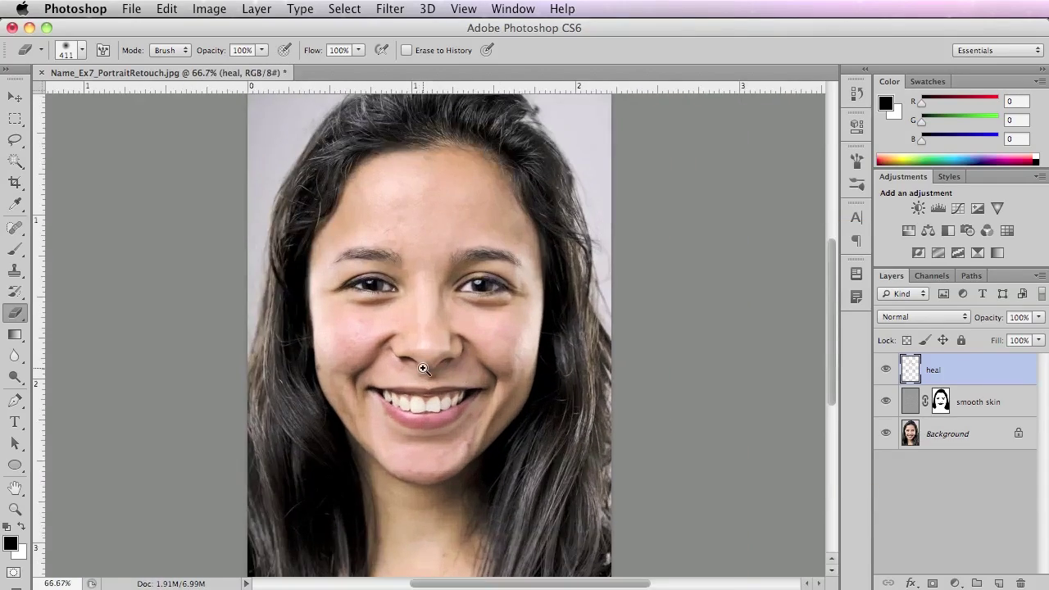
left_click(423, 369, "super")
left_click(423, 369, "super")
left_click(421, 369, "super")
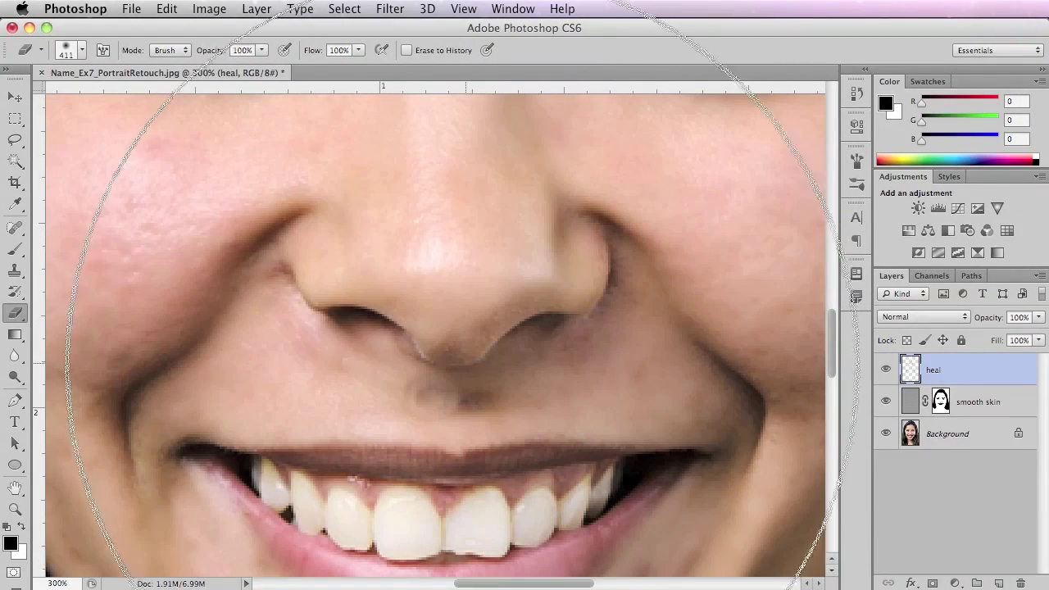
left_click_drag(459, 383, 444, 382)
key("bracketleft")
key("bracketleft")
key("bracketleft")
key("bracketleft")
key("bracketleft")
key("bracketleft")
key("bracketleft")
key("bracketleft")
key("bracketleft")
key("bracketleft")
key("bracketleft")
key("bracketleft")
key("bracketleft")
key("bracketleft")
key("bracketleft")
key("bracketleft")
key("bracketleft")
key("bracketleft")
key("bracketleft")
left_click(448, 359, "super")
left_click(440, 391, "super")
left_click_drag(447, 421, 603, 306)
mouse_move(534, 317)
left_mouse_down()
mouse_move(599, 317)
mouse_move(563, 308)
mouse_move(543, 283)
mouse_move(599, 306)
mouse_move(646, 283)
left_mouse_up()
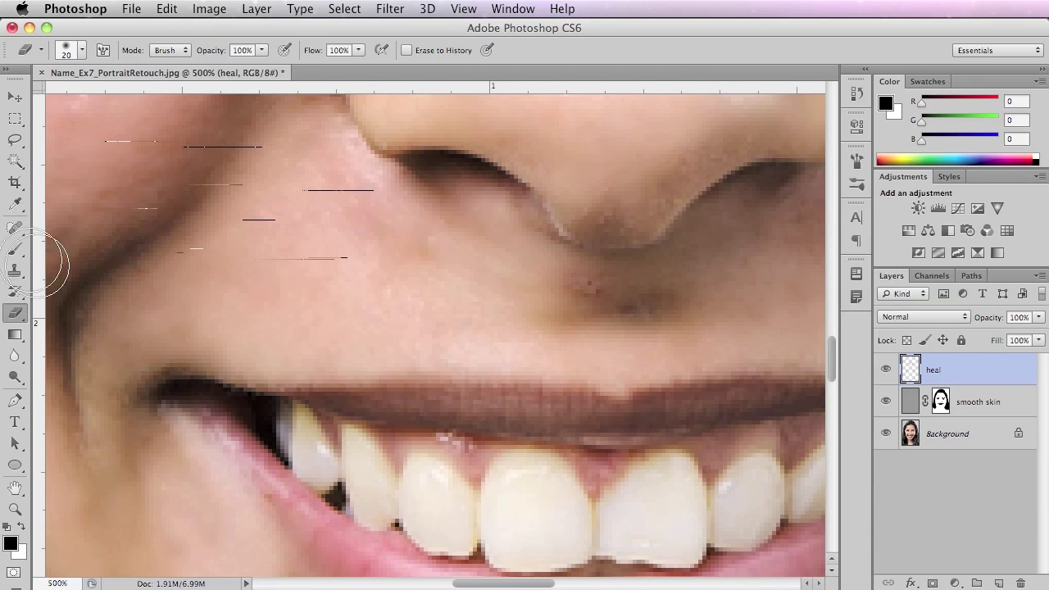
Retouch the red spot below the nose with the 7 px Healing Brush, sampling clean skin above the upper lip.
left_click(17, 229)
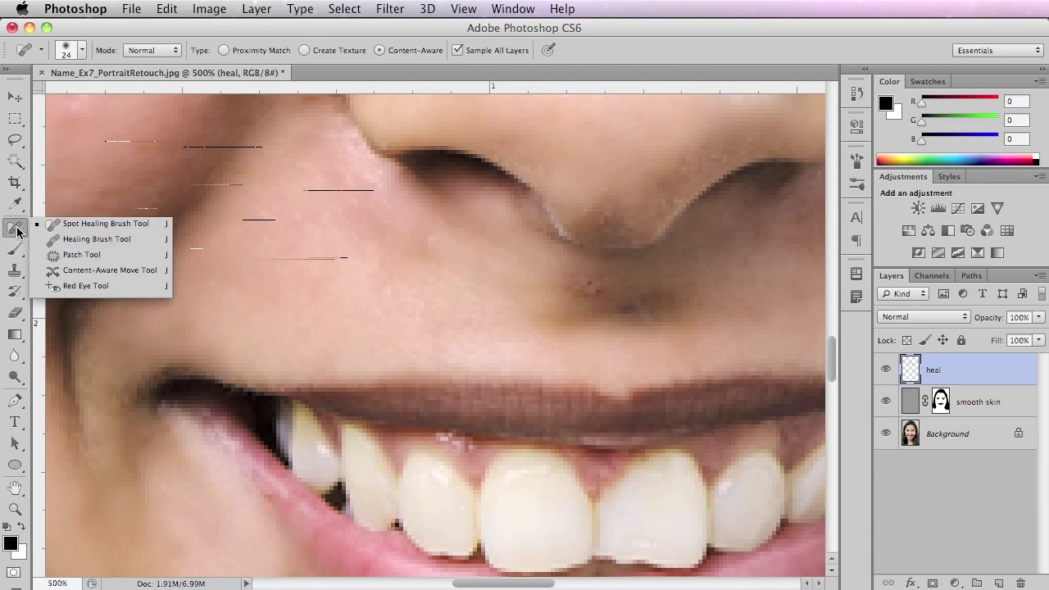
left_click(75, 239)
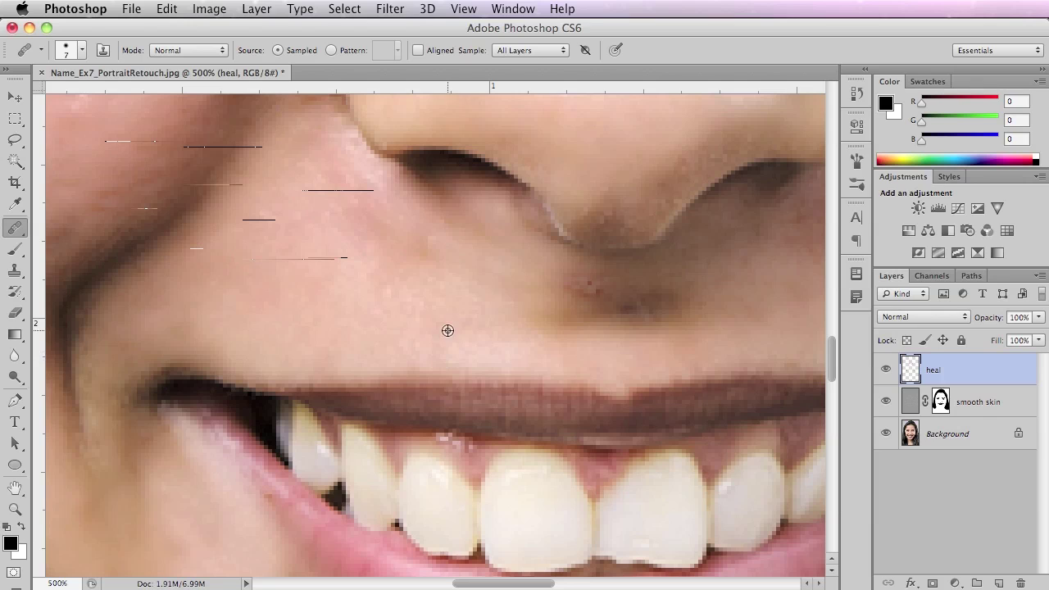
left_click(454, 289, "alt")
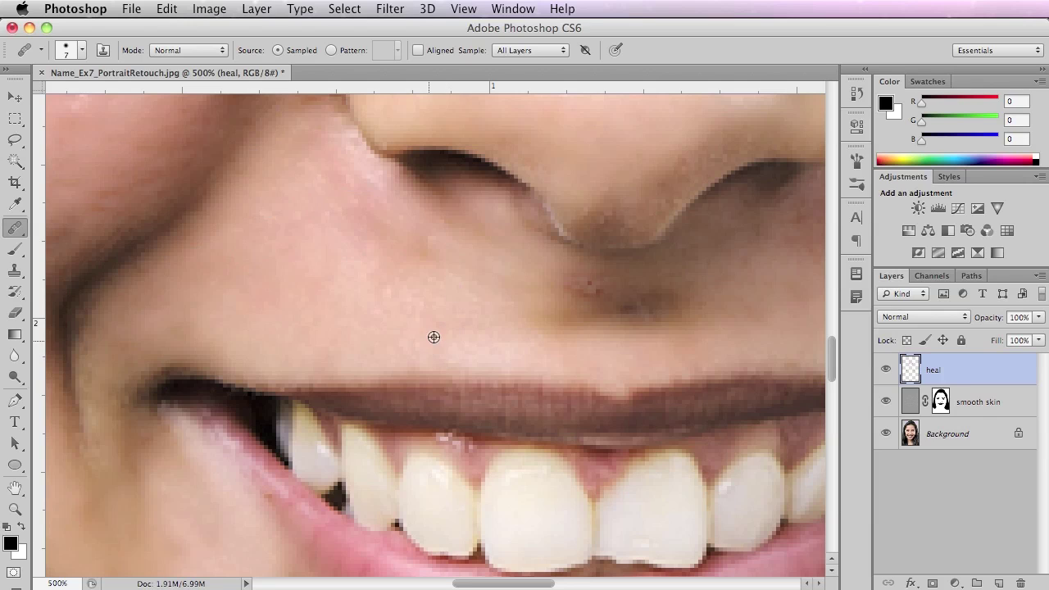
left_click_drag(590, 285, 579, 285)
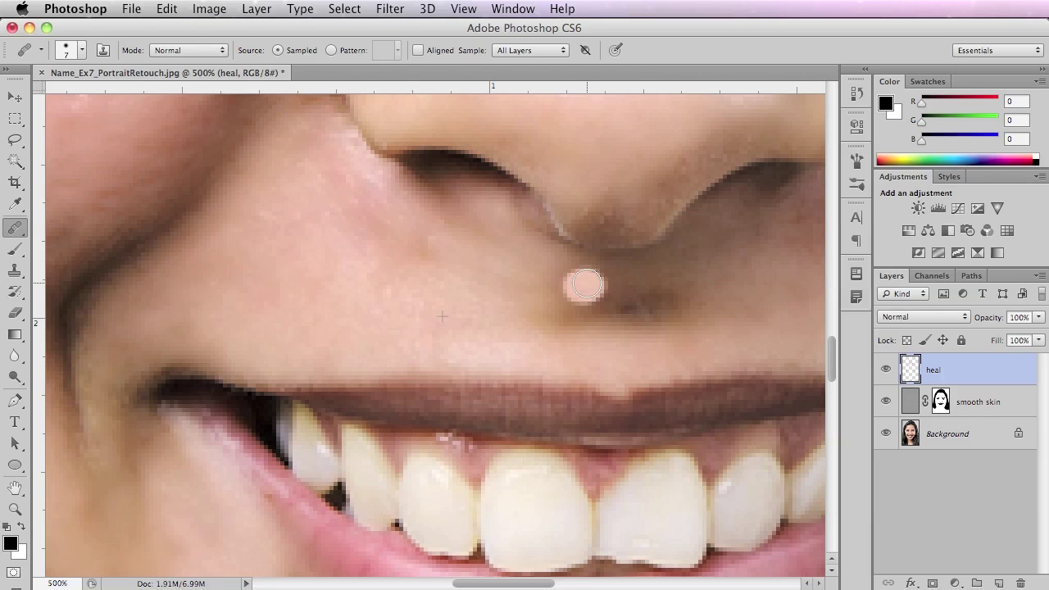
mouse_move(578, 283)
left_mouse_down()
mouse_move(661, 272)
mouse_move(579, 279)
mouse_move(590, 285)
left_mouse_up()
left_click(573, 281)
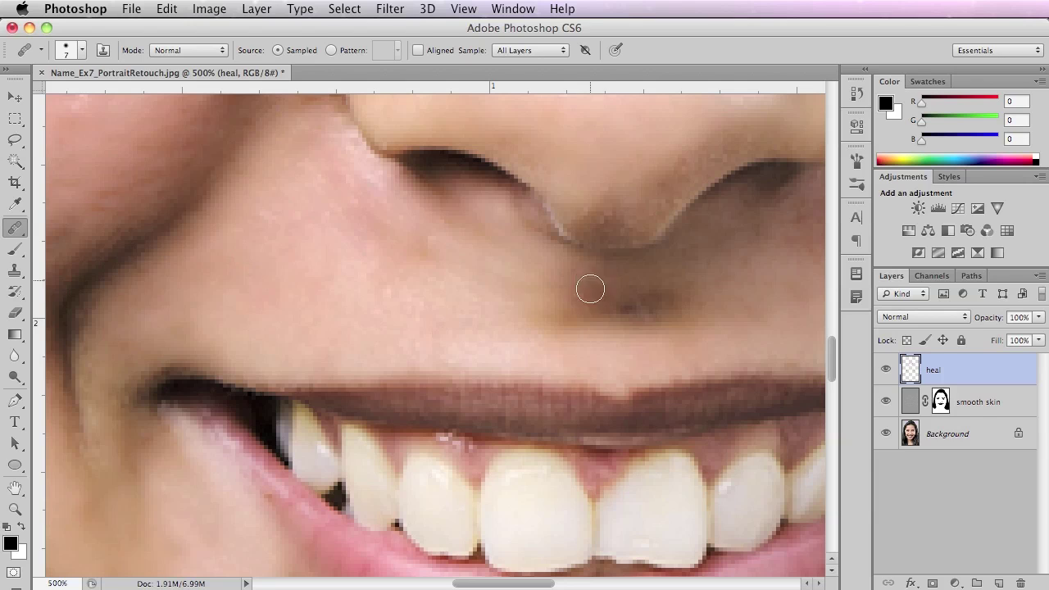
Blend the discoloured skin between the nose and upper lip with the 7 px Healing Brush.
left_click(601, 286)
left_click(578, 284)
left_click(588, 283)
left_click(569, 277)
left_click(618, 231)
scroll(593, 286, "down", 3)
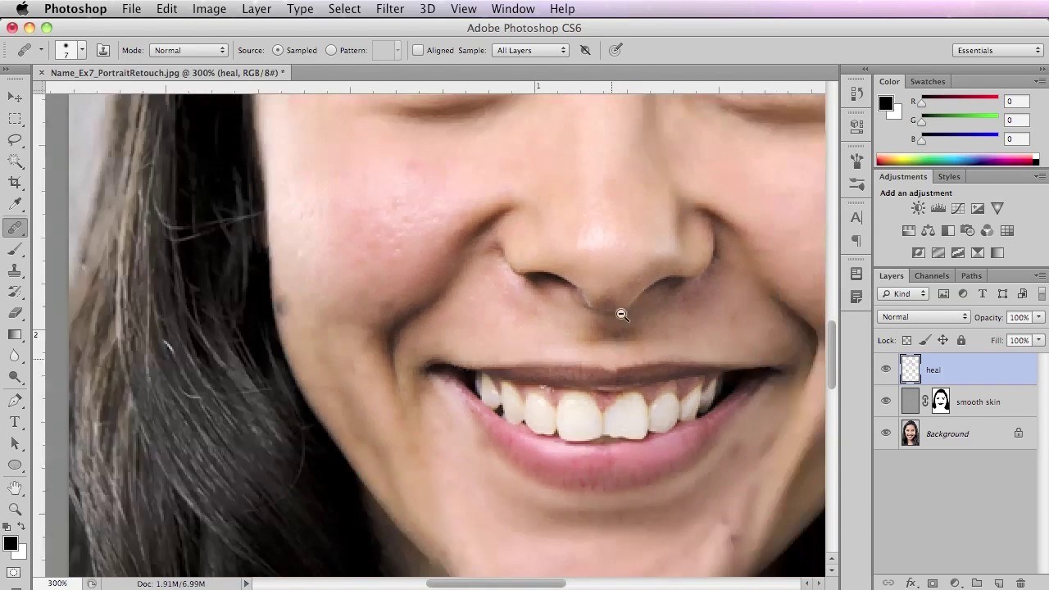
Try copying an eye onto the forehead with the 40 px Healing Brush.
mouse_move(569, 239)
left_mouse_down()
mouse_move(609, 372)
mouse_move(516, 354)
mouse_move(325, 341)
left_mouse_up()
left_click(605, 387, "alt")
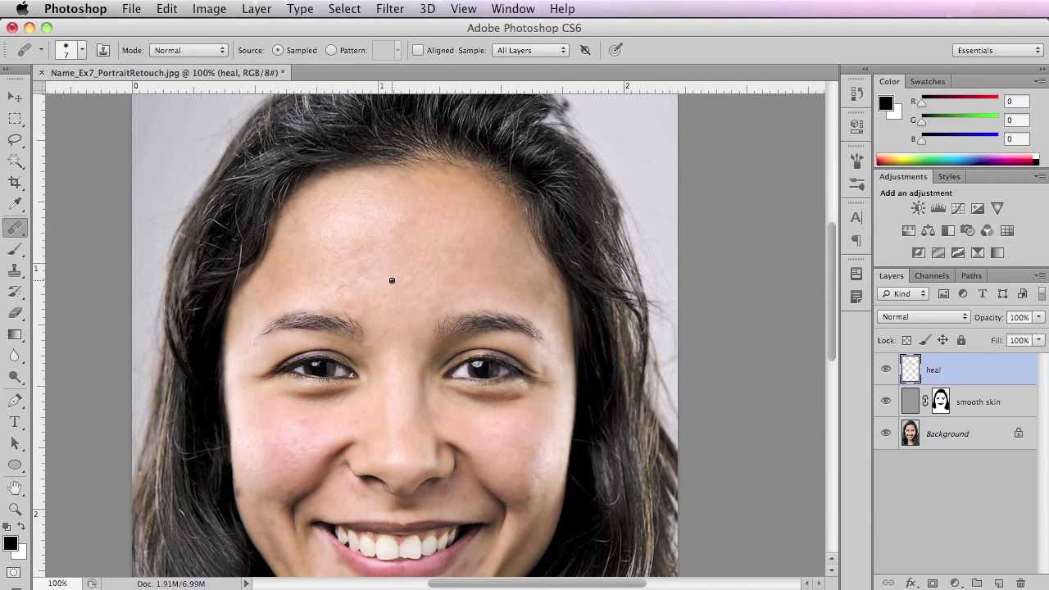
left_click_drag(403, 275, 382, 291)
mouse_move(399, 288)
left_mouse_down()
mouse_move(332, 298)
mouse_move(409, 263)
mouse_move(439, 282)
mouse_move(413, 309)
mouse_move(379, 314)
mouse_move(446, 299)
mouse_move(436, 279)
mouse_move(367, 284)
mouse_move(405, 296)
left_mouse_up()
left_click(482, 288)
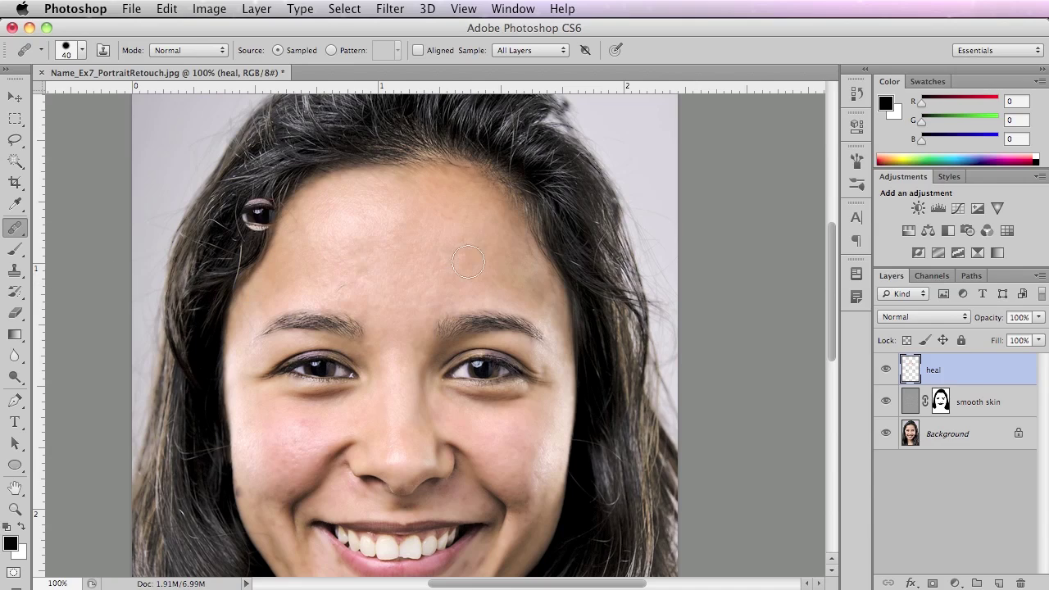
Paint a test stroke on the forehead with the 15 px Clone Stamp and undo it.
left_click(14, 270)
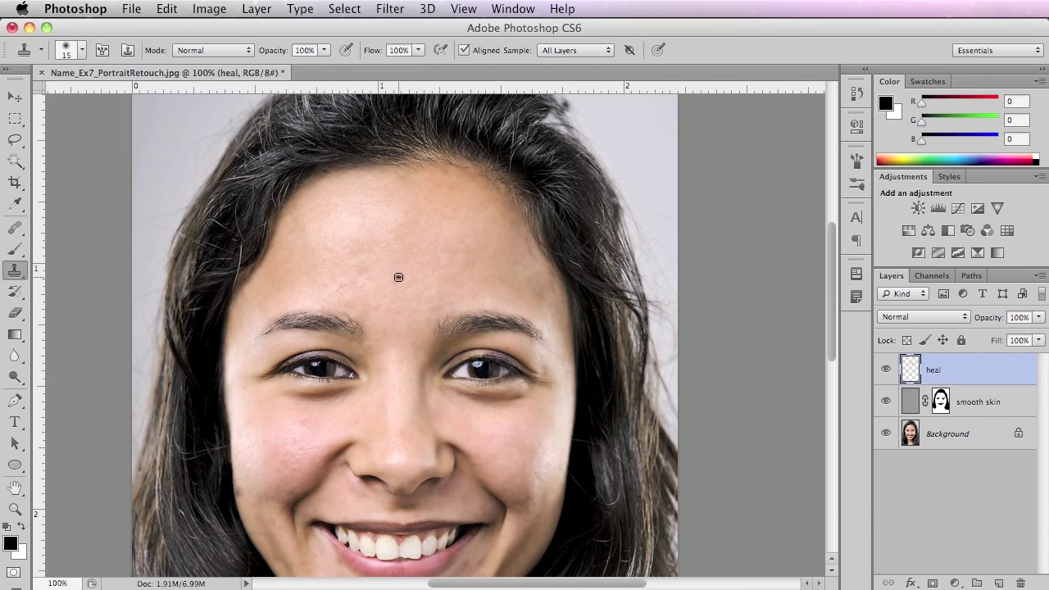
left_click_drag(394, 277, 407, 295)
key("super+z")
left_click(372, 246)
Check the Sample setting of the Clone Stamp and the Healing Brush, keeping All Layers for both.
left_click(572, 51)
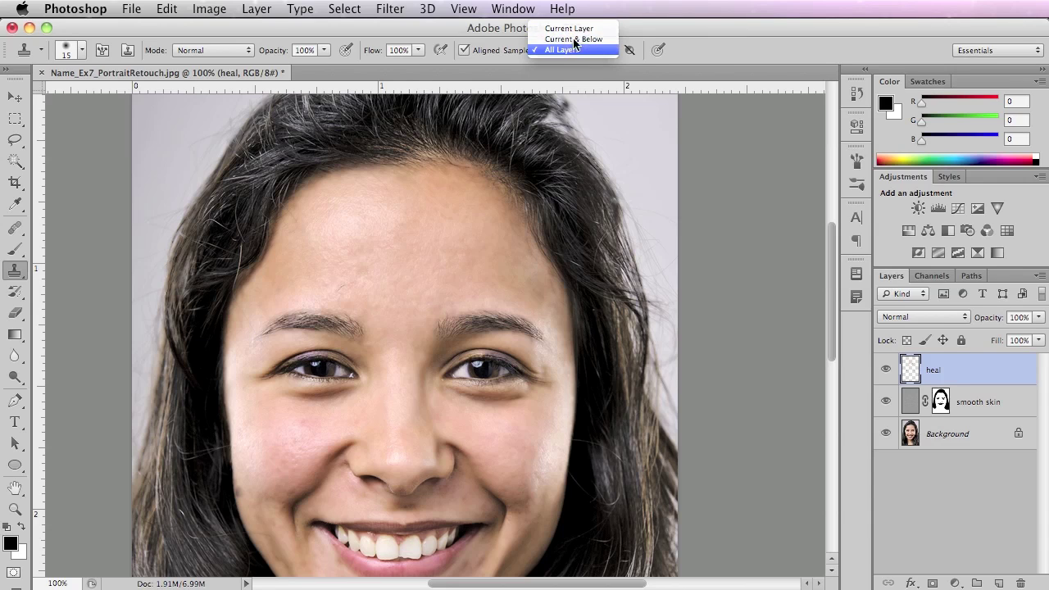
left_click(574, 49)
left_click_drag(15, 233, 47, 244)
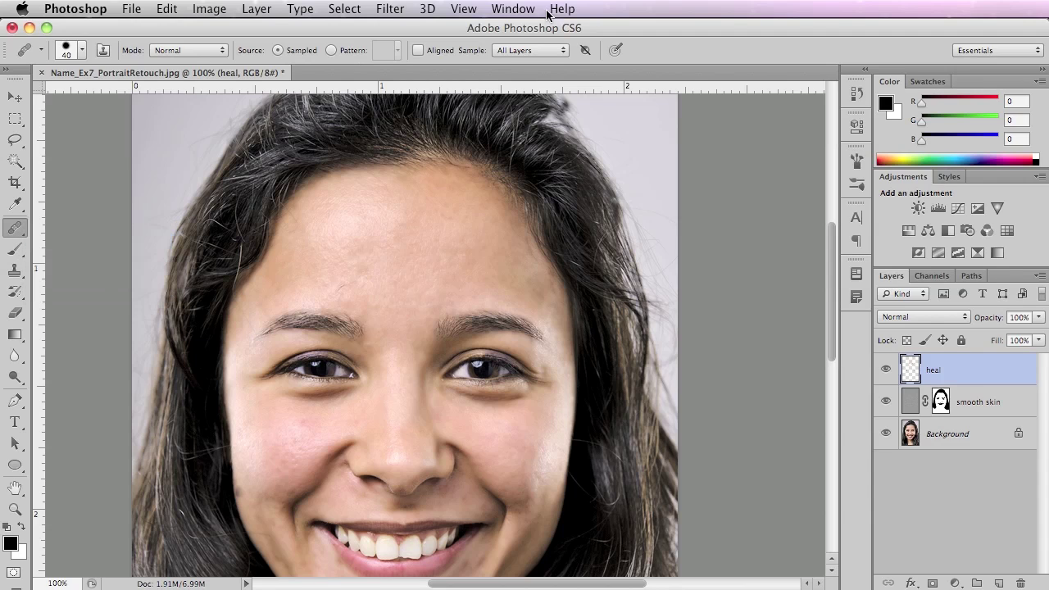
left_click(529, 52)
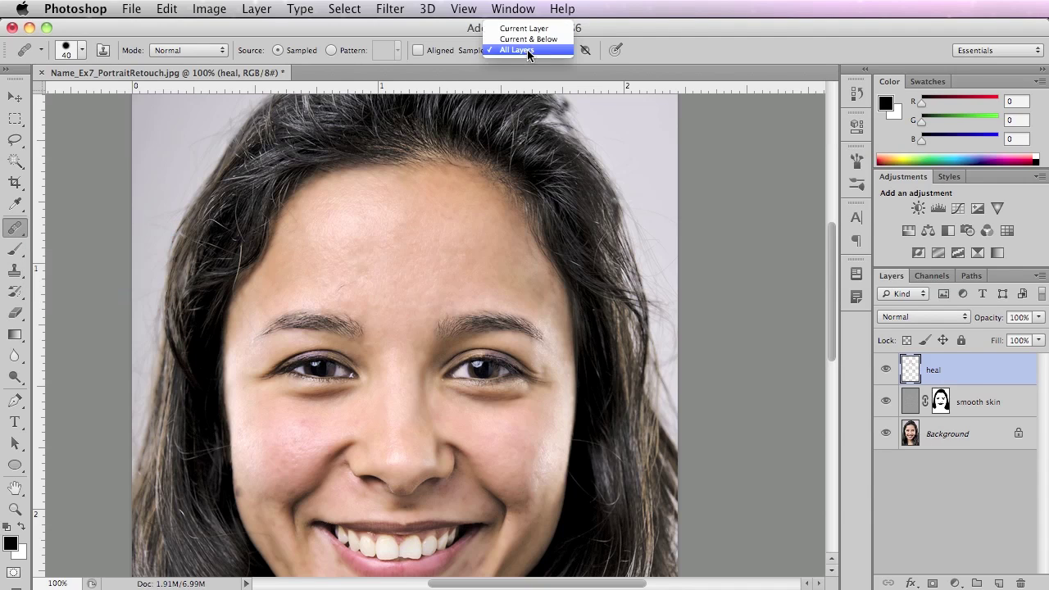
left_click(575, 87)
left_click_drag(18, 236, 18, 235)
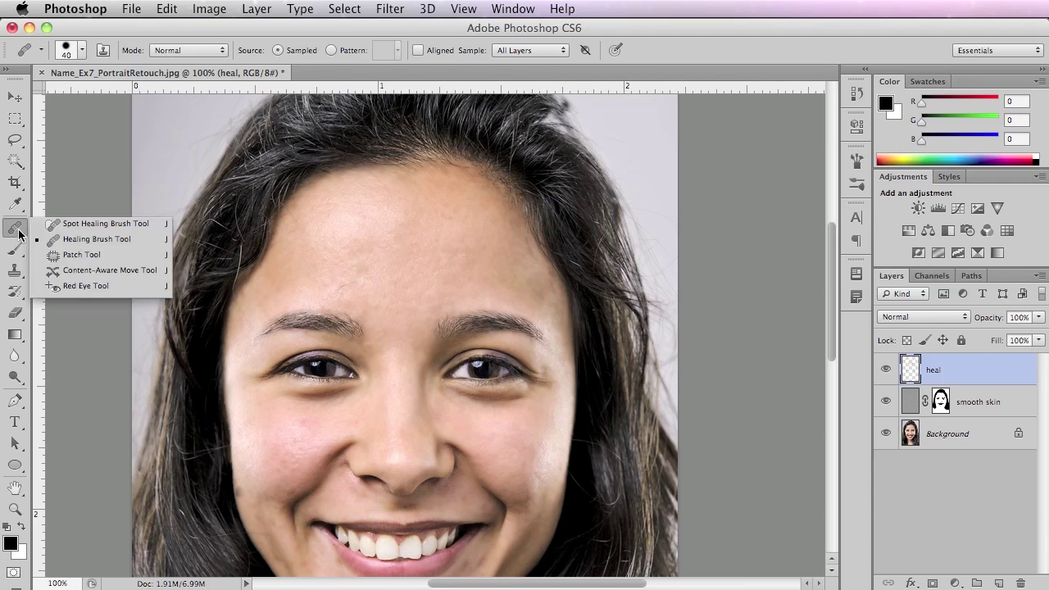
Try cloning an eye onto the forehead with the 15 px Clone Stamp and copying another above it with the 40 px Healing Brush.
left_click(13, 275)
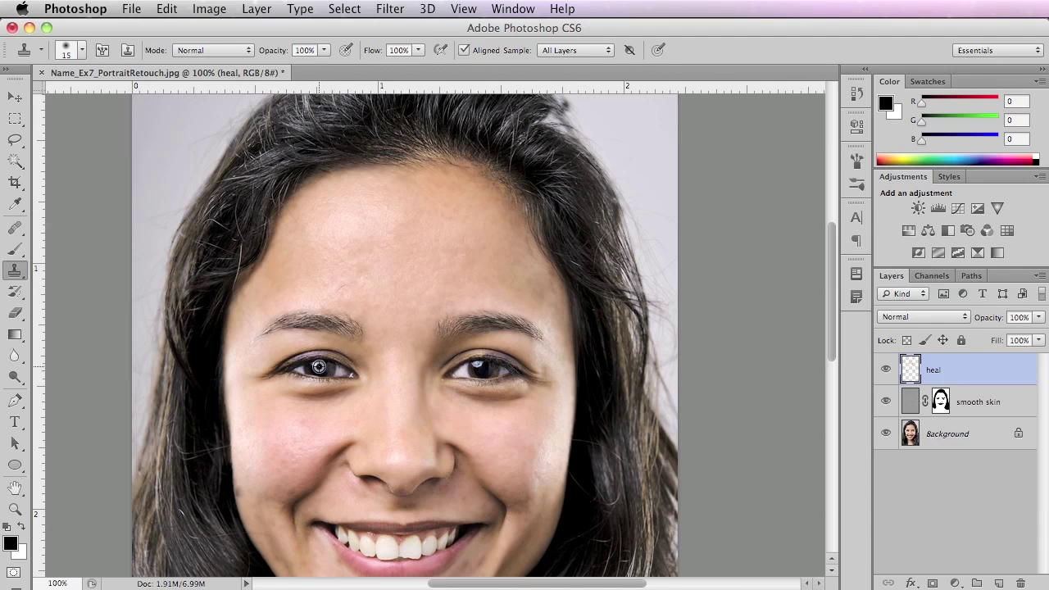
mouse_move(396, 276)
left_mouse_down()
mouse_move(383, 280)
mouse_move(431, 272)
mouse_move(334, 294)
mouse_move(443, 281)
mouse_move(448, 298)
left_mouse_up()
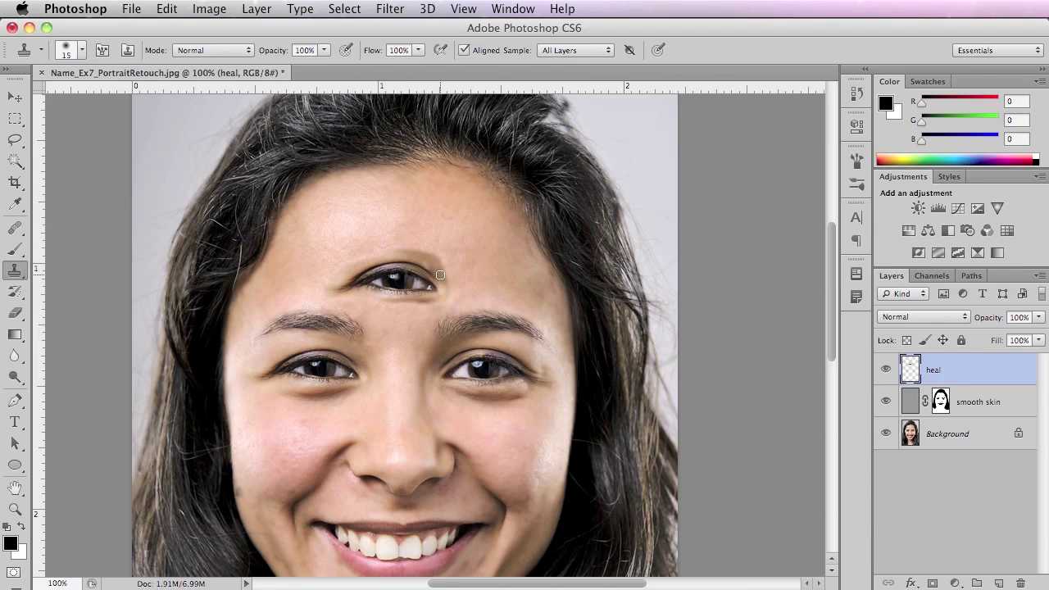
left_click(14, 228)
left_click(74, 237)
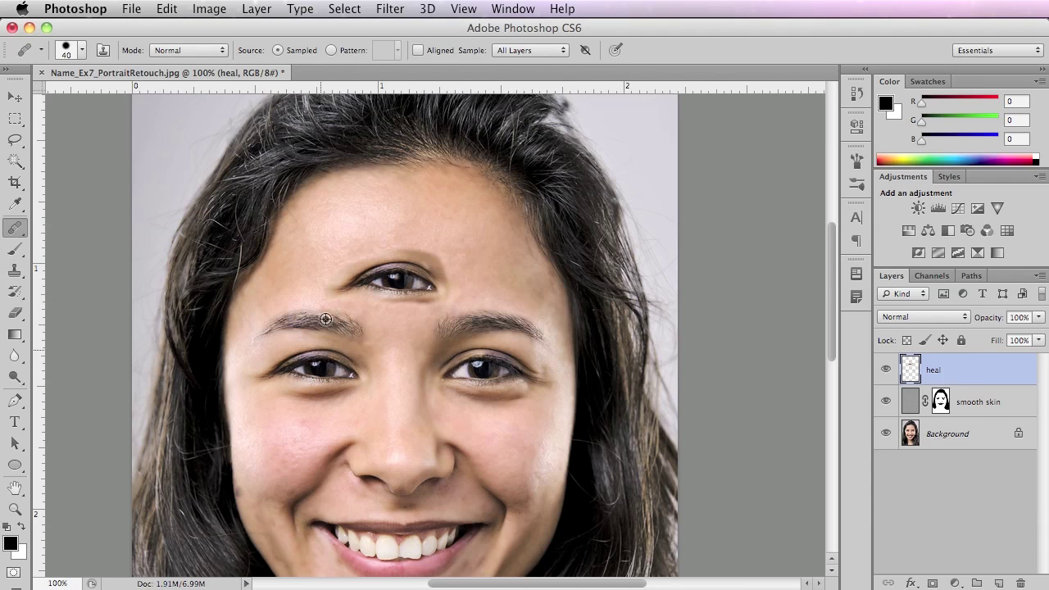
mouse_move(395, 215)
left_mouse_down()
mouse_move(342, 224)
mouse_move(449, 226)
mouse_move(332, 228)
mouse_move(422, 222)
mouse_move(385, 194)
mouse_move(393, 205)
mouse_move(371, 229)
mouse_move(396, 201)
left_mouse_up()
left_click(381, 202)
left_click(495, 196)
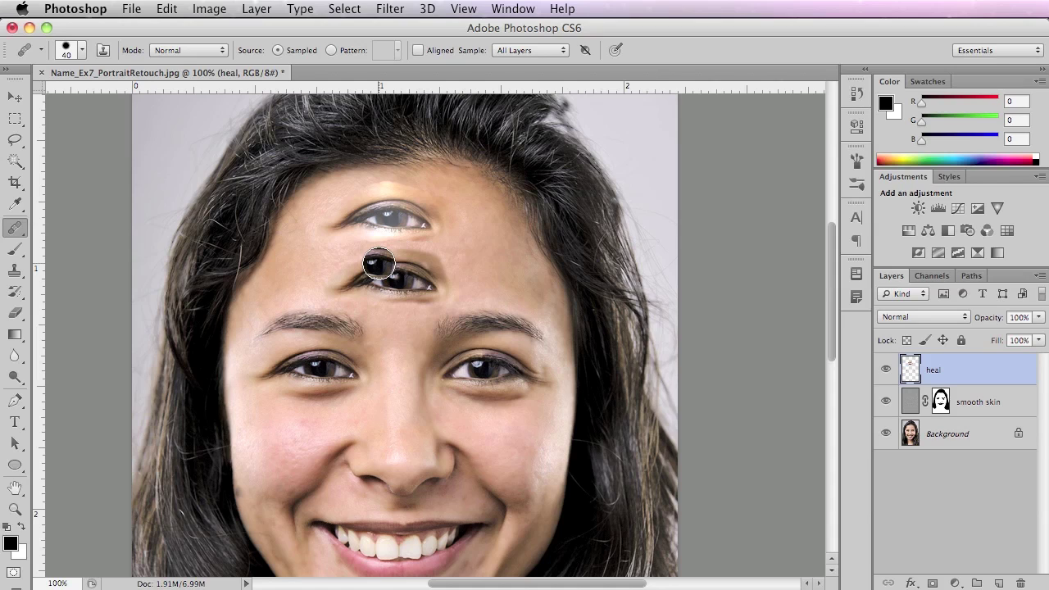
left_click(379, 264)
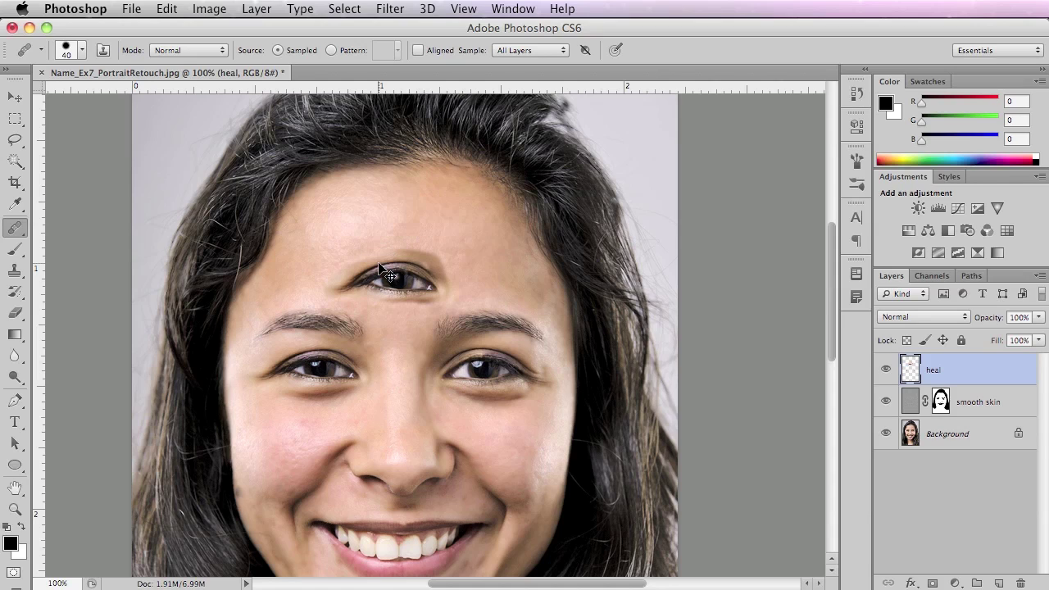
Try to remove the thin mark above the eyebrow with the 24 px Content-Aware Spot Healing Brush.
mouse_move(440, 418)
left_mouse_down()
mouse_move(497, 236)
mouse_move(517, 427)
left_mouse_up()
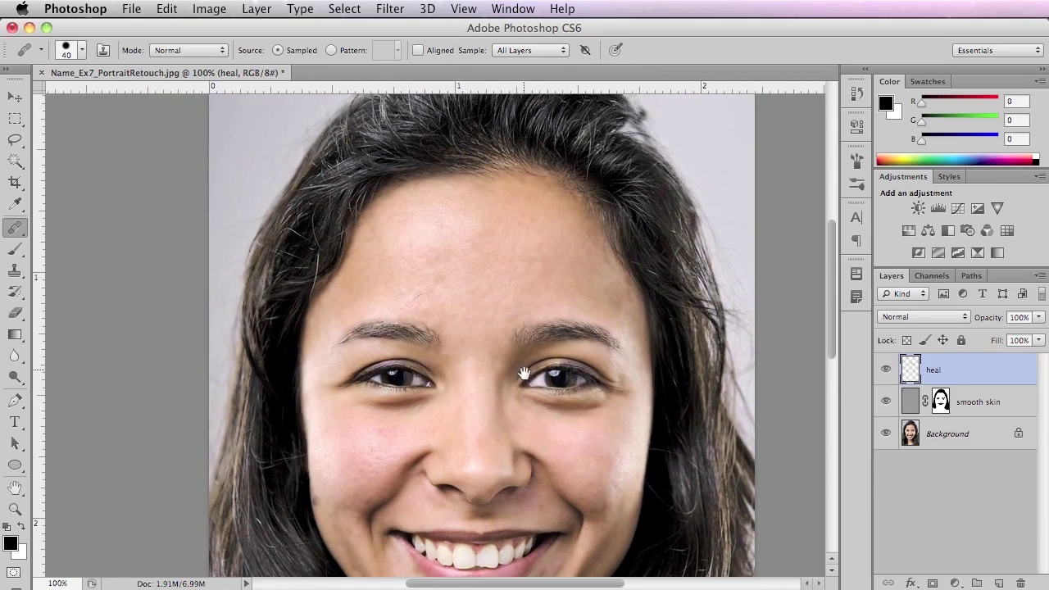
left_click(419, 306, "ctrl")
left_click(433, 310, "ctrl")
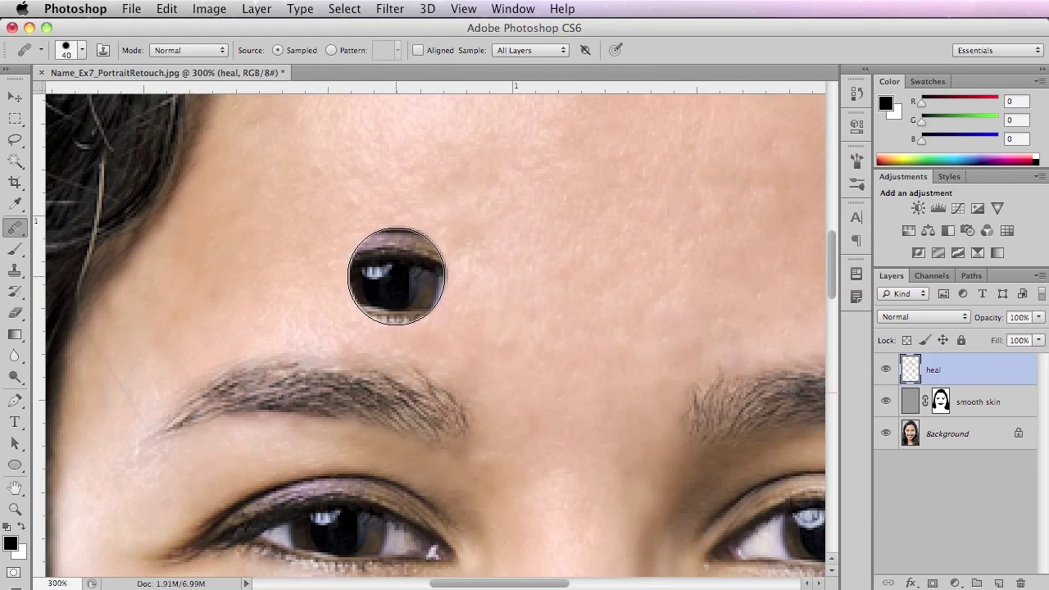
left_click(17, 231)
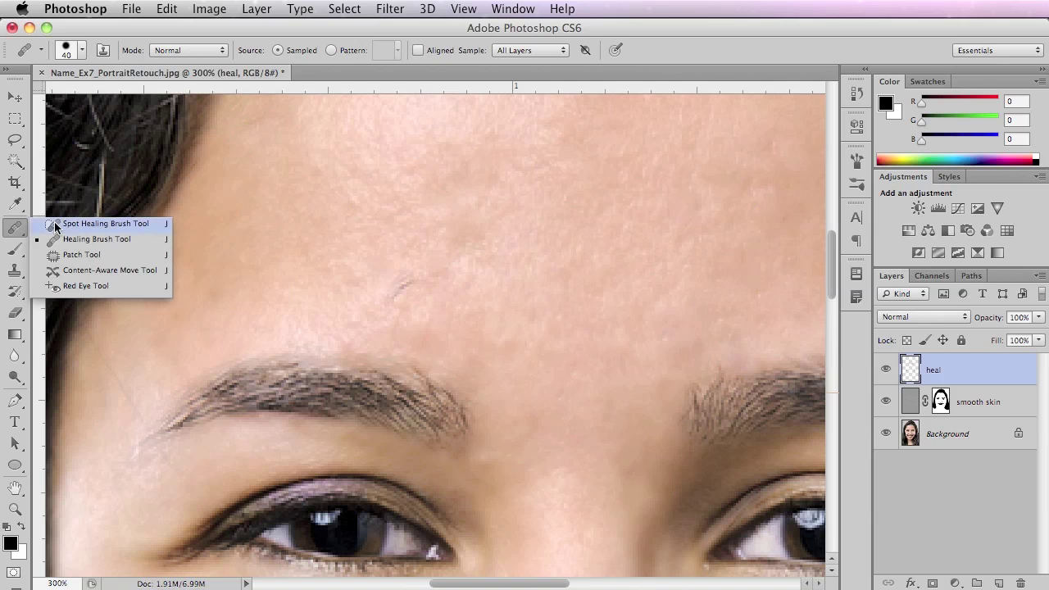
left_click(55, 227)
mouse_move(391, 294)
left_mouse_down()
mouse_move(419, 269)
mouse_move(372, 279)
mouse_move(383, 246)
mouse_move(472, 180)
left_mouse_up()
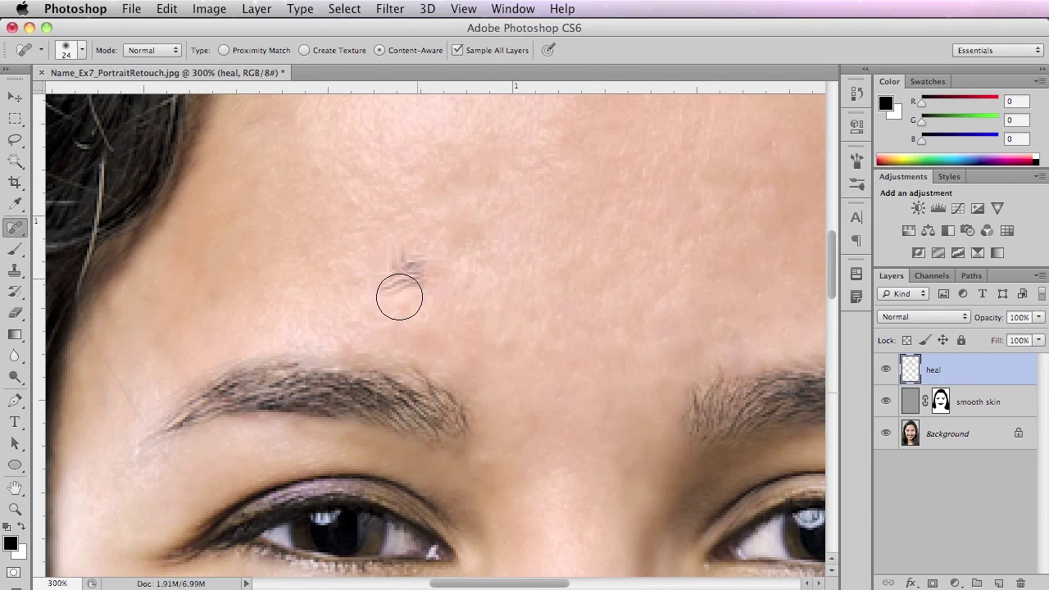
left_click_drag(399, 281, 422, 269)
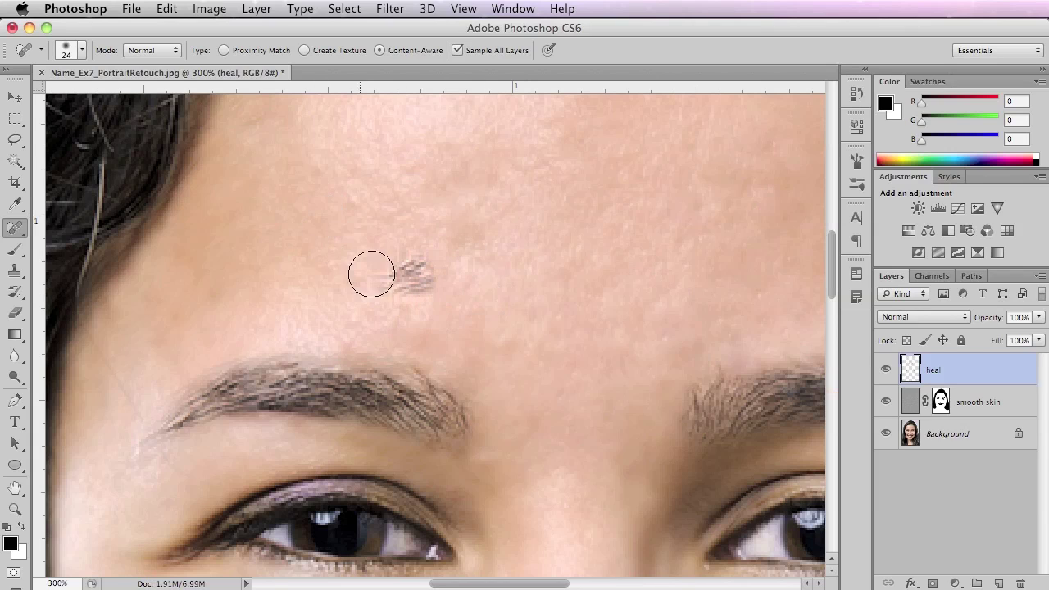
Paint over the hairy smudge on the forehead with the Healing Brush at 25 px, sampling clean skin above it.
left_click(15, 228)
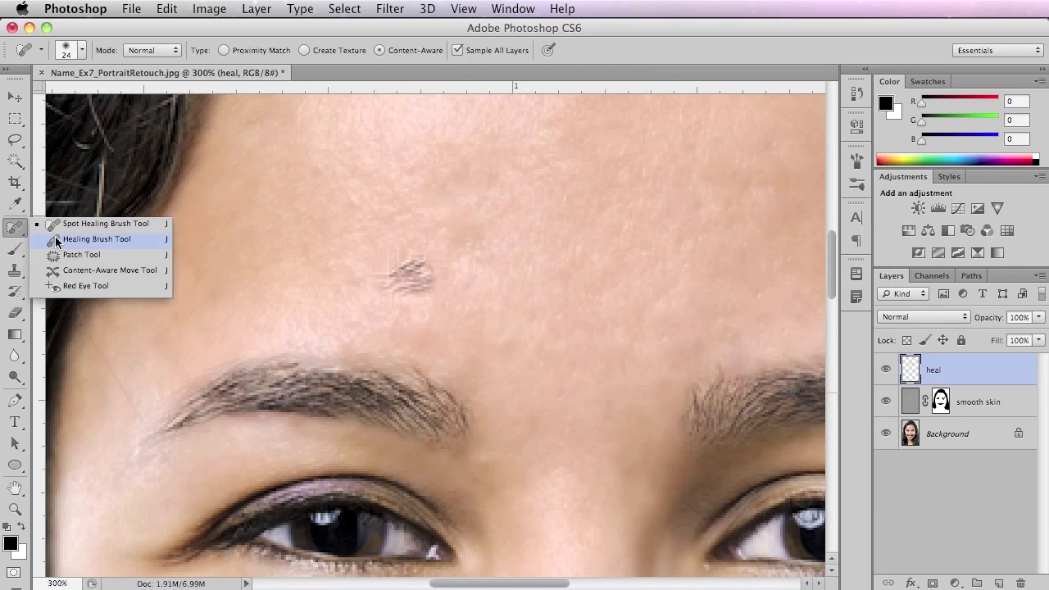
left_click(56, 240)
key("bracketleft")
key("bracketleft")
key("bracketleft")
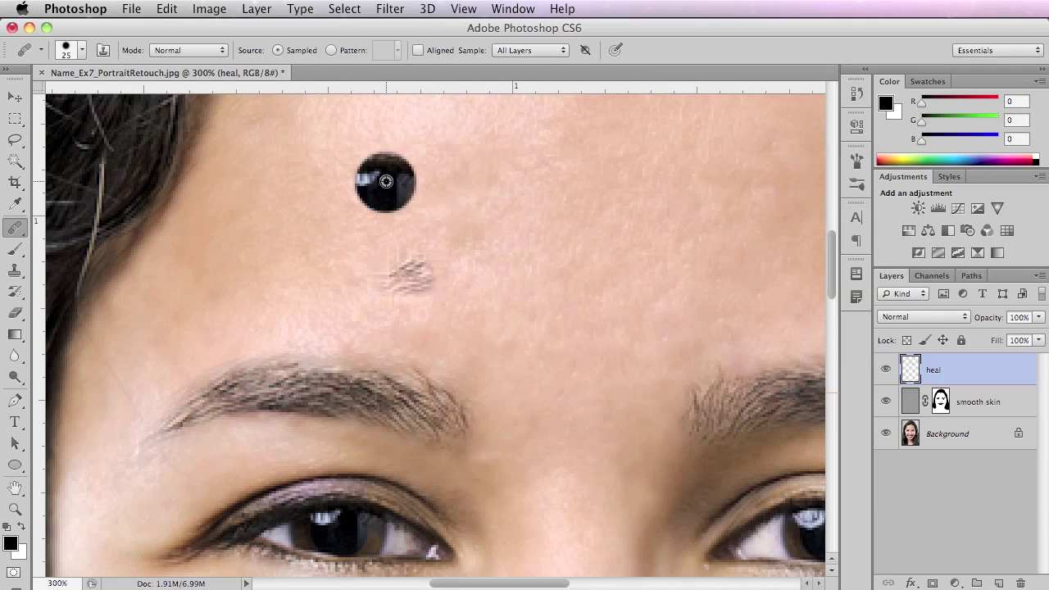
left_click(385, 181, "alt")
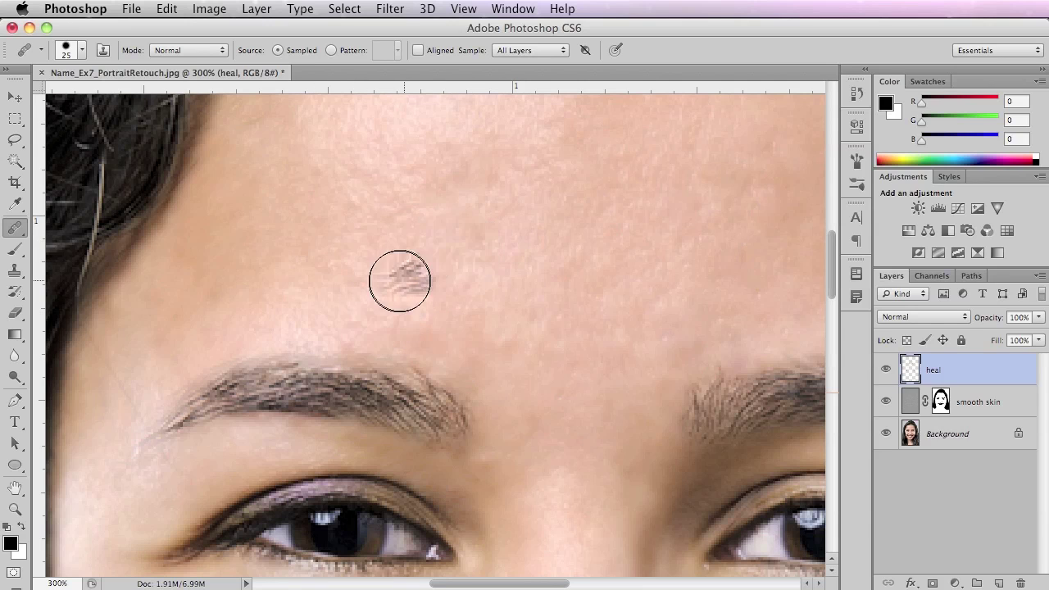
left_click(347, 418)
left_click(239, 462)
left_click(328, 384)
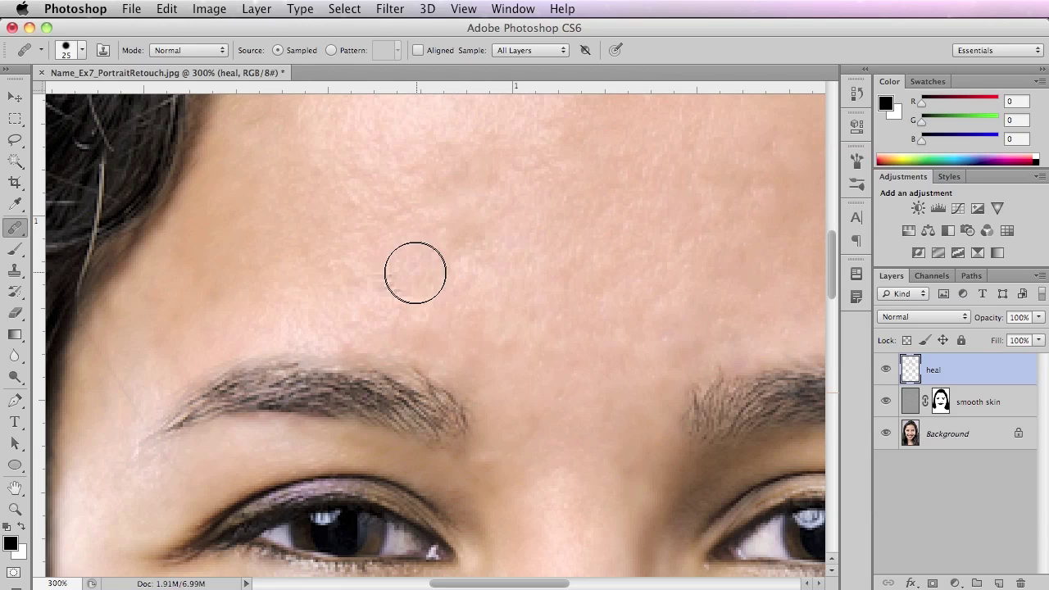
left_click(407, 274)
left_click_drag(406, 273, 408, 268)
Blend the healed forehead patch with freshly sampled nearby skin and check the whole face.
left_click(505, 178, "alt")
left_click(376, 278)
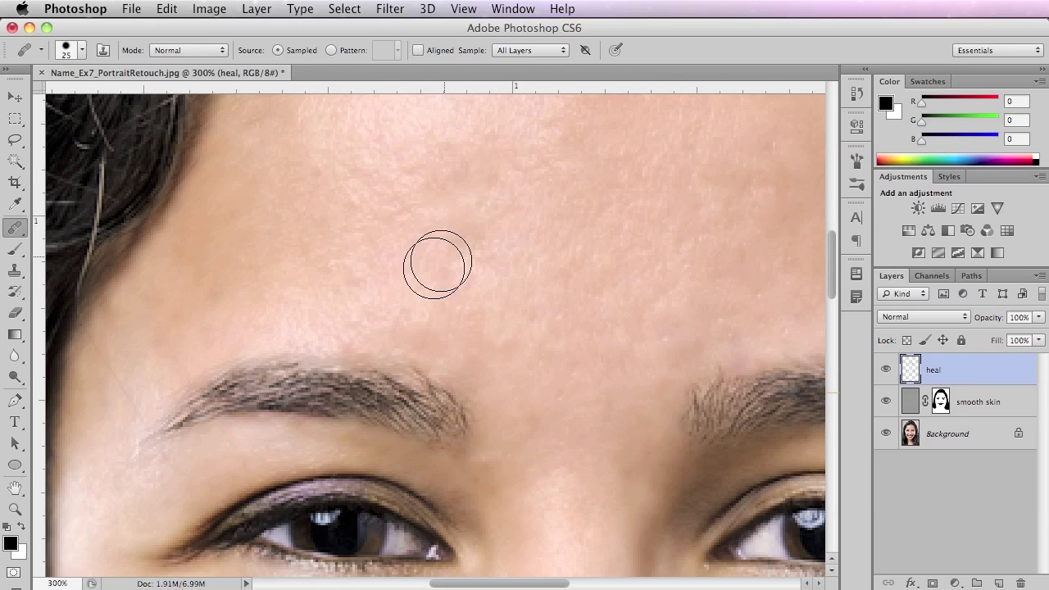
left_click(517, 309, "alt")
left_click(493, 298, "alt")
left_click_drag(543, 319, 509, 309)
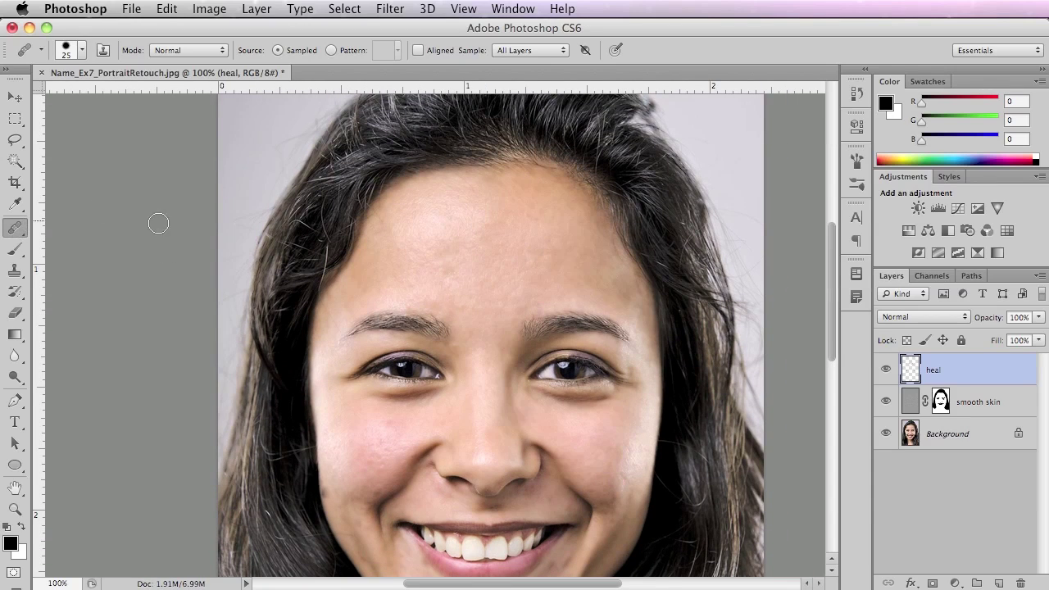
Heal the uneven spots on the cheek at the image's right side with the 24 px Content-Aware Spot Healing Brush.
left_click(18, 232)
left_click(59, 226)
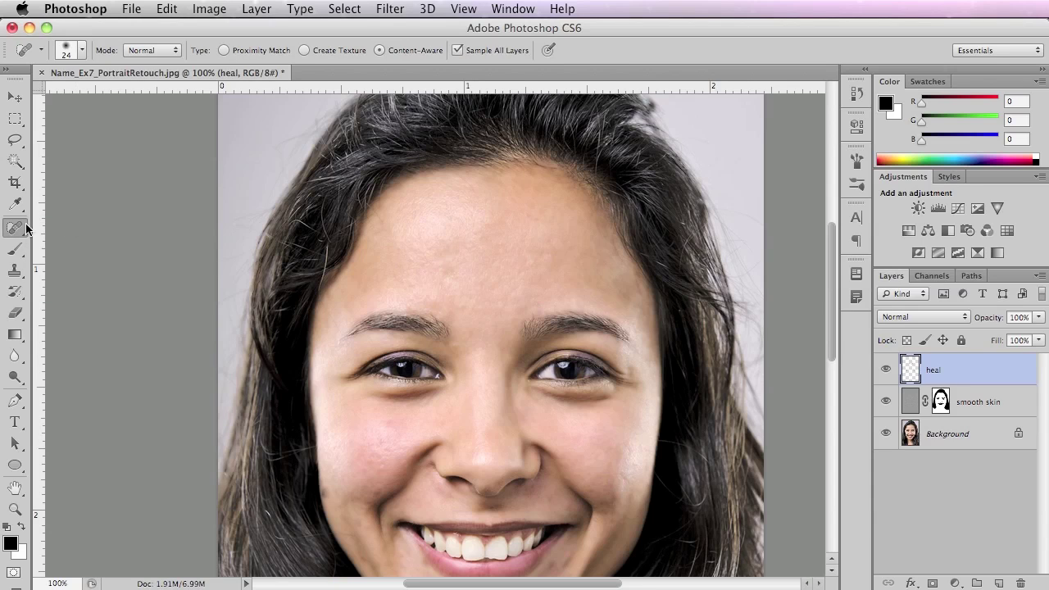
left_click(513, 375, "super")
left_click(514, 378, "super")
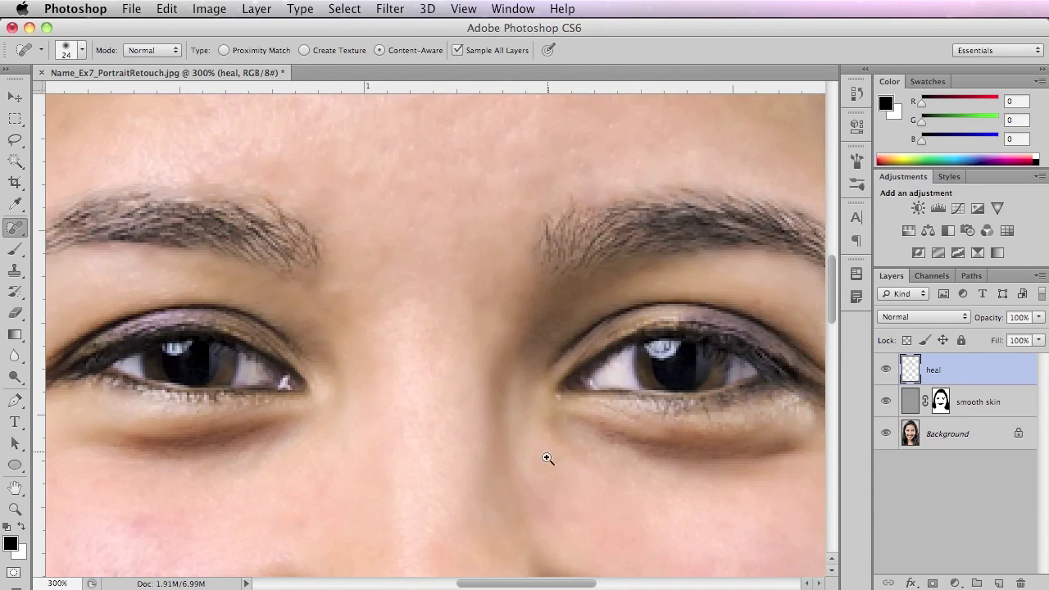
left_click_drag(548, 459, 472, 225)
left_click_drag(537, 302, 392, 281)
left_click_drag(545, 492, 555, 572)
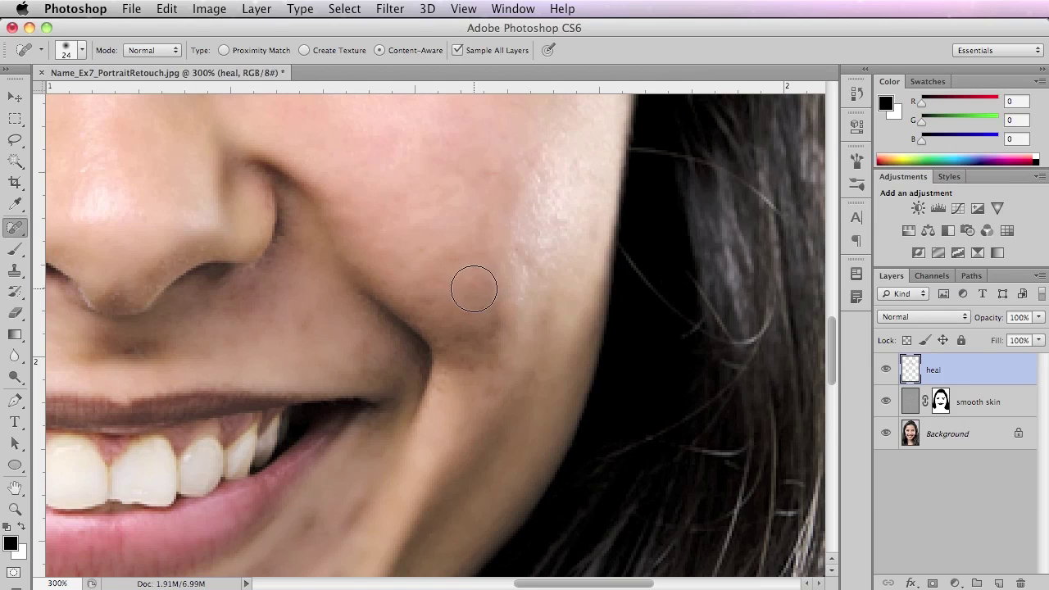
left_click(527, 305, "alt+super")
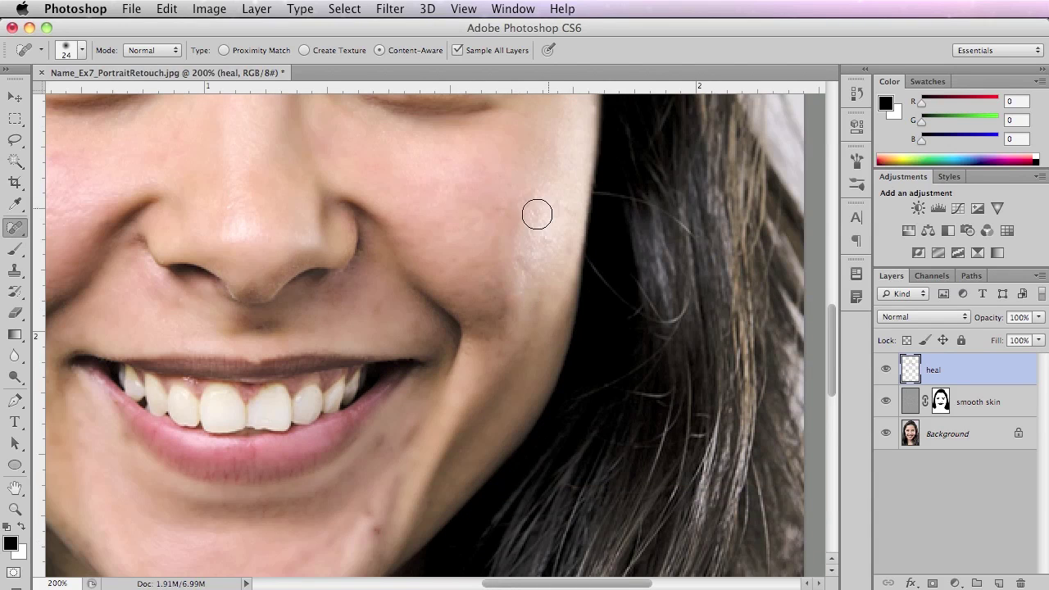
left_click(487, 282)
left_click(499, 282)
left_click(502, 210)
Retouch the dark spot below the right-hand nostril with the 24 px Spot Healing Brush.
left_click(379, 310)
left_click(344, 292)
left_click(349, 284)
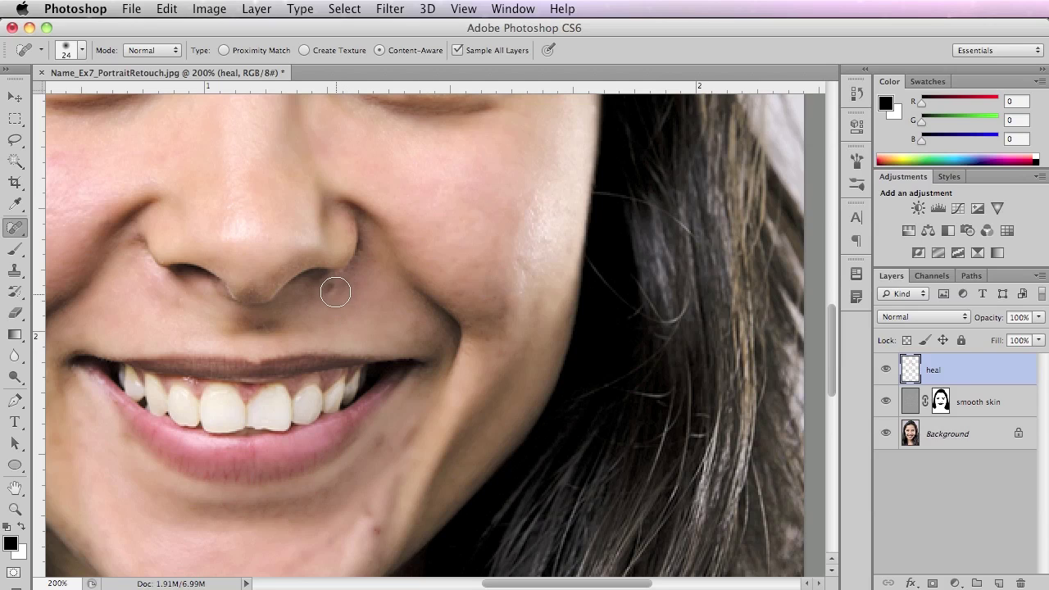
left_click(334, 280)
Refine the remaining mark beneath the nostril with the Healing Brush at 10 px, sampling the adjacent skin.
left_click_drag(15, 228, 82, 241)
left_click(345, 299)
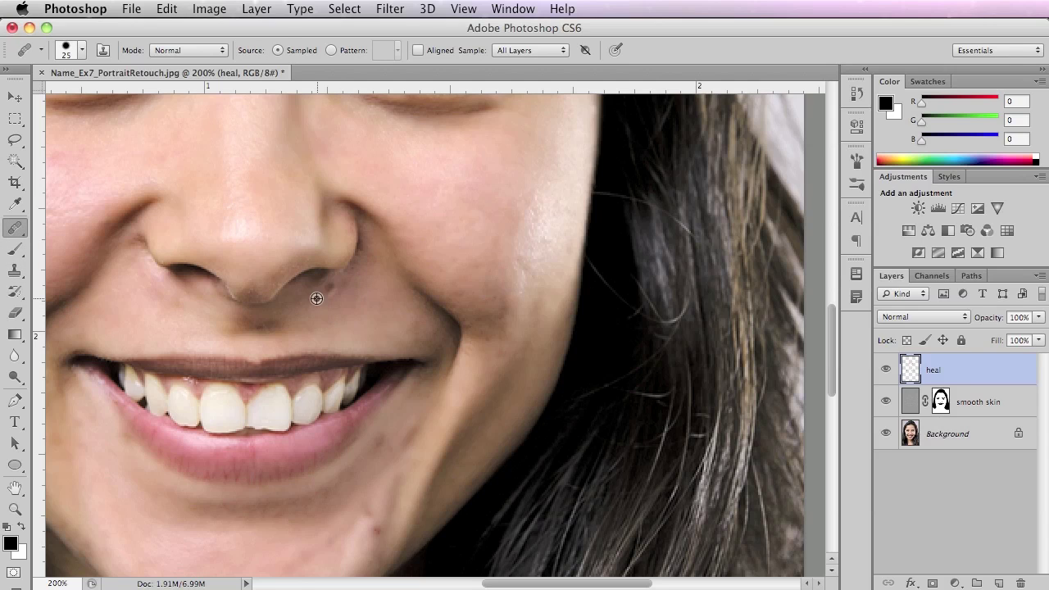
key("bracketleft")
key("bracketleft")
left_click(327, 290)
Try to remove the dark blemish at the side of the chin with the 24 px Content-Aware Spot Healing Brush.
scroll(405, 281, "down", 3)
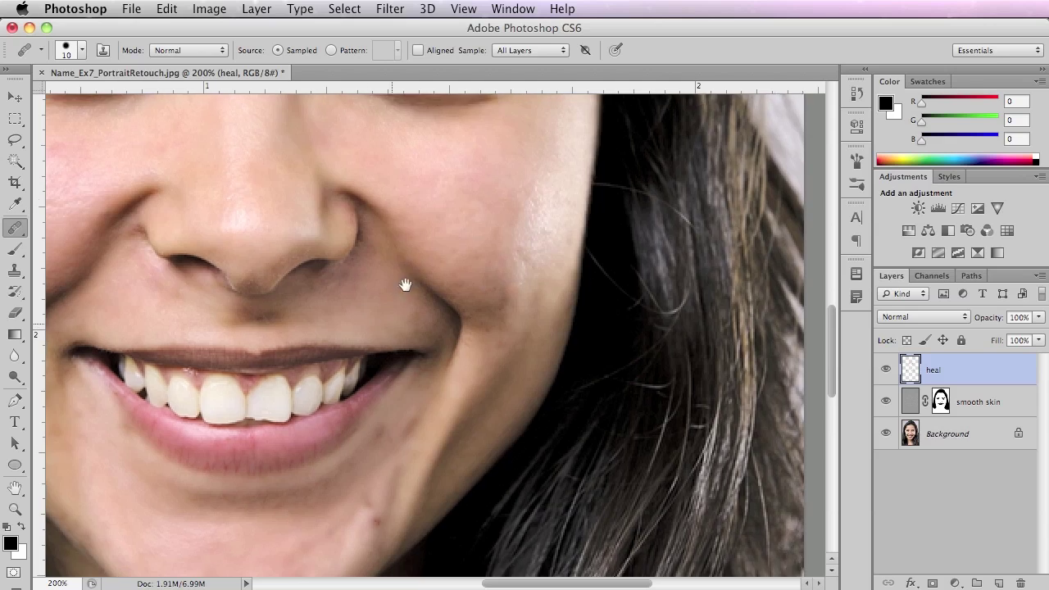
scroll(405, 282, "left", 5)
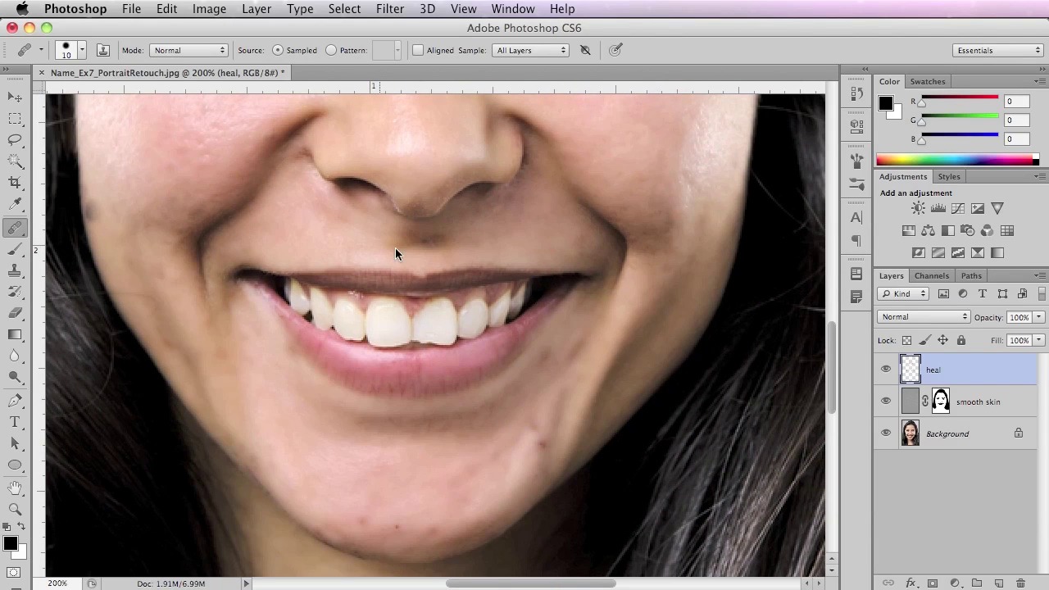
left_click_drag(532, 354, 532, 307)
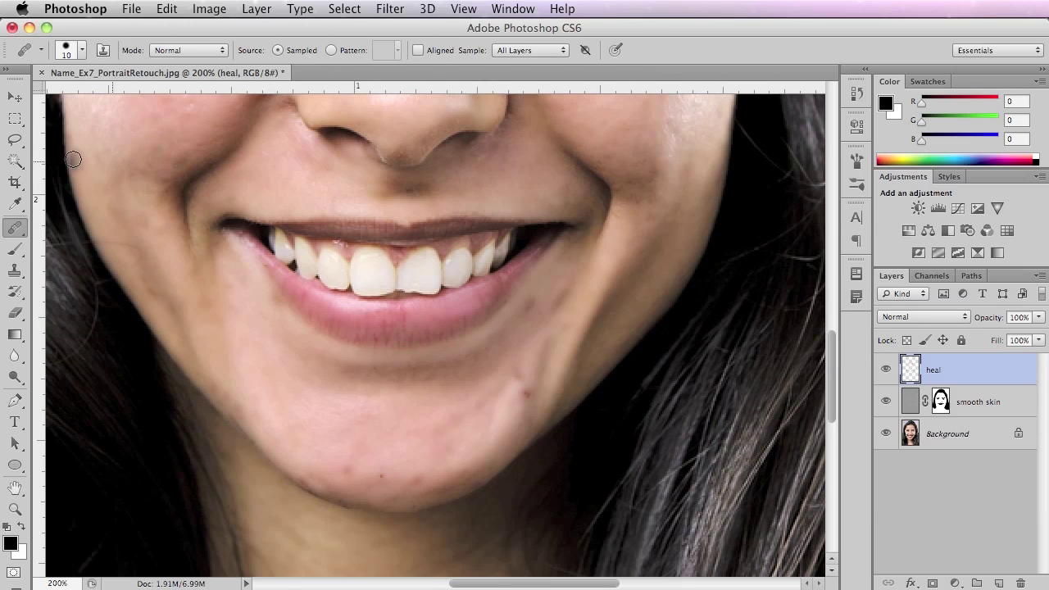
left_click(16, 229)
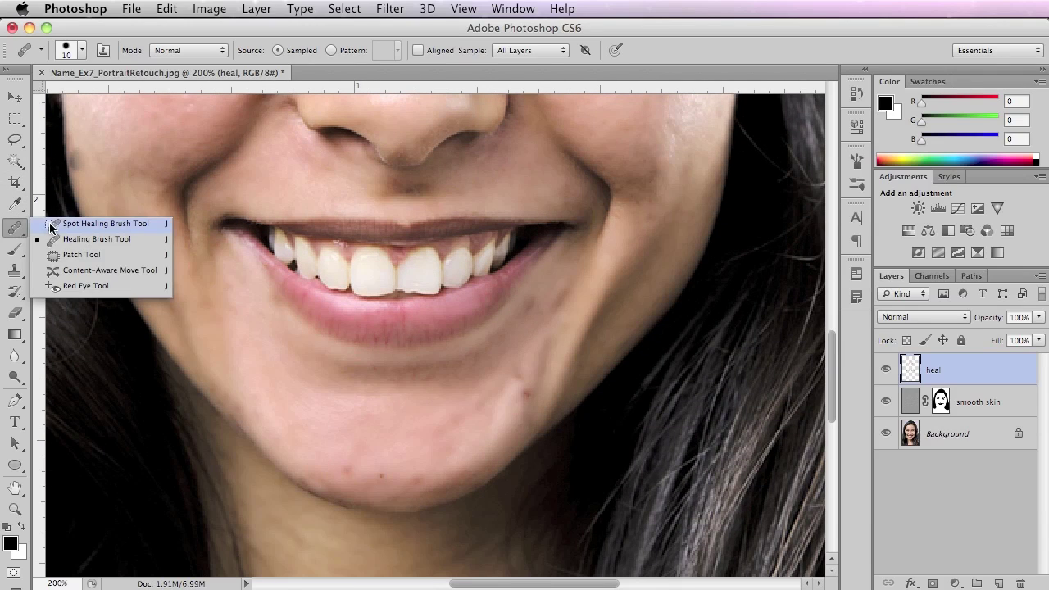
left_click(50, 224)
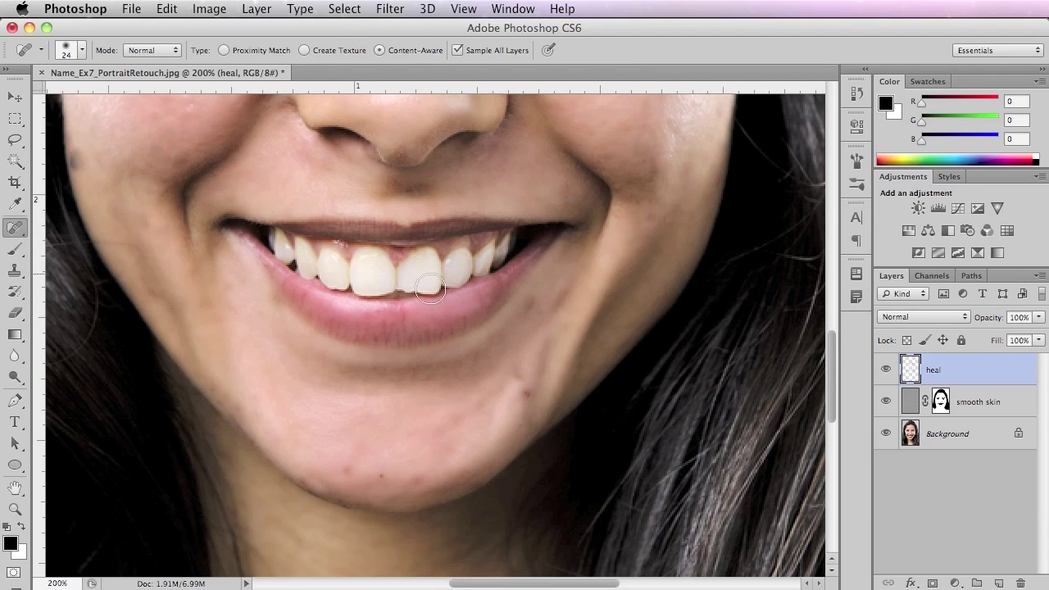
left_click(524, 394)
left_click(517, 369)
left_click(522, 395)
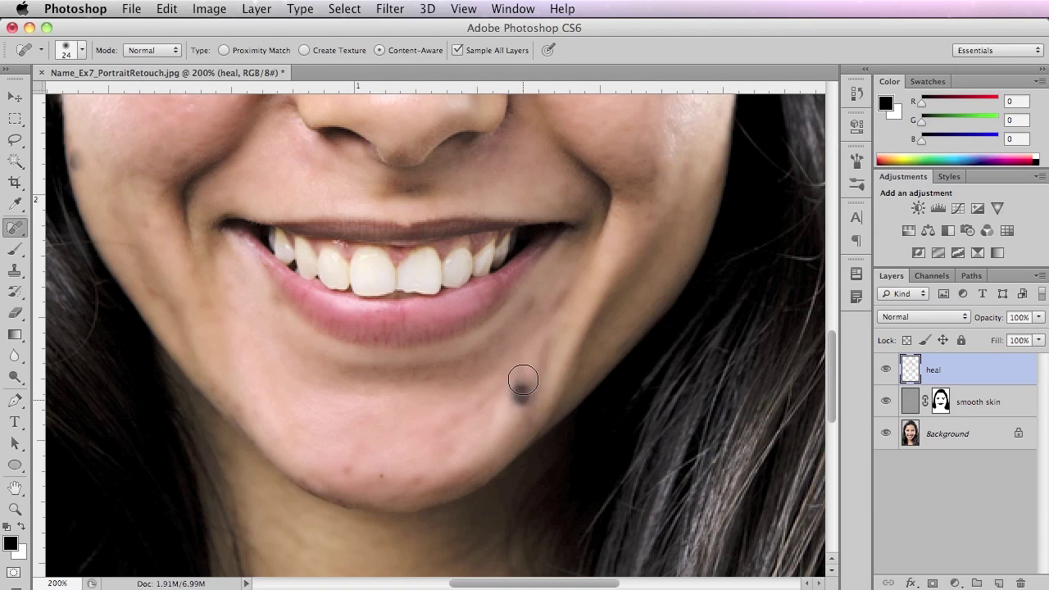
left_click_drag(518, 375, 533, 361)
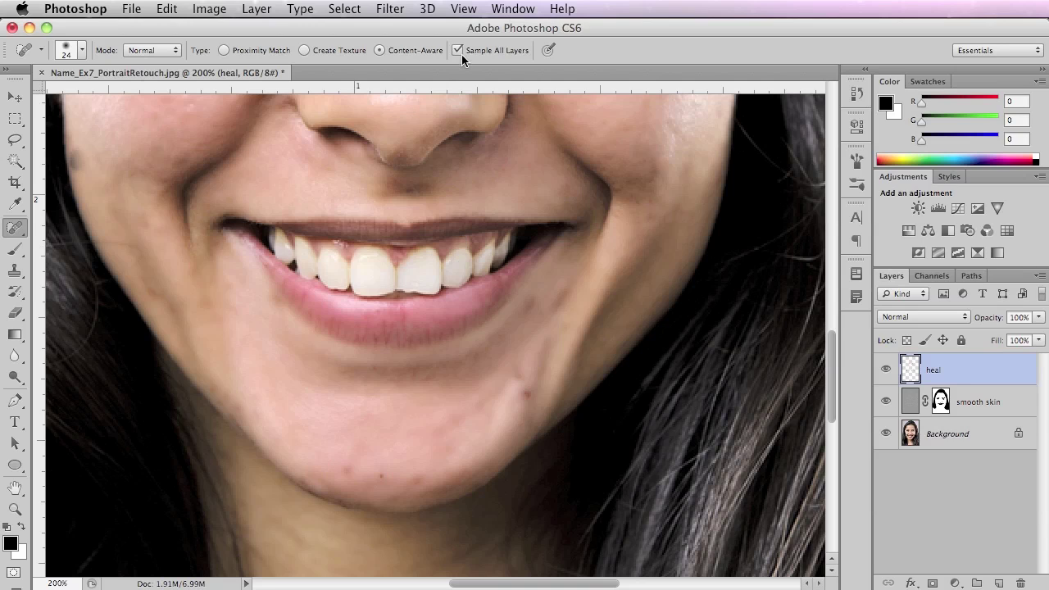
Heal the chin blemishes with the Healing Brush at 10 px, sampling clean skin beside each spot.
left_click(22, 230)
left_click(90, 239)
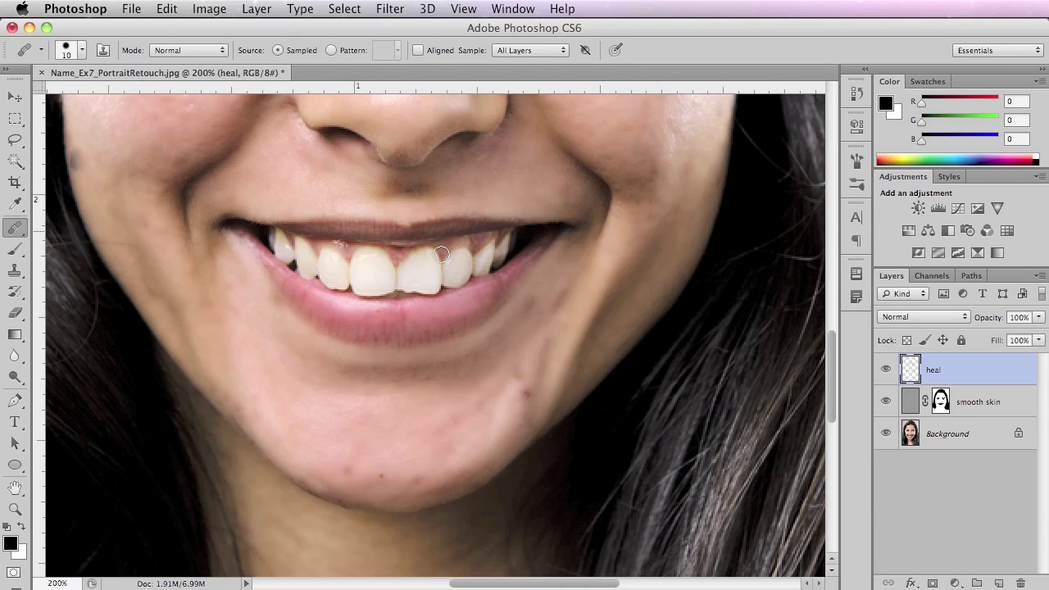
left_click(530, 353, "alt")
left_click(523, 390)
left_click(534, 370, "alt")
left_click(504, 422, "alt")
left_click(381, 478)
left_click(347, 468)
left_click(558, 351)
left_click(542, 383)
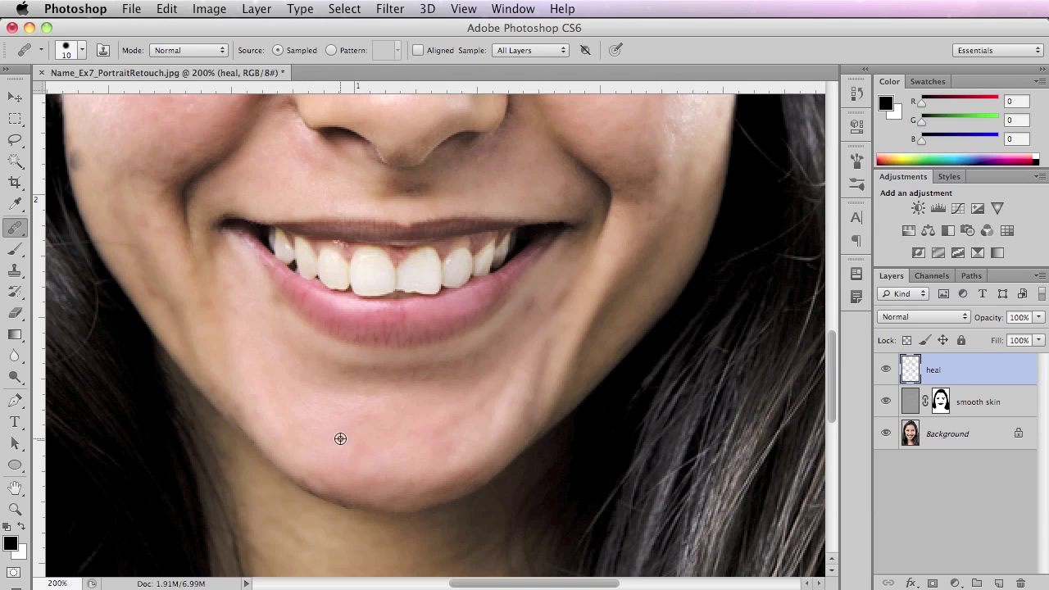
Make the heal layer active and retouch the dark spot at the cheek's outer edge beside the hair with the 10 px Healing Brush.
left_click(430, 440, "super")
left_click_drag(431, 441, 634, 543)
left_click(286, 280)
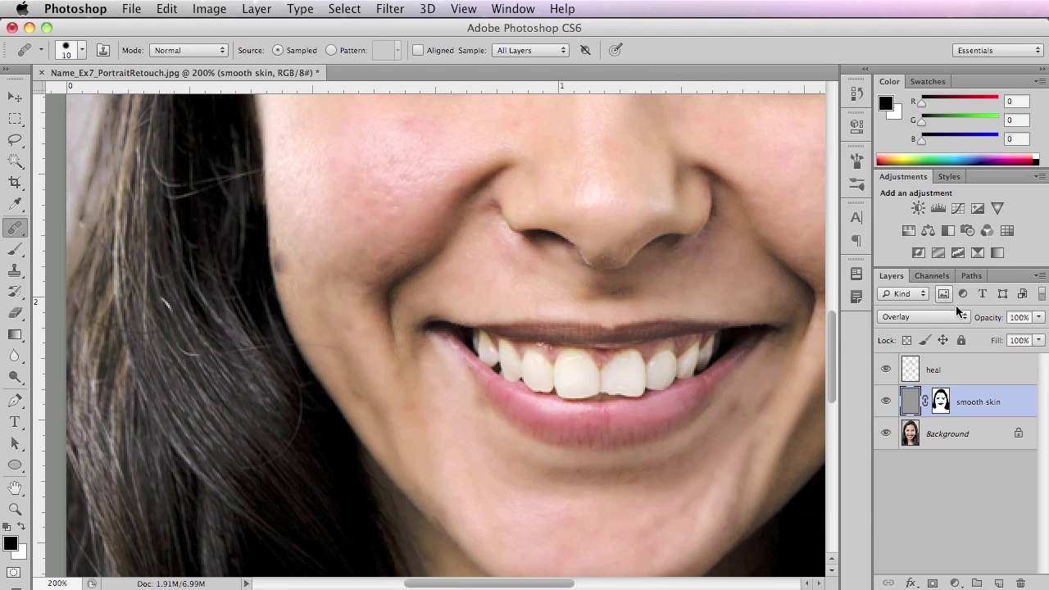
left_click(965, 371)
left_click(277, 263)
key("super+z")
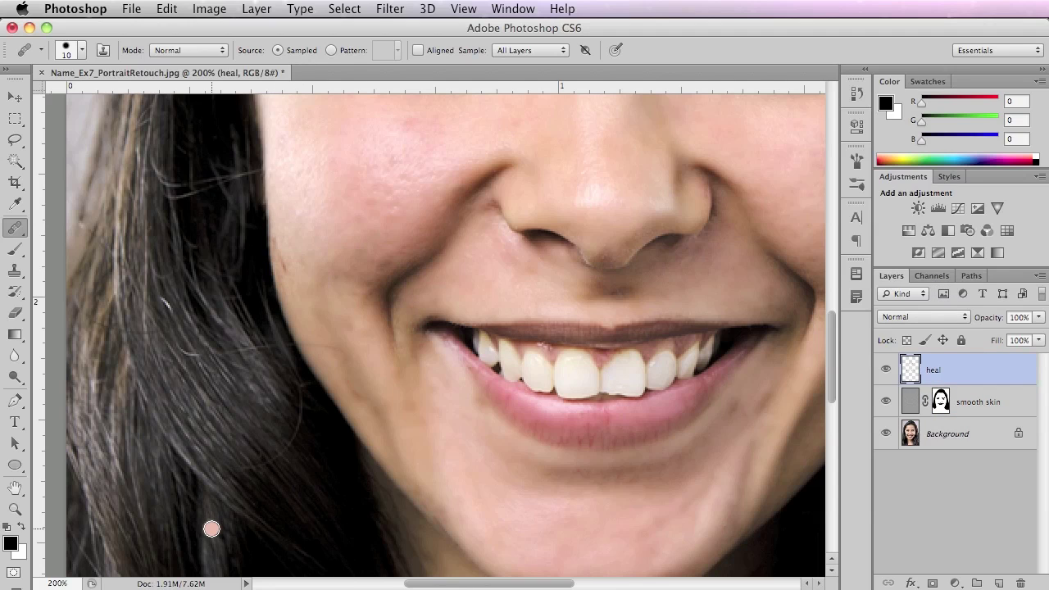
Retouch the remaining mark at the cheek's hair-side edge with the 24 px Content-Aware Spot Healing Brush.
left_click(14, 228)
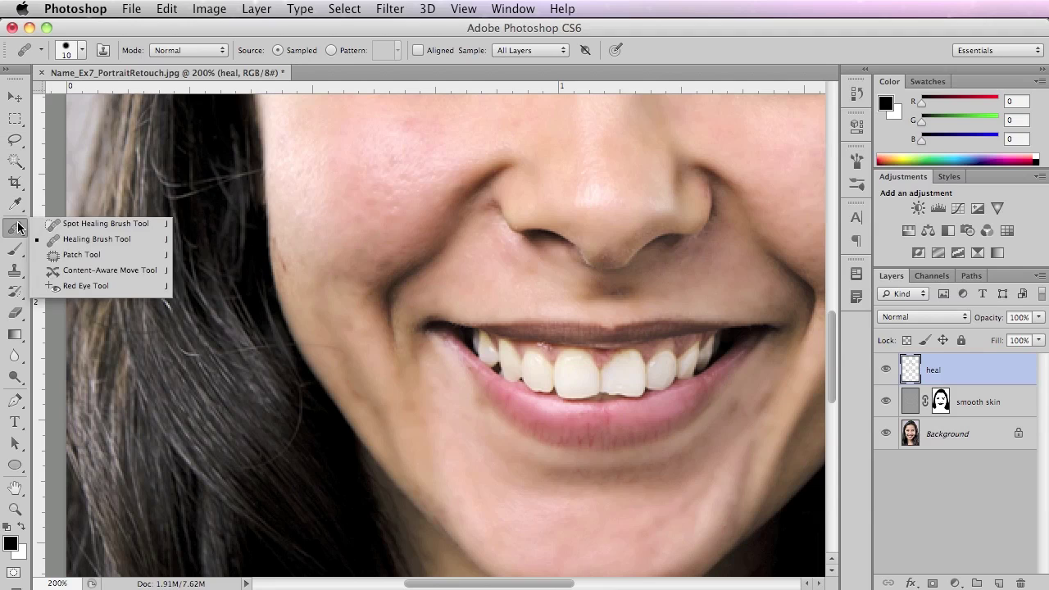
left_click(68, 224)
left_click(287, 258)
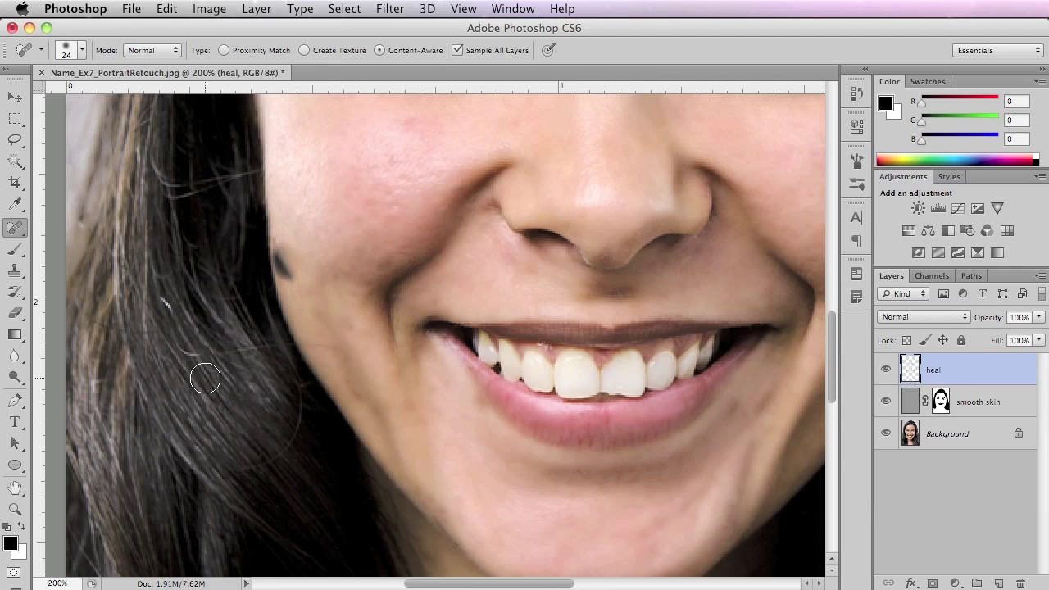
left_click(279, 266)
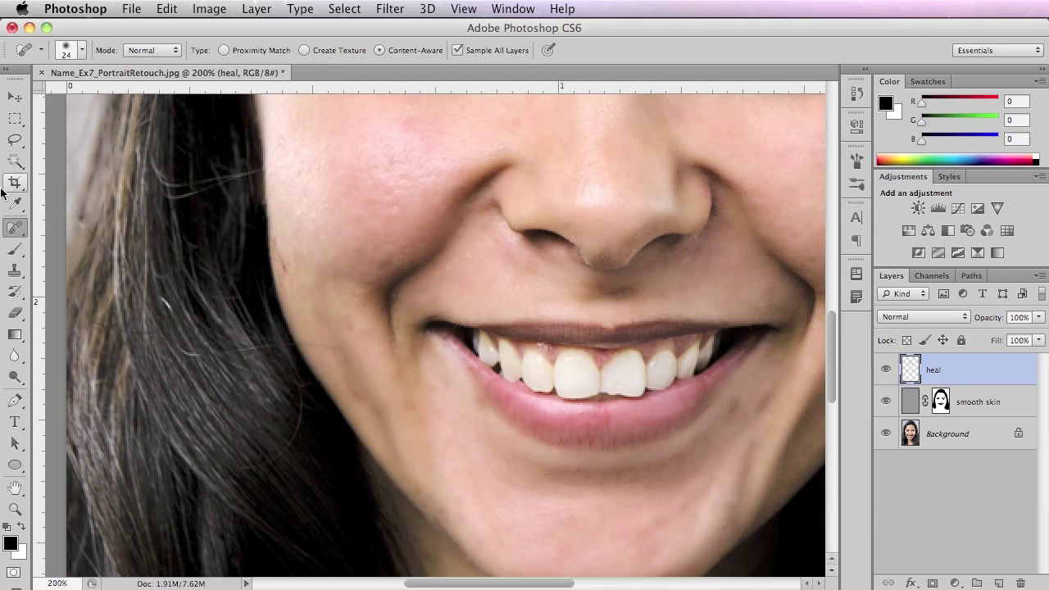
Refine the cheek's outer edge and the skin texture on that cheek with the Healing Brush at 10 px.
left_click(17, 229)
left_click(53, 240)
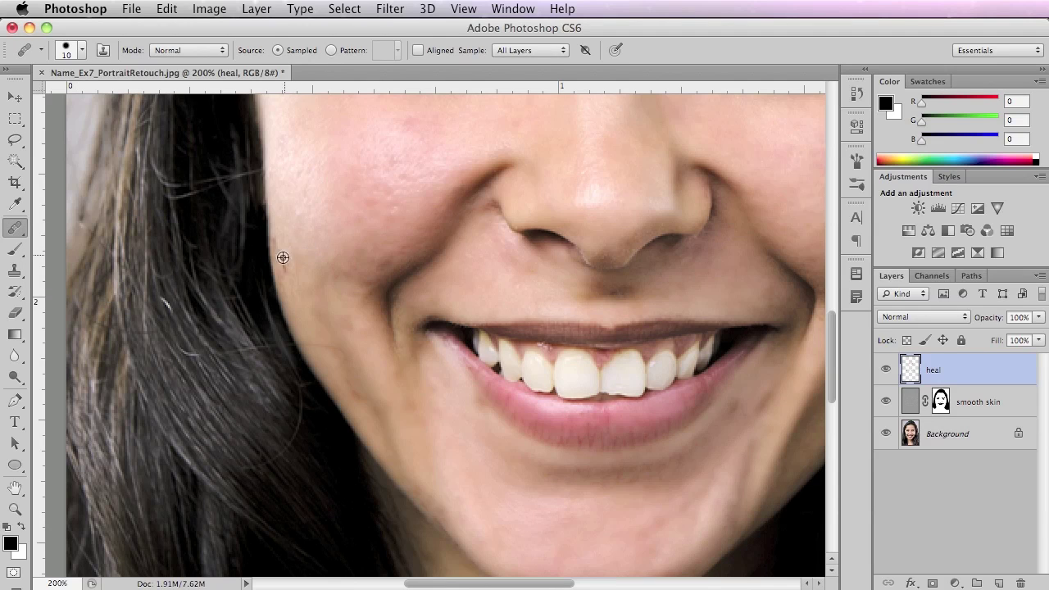
left_click_drag(278, 246, 274, 202)
mouse_move(408, 345)
left_mouse_down()
mouse_move(350, 264)
mouse_move(435, 446)
mouse_move(432, 387)
mouse_move(416, 383)
left_mouse_up()
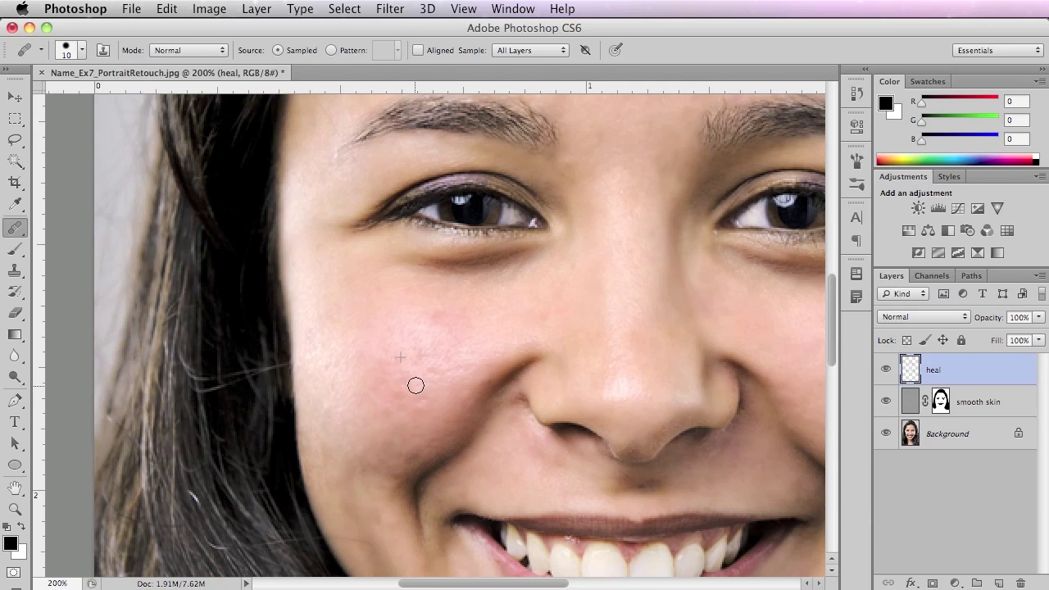
Heal the red and textured spots on the image's left-hand cheek and beside the mouth with the 24 px Spot Healing Brush.
right_click(18, 230)
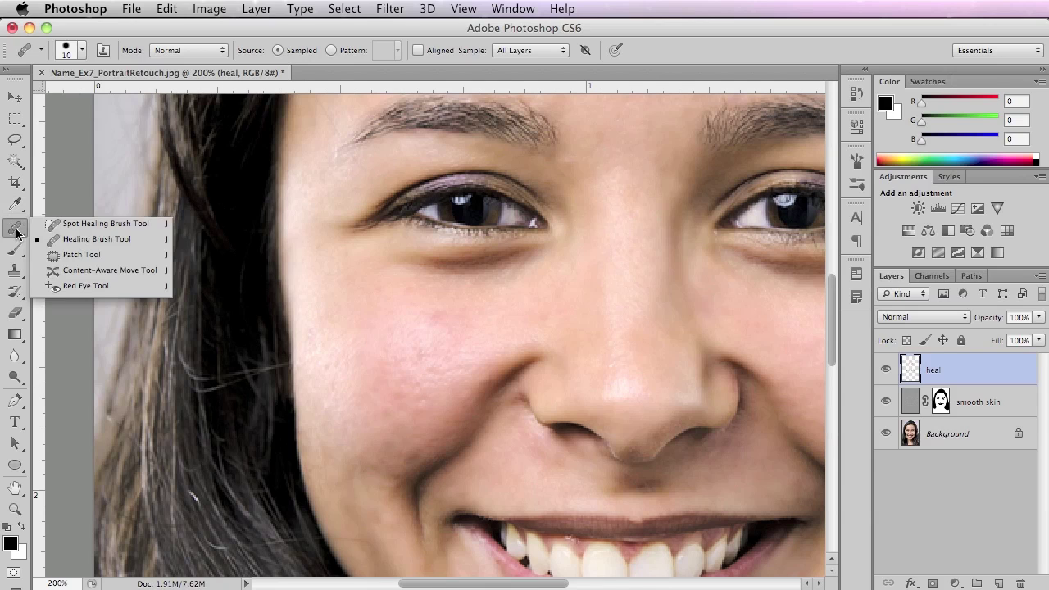
left_click(59, 226)
left_click(437, 318)
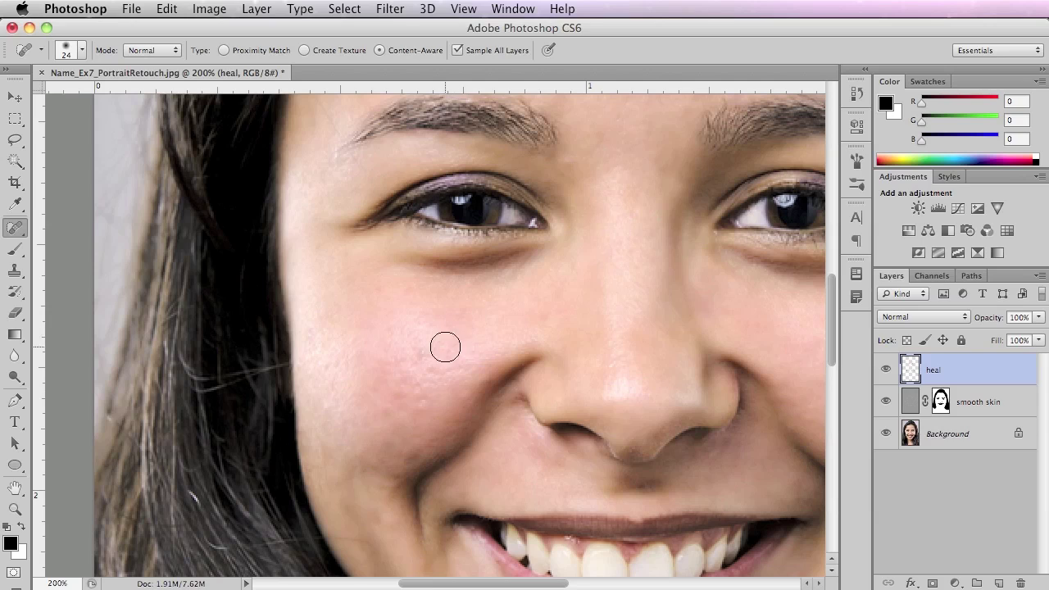
left_click(430, 375)
left_click(422, 356)
left_click(421, 404)
scroll(418, 440, "down", 5)
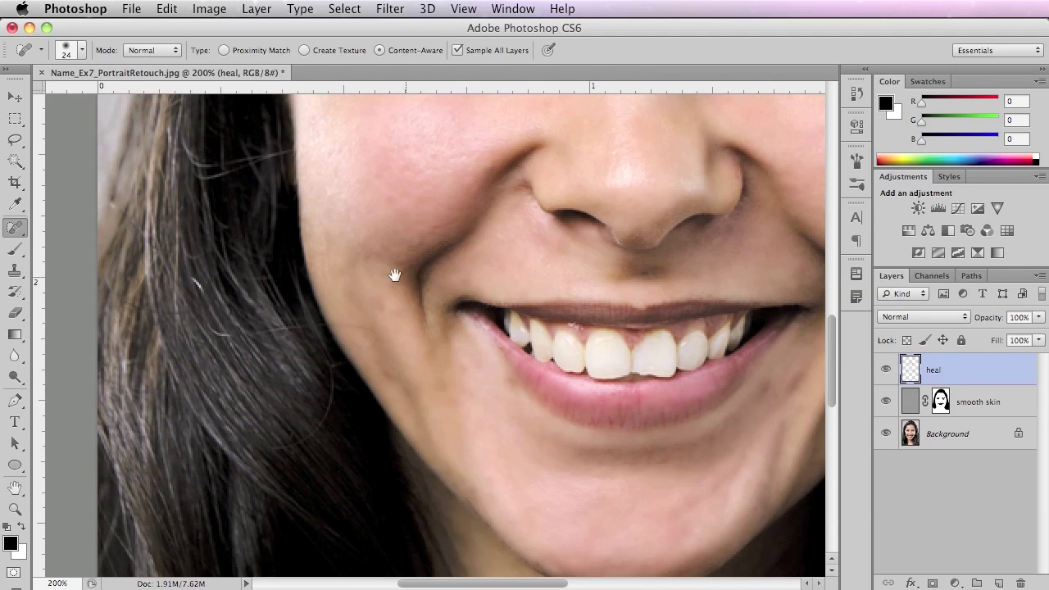
left_click(380, 305)
Retouch the marks on the chin and its lower edge with the 24 px Spot Healing Brush and the 10 px Healing Brush.
scroll(569, 462, "down", 4)
scroll(569, 462, "right", 2)
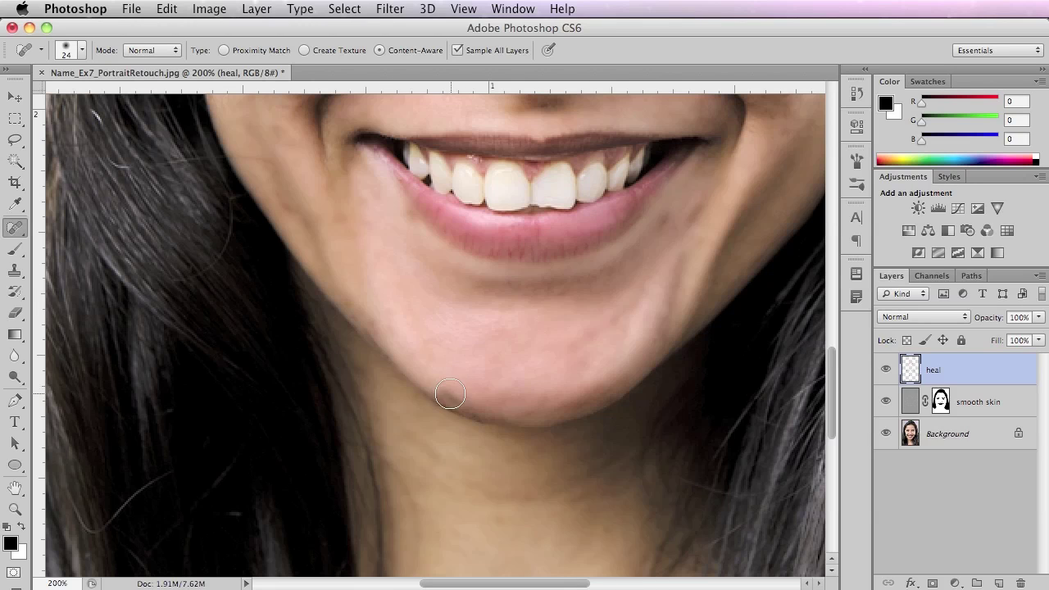
left_click_drag(453, 387, 459, 407)
left_click_drag(586, 333, 619, 309)
left_click_drag(16, 232, 82, 245)
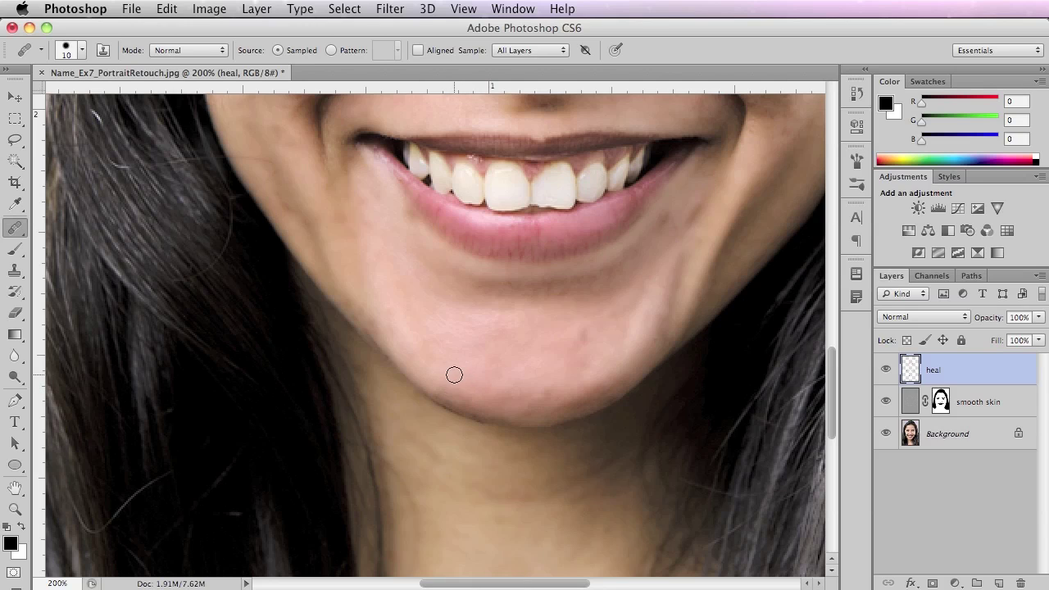
left_click(591, 411, "alt")
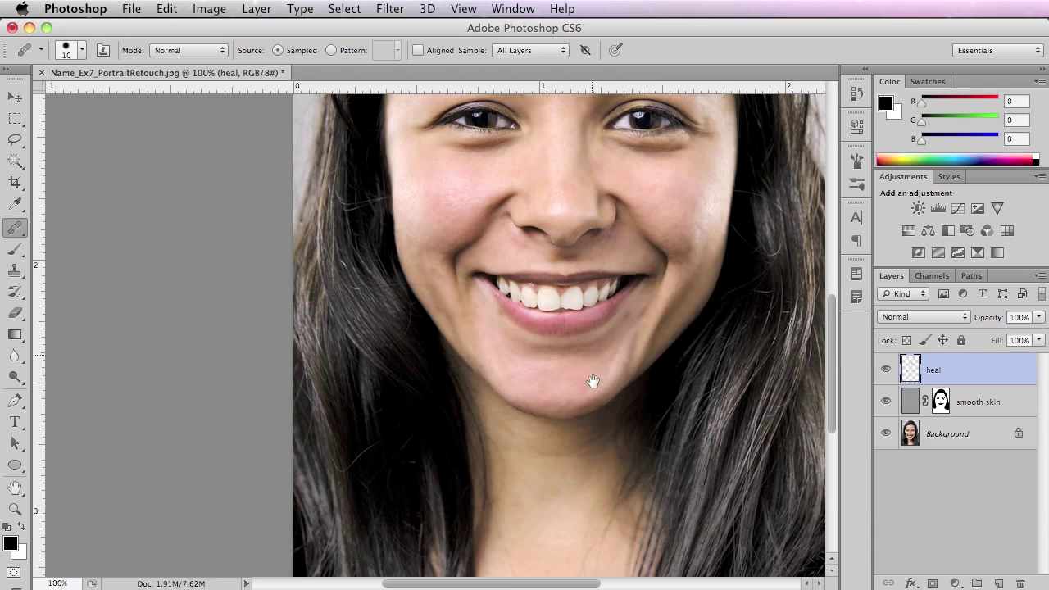
Examine the skin under the eyes and around the nose up close, and return to the 100% view.
left_click_drag(593, 337, 597, 487)
left_click(572, 318, "super")
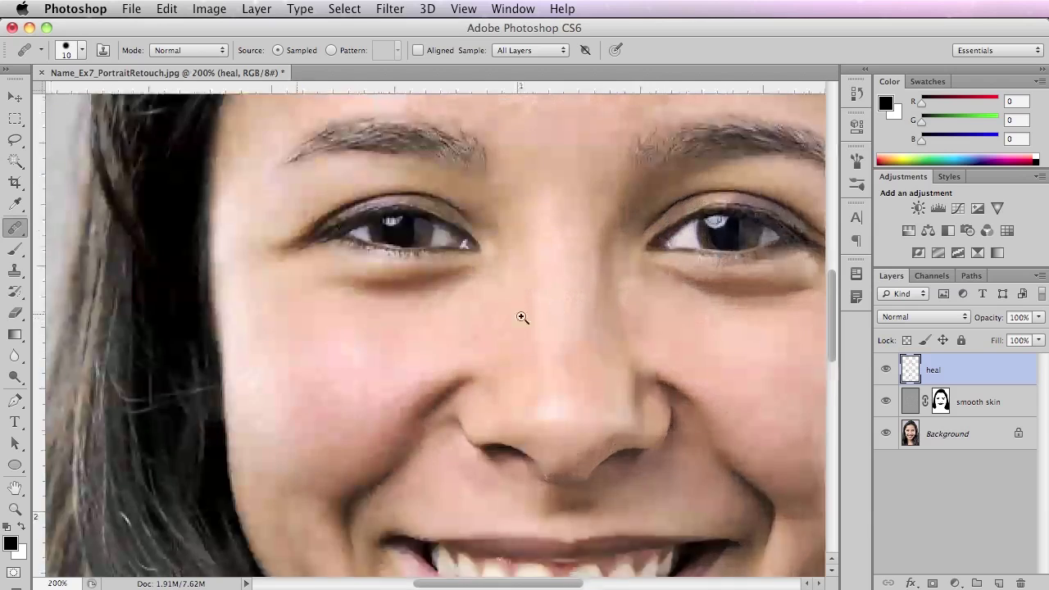
left_click(492, 306, "super")
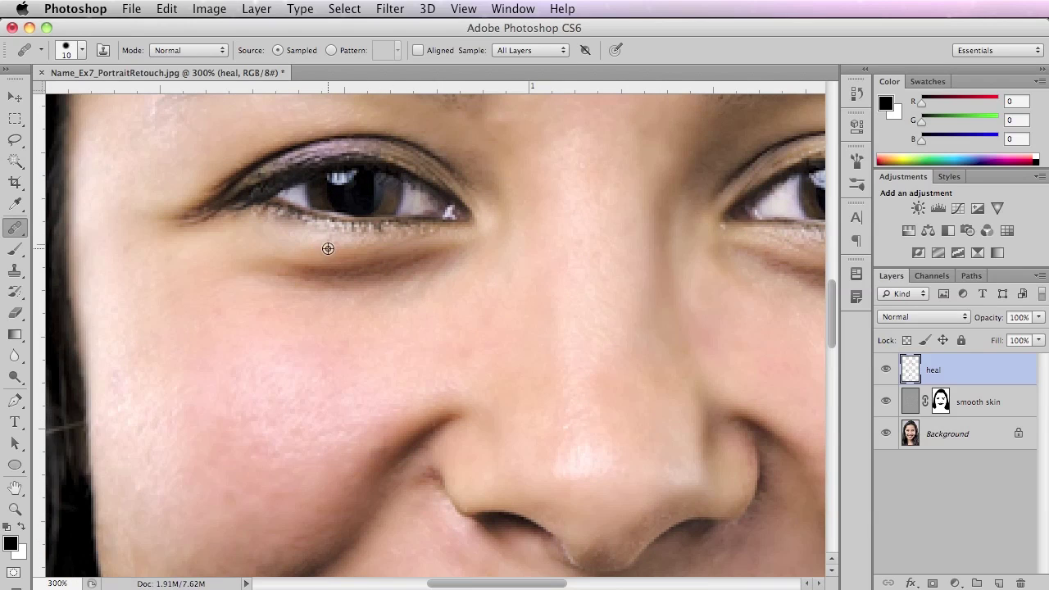
left_click(568, 335, "super")
left_click(558, 351, "alt+super")
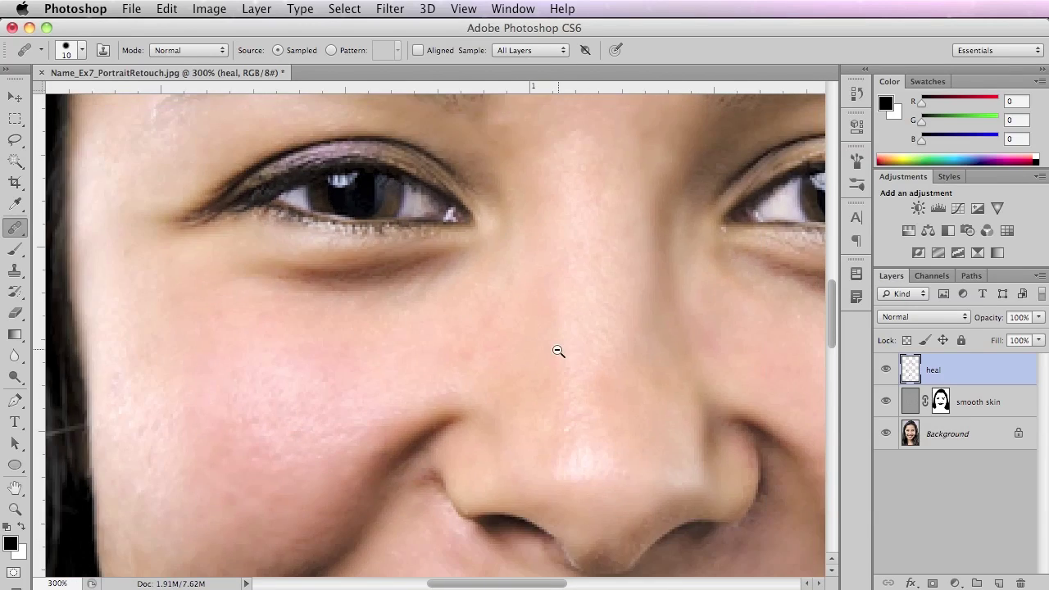
left_click(558, 351, "alt+super")
left_click(564, 349, "alt+super")
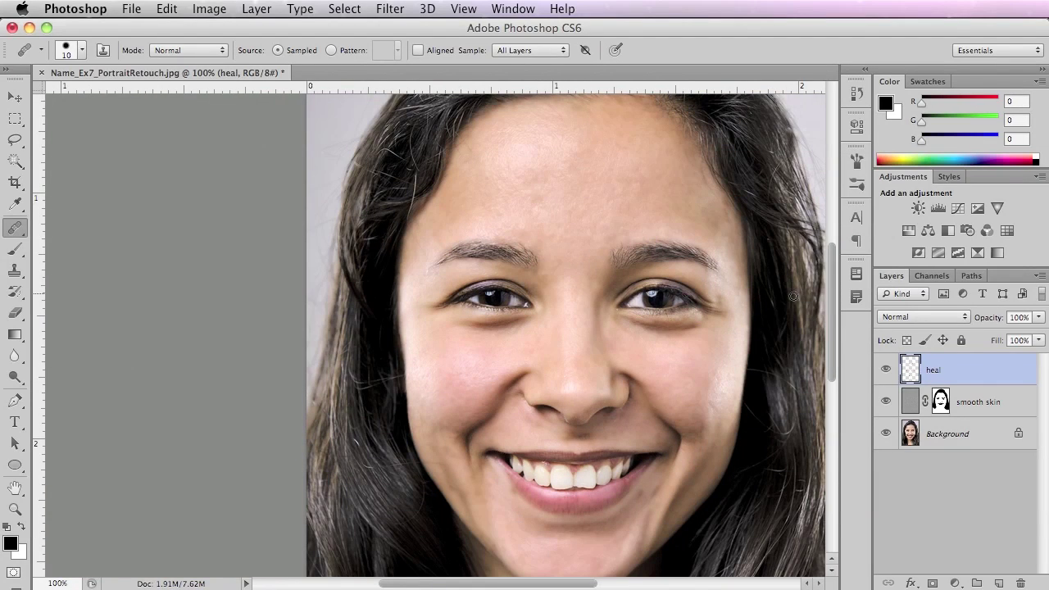
Try to remove the shadows under both eyes with the 24 px Content-Aware Spot Healing Brush.
left_click(15, 229)
left_click(99, 224)
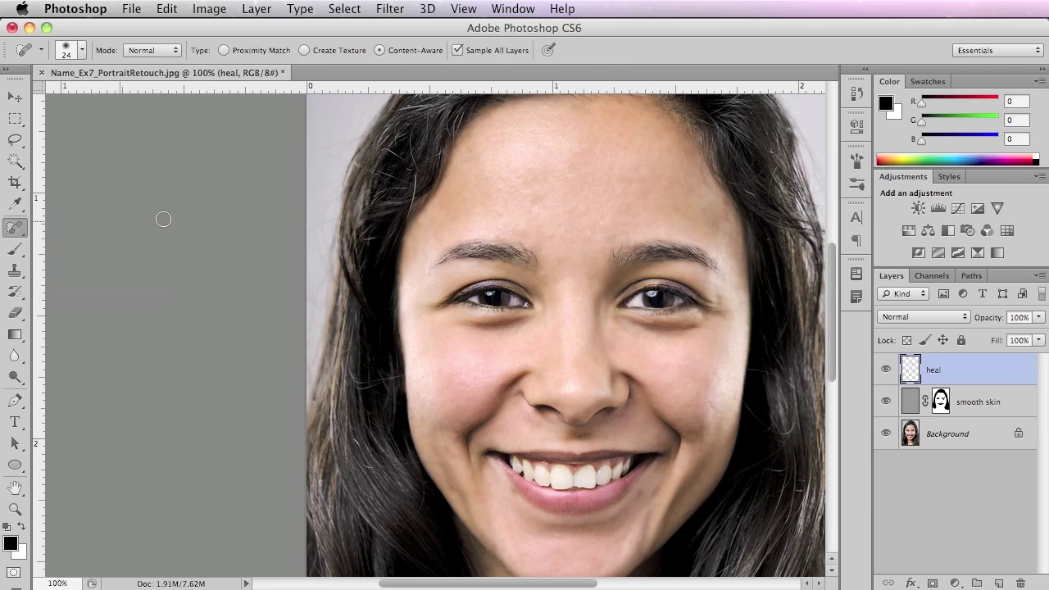
mouse_move(471, 330)
left_mouse_down()
mouse_move(521, 318)
mouse_move(461, 328)
mouse_move(525, 321)
mouse_move(449, 339)
left_mouse_up()
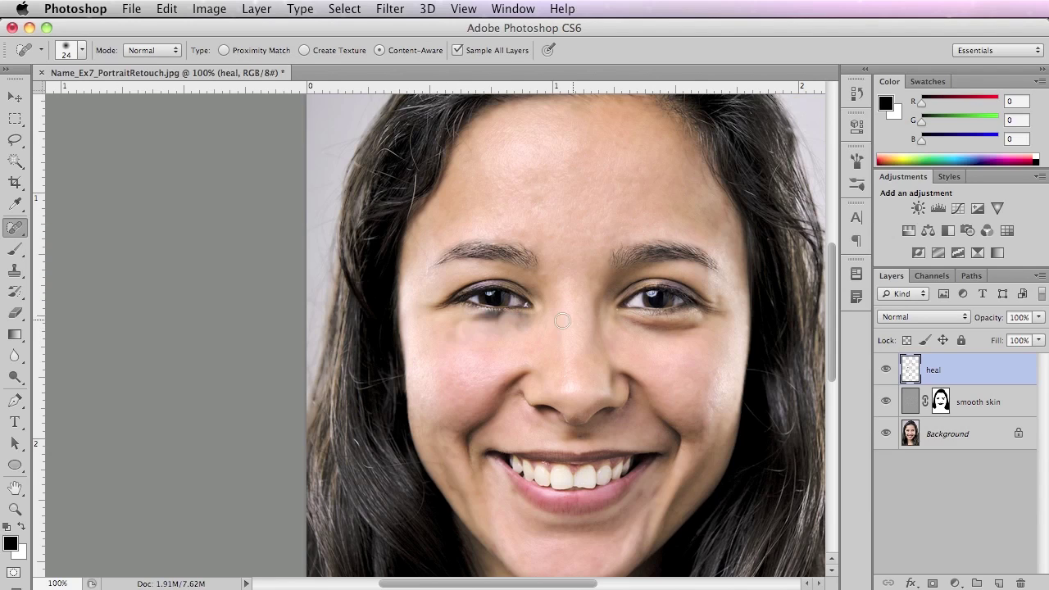
key("super+z")
mouse_move(468, 329)
left_mouse_down()
mouse_move(523, 323)
mouse_move(504, 326)
left_mouse_up()
mouse_move(629, 321)
left_mouse_down()
mouse_move(708, 327)
mouse_move(617, 324)
left_mouse_up()
mouse_move(502, 323)
left_mouse_down()
mouse_move(452, 319)
mouse_move(465, 330)
mouse_move(512, 326)
left_mouse_up()
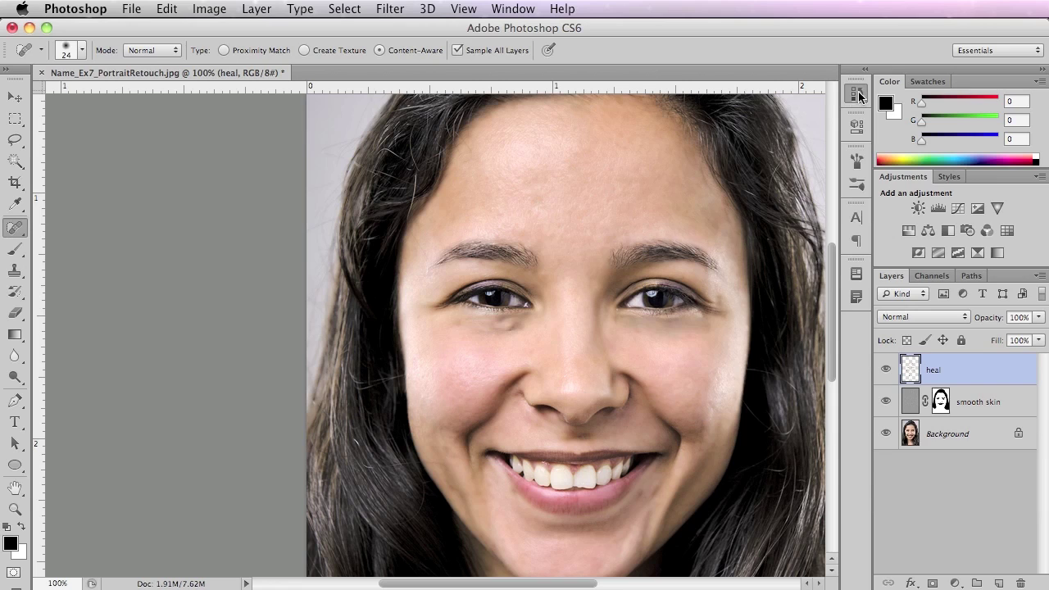
Step back through the History states to before the under-eye healing strokes.
left_click(856, 93)
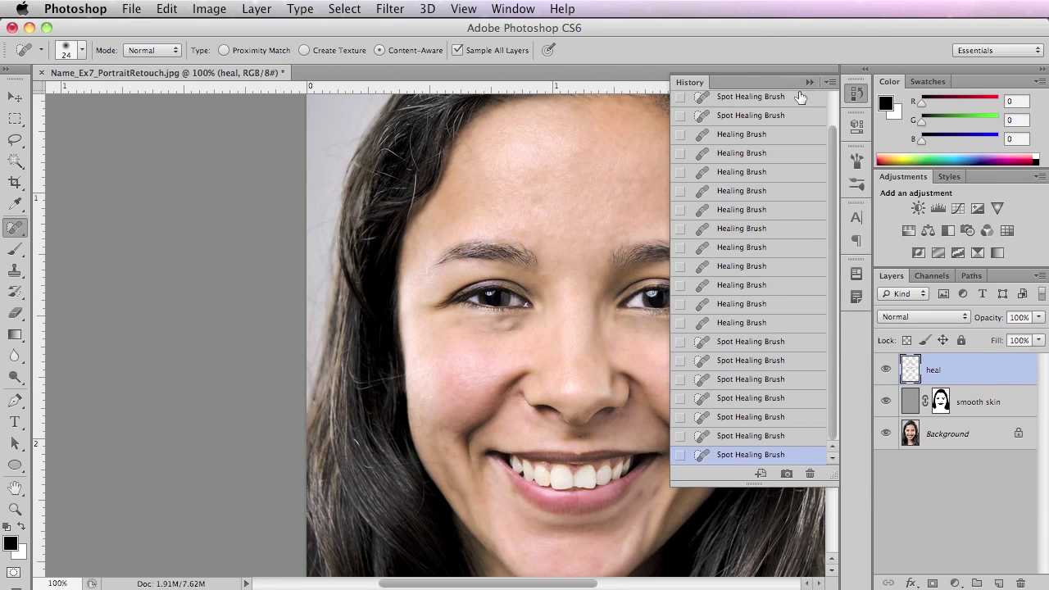
left_click(857, 93)
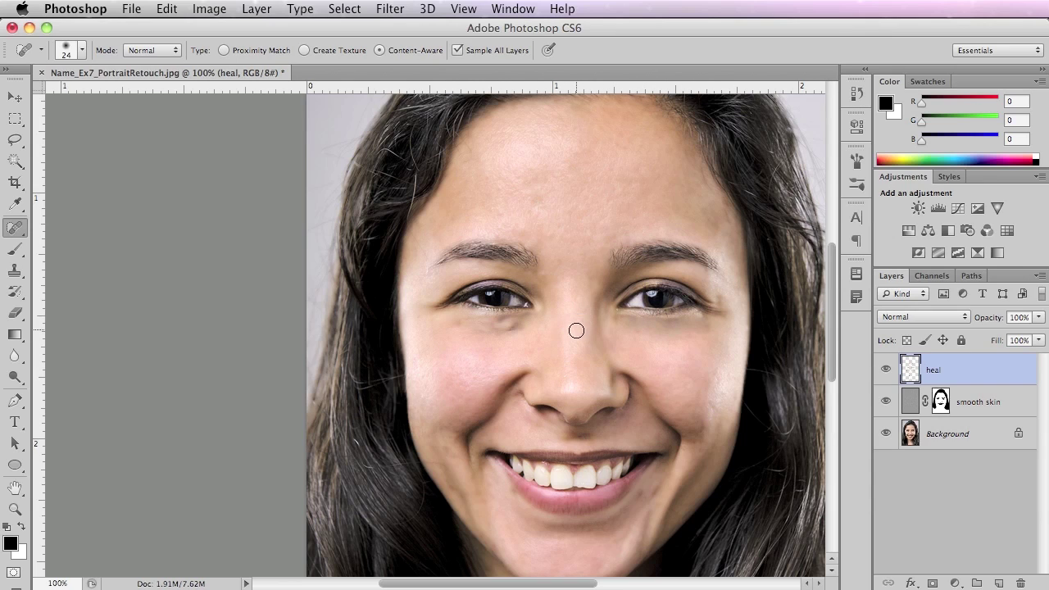
key("super+z")
left_click(856, 98)
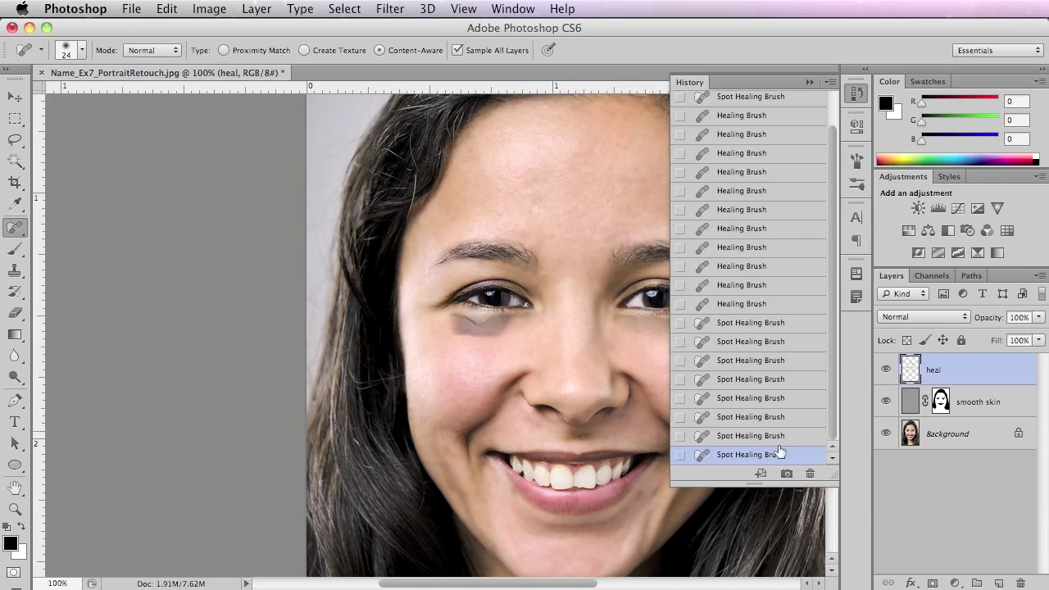
left_click(764, 402)
left_click_drag(766, 367, 751, 139)
left_click(775, 175)
left_click(779, 235)
left_click_drag(569, 293, 455, 300)
left_click_drag(732, 250, 755, 312)
left_click(809, 82)
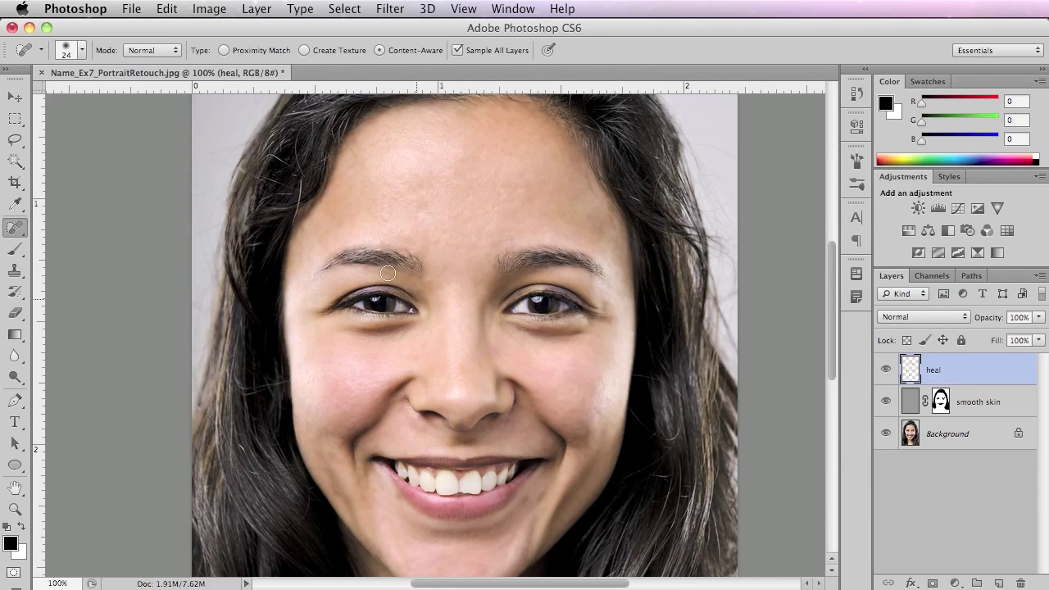
Hide the heal and smooth skin layers to compare the retouched face with the original at 200%.
left_click(494, 390, "alt+super")
left_click(490, 402, "super")
left_click(492, 371, "super")
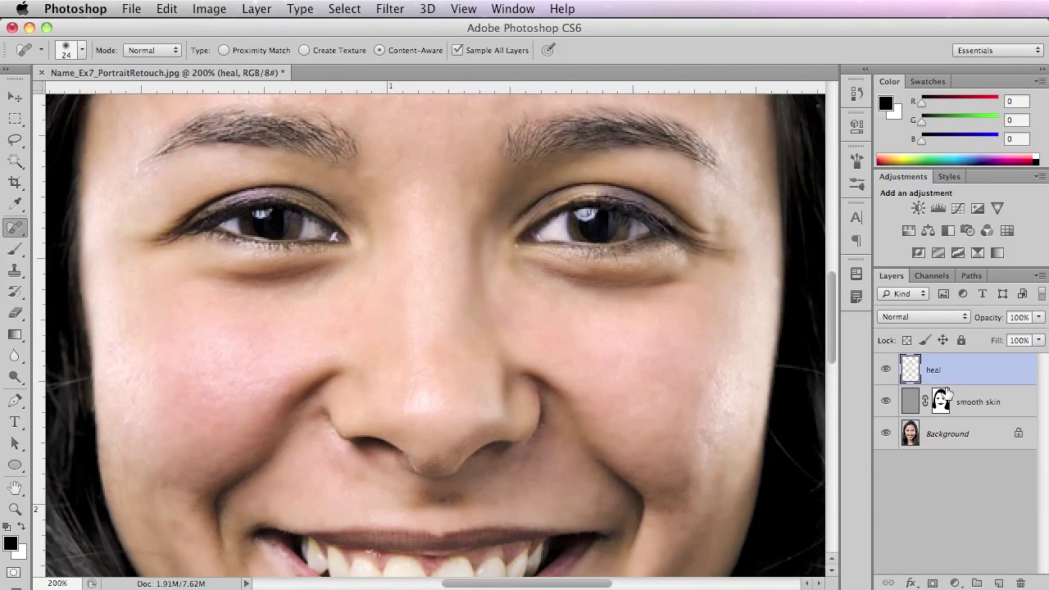
left_click_drag(885, 408, 886, 370)
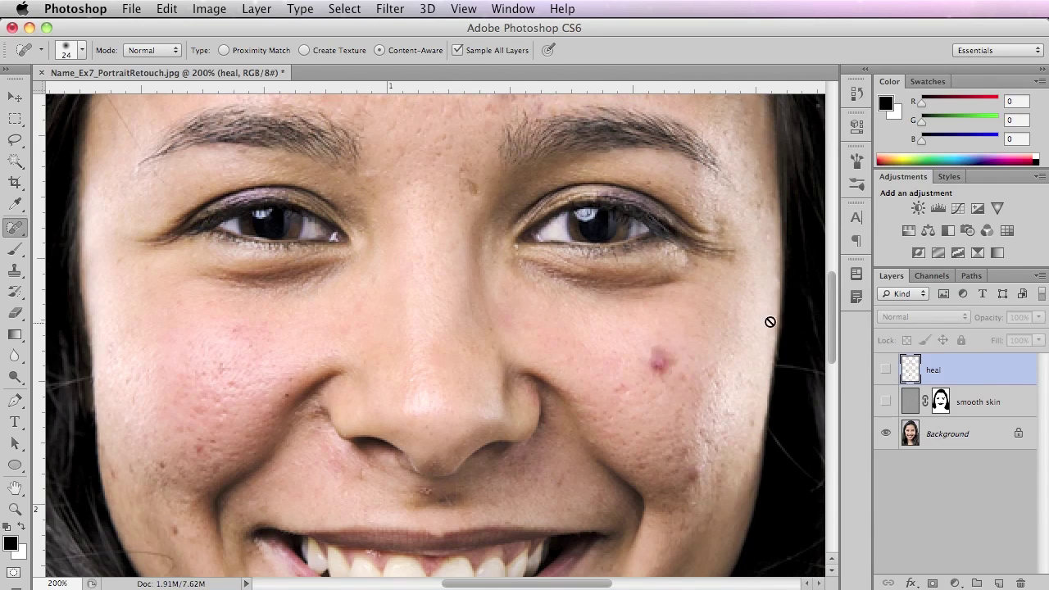
Show the heal and smooth skin layers again to compare the retouched face with the original at 100%.
left_click(885, 370)
left_click(457, 370, "alt")
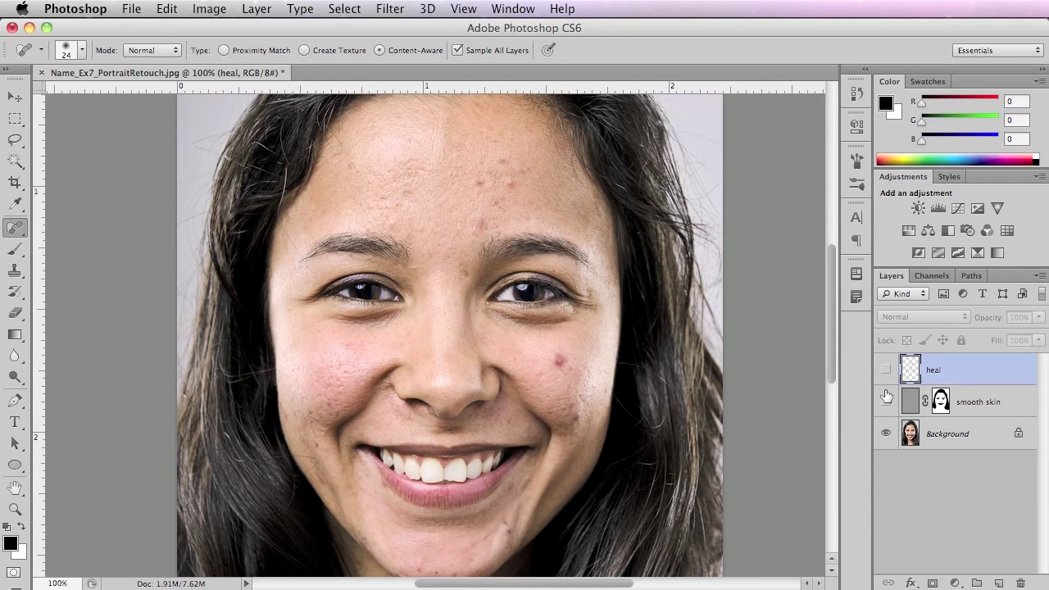
left_click_drag(887, 396, 885, 372)
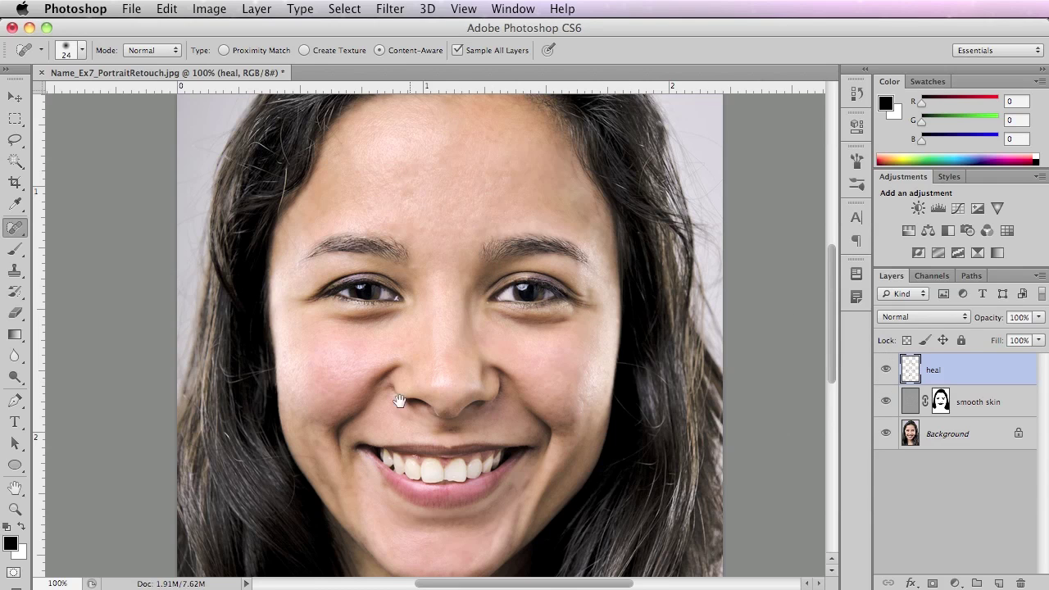
Heal a remaining spot on the left cheek at 300% with the 24 px Content-Aware Spot Healing Brush.
left_click(369, 372)
left_click(363, 335)
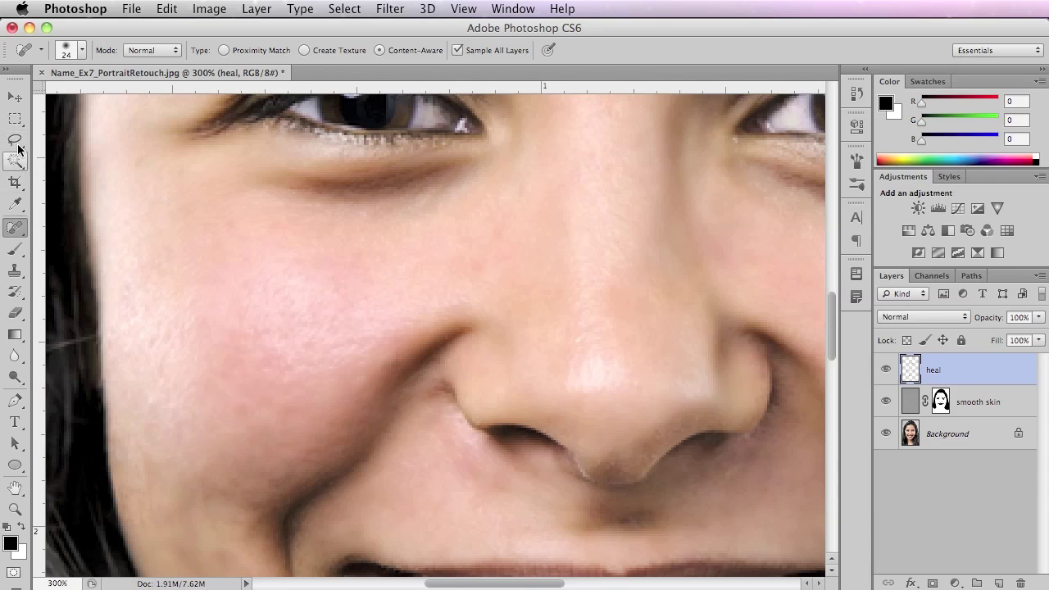
left_click(17, 249)
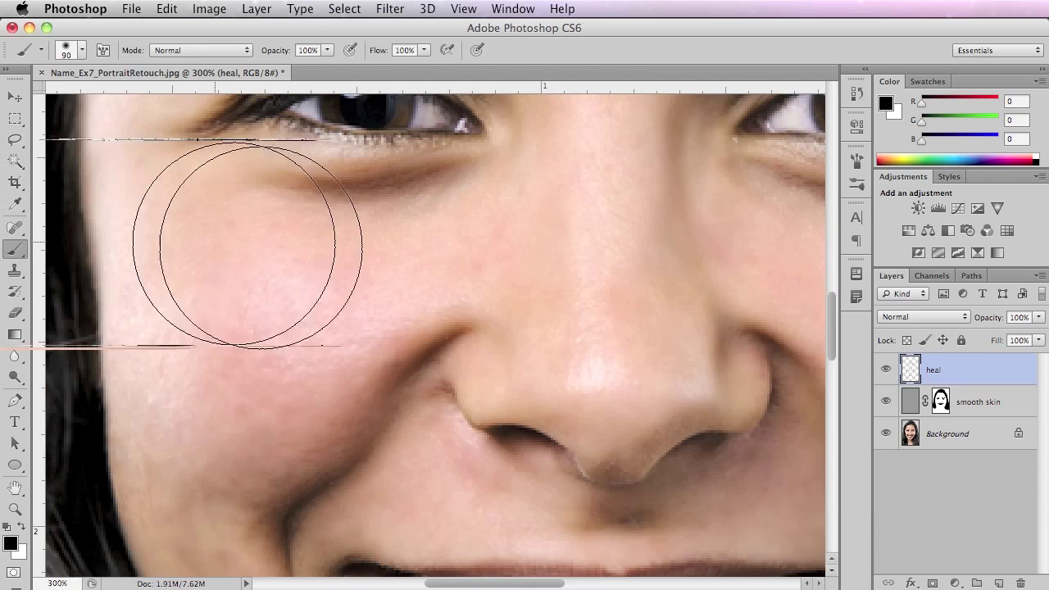
left_click(20, 229)
left_click(305, 345)
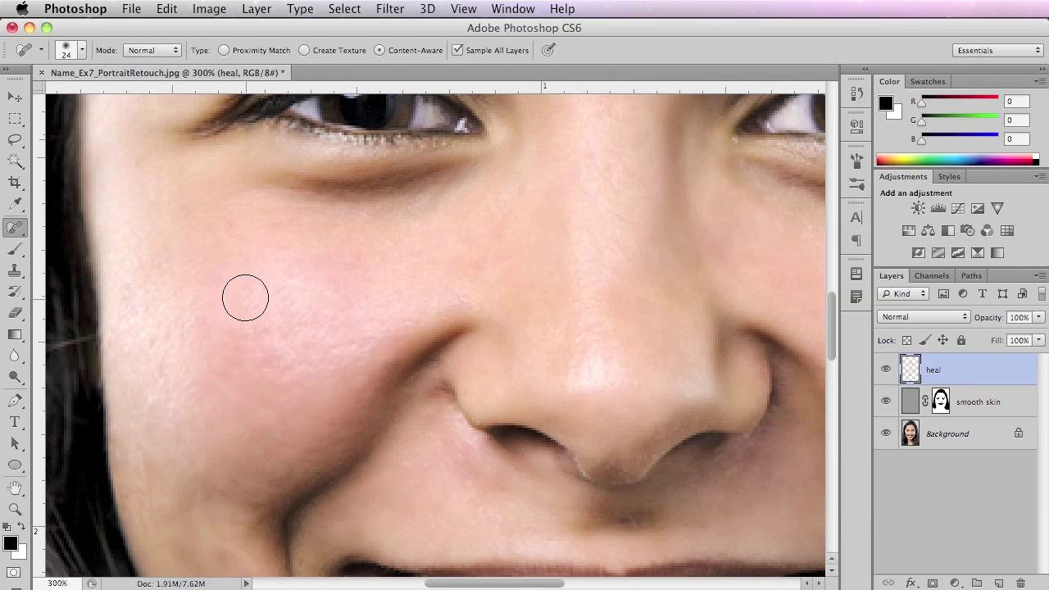
Heal the shiny and uneven spots on the right cheek beside the smile line with the 24 px Spot Healing Brush.
mouse_move(520, 314)
left_mouse_down()
mouse_move(403, 352)
mouse_move(552, 248)
left_mouse_up()
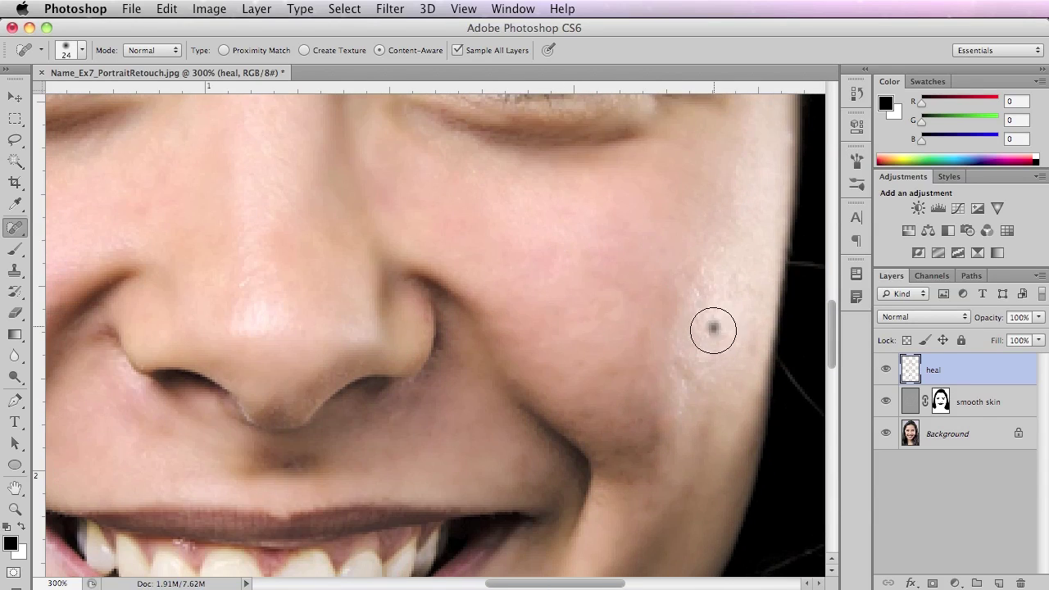
left_click(680, 369)
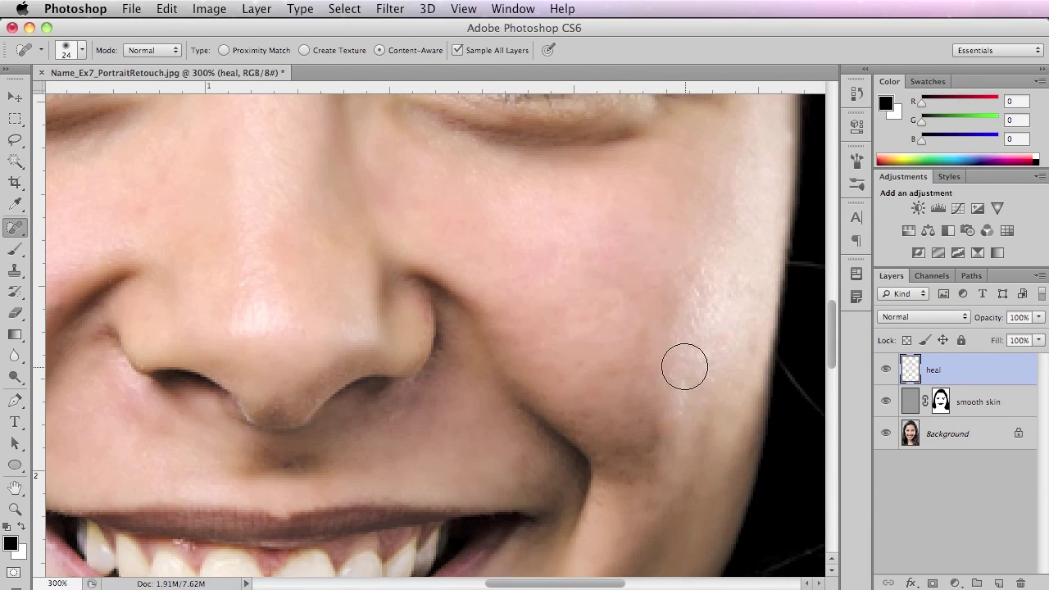
left_click(636, 421)
left_click(565, 387)
left_click(604, 370)
left_click(576, 388)
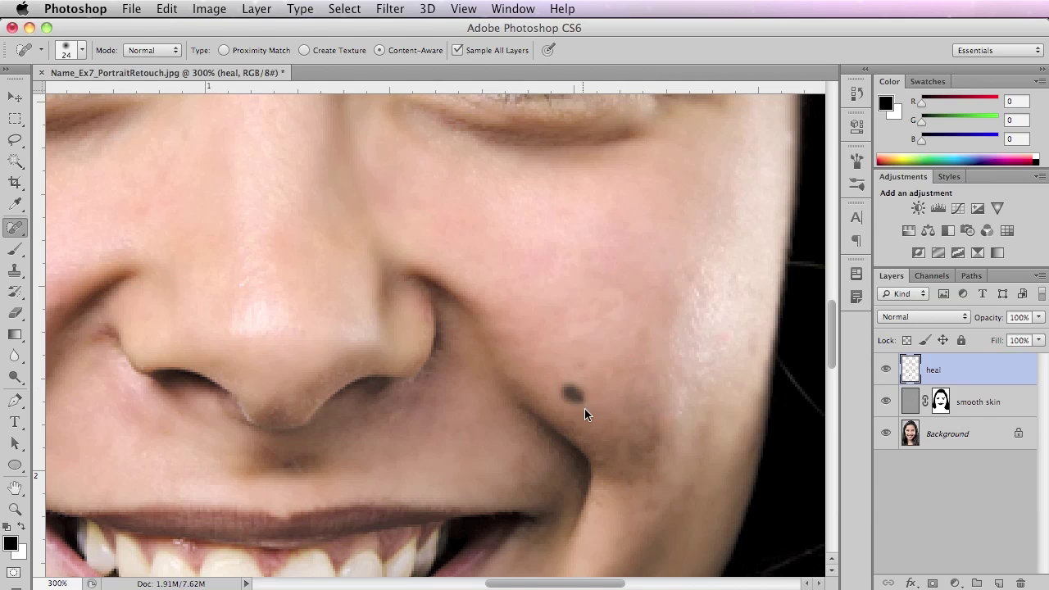
left_click(643, 343)
left_click(585, 367)
left_click(586, 402)
Examine the forehead and brows at 300%, and return to the 66.7% view of the portrait.
scroll(677, 312, "up", 10)
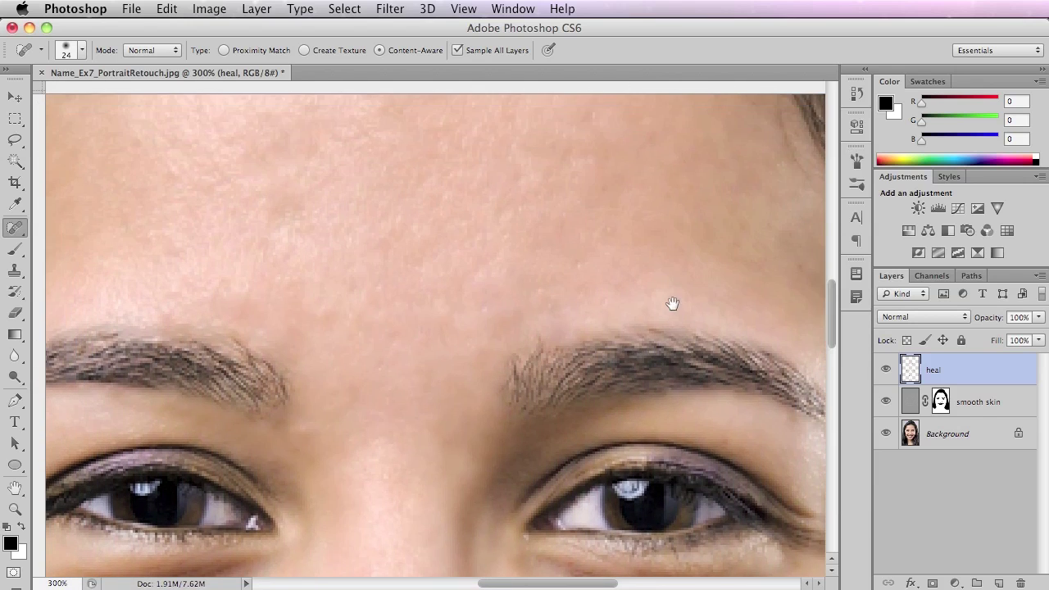
scroll(441, 345, "right", 5)
scroll(441, 345, "up", 1)
left_click_drag(355, 338, 366, 317)
left_click(317, 361, "alt+super")
left_click(319, 364, "alt+super")
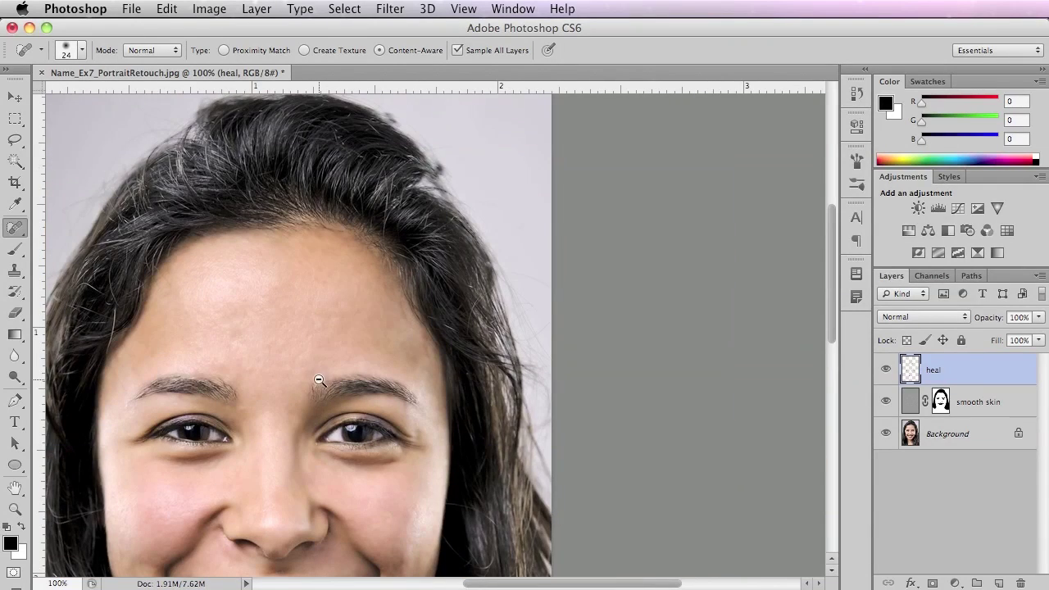
left_click(327, 392, "alt+super")
scroll(480, 375, "left", 5)
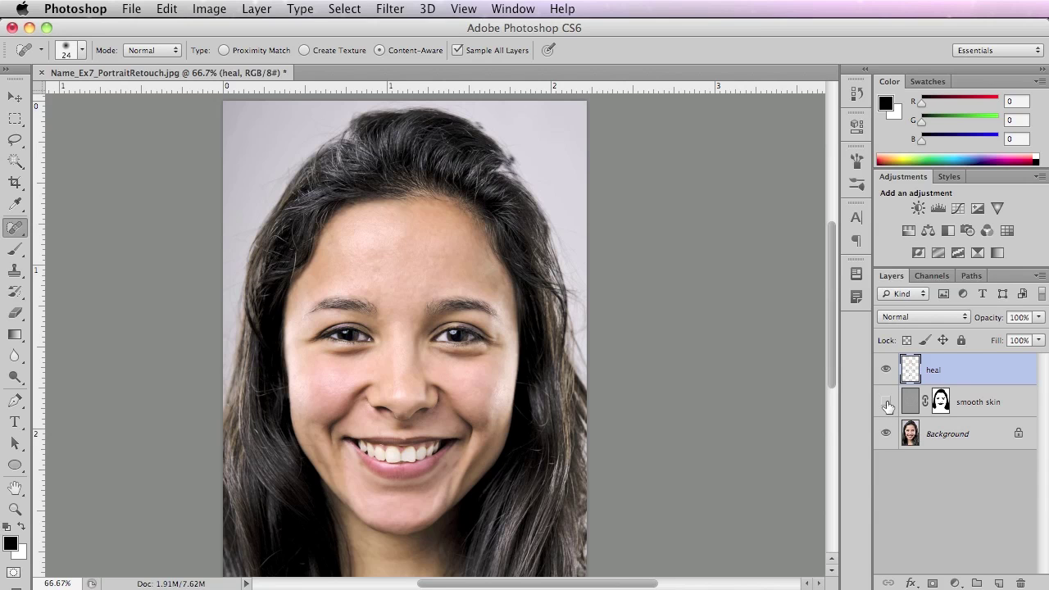
Toggle the smooth skin layer's visibility repeatedly at 200% to compare the face with and without the smoothing.
left_click(416, 343, "super")
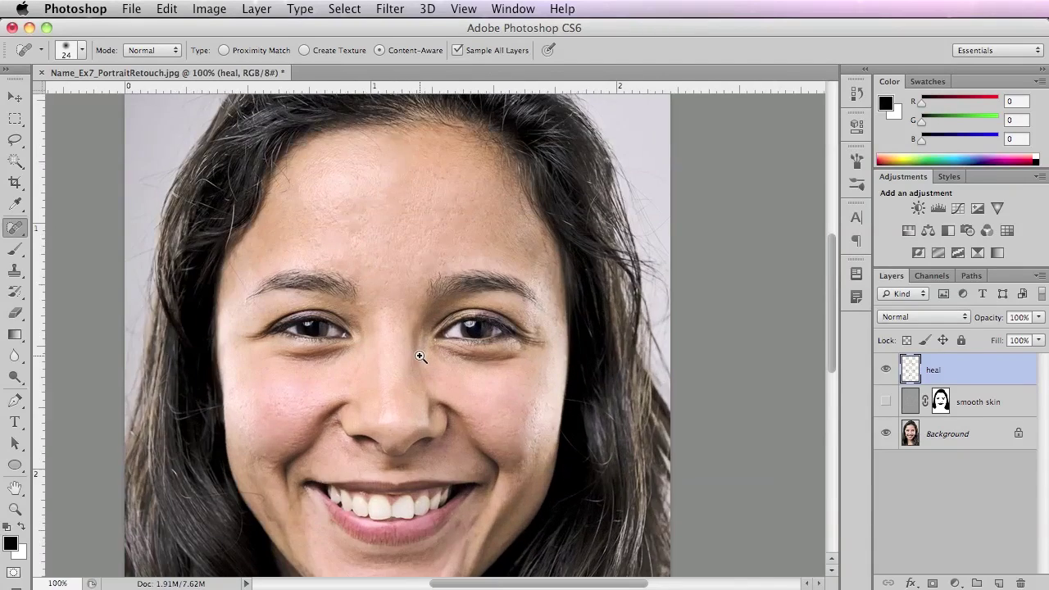
left_click(419, 352, "super")
left_click(886, 401)
left_click(887, 402)
left_click(888, 401)
left_click(891, 401)
left_click(892, 402)
left_click(894, 400)
left_click(889, 401)
left_click(889, 402)
left_click(888, 402)
Toggle the heal layer's visibility repeatedly to compare the skin with and without the blemish healing.
left_click(886, 370)
left_click(888, 372)
left_click(888, 372)
left_click(890, 374)
left_click(890, 375)
left_click(891, 375)
left_click(892, 376)
left_click(887, 375)
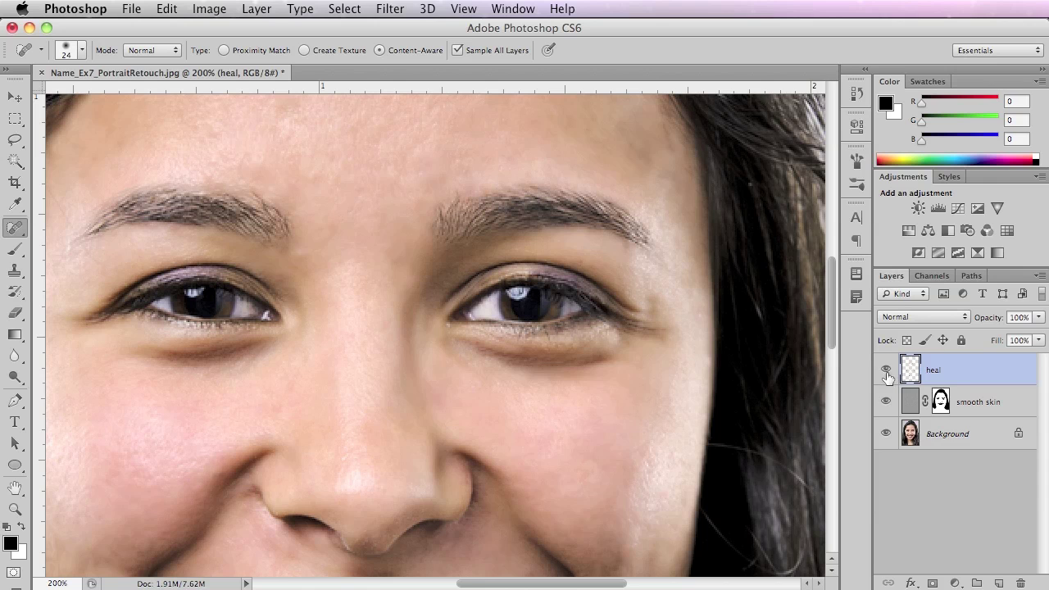
Add a new layer above the heal layer and name it hair fix.
left_click(450, 370, "alt")
left_click(550, 329, "alt")
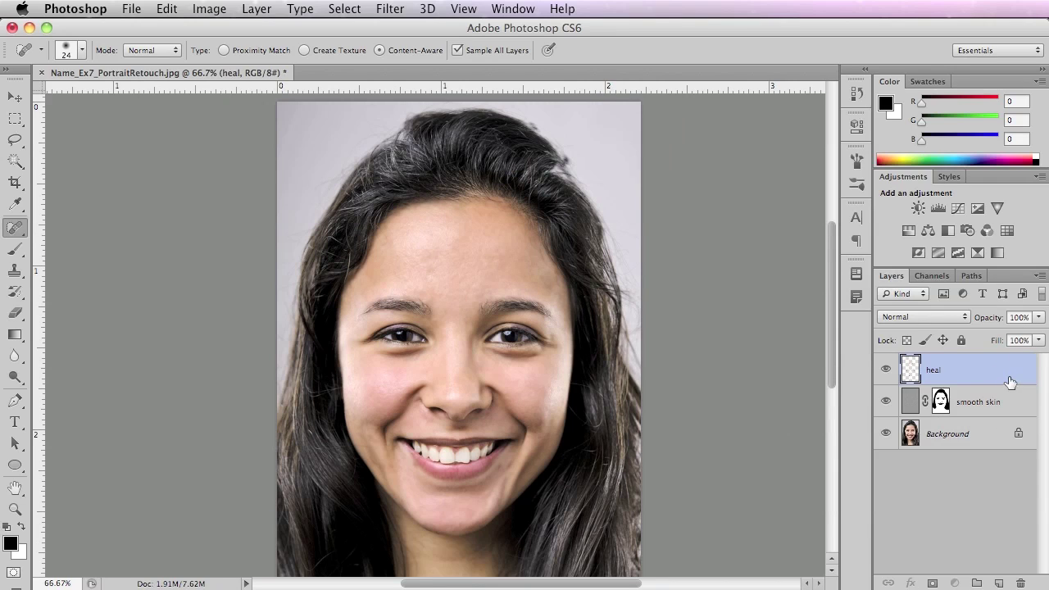
left_click(998, 582)
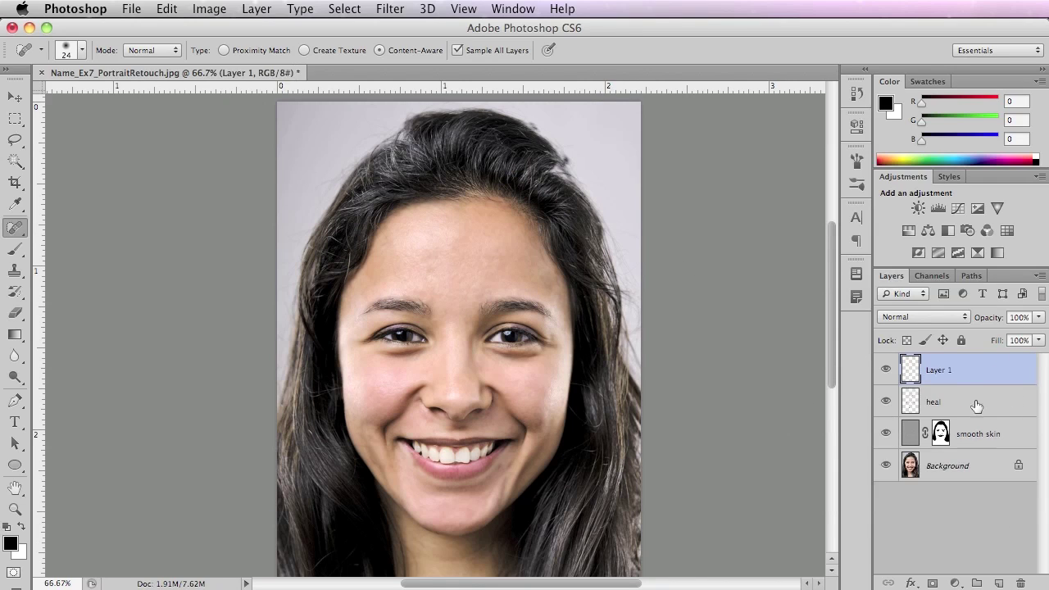
double_click(939, 370)
type("ha")
key("Return")
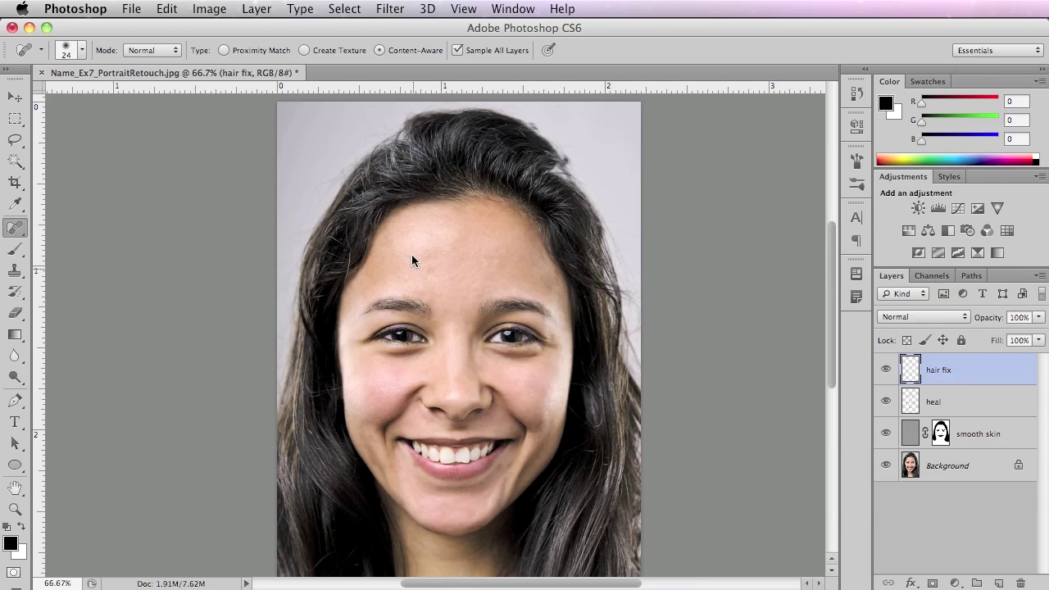
Try to remove the stray hair clump at the upper-right edge of the hair with the 24 px Spot Healing Brush.
left_click(521, 148)
left_click(597, 198)
left_click_drag(616, 187, 586, 432)
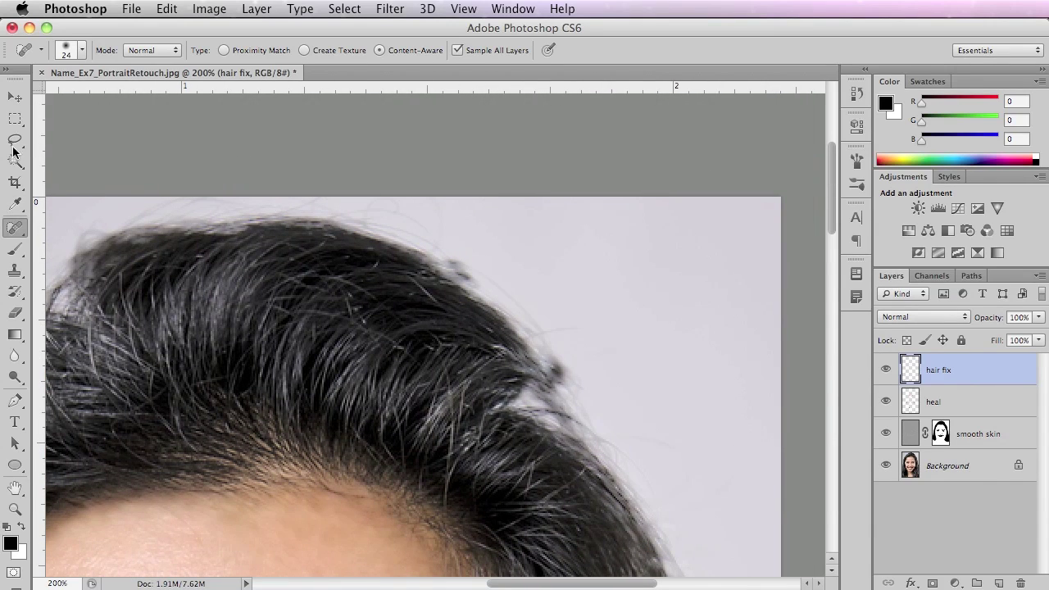
left_click(13, 229)
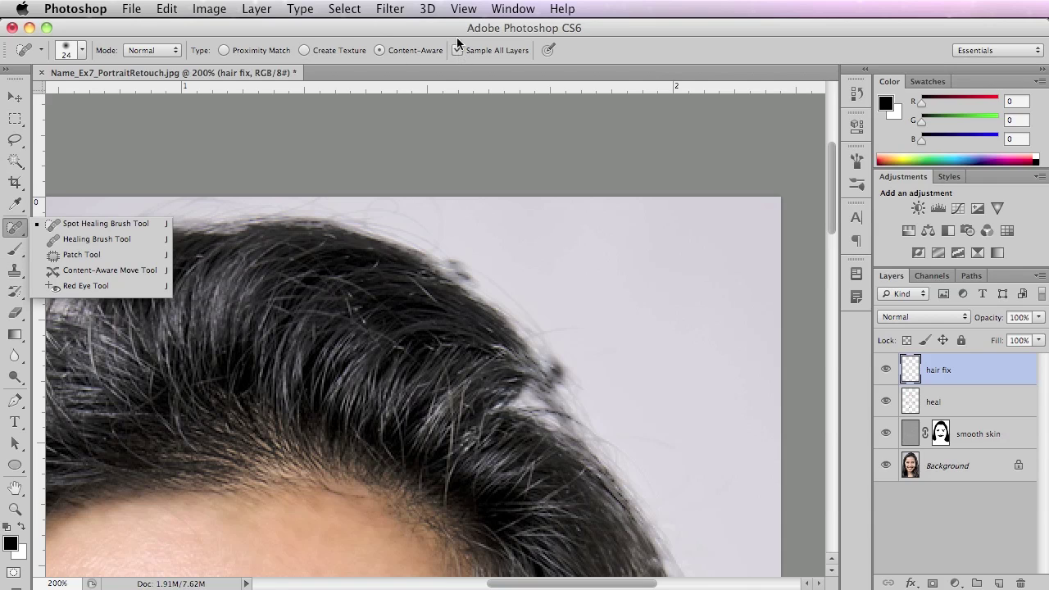
mouse_move(471, 253)
left_mouse_down()
mouse_move(461, 261)
mouse_move(471, 256)
left_mouse_up()
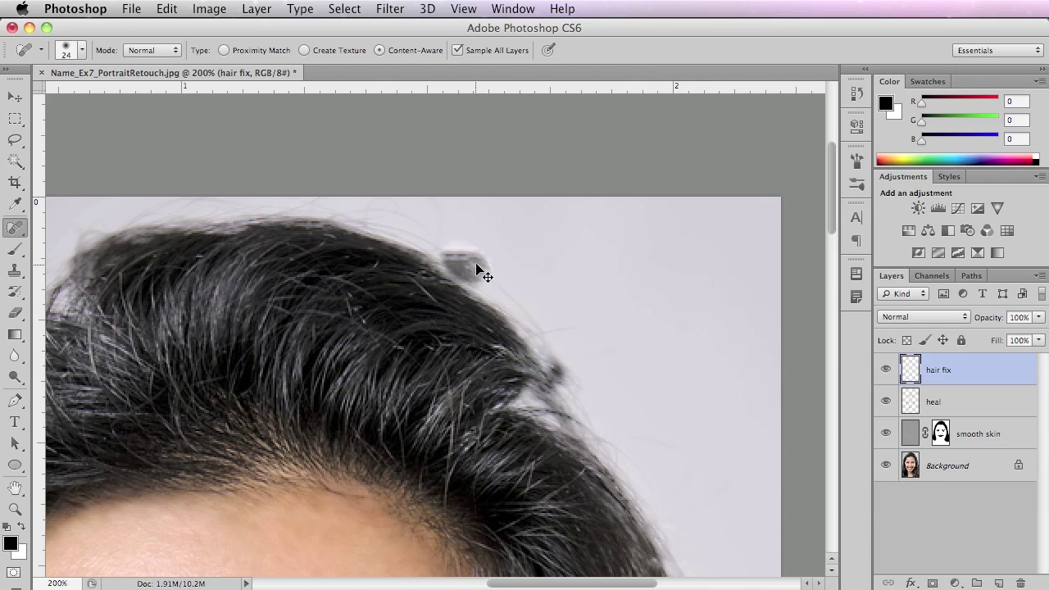
Remove the flyaway hairs against the background at the upper left of the head with the 24 px Spot Healing Brush.
left_click_drag(251, 341, 775, 257)
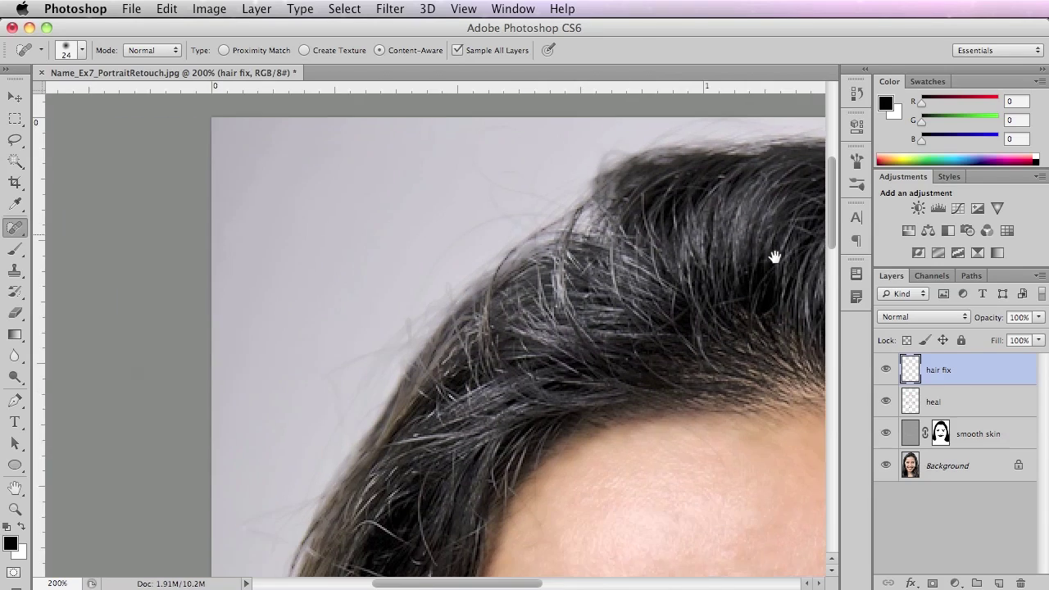
left_click_drag(517, 150, 579, 191)
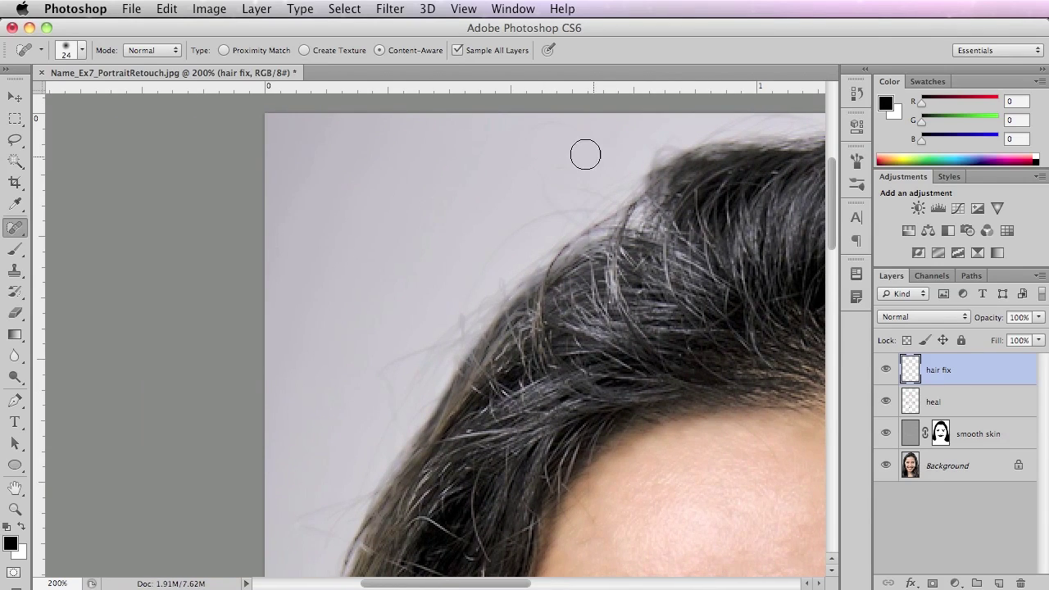
mouse_move(534, 136)
left_mouse_down()
mouse_move(545, 123)
mouse_move(599, 130)
mouse_move(587, 176)
mouse_move(579, 166)
mouse_move(588, 165)
left_mouse_up()
mouse_move(554, 187)
left_mouse_down()
mouse_move(563, 193)
mouse_move(500, 237)
mouse_move(457, 318)
left_mouse_up()
left_click_drag(492, 256, 475, 289)
mouse_move(390, 366)
left_mouse_down()
mouse_move(434, 346)
mouse_move(384, 376)
mouse_move(394, 422)
left_mouse_up()
mouse_move(413, 380)
left_mouse_down()
mouse_move(497, 287)
mouse_move(474, 305)
left_mouse_up()
Heal the leftover smudges along the left hair edge with the Healing Brush, sampling the plain background from all layers.
left_click(19, 236)
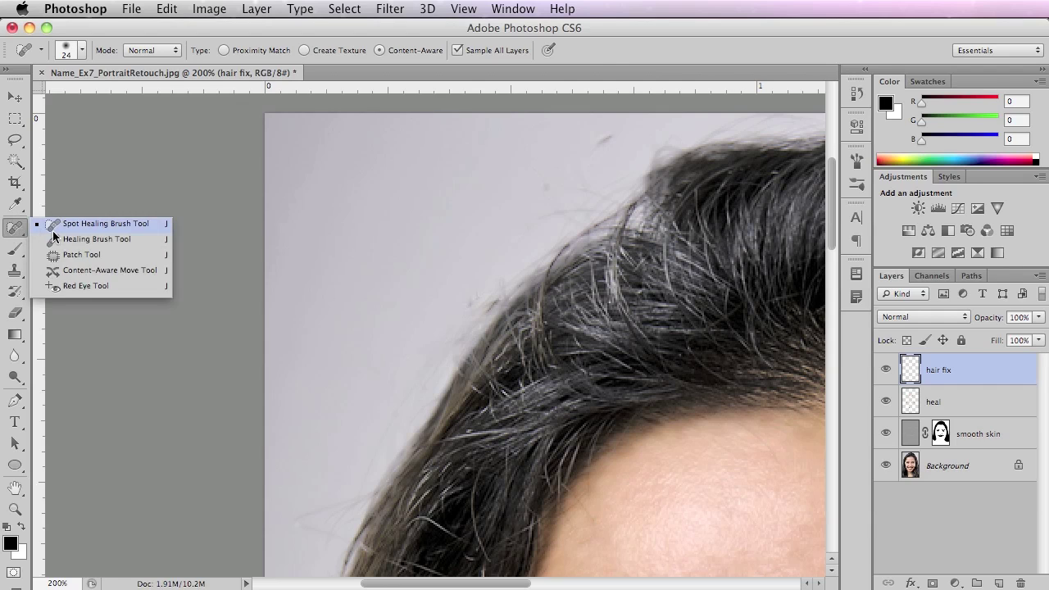
left_click(82, 237)
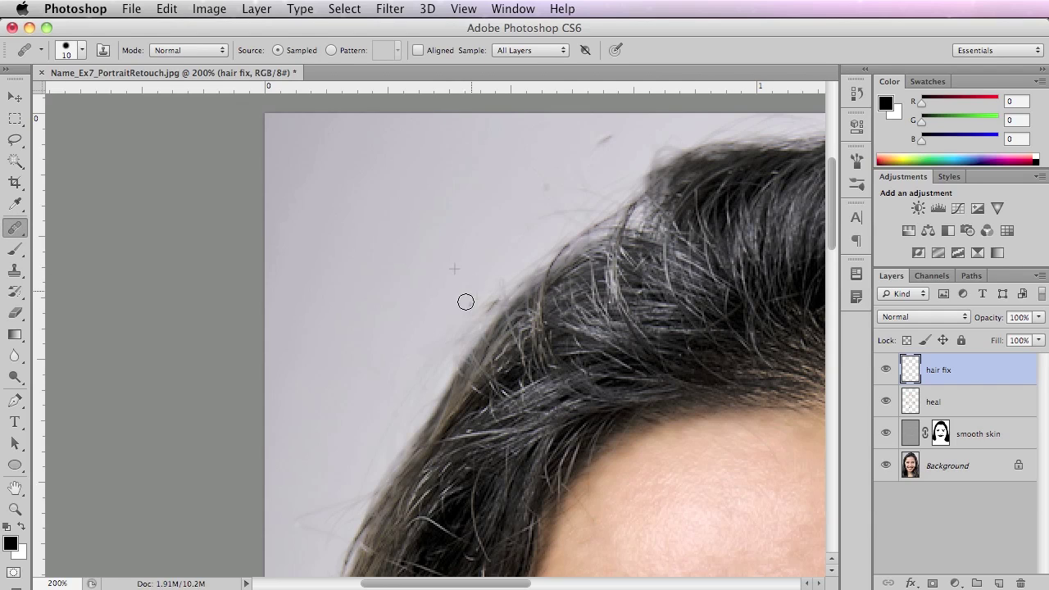
left_click_drag(469, 300, 439, 350)
left_click_drag(504, 283, 450, 336)
left_click_drag(439, 371, 455, 351)
left_click(526, 303)
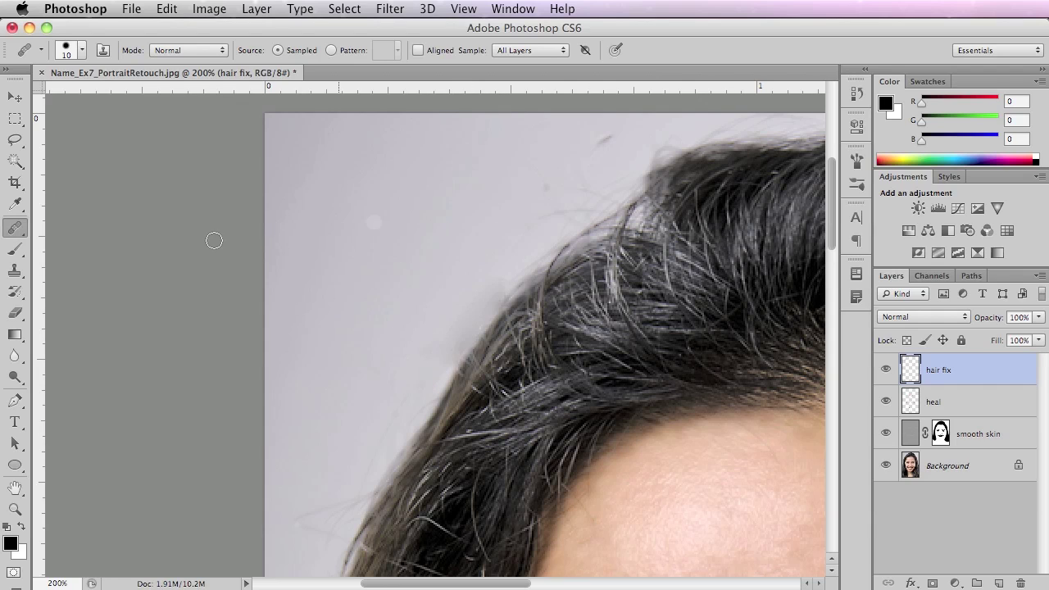
Clone clean background over the blurred left hair edge with the 15 px Clone Stamp at 100% opacity.
left_click_drag(15, 270, 52, 267)
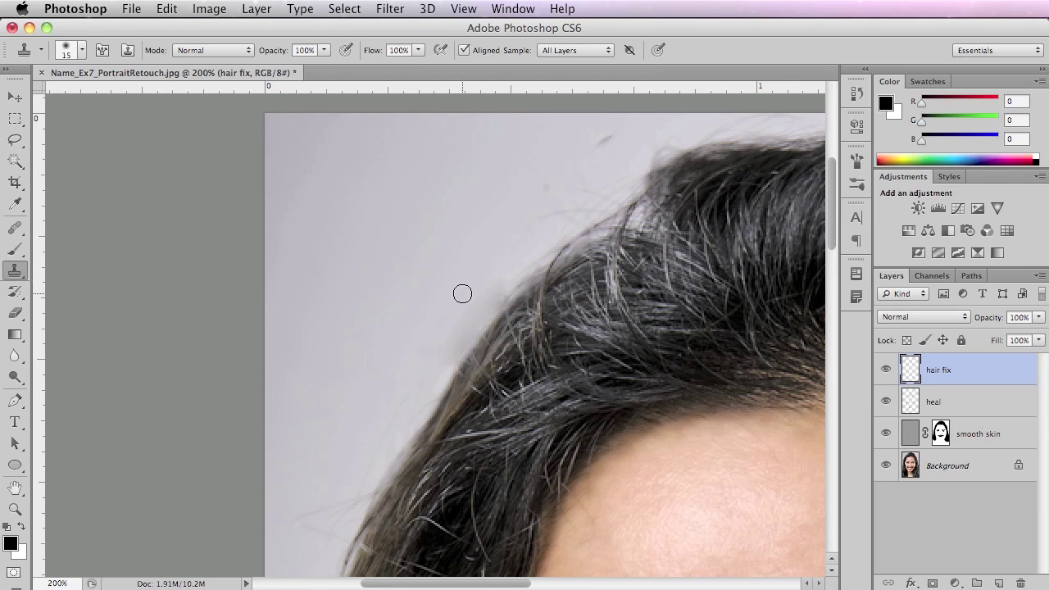
mouse_move(479, 275)
left_mouse_down()
mouse_move(450, 318)
mouse_move(488, 276)
mouse_move(455, 320)
mouse_move(496, 287)
mouse_move(484, 305)
mouse_move(490, 263)
mouse_move(454, 314)
left_mouse_up()
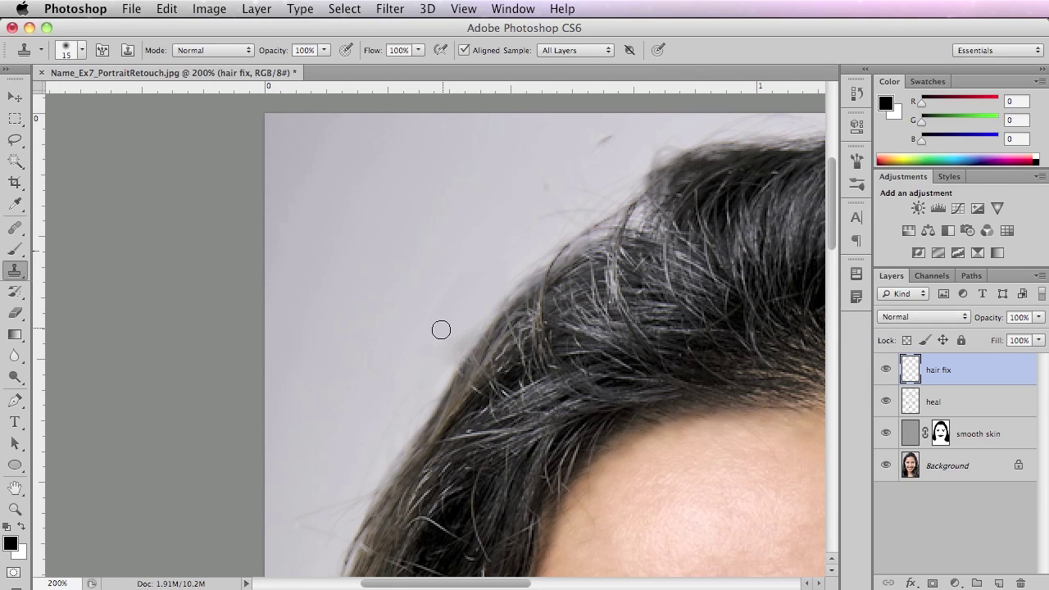
mouse_move(441, 354)
left_mouse_down()
mouse_move(459, 328)
mouse_move(449, 348)
mouse_move(421, 350)
left_mouse_up()
Try to clone background from near the left image edge over the specks above the hair, and undo the stroke.
left_click(343, 201, "alt")
mouse_move(541, 188)
left_mouse_down()
mouse_move(564, 204)
mouse_move(545, 219)
mouse_move(541, 206)
mouse_move(590, 169)
mouse_move(604, 144)
mouse_move(587, 185)
left_mouse_up()
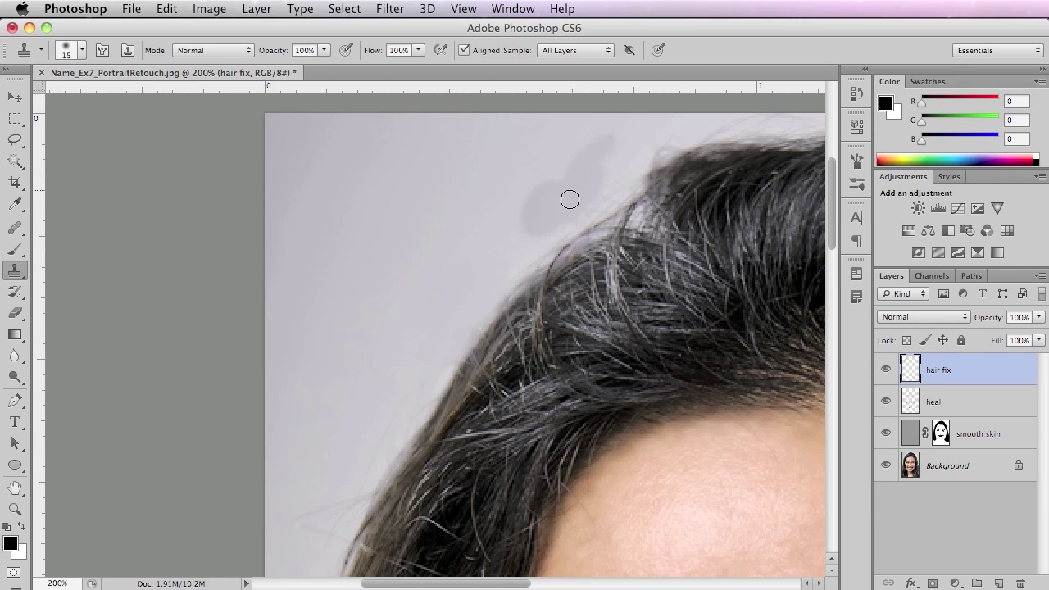
key("super+z")
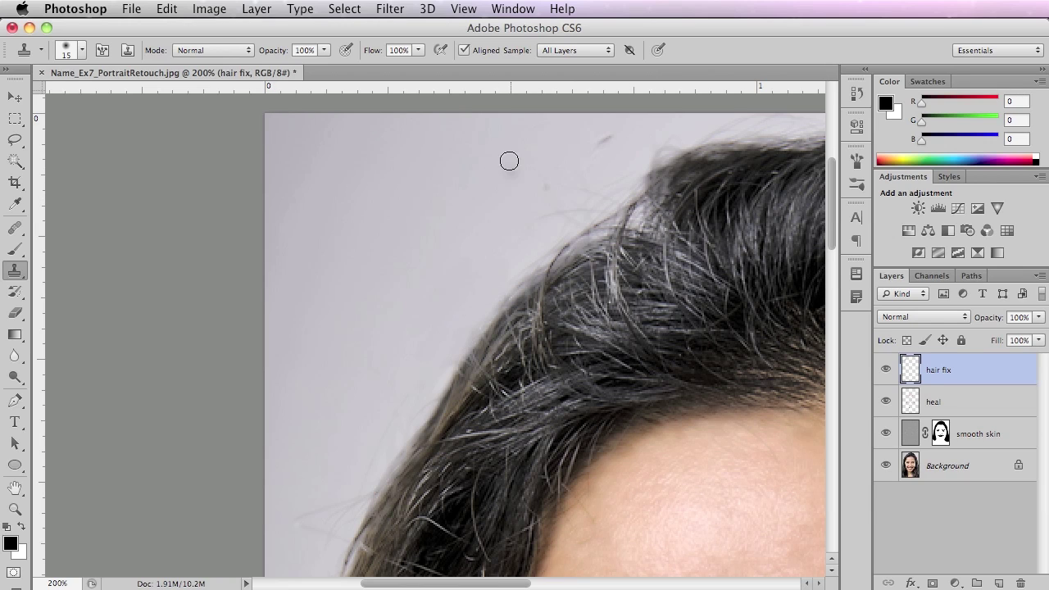
Clone nearby background over the specks and flyaway hairs above the left side of the head.
left_click_drag(544, 183, 543, 186)
left_click_drag(420, 320, 417, 310)
mouse_move(601, 143)
left_mouse_down()
mouse_move(574, 169)
mouse_move(582, 178)
mouse_move(543, 183)
mouse_move(547, 196)
left_mouse_up()
left_click(570, 192)
left_click(595, 208)
Clone background over the flyaway hairs farther down the left side of the hair, resampling nearby tones.
left_click_drag(428, 352, 574, 161)
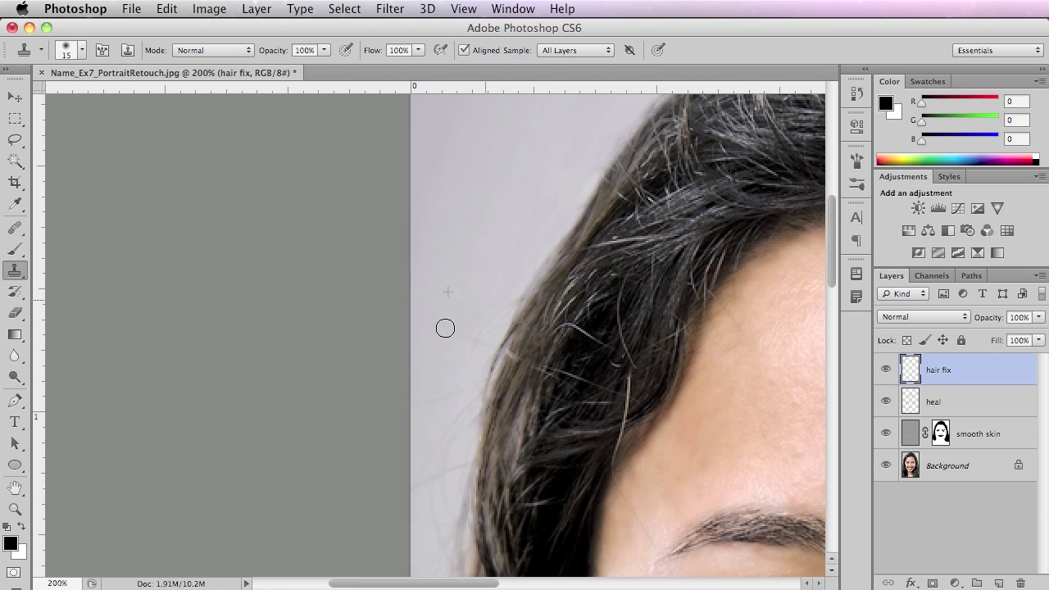
left_click_drag(478, 328, 503, 309)
left_click_drag(424, 407, 460, 371)
left_click(432, 323, "alt")
left_click(465, 379)
left_click(446, 395, "alt")
left_click_drag(428, 448, 413, 482)
Clone background over the two stray hair clumps on the upper-right edge of the hair at 300%.
key("super+0")
left_click(519, 194, "super")
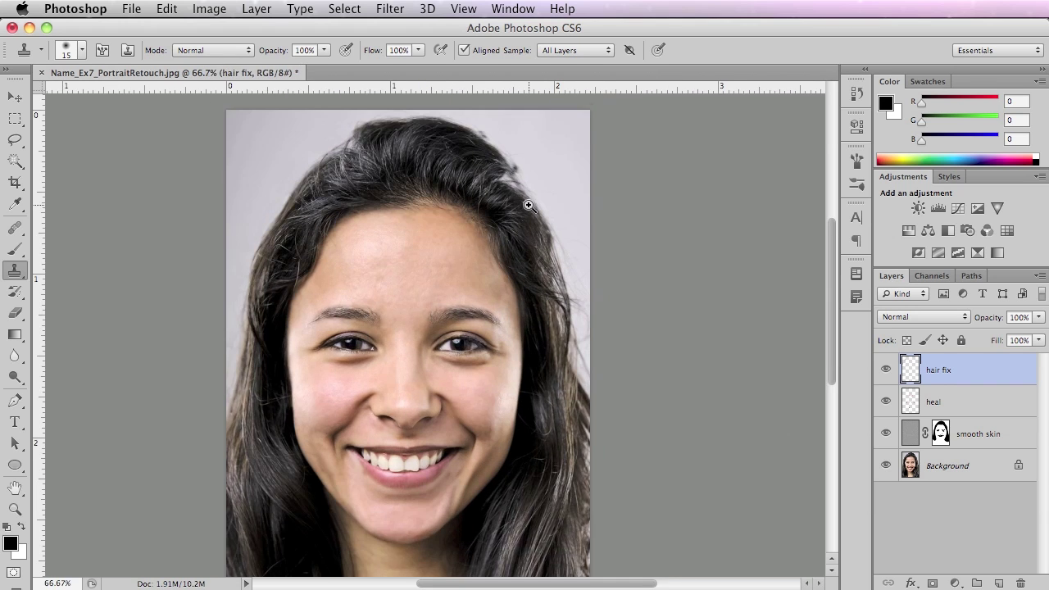
left_click(529, 204, "super")
left_click(522, 179, "super")
left_click(510, 167, "super")
mouse_move(470, 178)
left_mouse_down()
mouse_move(539, 375)
mouse_move(569, 344)
left_mouse_up()
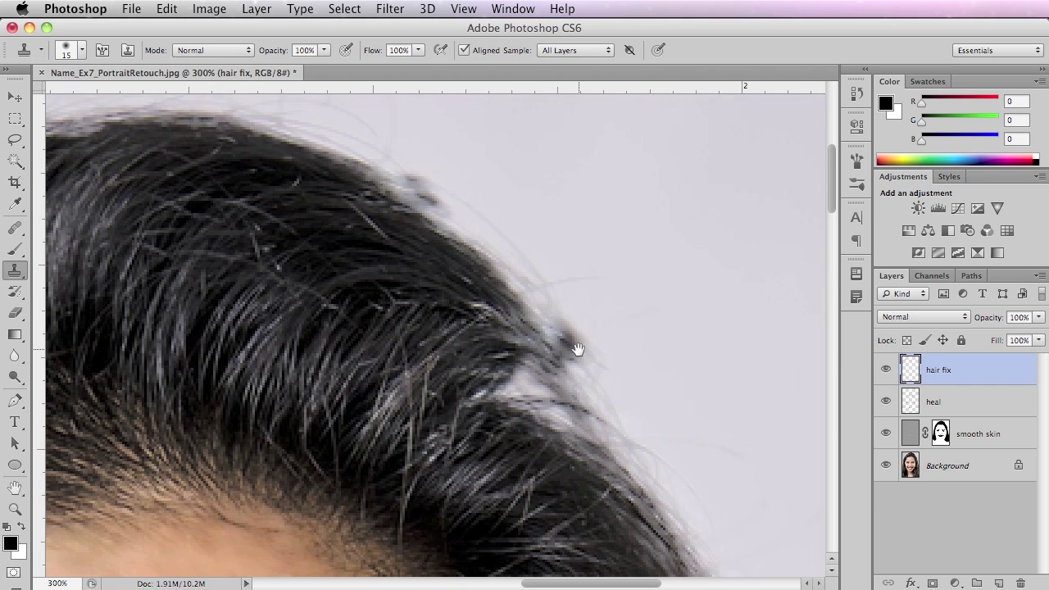
left_click(440, 158, "alt")
left_click_drag(414, 177, 425, 187)
left_click_drag(443, 201, 428, 191)
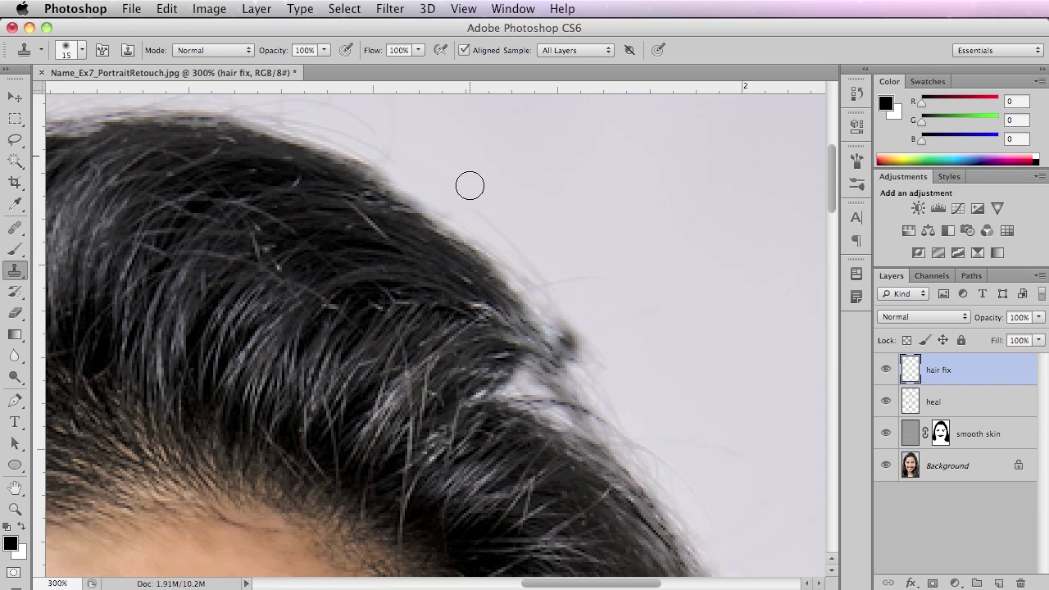
mouse_move(571, 324)
left_mouse_down()
mouse_move(605, 361)
mouse_move(552, 313)
mouse_move(578, 358)
left_mouse_up()
left_click_drag(551, 307, 598, 379)
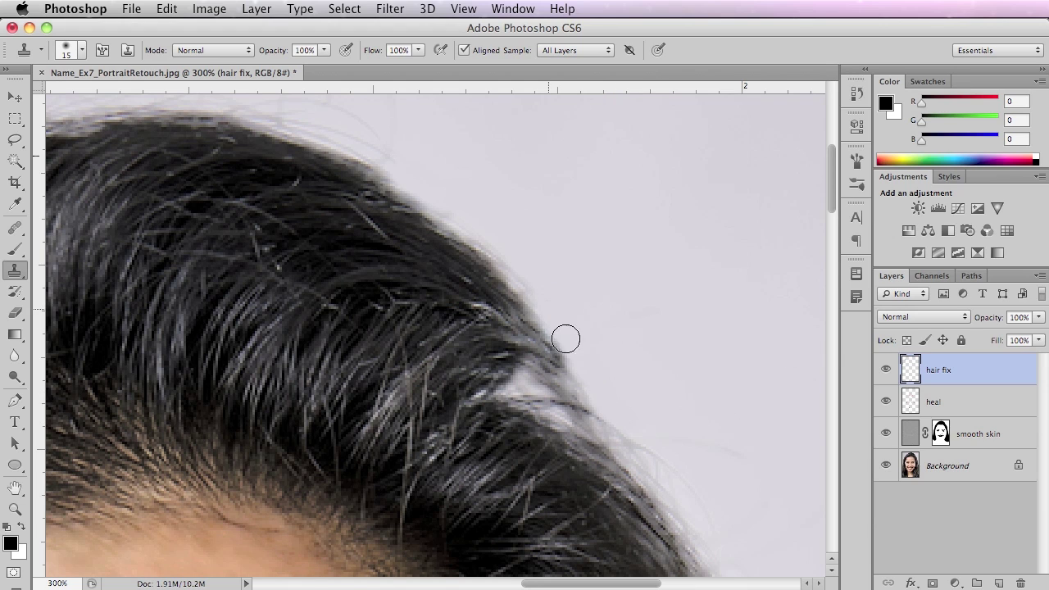
Clone background over the flyaway hairs above the top and upper-right edge of the hair, resampling nearby tones.
left_click_drag(502, 218, 579, 300)
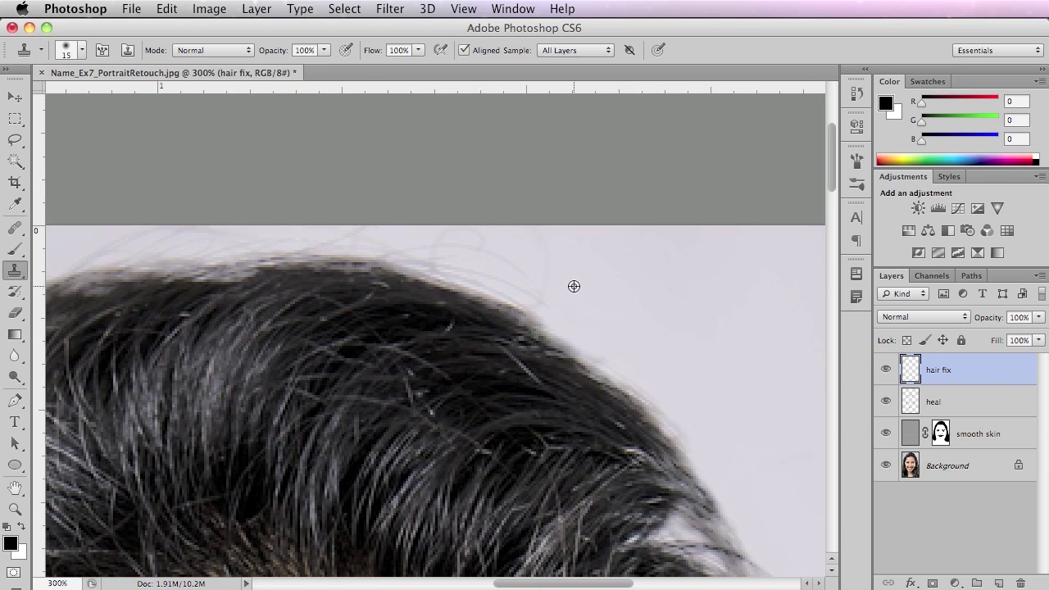
mouse_move(505, 284)
left_mouse_down()
mouse_move(542, 297)
mouse_move(503, 263)
mouse_move(428, 252)
left_mouse_up()
left_click(577, 307, "alt")
left_click(560, 282, "alt")
mouse_move(506, 282)
left_mouse_down()
mouse_move(414, 269)
mouse_move(395, 251)
left_mouse_up()
left_click(544, 268, "alt")
left_click(486, 257, "alt")
mouse_move(482, 237)
left_mouse_down()
mouse_move(447, 250)
mouse_move(383, 238)
mouse_move(407, 247)
left_mouse_up()
left_click(506, 249, "alt")
left_click_drag(342, 241, 301, 242)
Clone clean background over the wispy hairs above the upper-left part of the crown.
key("space")
left_click_drag(428, 294, 646, 301)
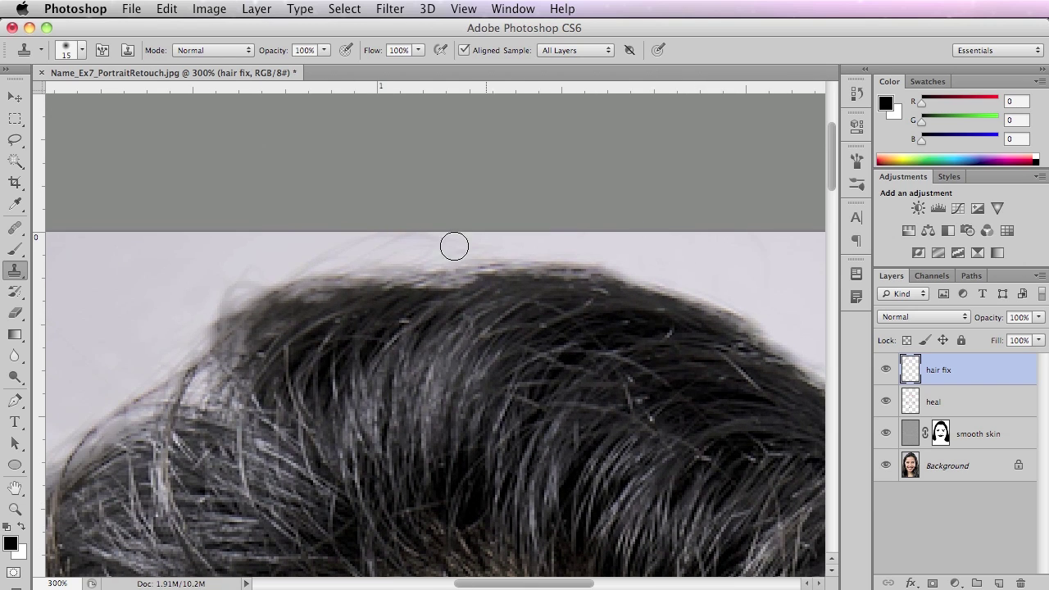
left_click(237, 259, "alt")
mouse_move(316, 257)
left_mouse_down()
mouse_move(353, 237)
mouse_move(464, 242)
left_mouse_up()
left_click(208, 256, "alt")
Clone background over the loose strands along the right side of the hair, from the temple down past the eye.
left_click(531, 433, "alt+super")
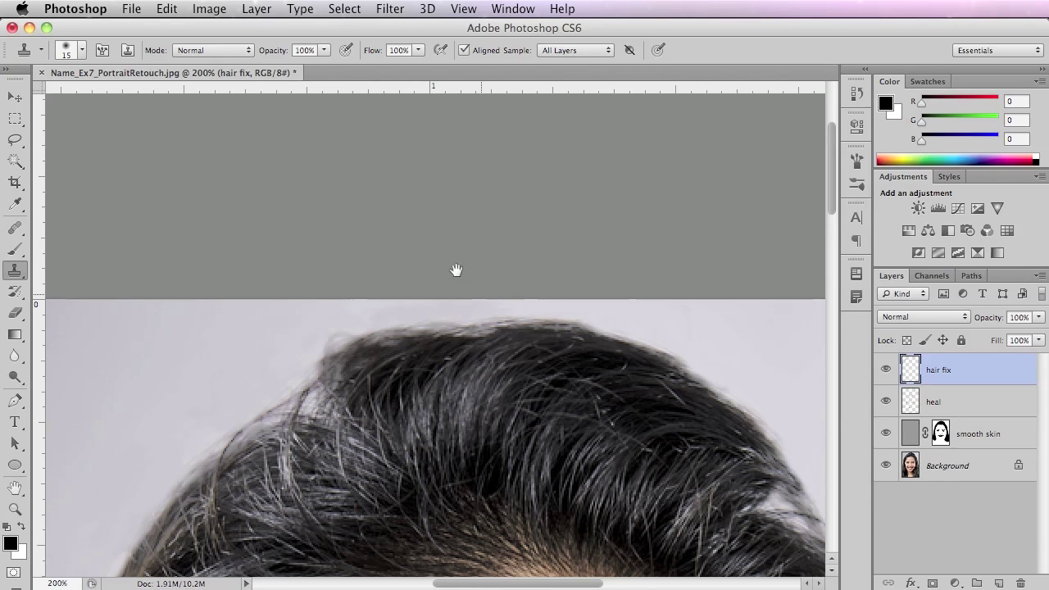
scroll(457, 270, "down", 5)
scroll(457, 270, "right", 7)
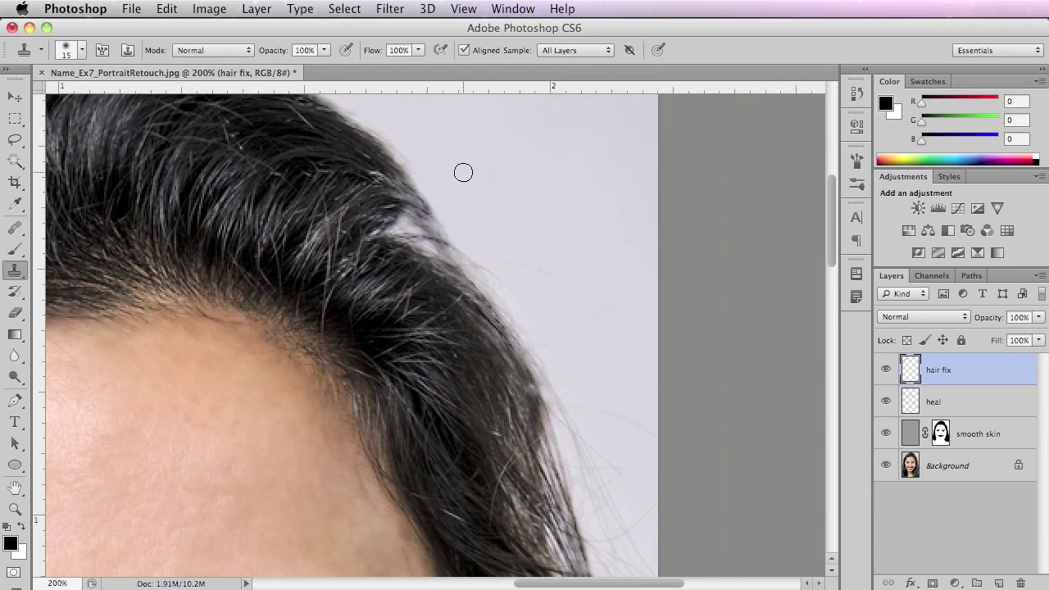
scroll(507, 237, "down", 10)
scroll(525, 344, "right", 4)
scroll(541, 454, "up", 2)
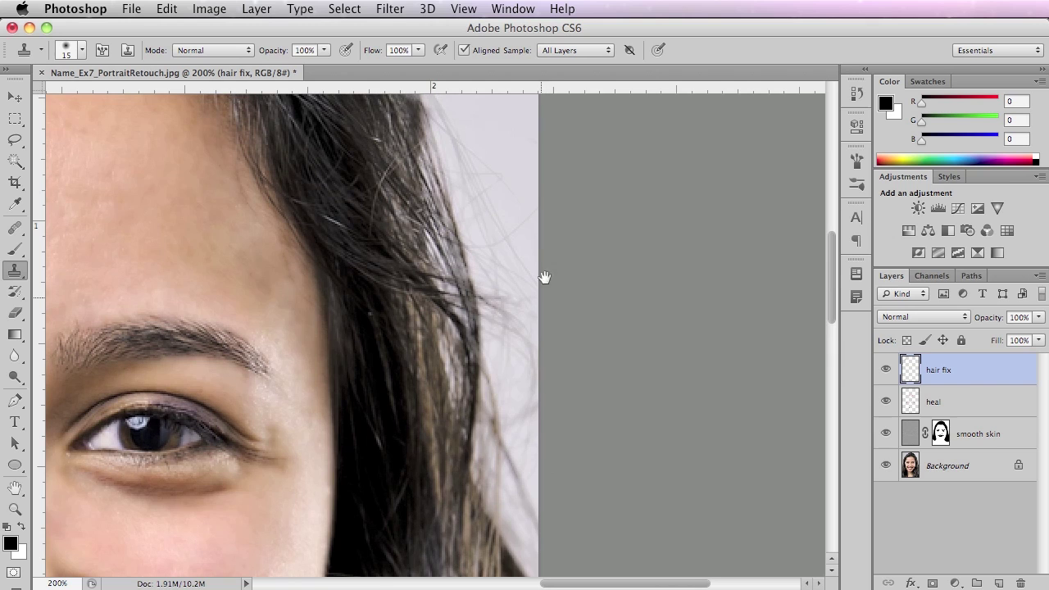
left_click_drag(505, 180, 539, 274)
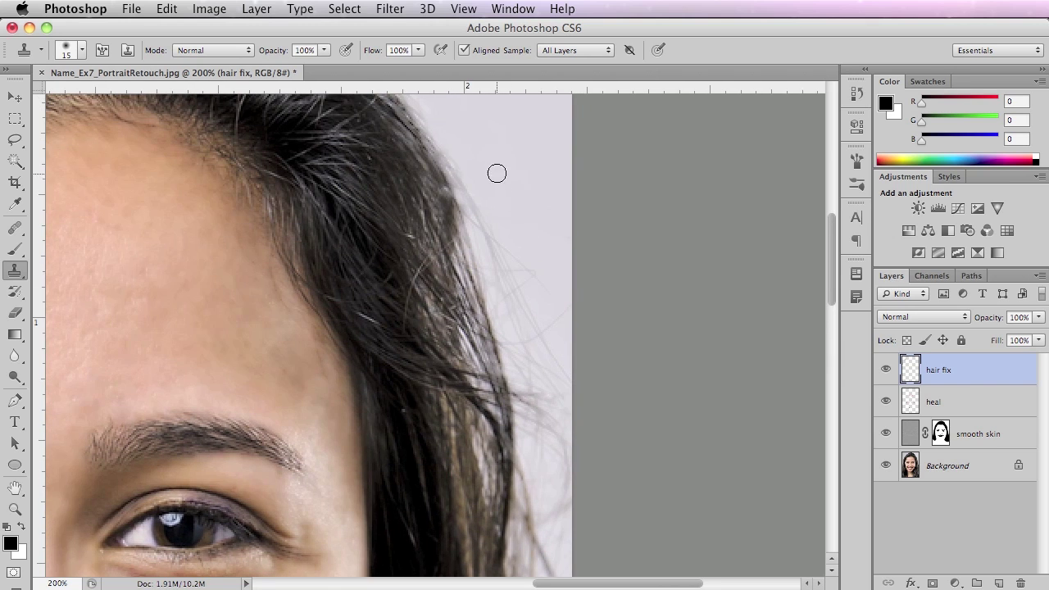
mouse_move(488, 217)
left_mouse_down()
mouse_move(504, 244)
mouse_move(509, 283)
mouse_move(513, 238)
mouse_move(539, 276)
mouse_move(548, 272)
mouse_move(547, 217)
mouse_move(557, 231)
mouse_move(526, 222)
mouse_move(503, 293)
left_mouse_up()
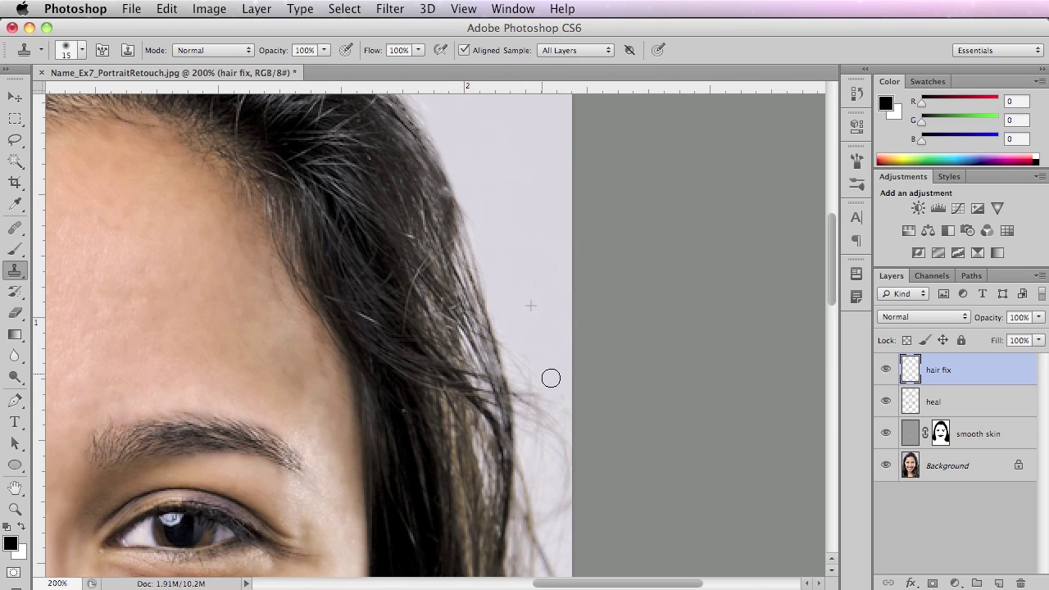
mouse_move(509, 324)
left_mouse_down()
mouse_move(538, 386)
mouse_move(523, 388)
mouse_move(523, 401)
mouse_move(546, 408)
mouse_move(525, 334)
mouse_move(527, 422)
mouse_move(548, 428)
mouse_move(536, 435)
mouse_move(564, 412)
mouse_move(572, 456)
mouse_move(544, 385)
mouse_move(547, 243)
left_mouse_up()
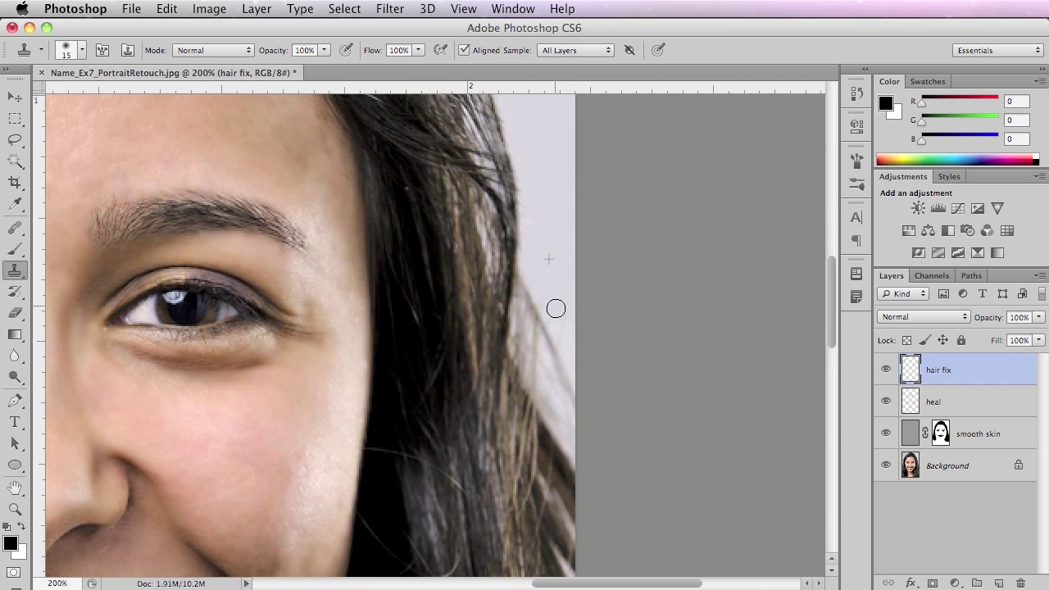
left_click_drag(559, 324, 554, 278)
Clone background along the upper-right hair contour at 300% to clean up the remaining wisps up to the crown.
left_click(501, 407, "alt")
left_click(486, 417, "alt")
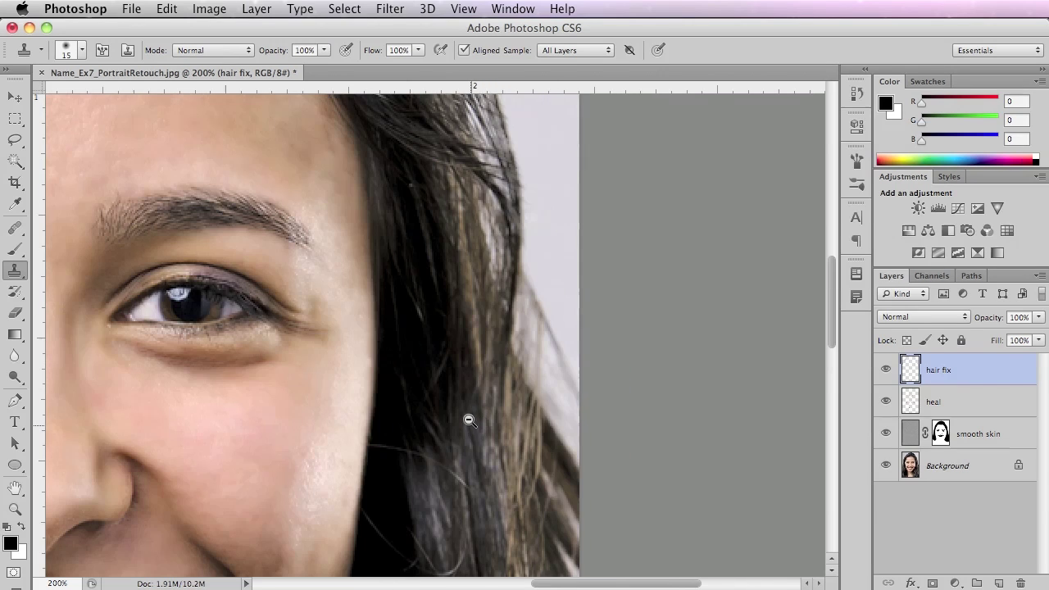
left_click(473, 422, "alt")
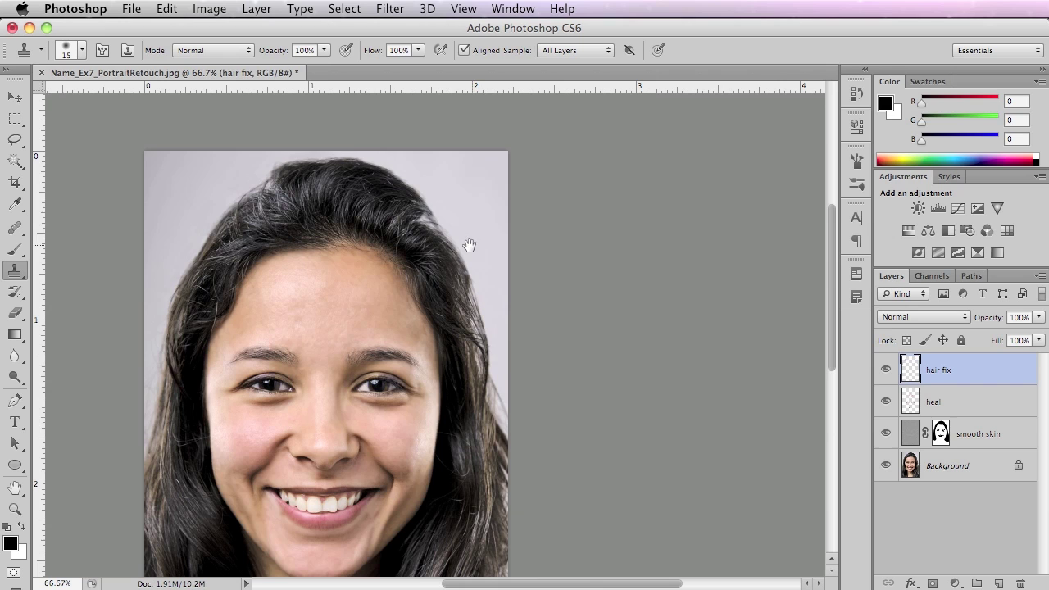
left_click(459, 248, "super")
left_click(459, 248, "super")
left_click(458, 250, "super")
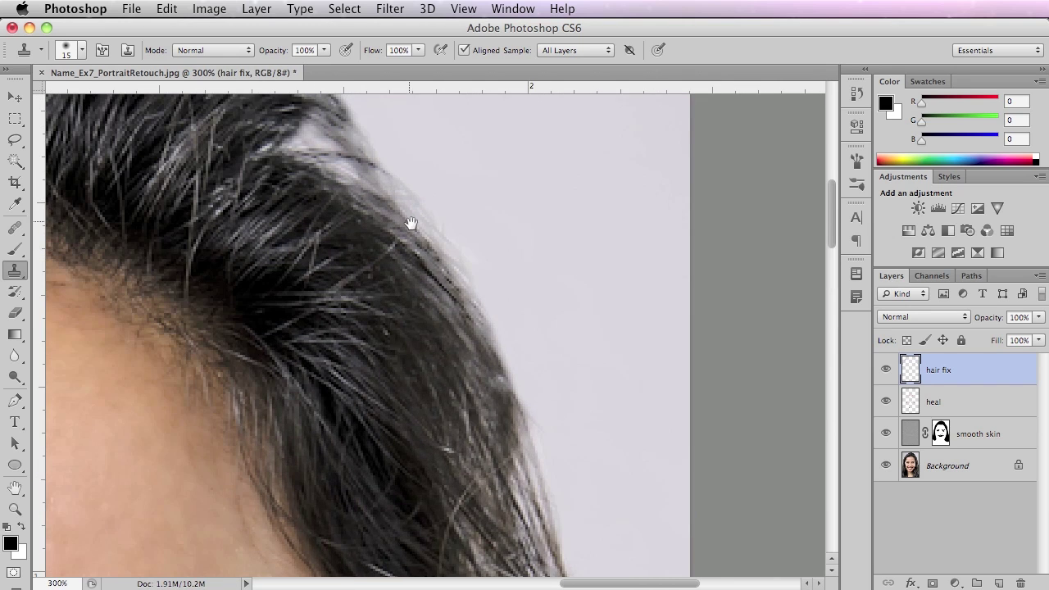
left_click_drag(414, 226, 534, 326)
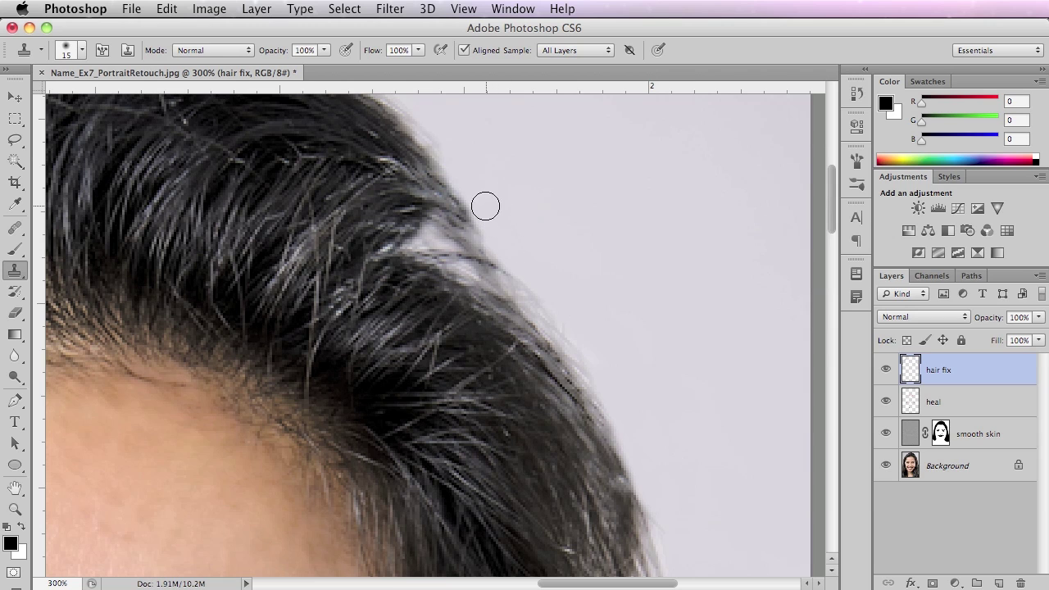
left_click_drag(532, 220, 615, 316)
left_click(552, 228, "alt")
mouse_move(536, 246)
left_mouse_down()
mouse_move(490, 199)
mouse_move(430, 163)
mouse_move(389, 154)
left_mouse_up()
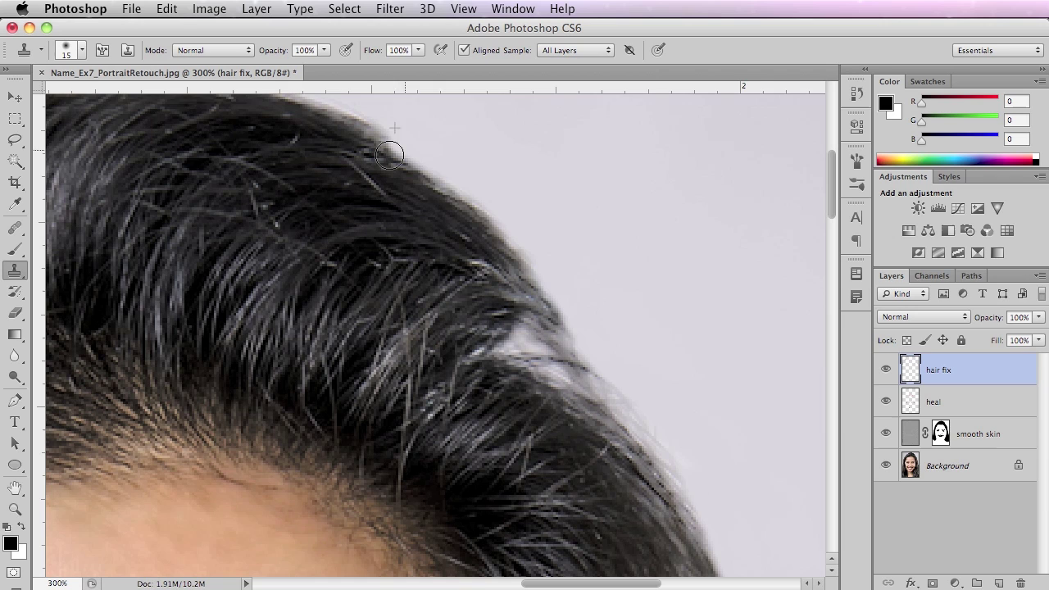
left_click_drag(489, 205, 606, 364)
left_click_drag(518, 287, 487, 270)
left_click_drag(516, 286, 444, 259)
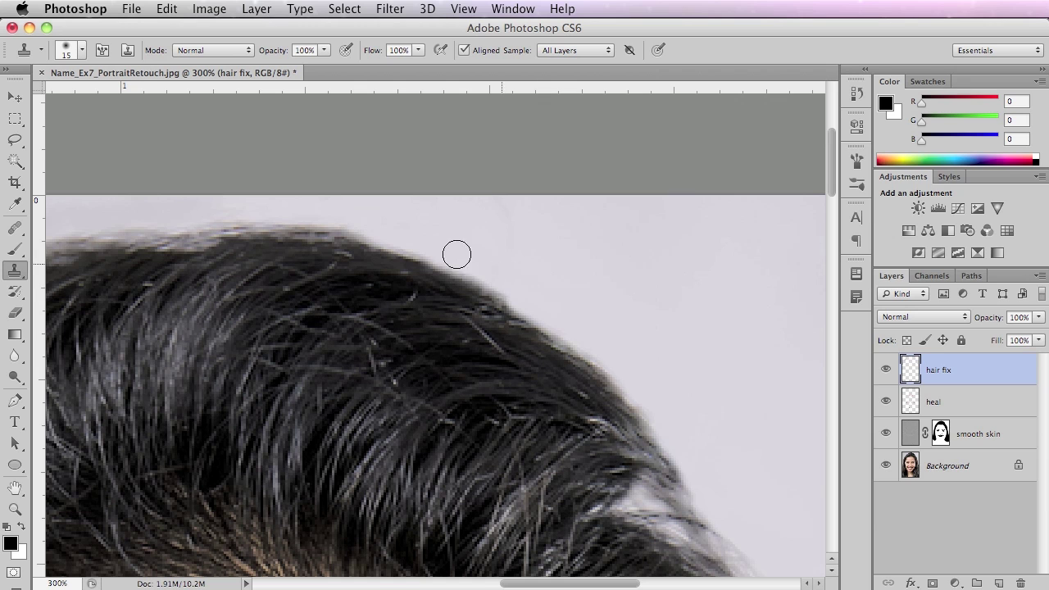
Compare the whole portrait with and without the hair fix layer at 50%.
left_click(549, 419, "alt+super")
left_click(559, 439, "alt+super")
left_click(569, 462, "alt+super")
left_click(569, 462, "alt+super")
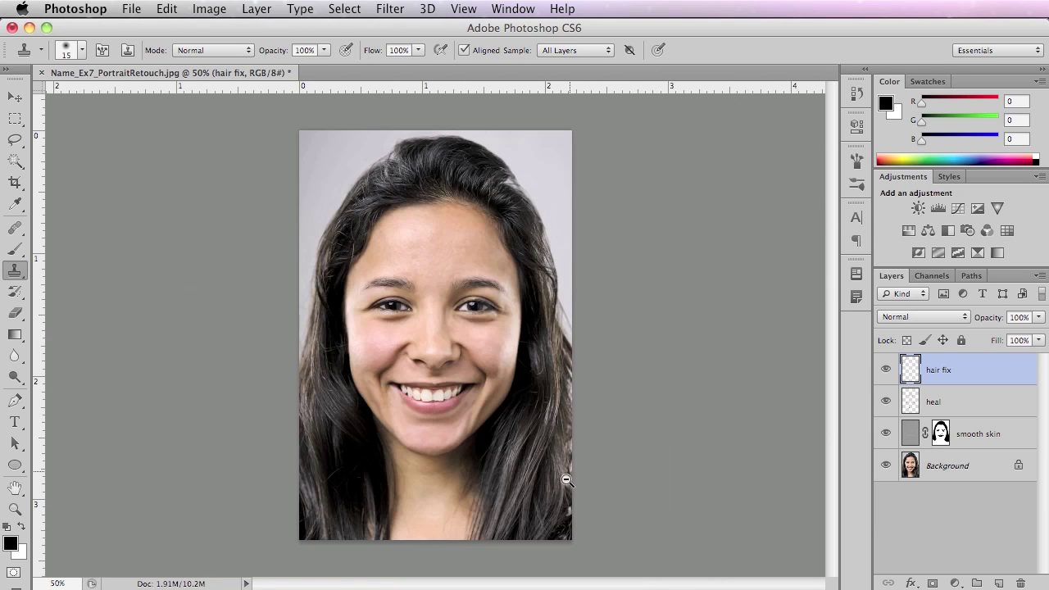
left_click(886, 372)
left_click(885, 372)
Compare the upper-right hair edge with and without the hair fix layer at 200%.
left_click(438, 306, "super")
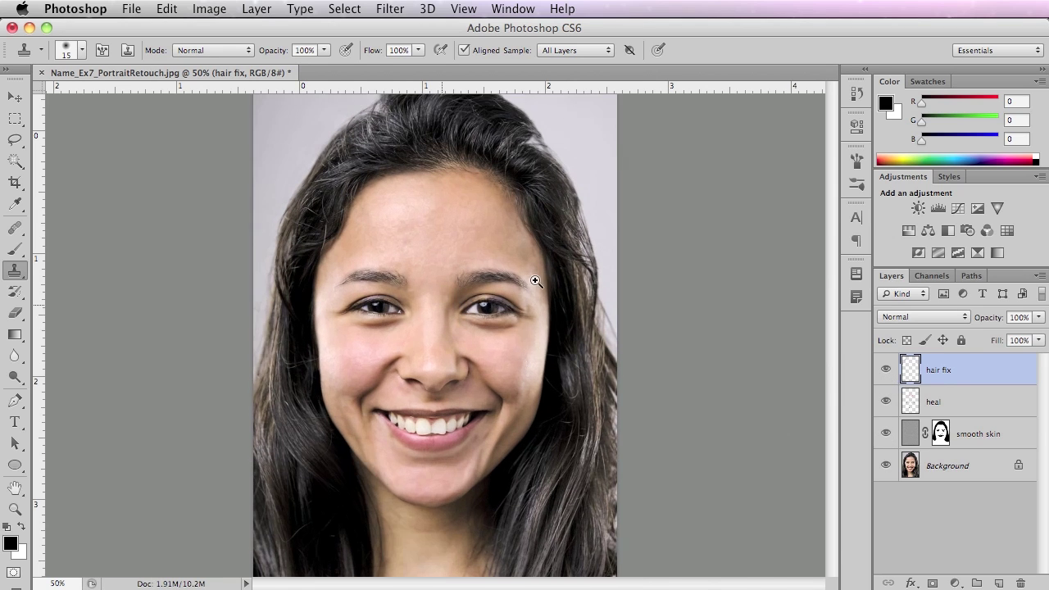
left_click(410, 216, "super")
left_click(420, 212, "super")
scroll(307, 466, "up", 5)
scroll(306, 467, "right", 5)
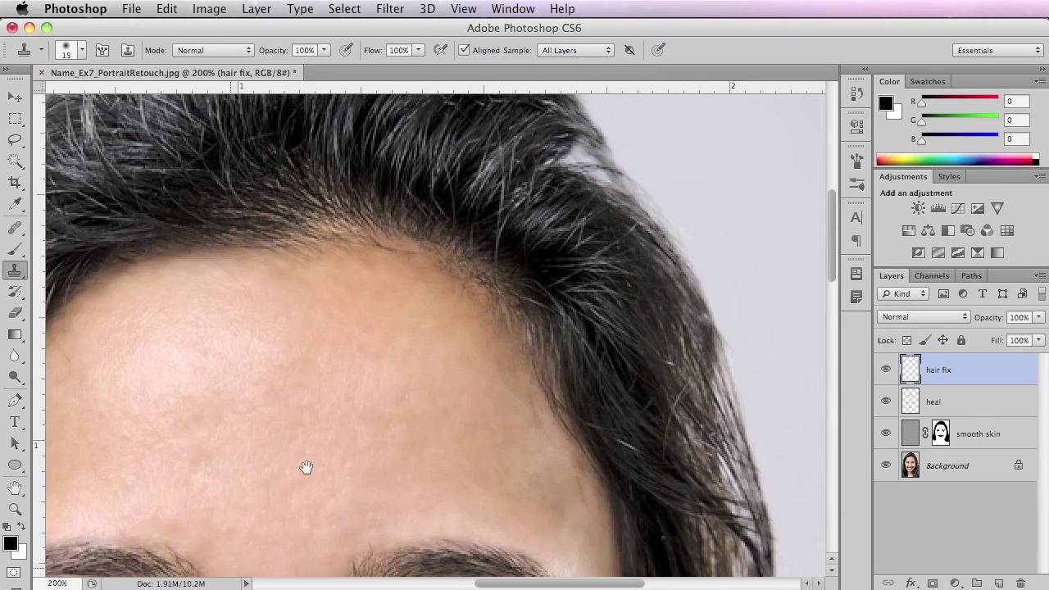
scroll(713, 278, "up", 3)
scroll(713, 279, "left", 4)
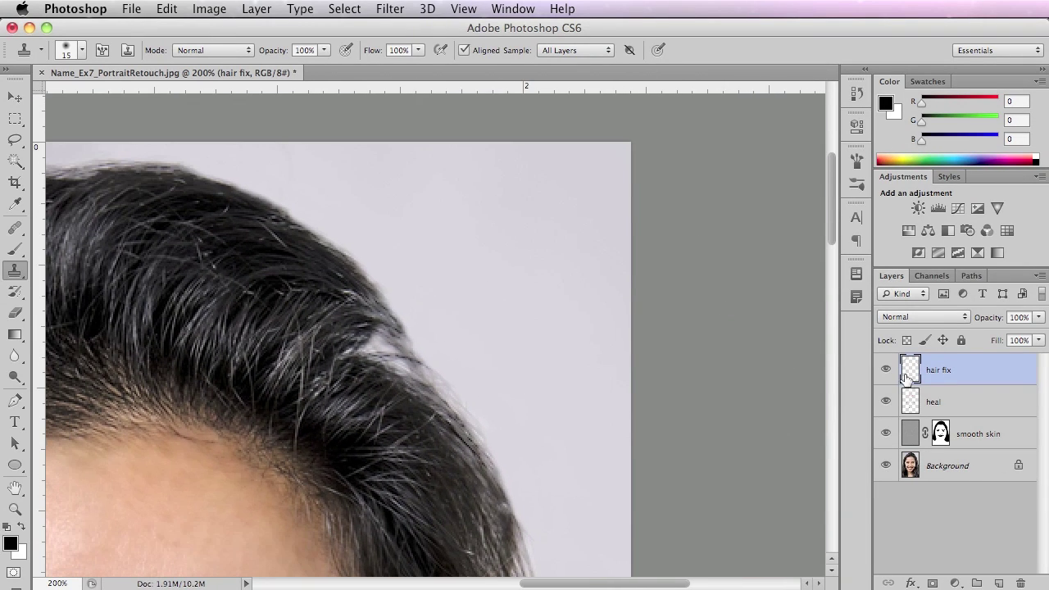
left_click(885, 370)
left_click(886, 370)
left_click(886, 369)
left_click(886, 369)
Compare the hair beside the right eye with and without the hair fix layer.
scroll(507, 472, "down", 10)
scroll(507, 472, "right", 5)
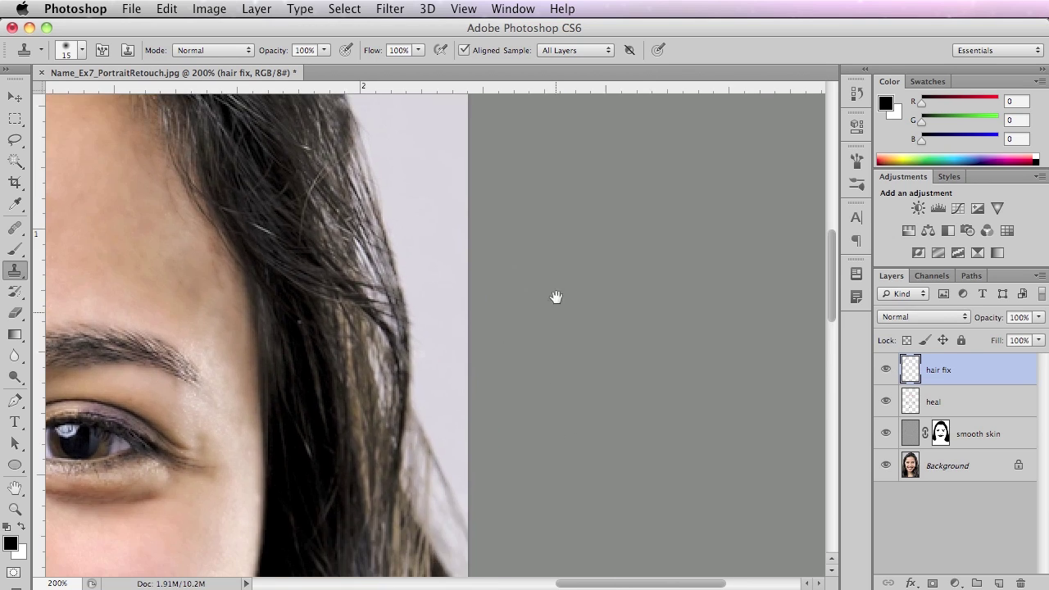
left_click(886, 369)
left_click(885, 369)
left_click(886, 369)
left_click(886, 369)
left_click(392, 408, "alt")
left_click(392, 409, "alt")
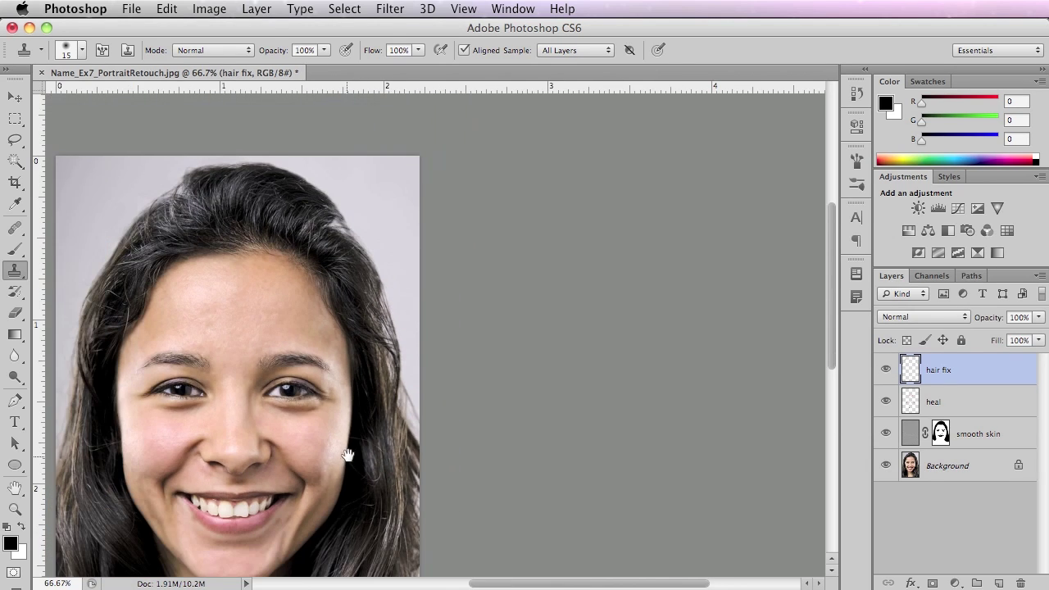
Select the iris of the eye on the left with the Elliptical Marquee tool at 300%.
left_click_drag(348, 456, 582, 355)
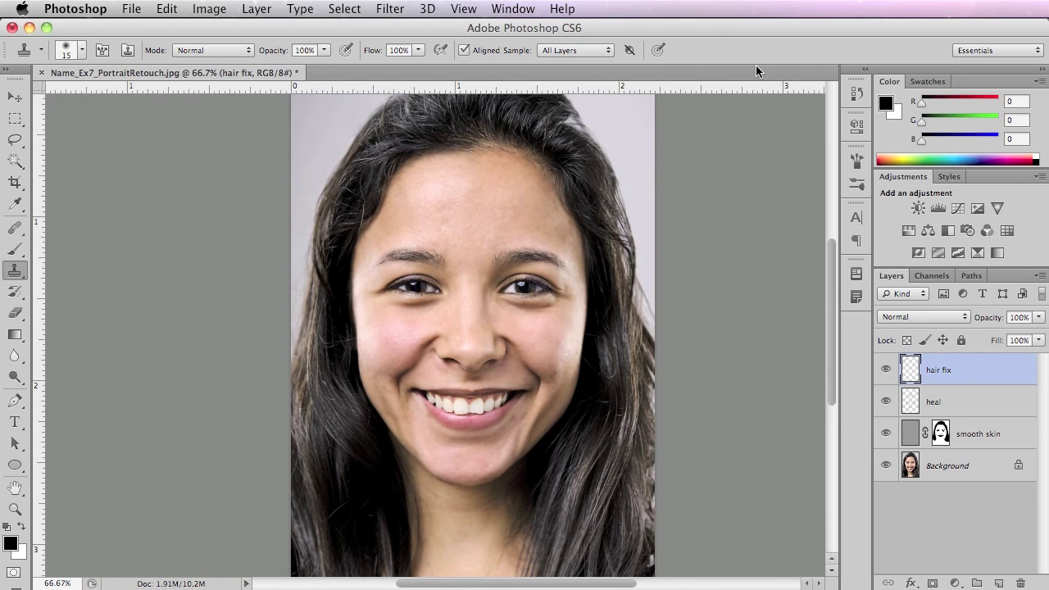
left_click(534, 297, "super")
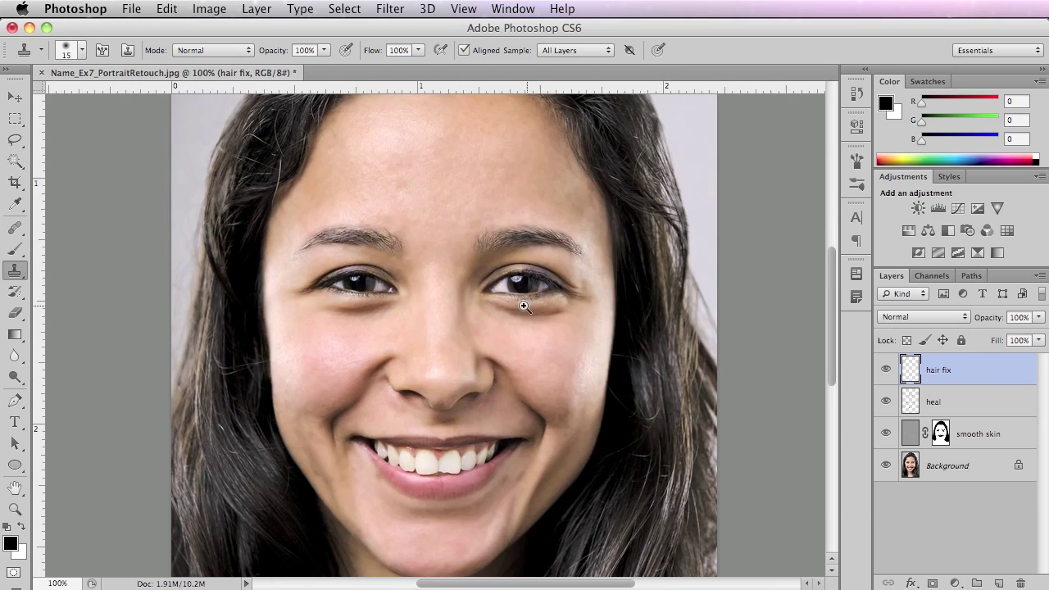
left_click(450, 321, "super")
left_click(377, 301, "super")
left_click_drag(312, 309, 385, 375)
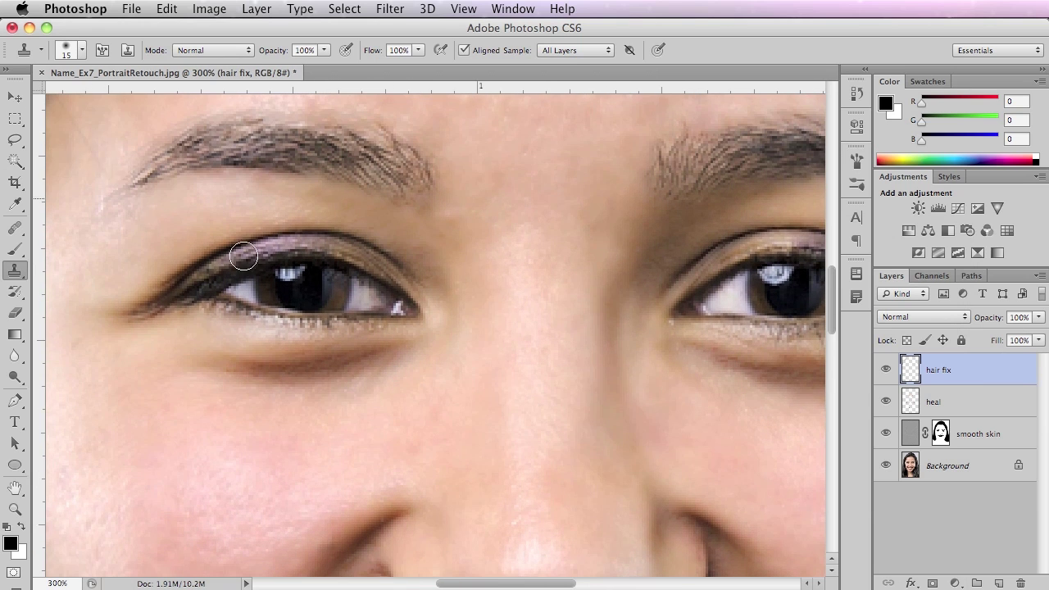
left_click(18, 141)
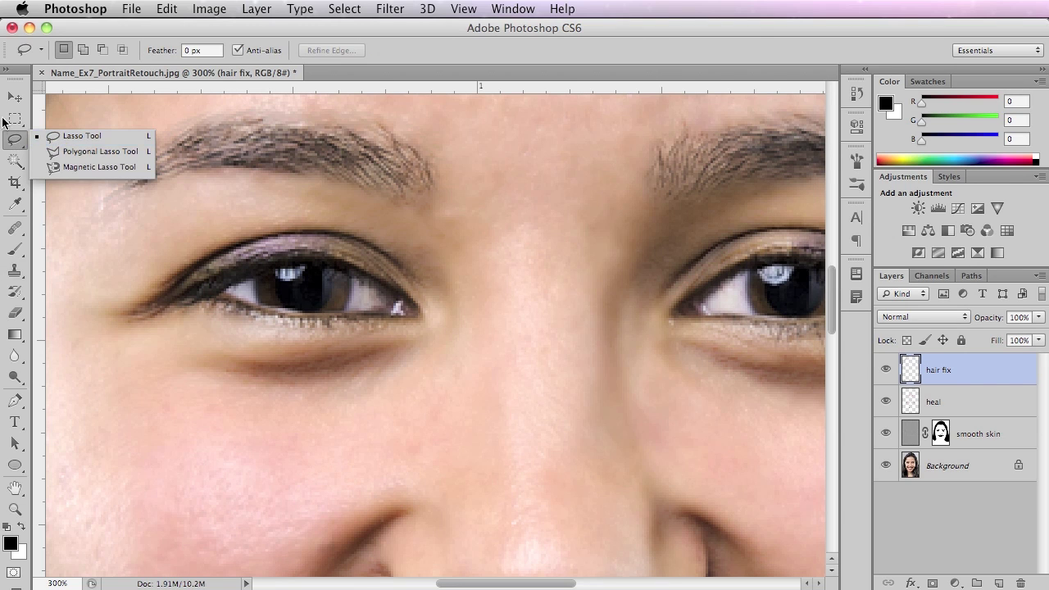
left_click(22, 122)
left_click(18, 121)
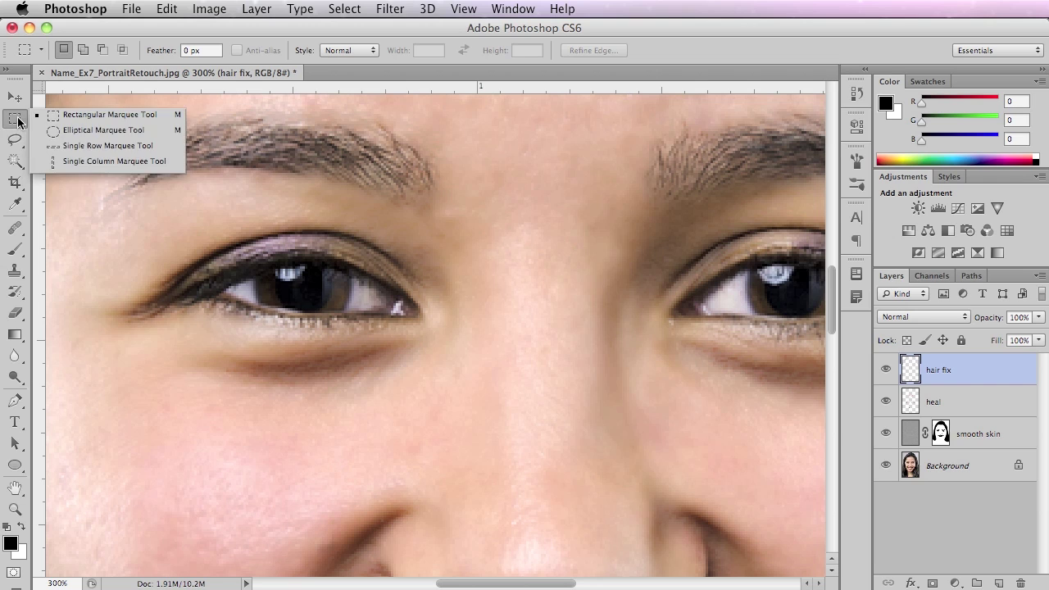
left_click(59, 128)
left_click_drag(256, 232, 353, 331)
Add a circle around the iris of the eye on the right to the elliptical selection.
left_click_drag(623, 295, 472, 317)
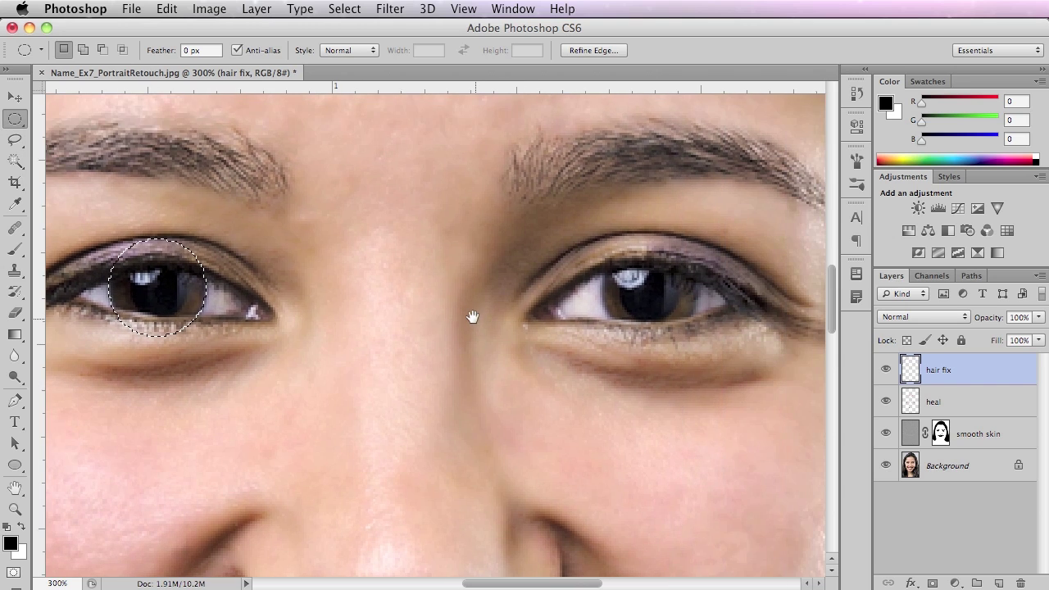
left_click(82, 50)
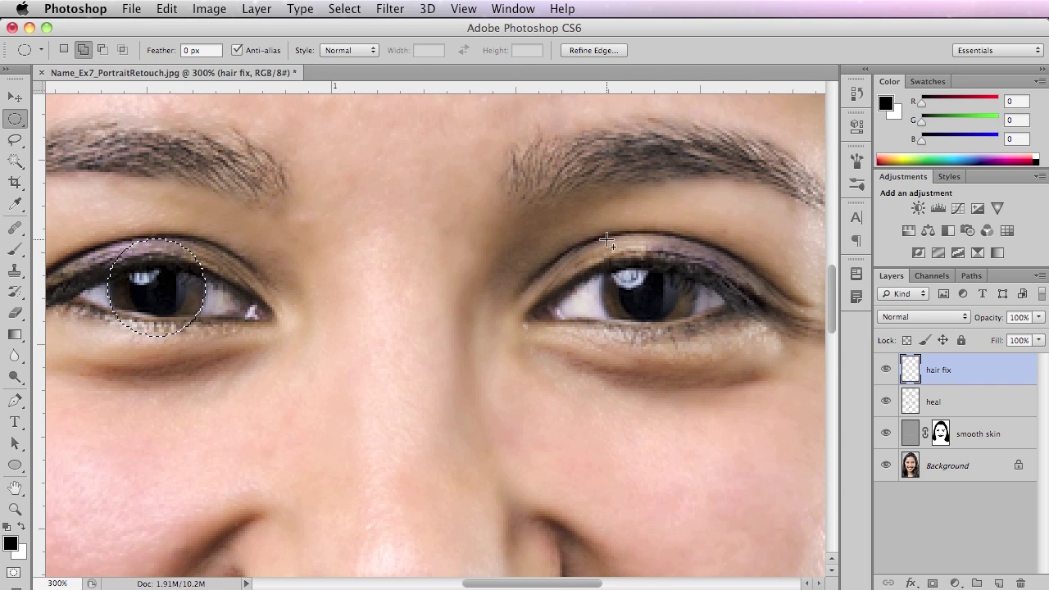
left_click_drag(605, 242, 693, 339)
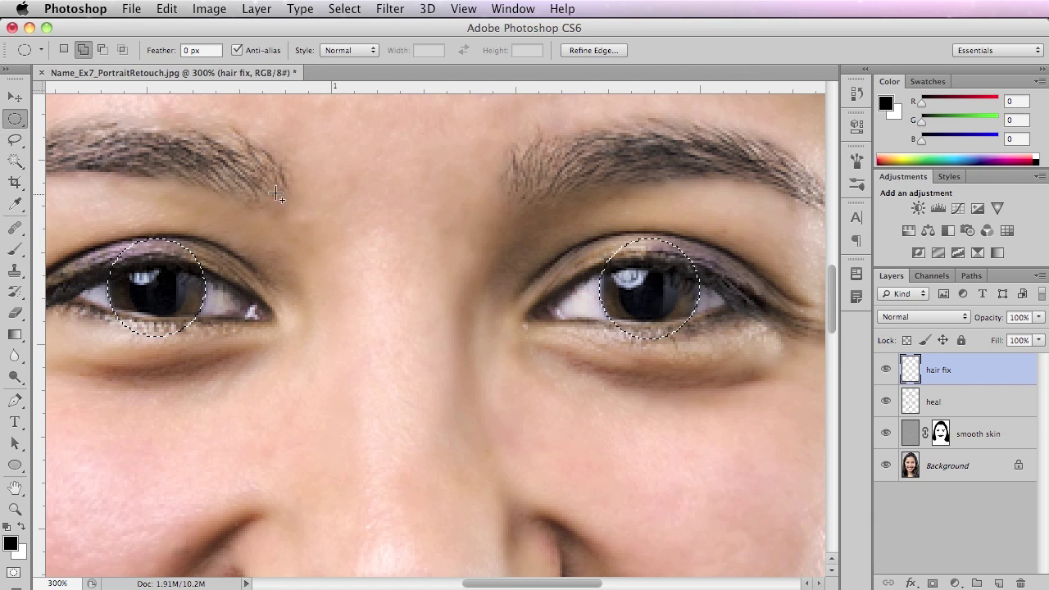
Subtract the upper and lower eyelid areas from the left iris selection with the Lasso tool.
mouse_move(13, 142)
left_mouse_down()
mouse_move(47, 137)
mouse_move(55, 157)
mouse_move(48, 136)
left_mouse_up()
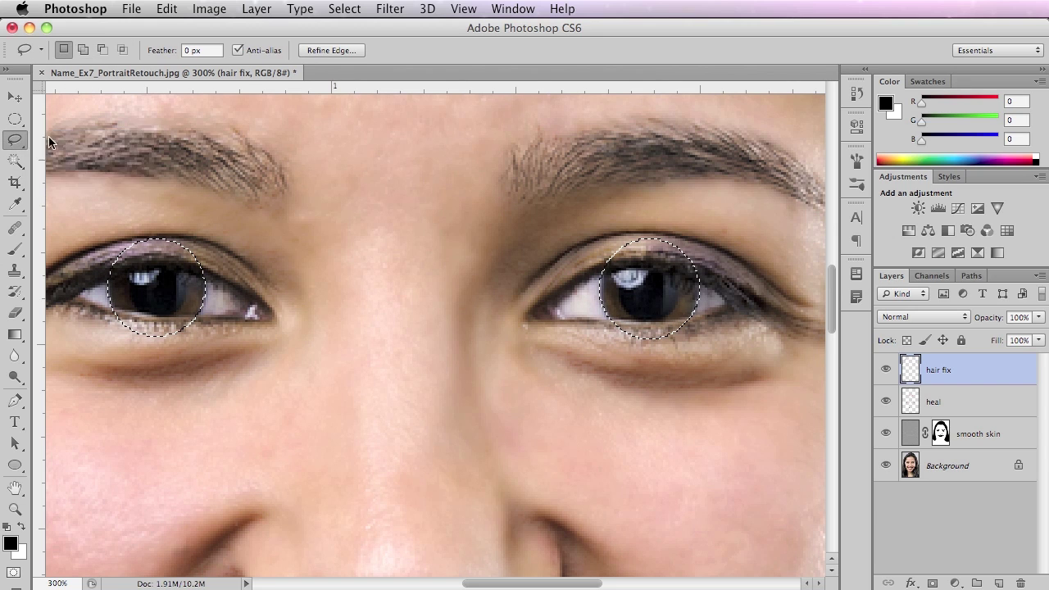
left_click(104, 50)
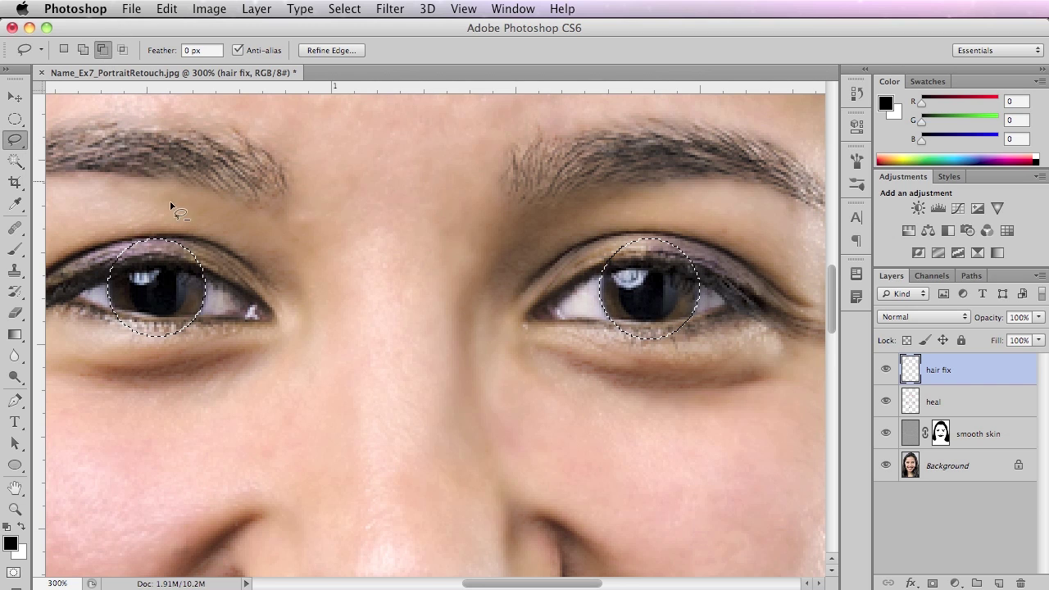
mouse_move(124, 220)
left_mouse_down()
mouse_move(99, 278)
mouse_move(164, 259)
mouse_move(230, 267)
left_mouse_up()
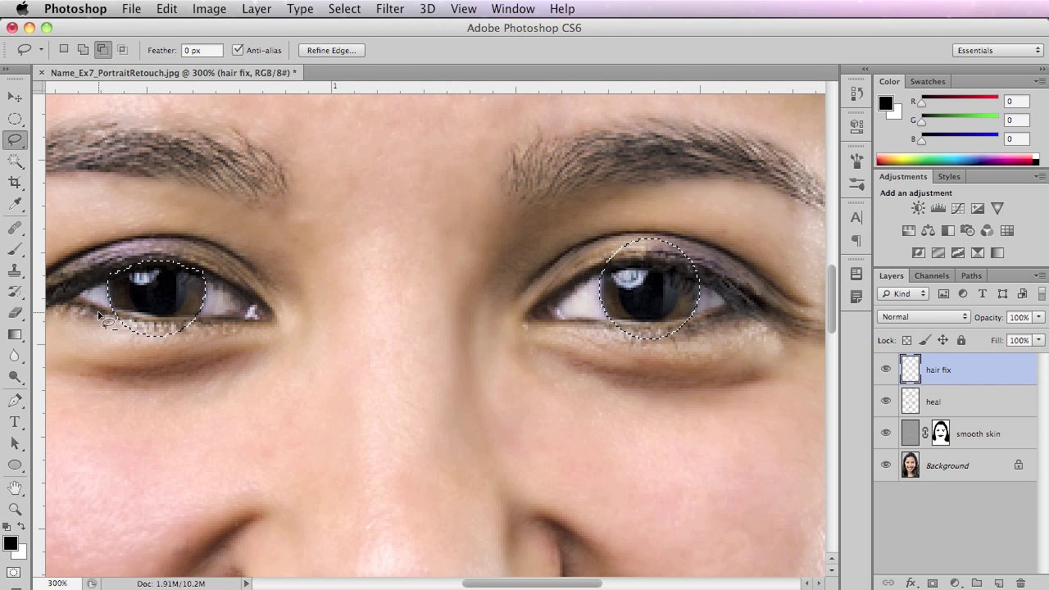
left_click_drag(141, 316, 238, 334)
Subtract the upper and lower eyelid areas from the right iris selection.
mouse_move(594, 236)
left_mouse_down()
mouse_move(606, 244)
mouse_move(605, 273)
mouse_move(674, 268)
mouse_move(705, 229)
left_mouse_up()
left_click_drag(600, 320, 688, 318)
left_click_drag(720, 332, 709, 338)
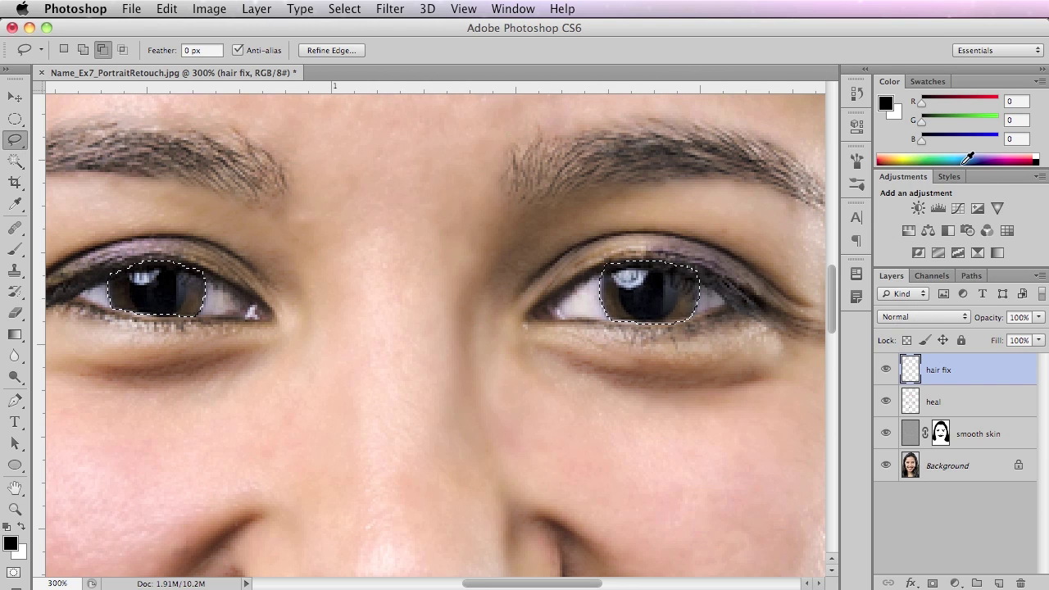
Add a Curves adjustment layer masked to the selected irises and raise the RGB curve's midtones to brighten them.
left_click(958, 210)
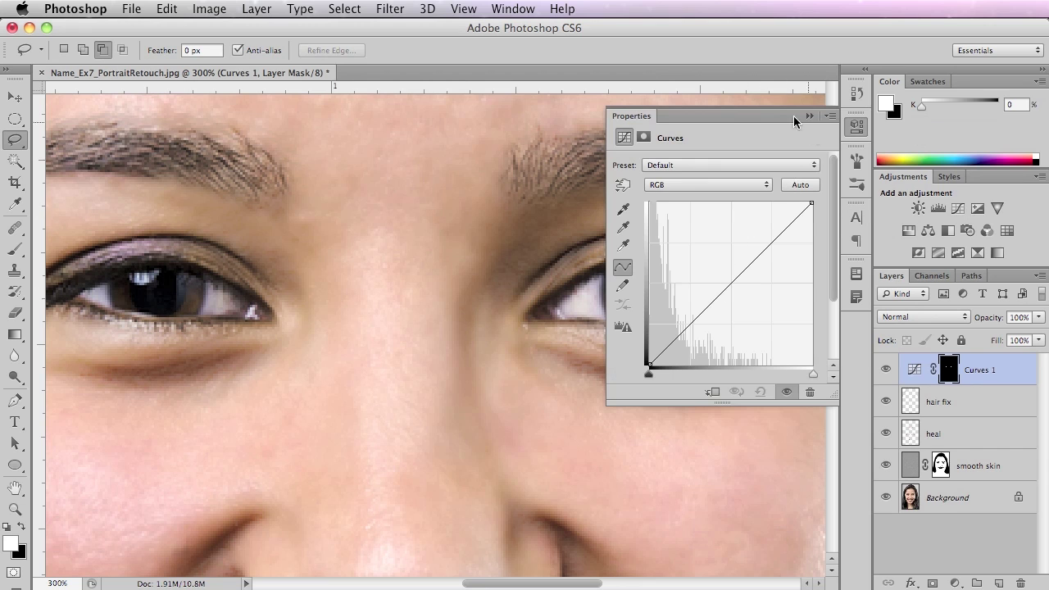
left_click_drag(488, 298, 300, 304)
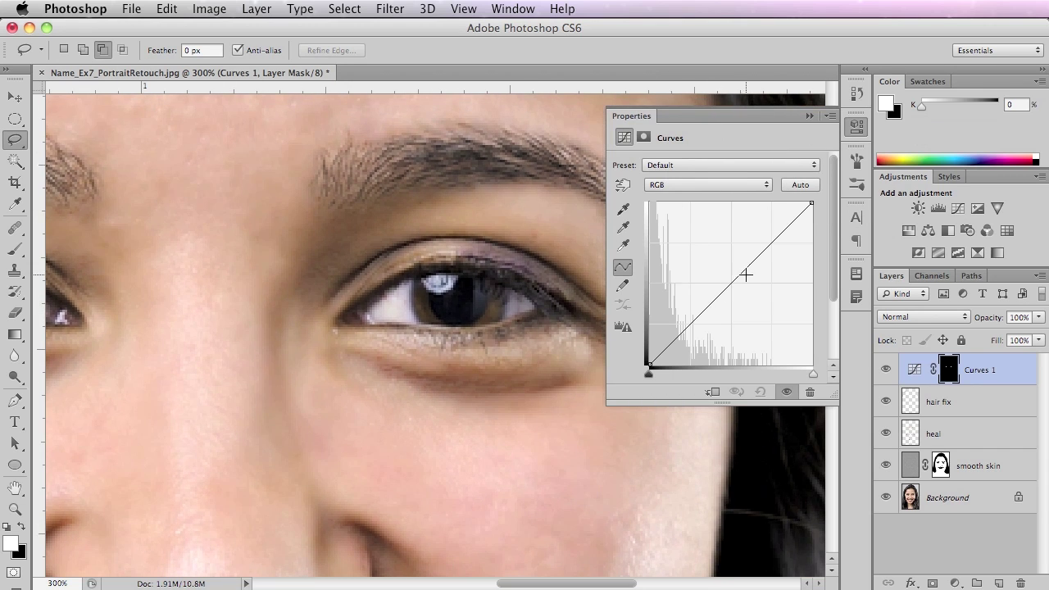
mouse_move(747, 271)
left_mouse_down()
mouse_move(730, 218)
mouse_move(736, 272)
mouse_move(747, 254)
mouse_move(735, 266)
mouse_move(743, 296)
mouse_move(741, 260)
mouse_move(716, 250)
mouse_move(742, 255)
mouse_move(719, 246)
mouse_move(731, 264)
left_mouse_up()
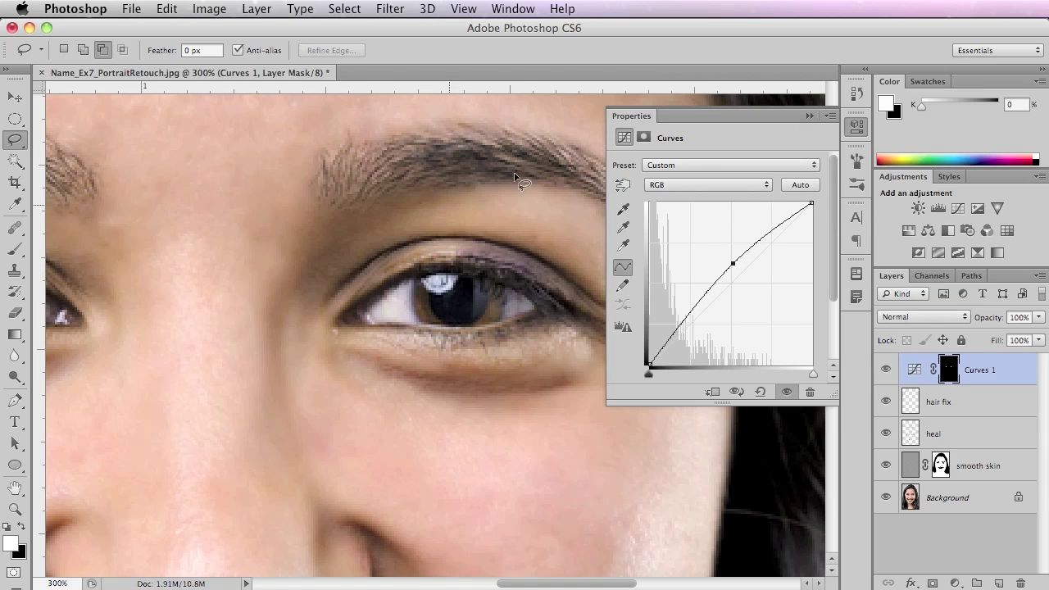
Compare the whole face with and without the Curves adjustment on the irises.
left_click(813, 116)
left_click_drag(271, 336, 560, 319)
left_click(492, 356, "alt")
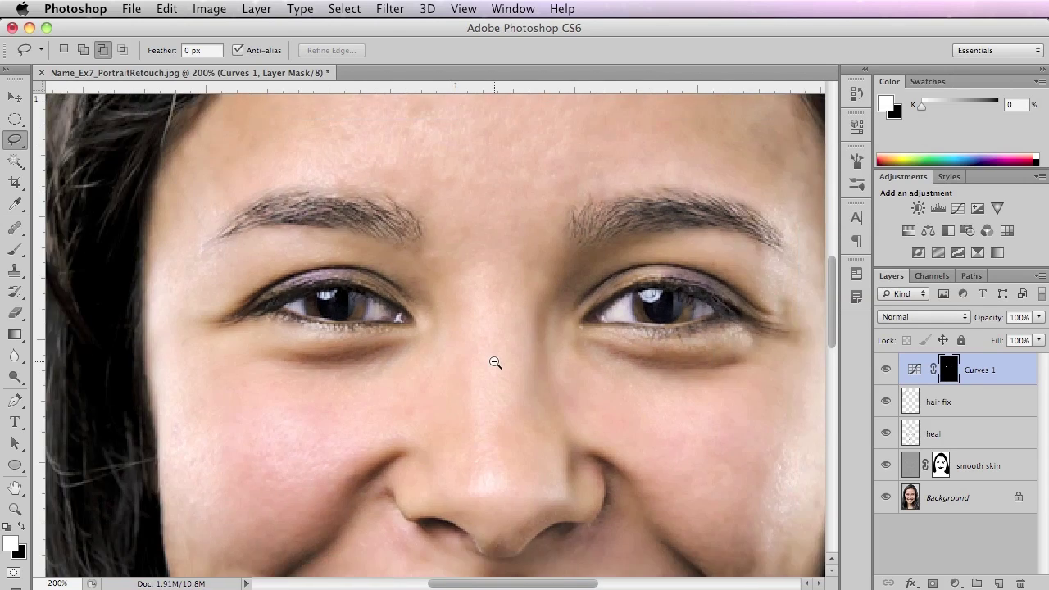
left_click(494, 363, "alt")
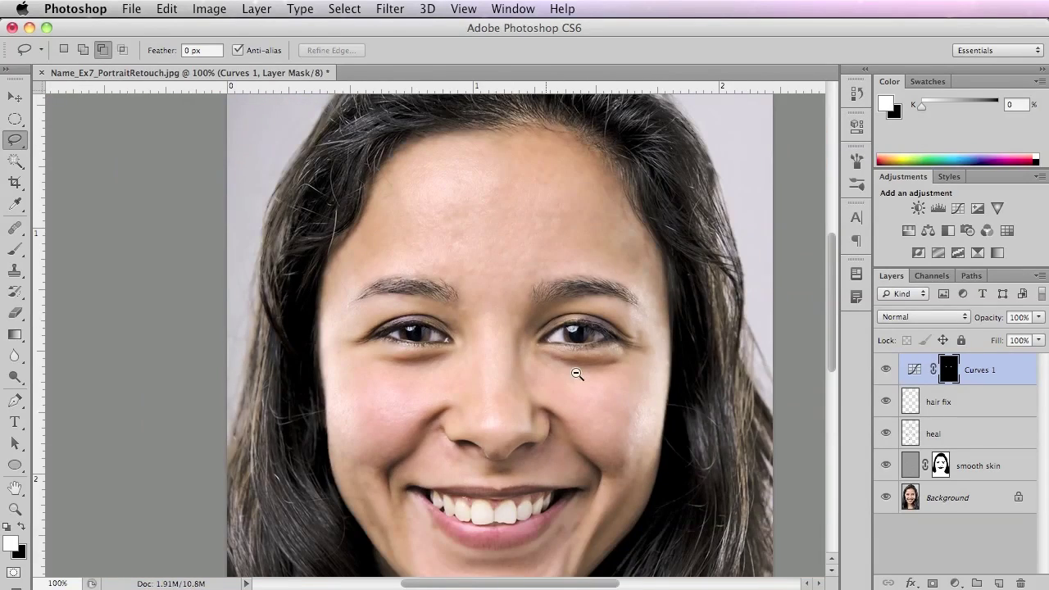
left_click(887, 373)
left_click(888, 372)
left_click(887, 373)
left_click(889, 374)
left_click(889, 373)
Try raising the midtones of the irises' RGB curve almost to the maximum.
double_click(915, 370)
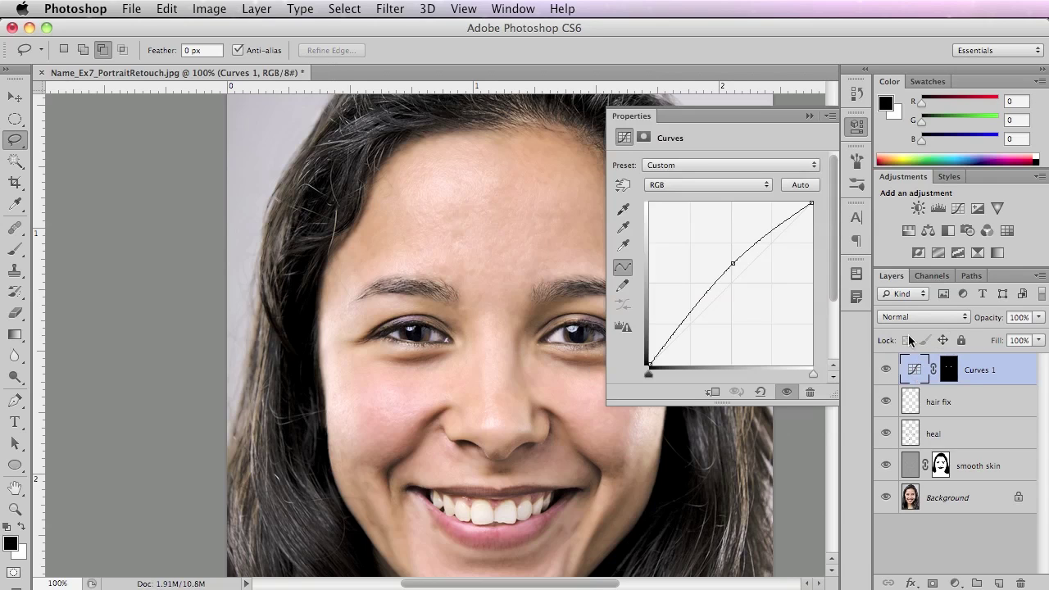
left_click_drag(734, 263, 733, 207)
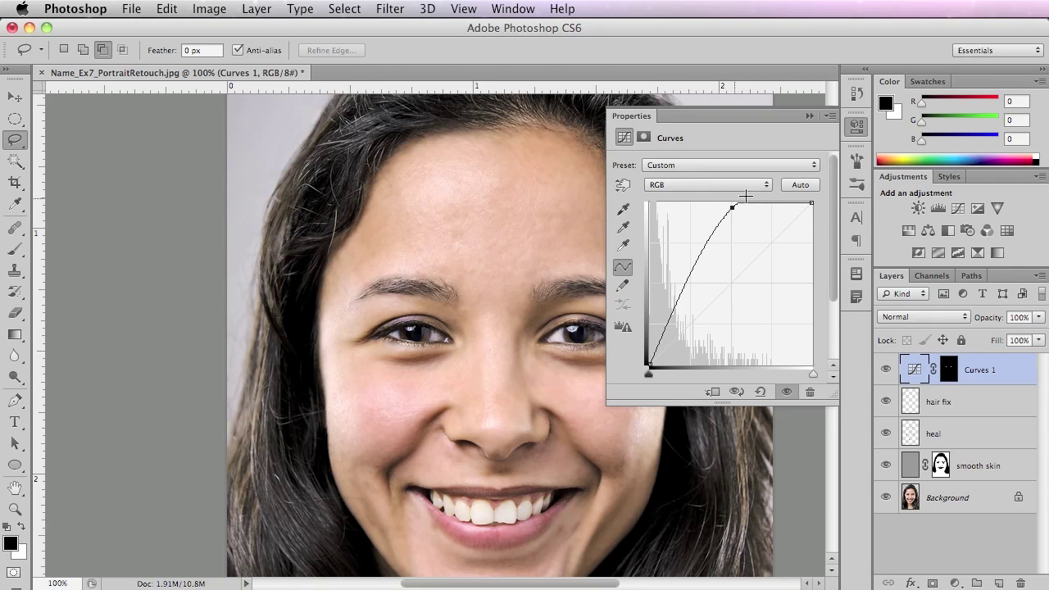
left_click(810, 116)
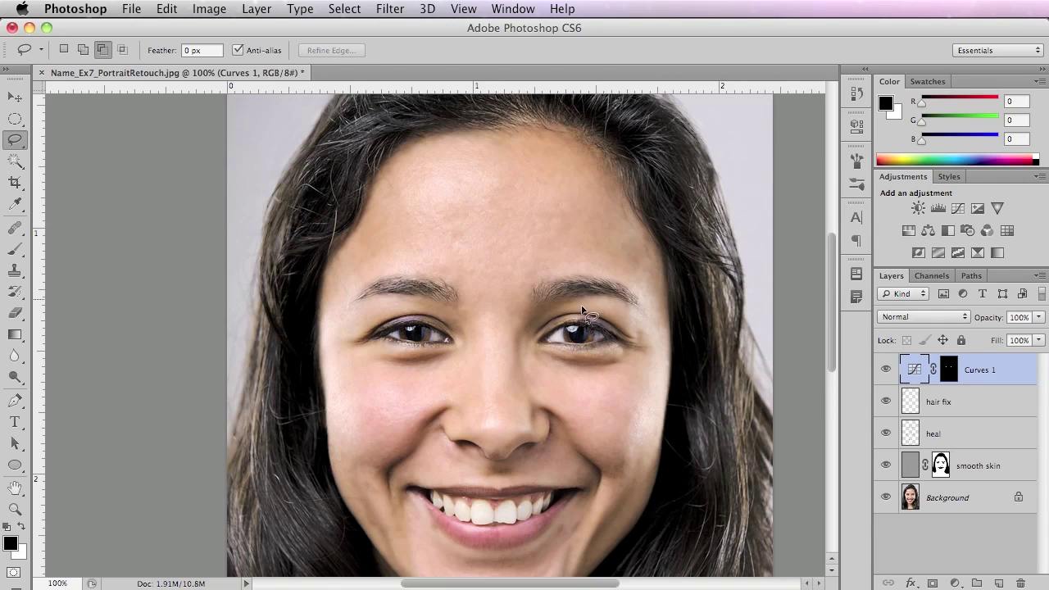
double_click(915, 373)
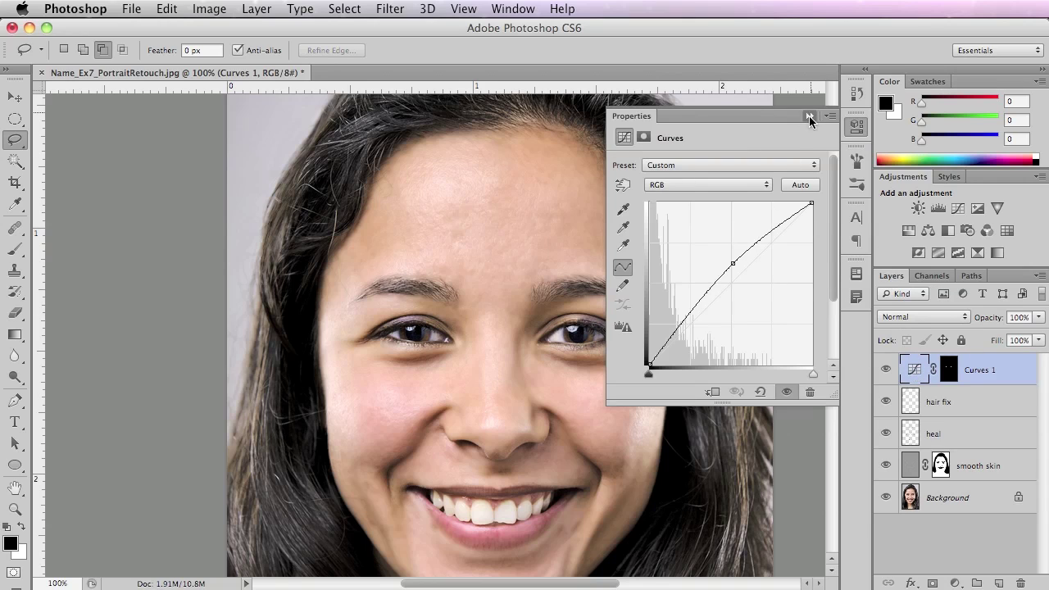
left_click(809, 116)
Select the visible eyeball, including the white, of the eye on the right with the Lasso tool.
left_click(605, 351)
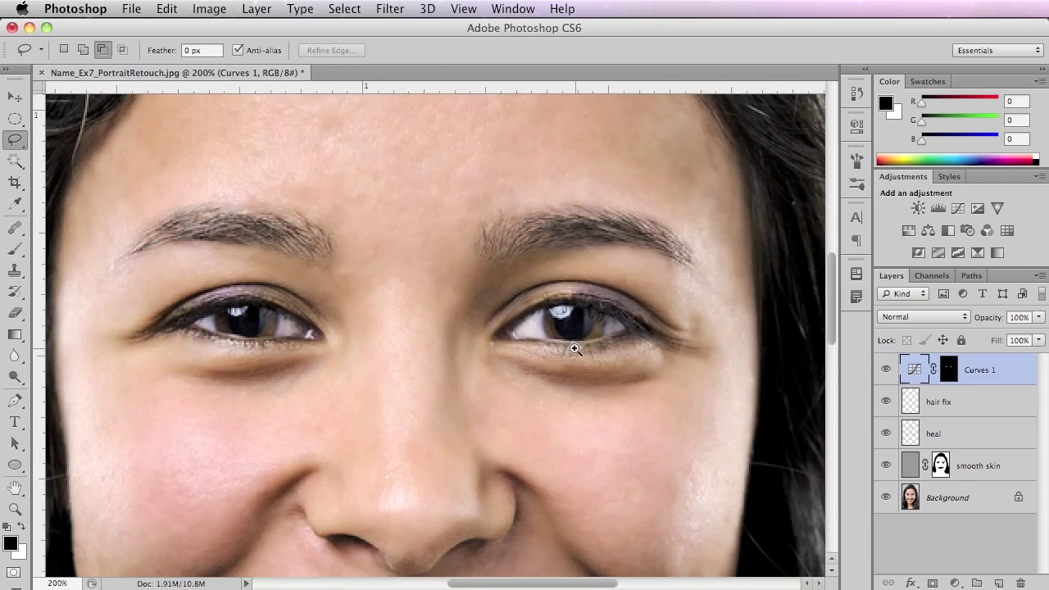
left_click(600, 304)
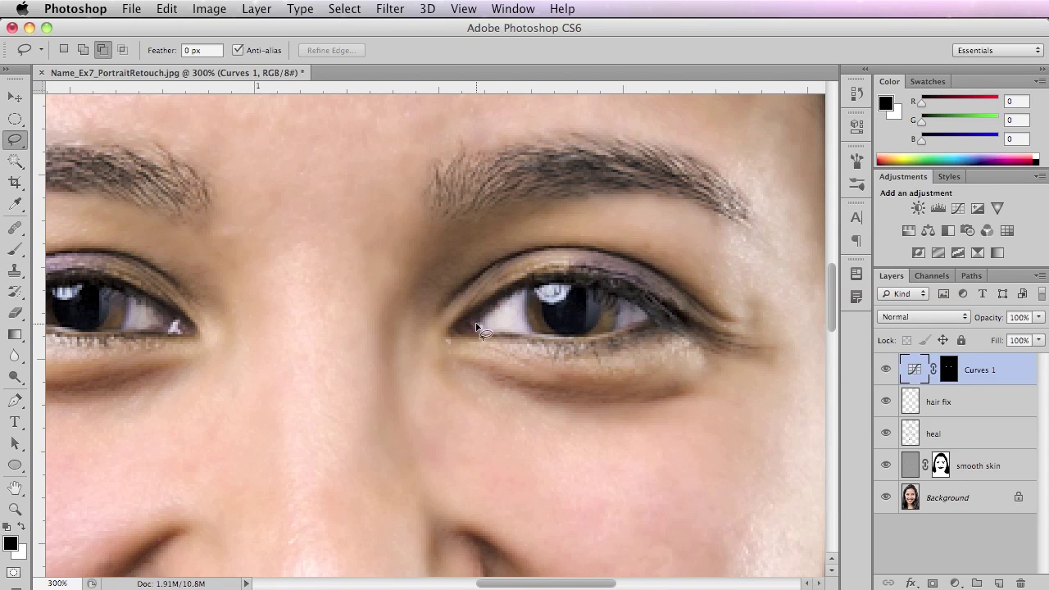
left_click_drag(478, 326, 474, 324)
left_click(890, 336)
mouse_move(476, 322)
left_mouse_down()
mouse_move(519, 284)
mouse_move(567, 277)
mouse_move(618, 291)
mouse_move(656, 322)
mouse_move(584, 341)
mouse_move(478, 334)
left_mouse_up()
Add the visible eyeball of the eye on the left to the Lasso selection.
left_click_drag(270, 328, 534, 317)
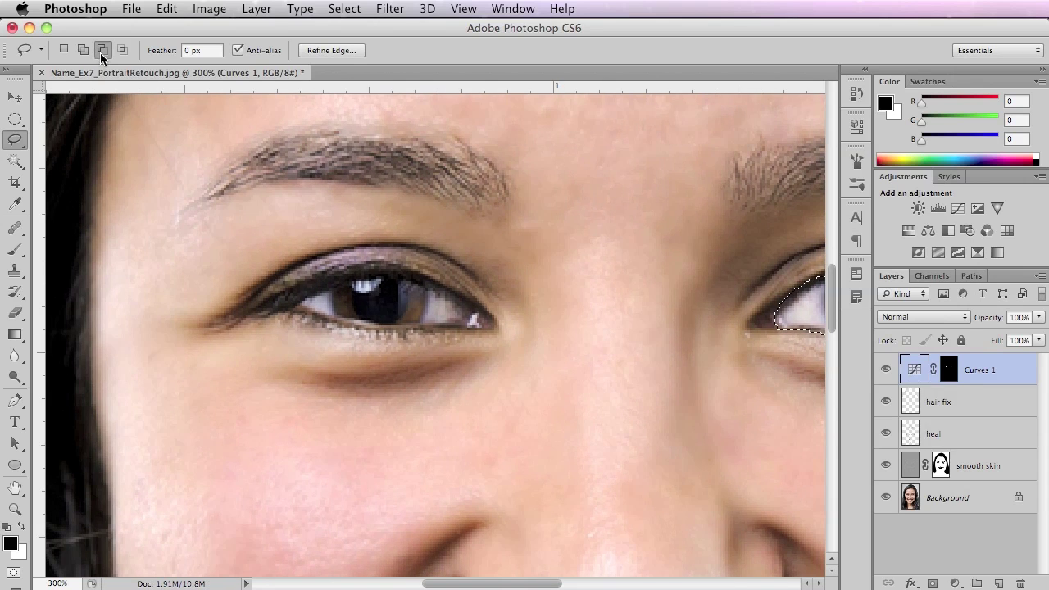
left_click(83, 50)
mouse_move(297, 305)
left_mouse_down()
mouse_move(361, 277)
mouse_move(422, 280)
mouse_move(492, 321)
mouse_move(484, 331)
mouse_move(369, 331)
mouse_move(296, 306)
left_mouse_up()
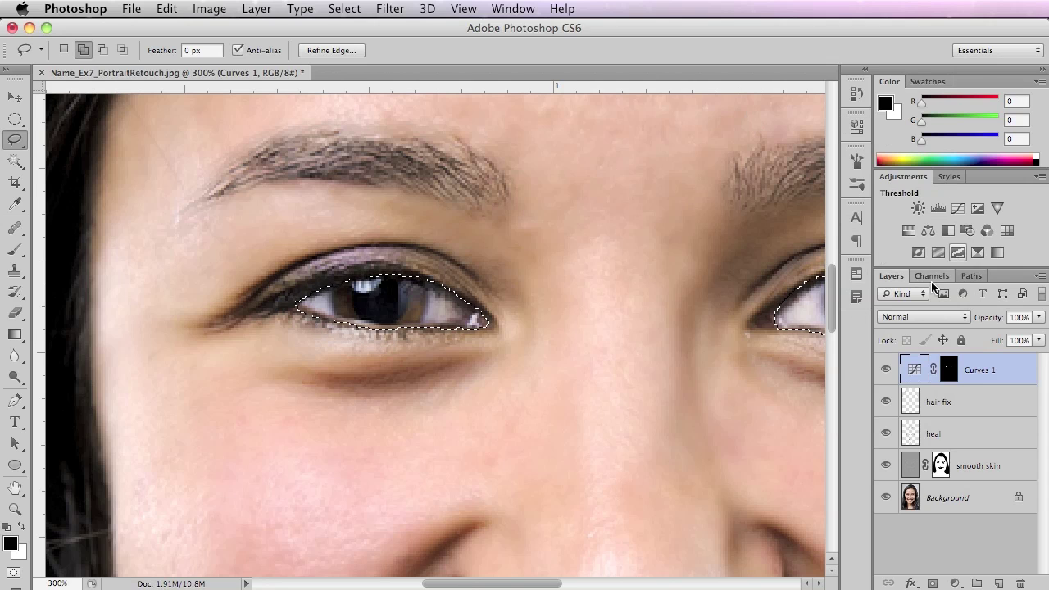
Add a Brightness/Contrast adjustment layer masked to the selected eyes and set its brightness to 113.
left_click(919, 209)
left_click_drag(718, 207, 739, 206)
left_click(480, 370, "alt")
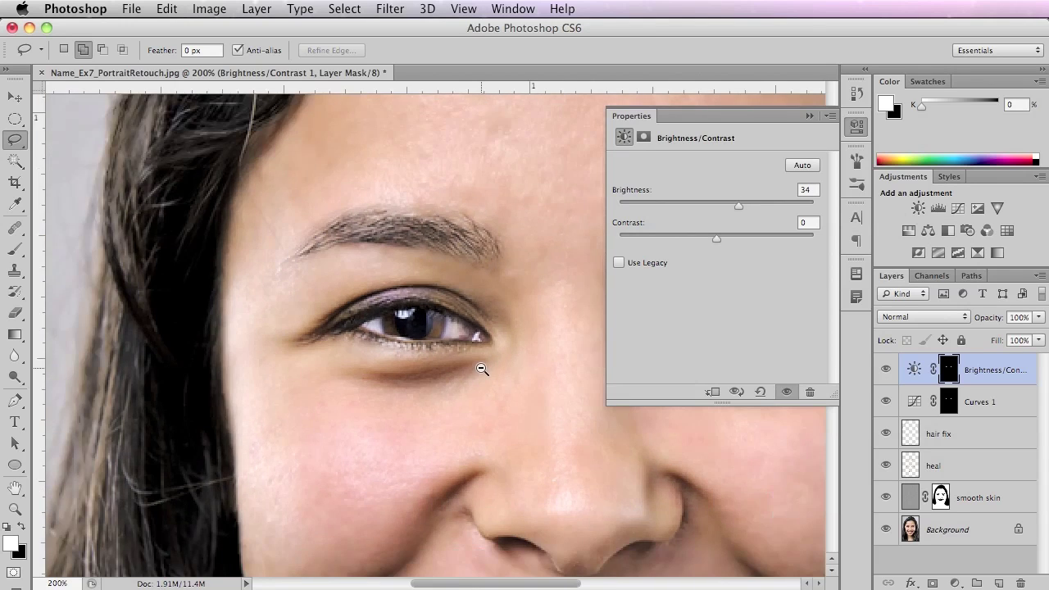
left_click(483, 370, "alt")
left_click_drag(525, 374, 362, 322)
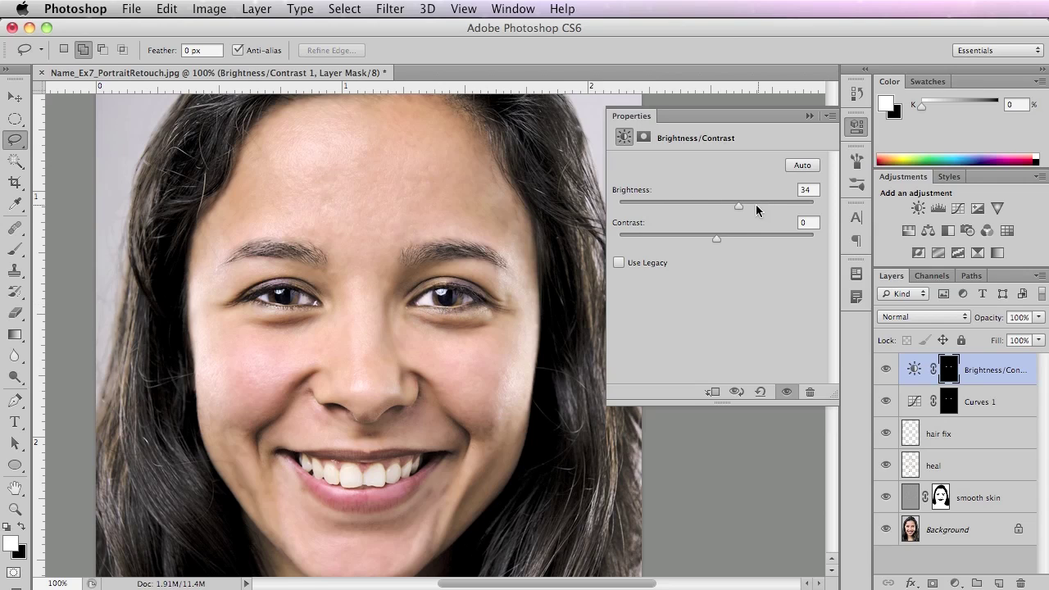
left_click_drag(741, 207, 791, 205)
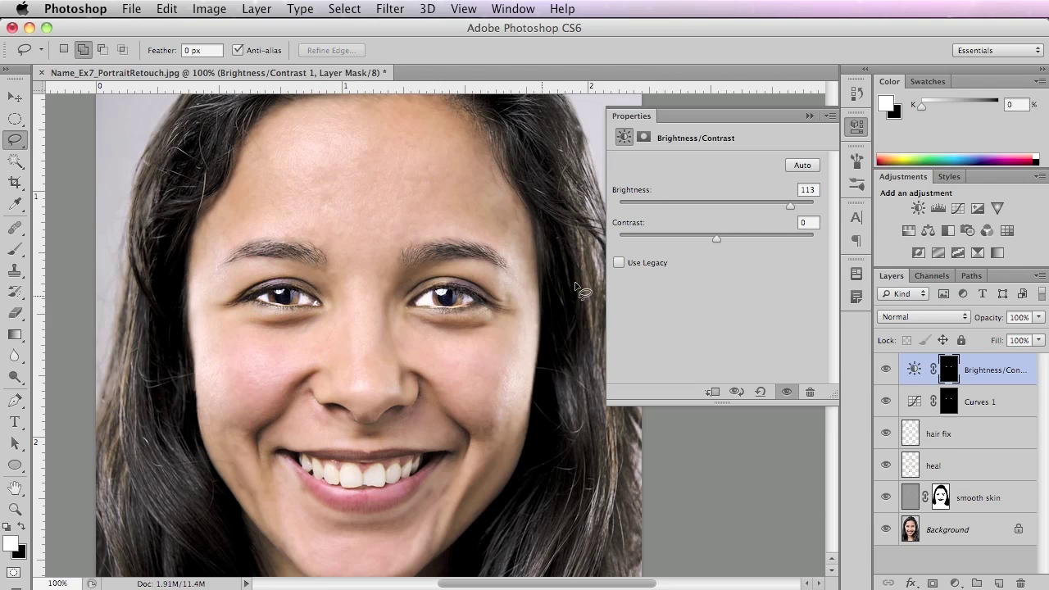
Feather the Brightness/Contrast mask around the eyes and set the brightness to 10.
left_click(644, 137)
left_click_drag(619, 283, 651, 281)
left_click(622, 137)
left_click(622, 137)
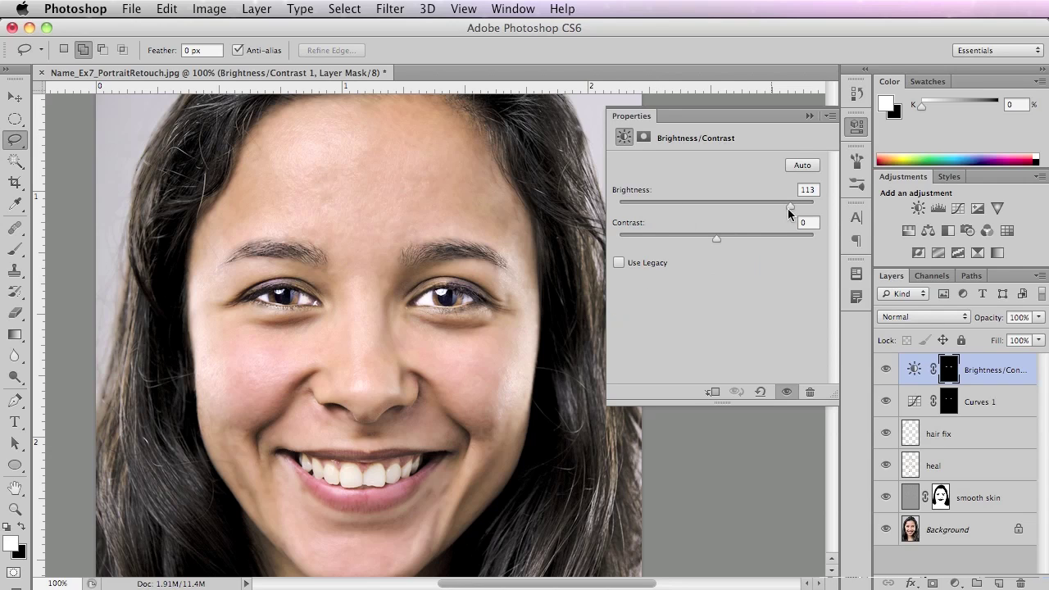
left_click_drag(792, 207, 719, 212)
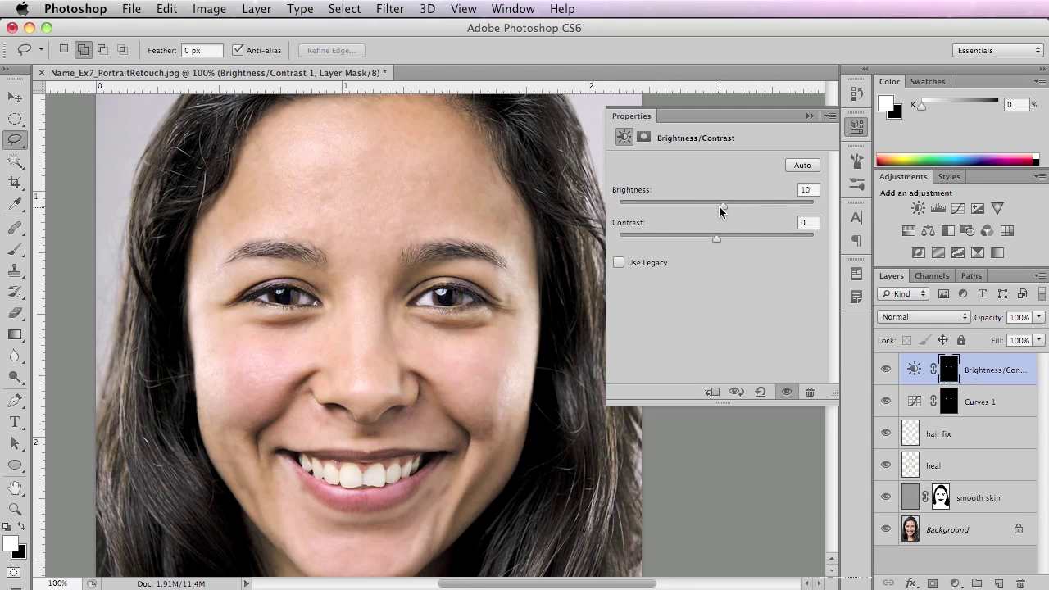
left_click(809, 117)
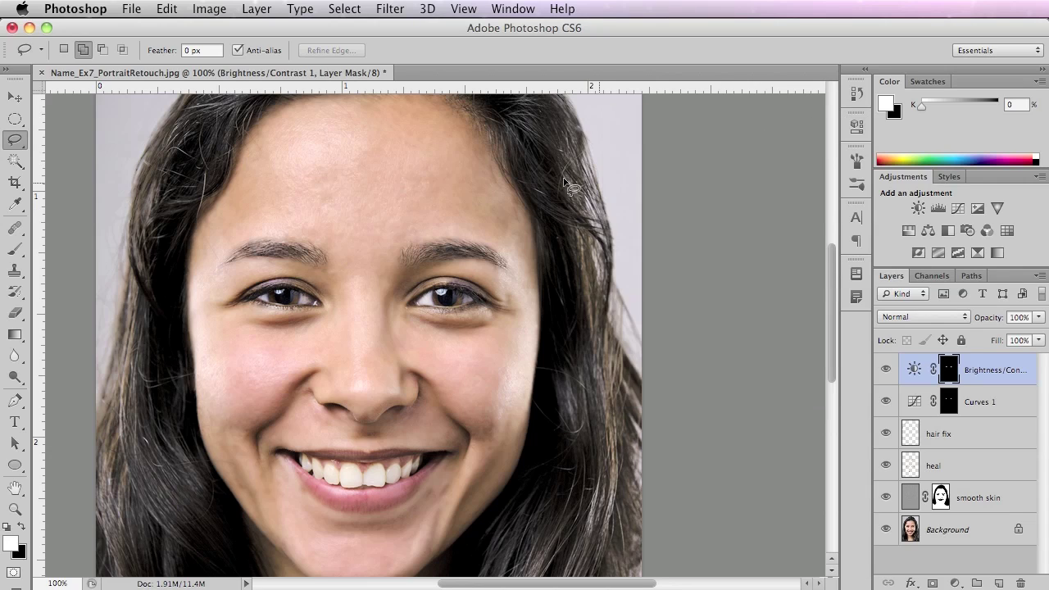
Compare the eyes with and without the Brightness/Contrast and Curves adjustments.
left_click(886, 370)
left_click_drag(886, 370, 890, 413)
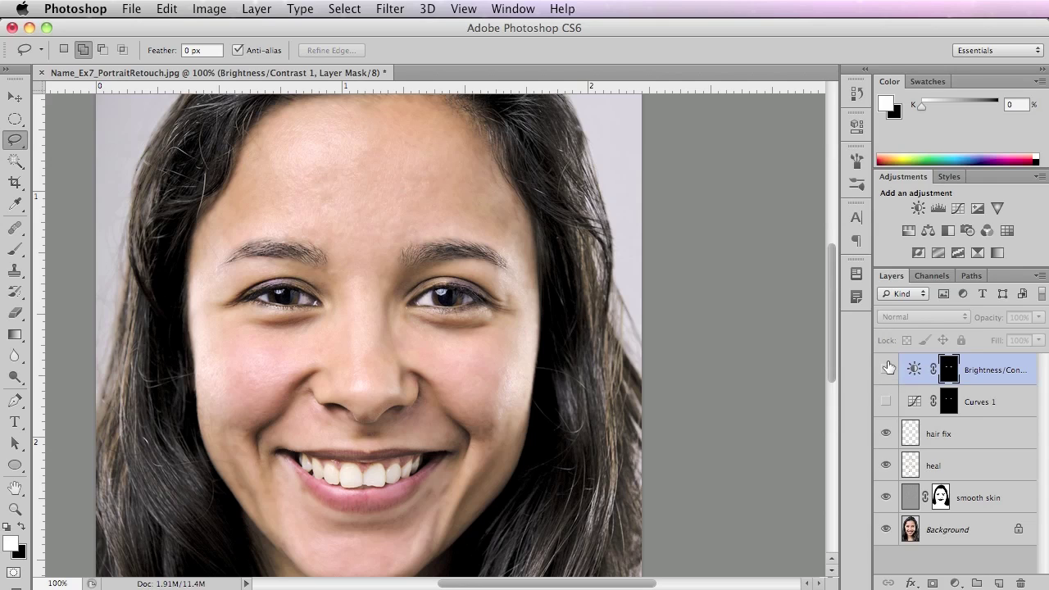
left_click_drag(886, 371, 887, 404)
left_click(886, 370)
mouse_move(886, 372)
left_mouse_down()
mouse_move(887, 410)
mouse_move(886, 369)
left_mouse_up()
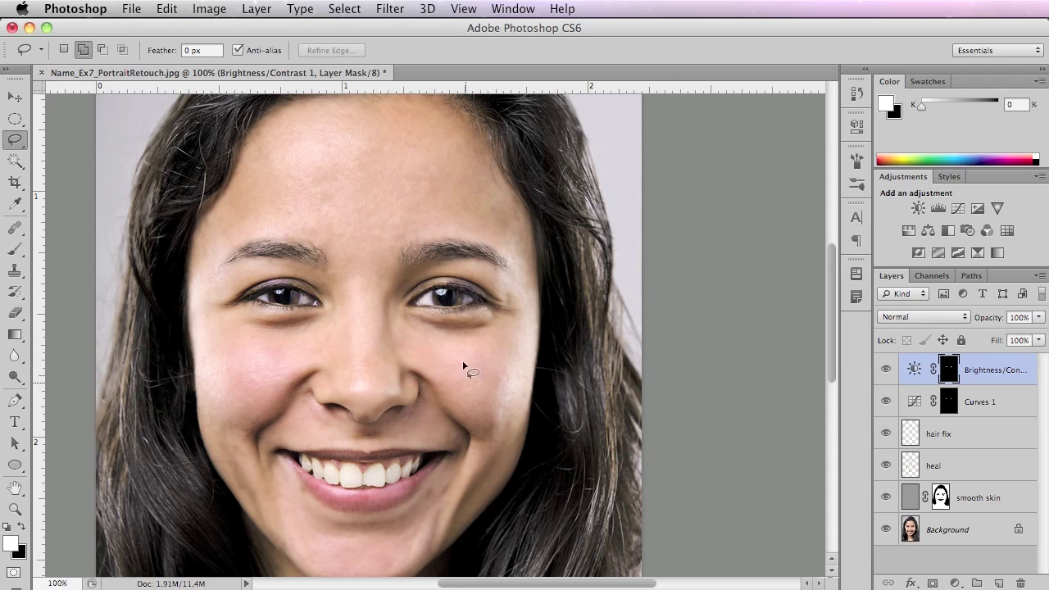
Select the whole row of teeth with a loose Lasso outline inside the lips.
left_click_drag(439, 392, 579, 374)
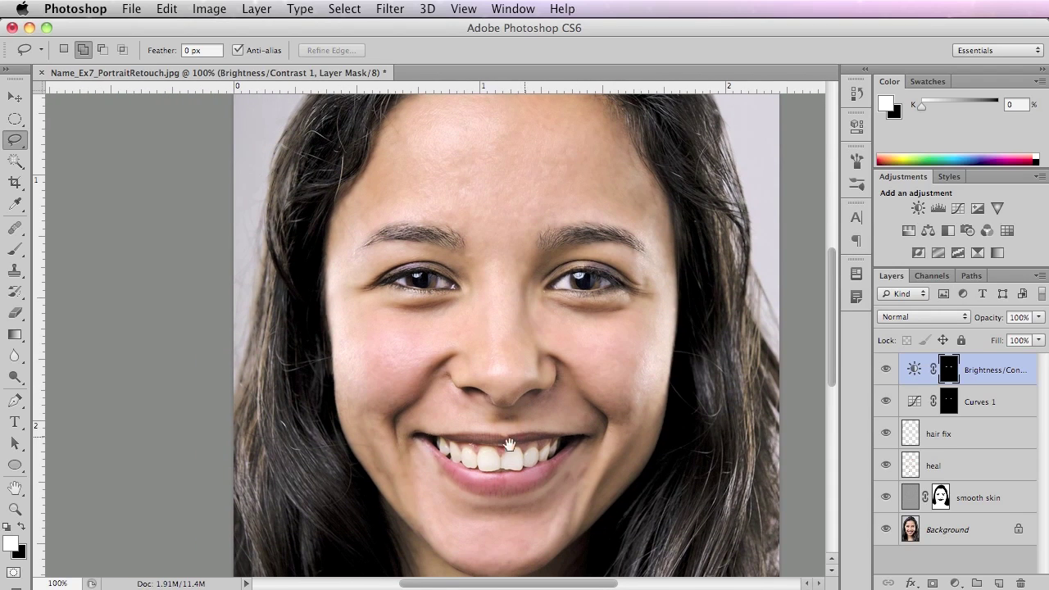
left_click(537, 473, "super")
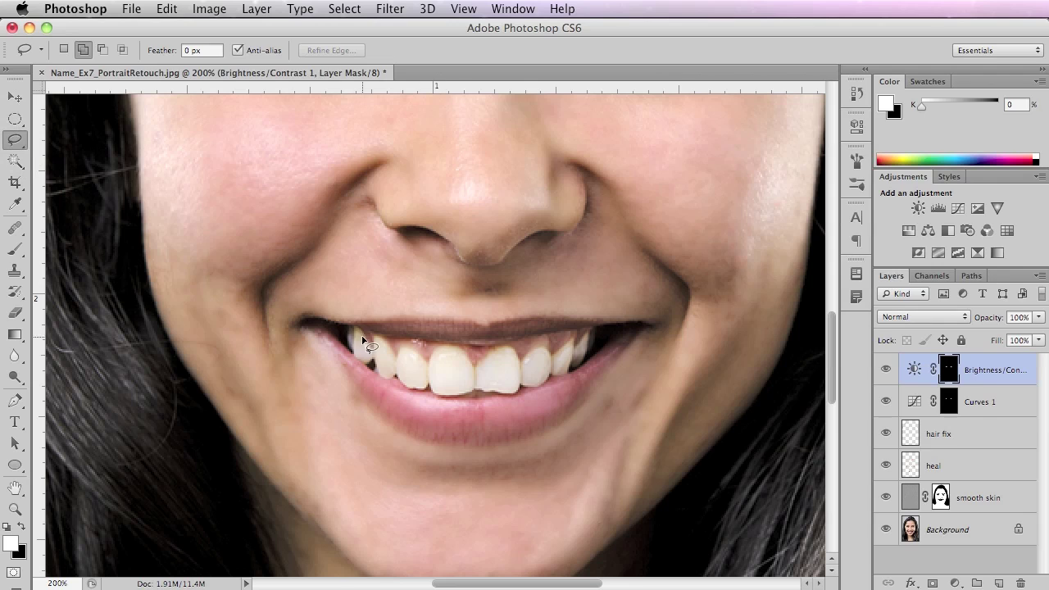
mouse_move(332, 328)
left_mouse_down()
mouse_move(417, 405)
mouse_move(495, 412)
mouse_move(571, 377)
mouse_move(596, 333)
mouse_move(581, 322)
mouse_move(497, 334)
mouse_move(332, 329)
left_mouse_up()
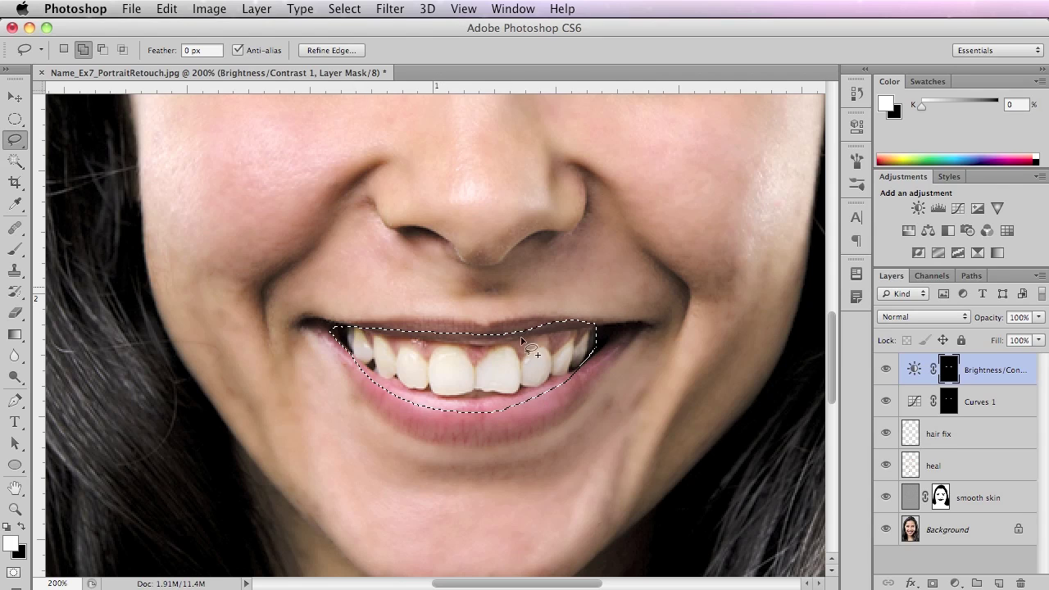
Add a Hue/Saturation adjustment layer masked to the teeth and set the Yellows saturation to -100.
left_click(209, 10)
left_click(259, 5)
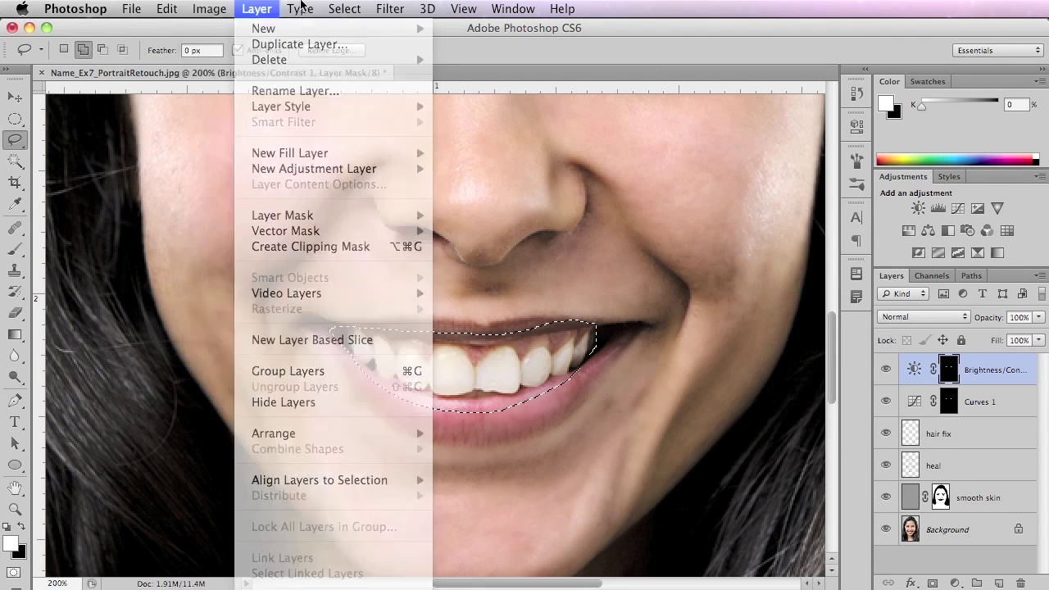
left_click(909, 232)
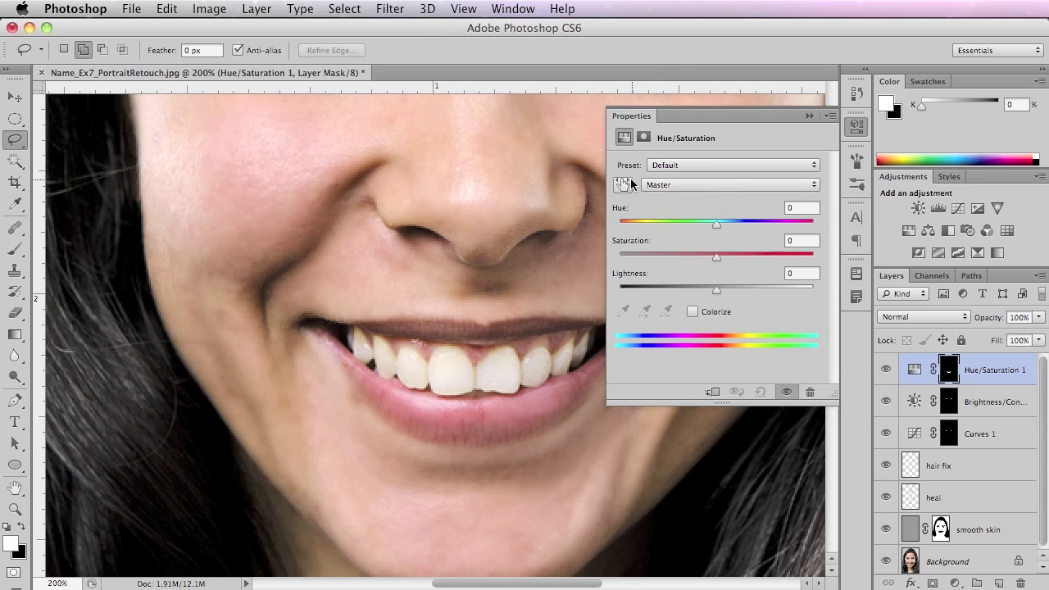
left_click(679, 182)
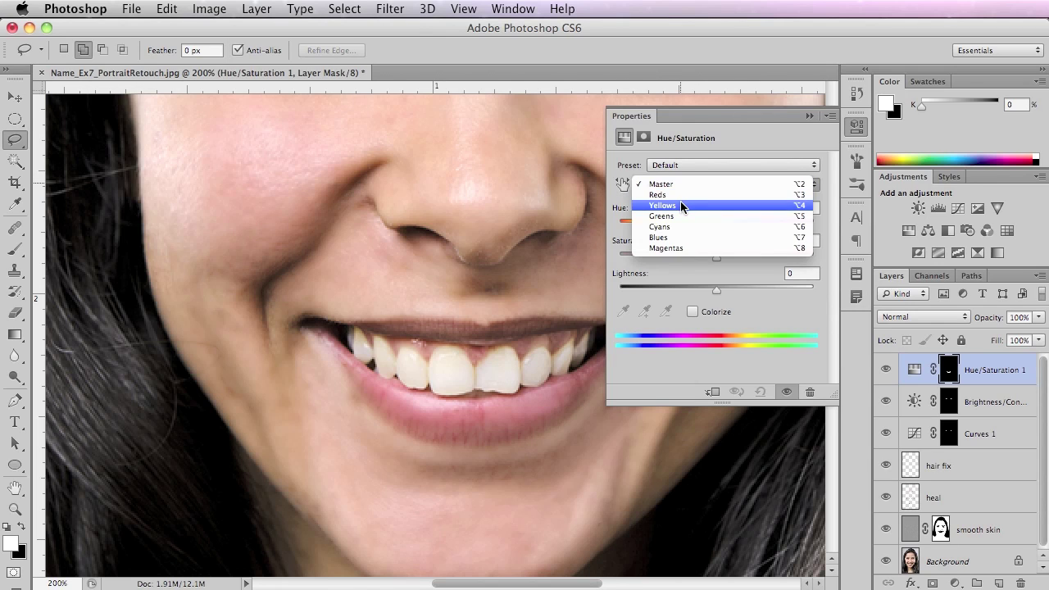
left_click(681, 204)
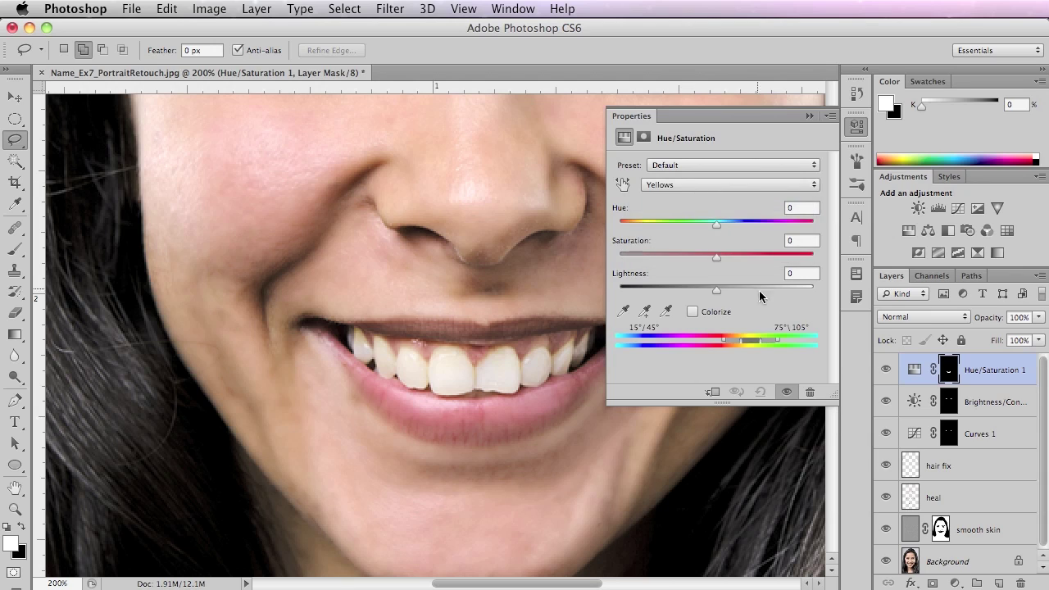
left_click_drag(716, 257, 618, 259)
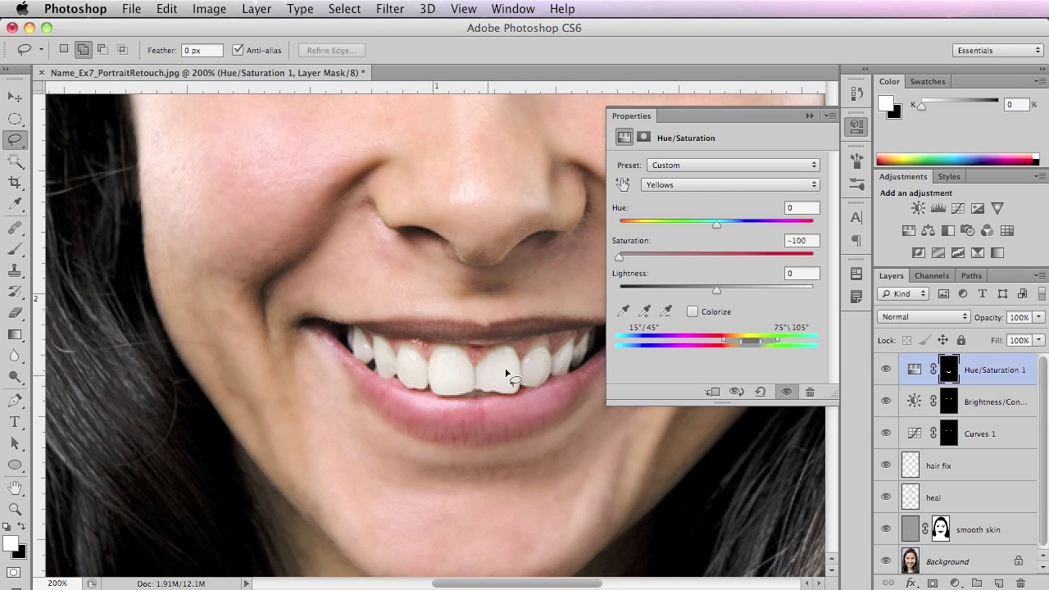
mouse_move(628, 261)
left_mouse_down()
mouse_move(814, 257)
mouse_move(750, 247)
mouse_move(764, 258)
mouse_move(613, 269)
left_mouse_up()
left_click(621, 260)
left_click_drag(626, 251, 627, 252)
left_click(809, 117)
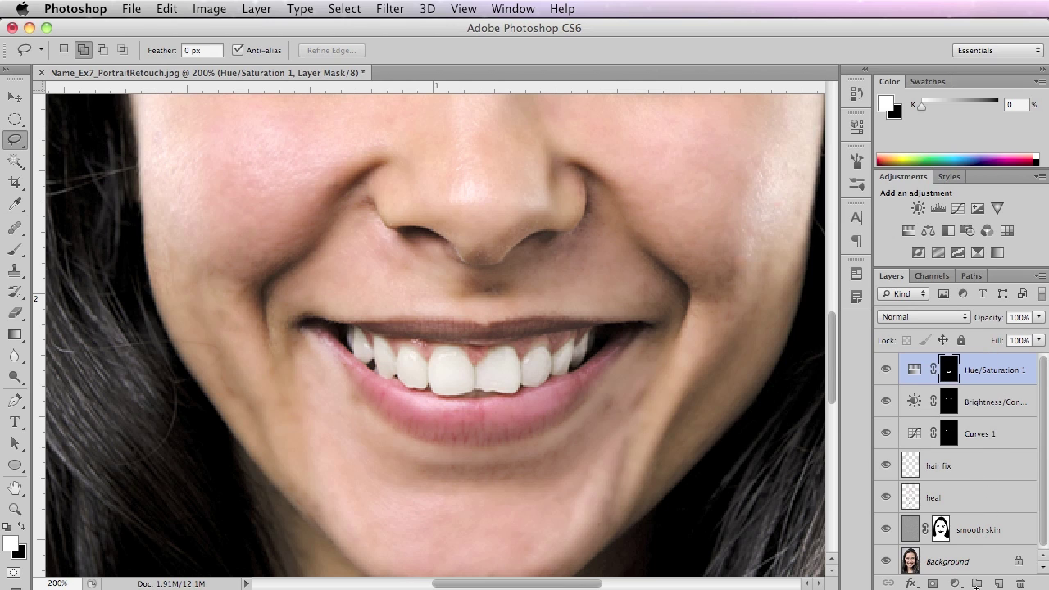
Create a new layer above the Hue/Saturation adjustment and name it "tooth".
left_click(999, 583)
double_click(941, 370)
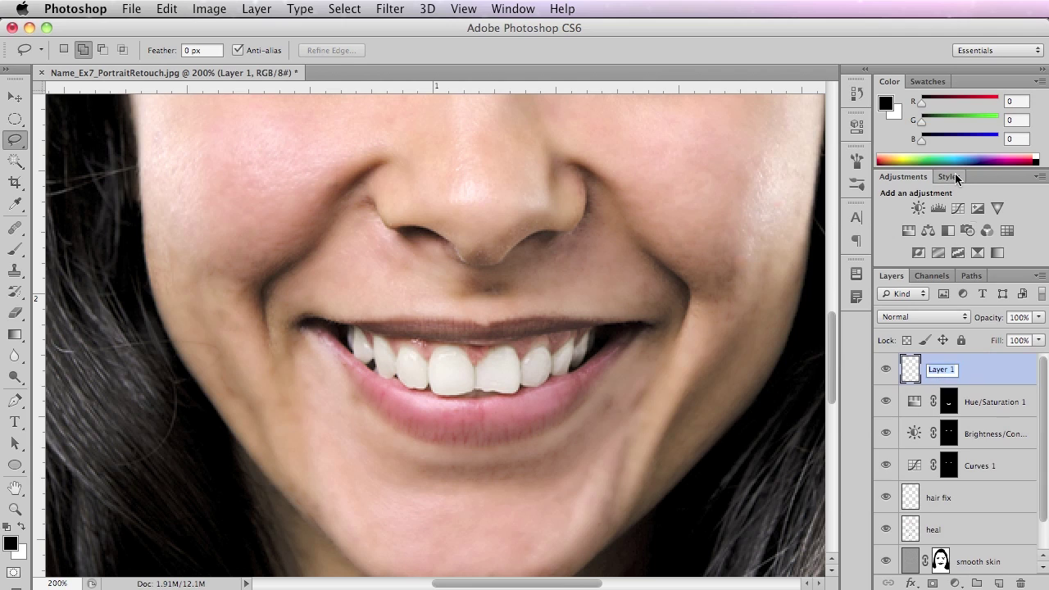
type("tooth")
key("Return")
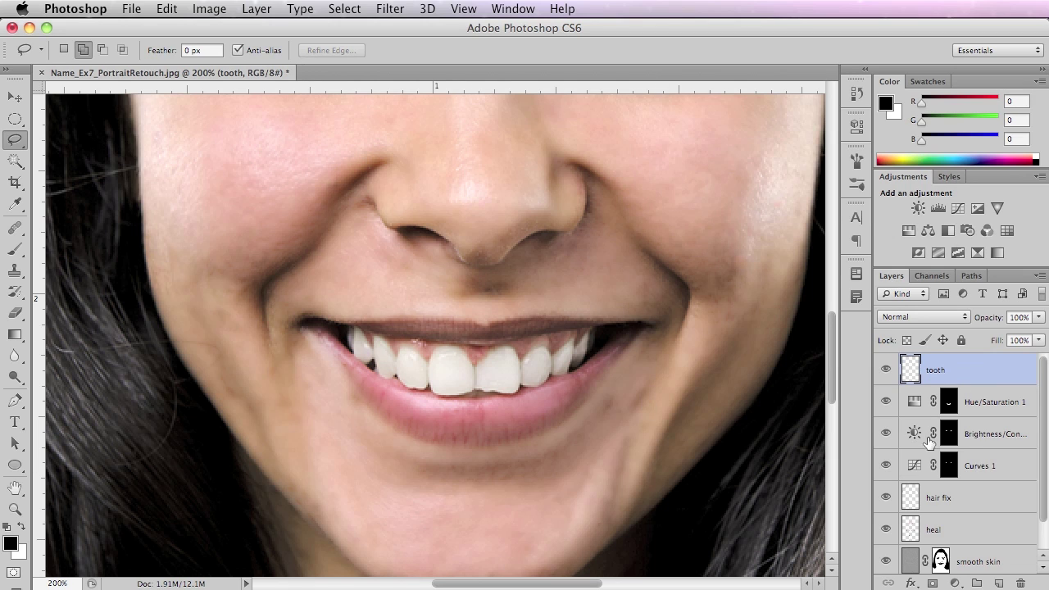
Fill the chipped lower edge of the uneven front tooth using a 5 px Clone Stamp that samples all layers.
left_click(15, 273)
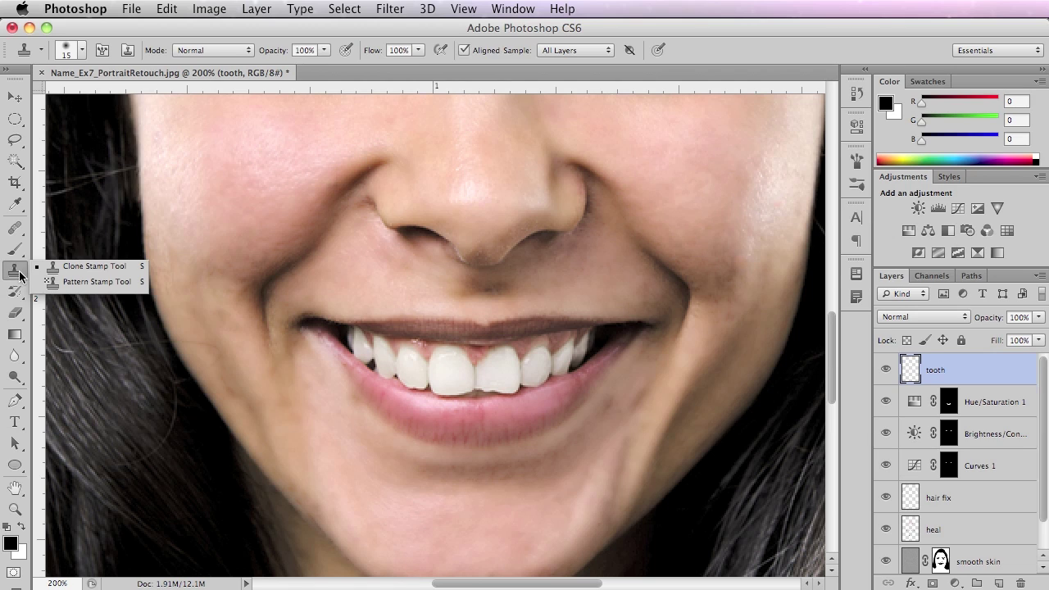
left_click(562, 50)
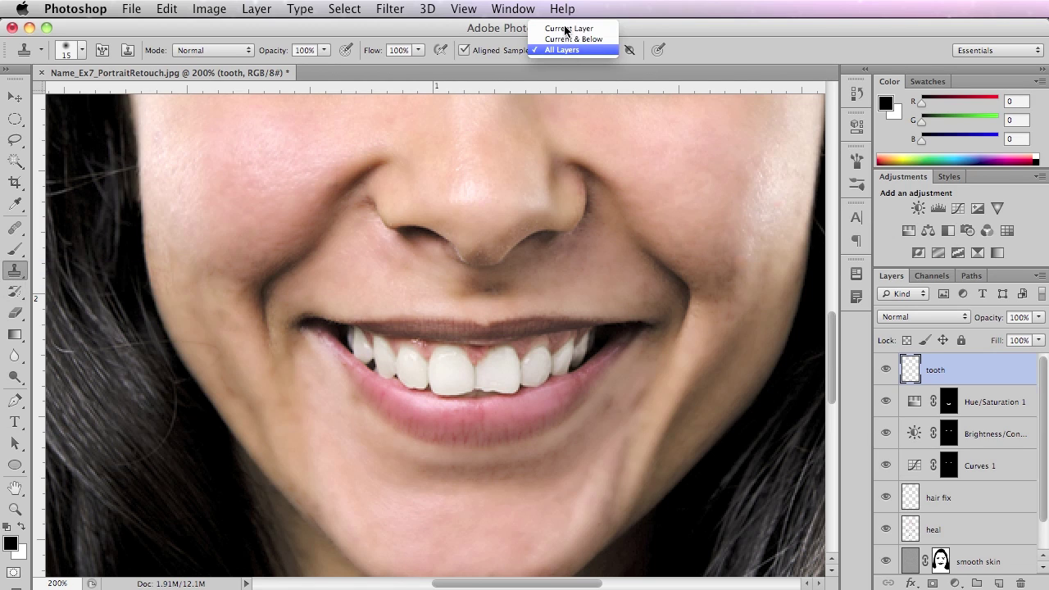
left_click(564, 50)
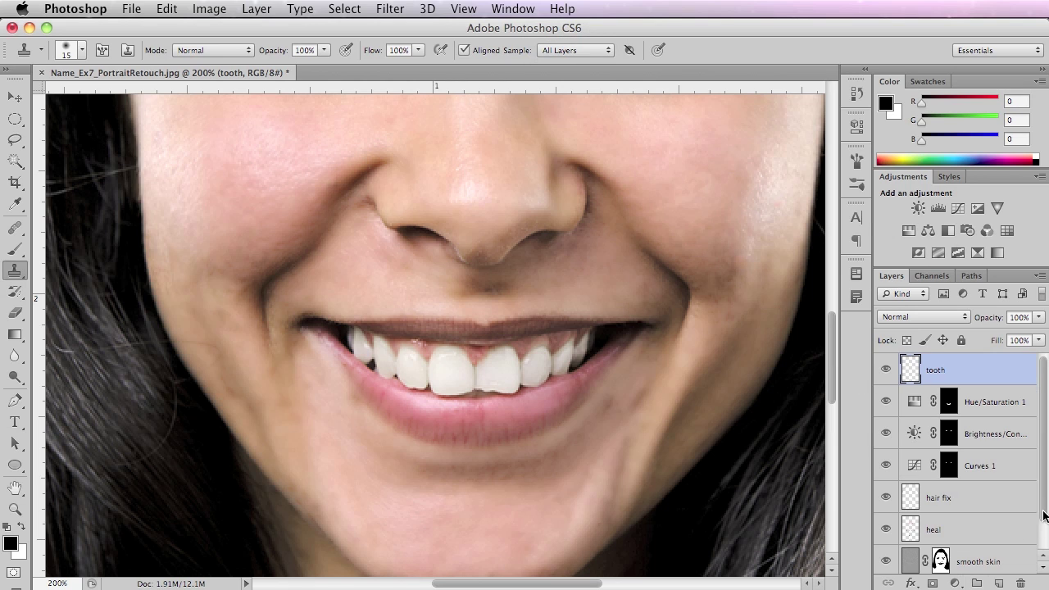
scroll(1045, 515, "down", 1)
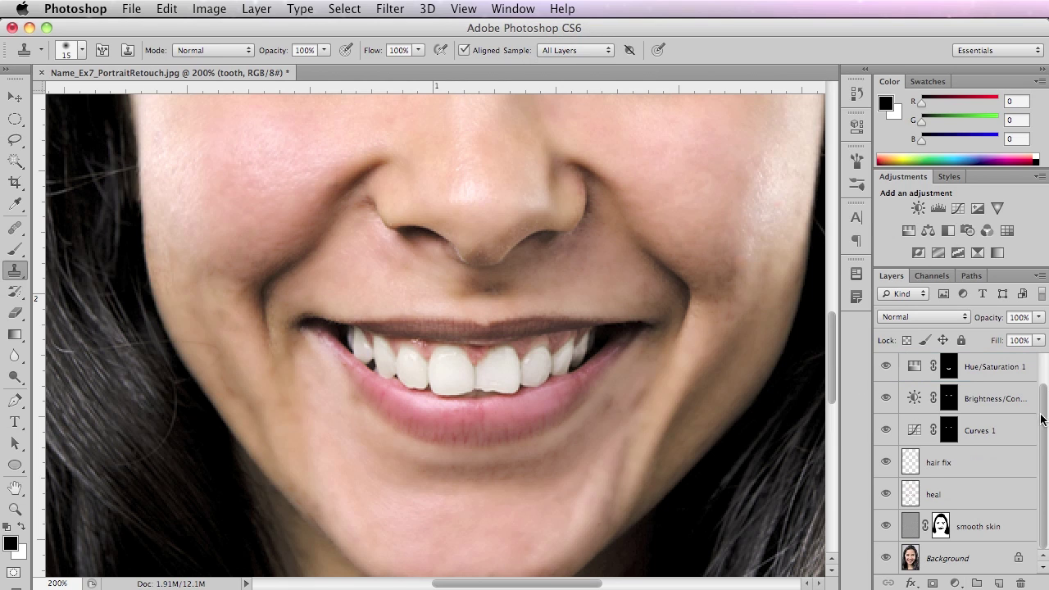
scroll(1041, 418, "up", 1)
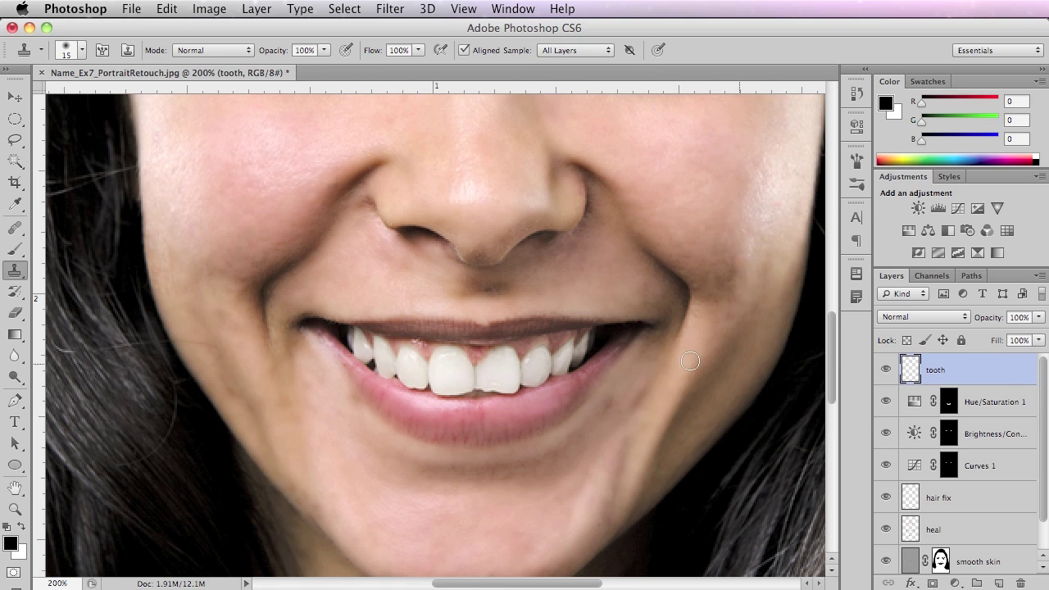
left_click(498, 373, "super")
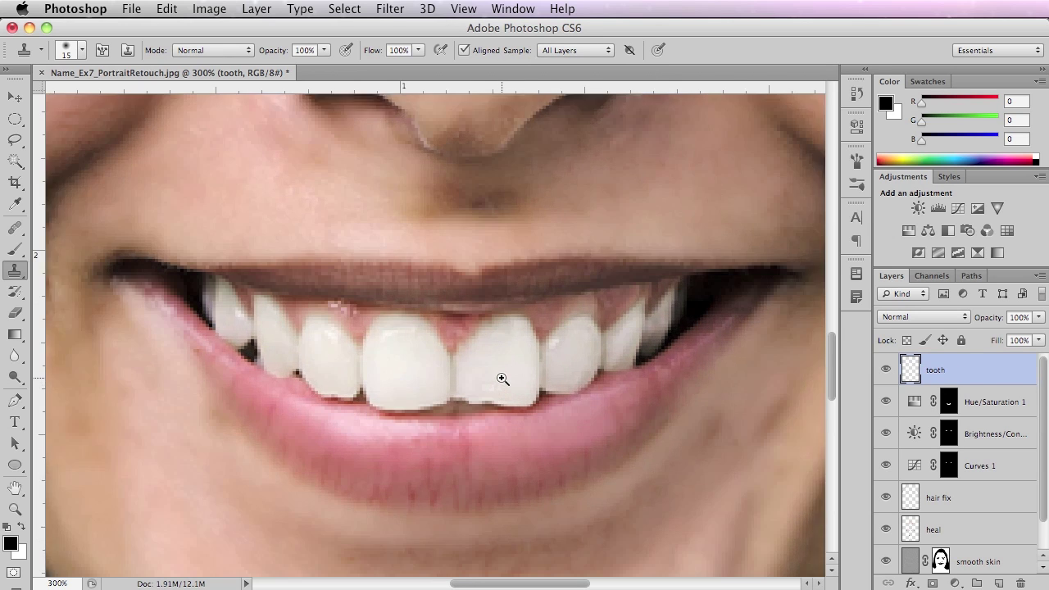
left_click(502, 379, "super")
left_click(502, 379, "super")
mouse_move(489, 357)
left_mouse_down()
mouse_move(484, 370)
mouse_move(501, 361)
mouse_move(492, 360)
mouse_move(492, 304)
mouse_move(490, 459)
mouse_move(466, 455)
left_mouse_up()
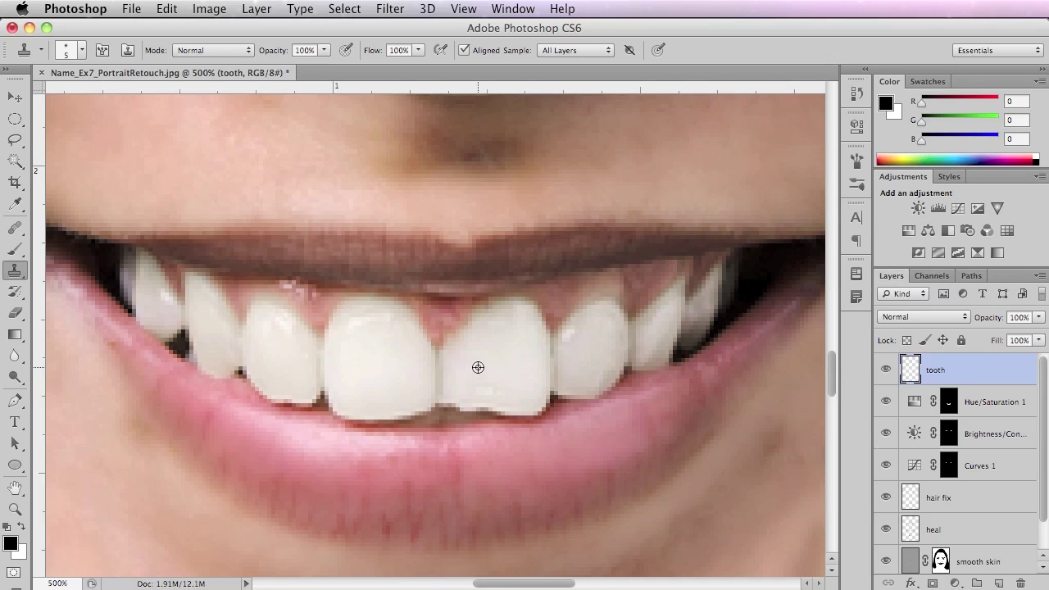
left_click(481, 377, "alt")
mouse_move(451, 396)
left_mouse_down()
mouse_move(494, 407)
mouse_move(460, 404)
left_mouse_up()
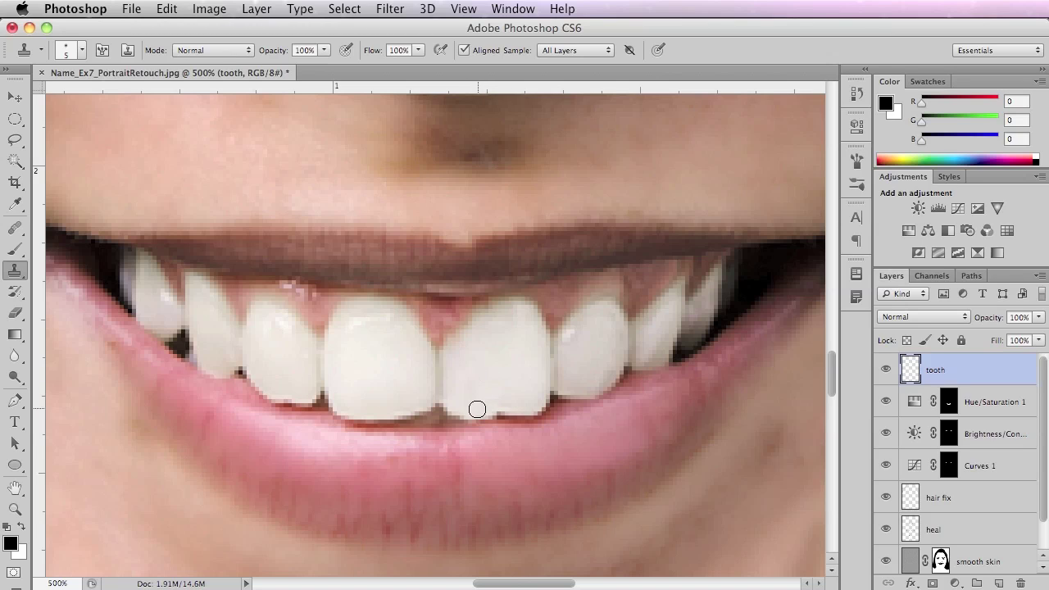
left_click_drag(496, 412, 504, 384)
left_click_drag(487, 413, 508, 411)
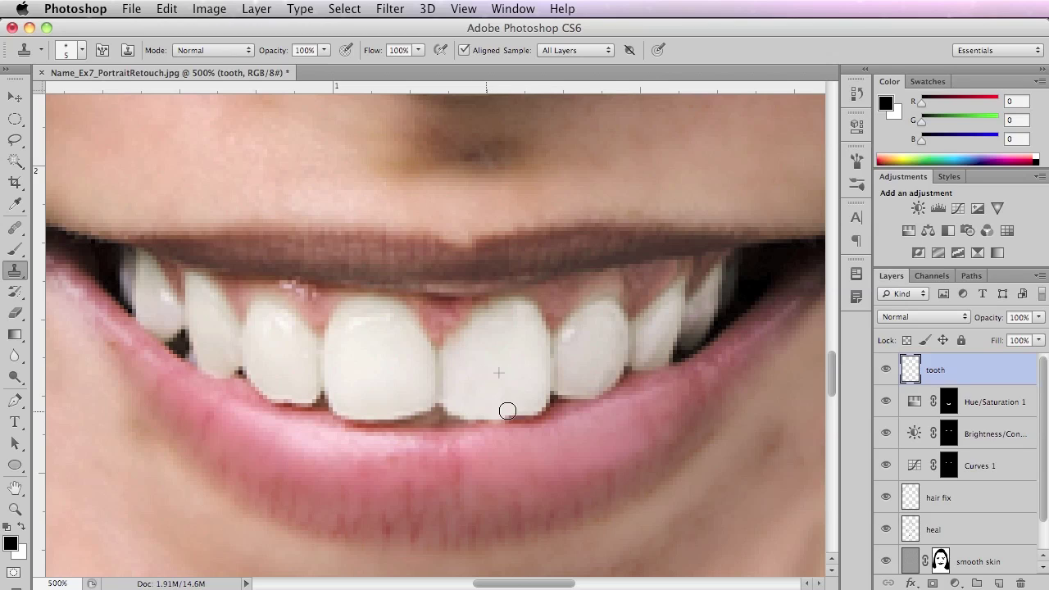
mouse_move(485, 413)
left_mouse_down()
mouse_move(527, 399)
mouse_move(456, 402)
mouse_move(492, 413)
mouse_move(481, 407)
mouse_move(541, 403)
left_mouse_up()
Resample clean enamel on the repaired front tooth and clone it over the tooth's lower outer corner.
left_click(503, 364, "alt")
left_click(520, 374, "alt")
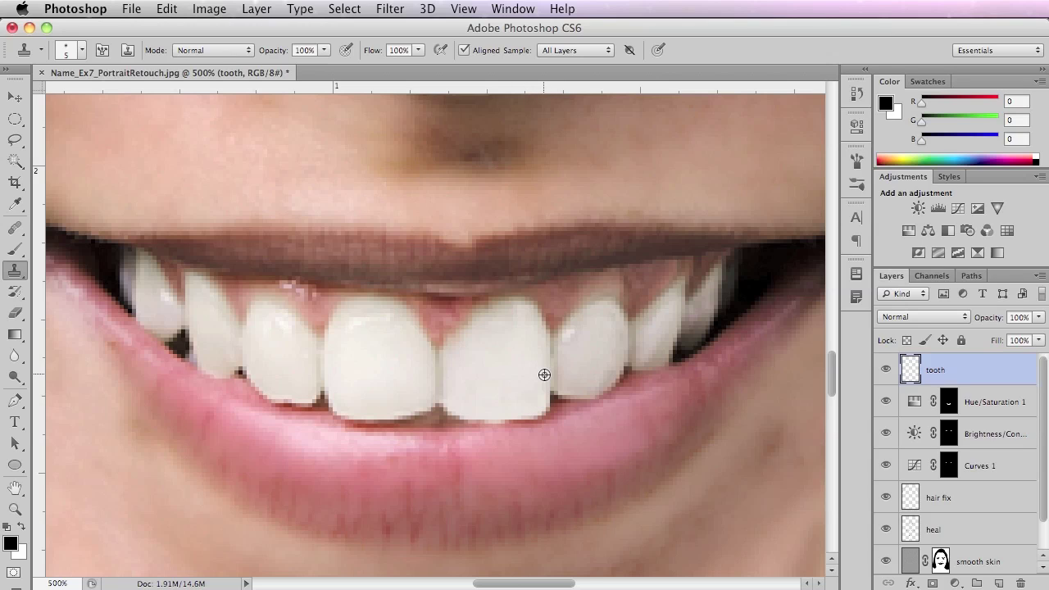
left_click_drag(546, 400, 517, 410)
Compare the smile with and without the "tooth" layer.
left_click(500, 472, "alt")
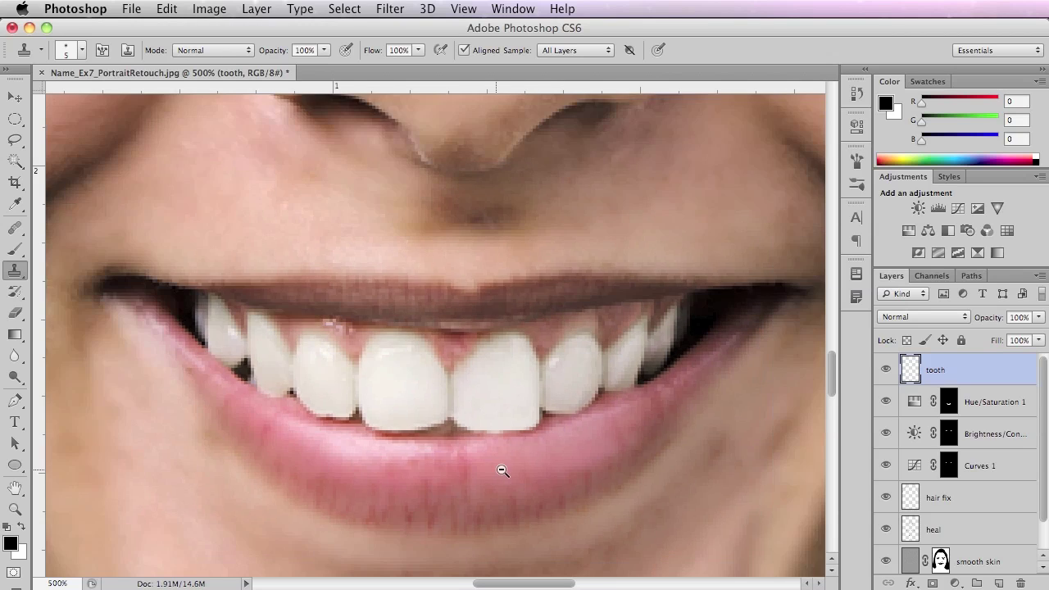
left_click(501, 474, "alt")
left_click(510, 476, "alt")
left_click(521, 473, "alt")
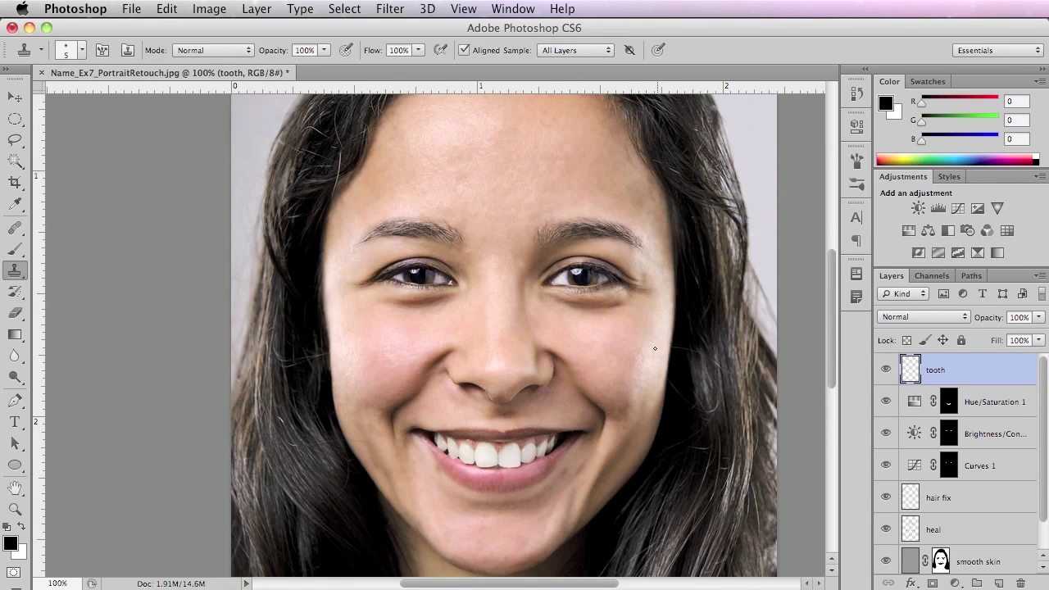
left_click(521, 456)
left_click(530, 480)
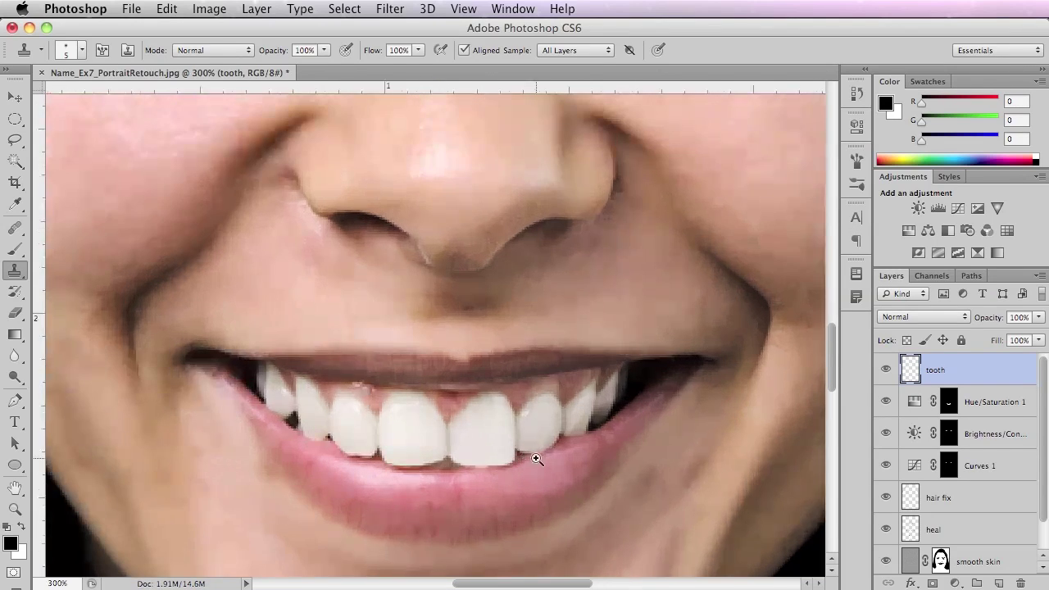
left_click(887, 370)
left_click(887, 370)
left_click(888, 372)
left_click(887, 370)
left_click(887, 371)
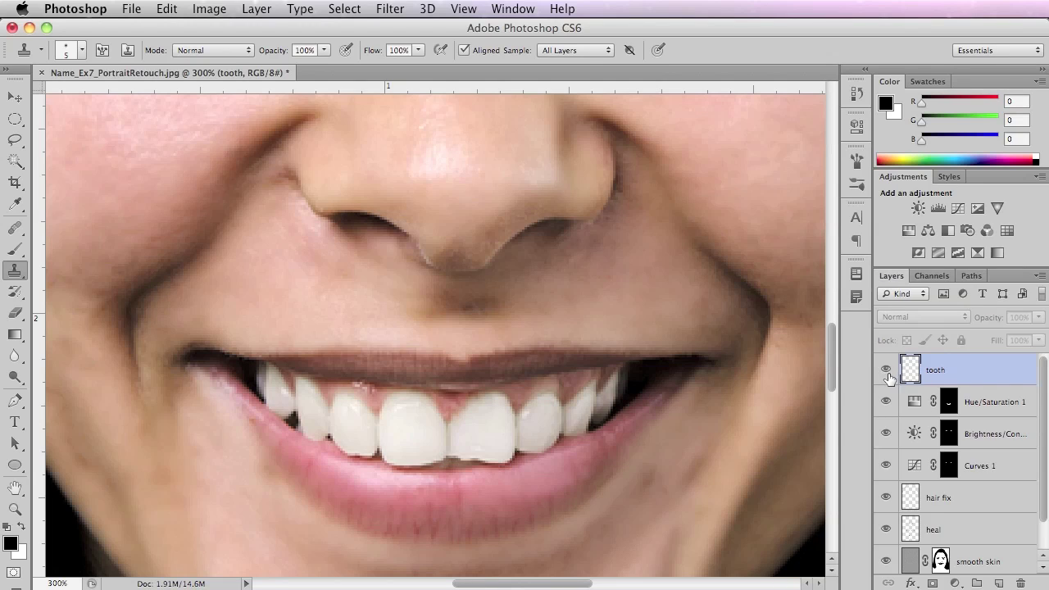
left_click(887, 371)
left_click(887, 370)
left_click(886, 370)
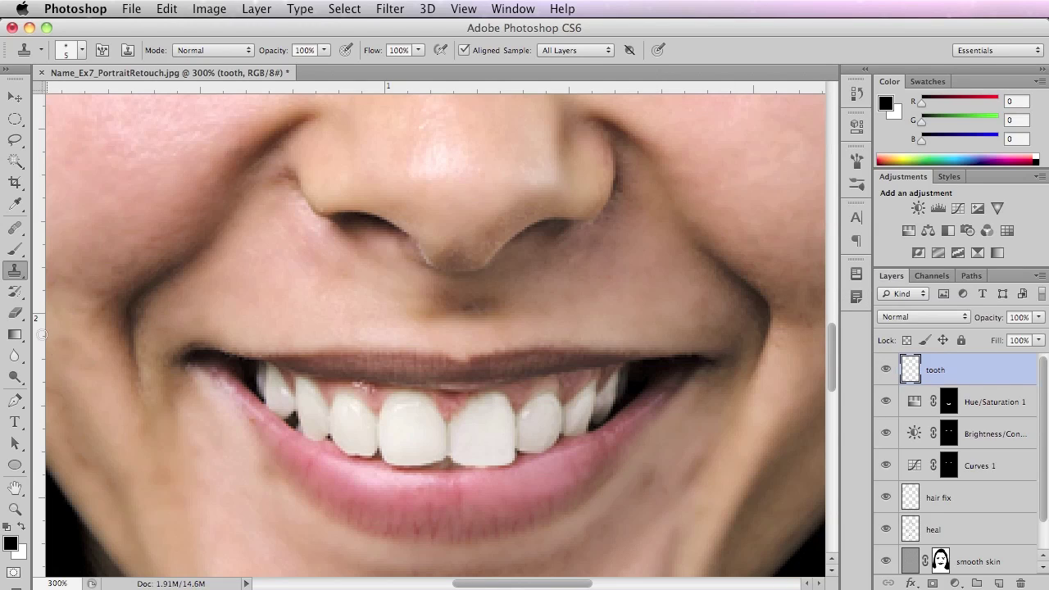
Switch to the Eraser and reduce its brush size to 6 px.
left_click(15, 313)
key("bracketleft")
key("bracketleft")
key("bracketleft")
key("bracketleft")
key("bracketleft")
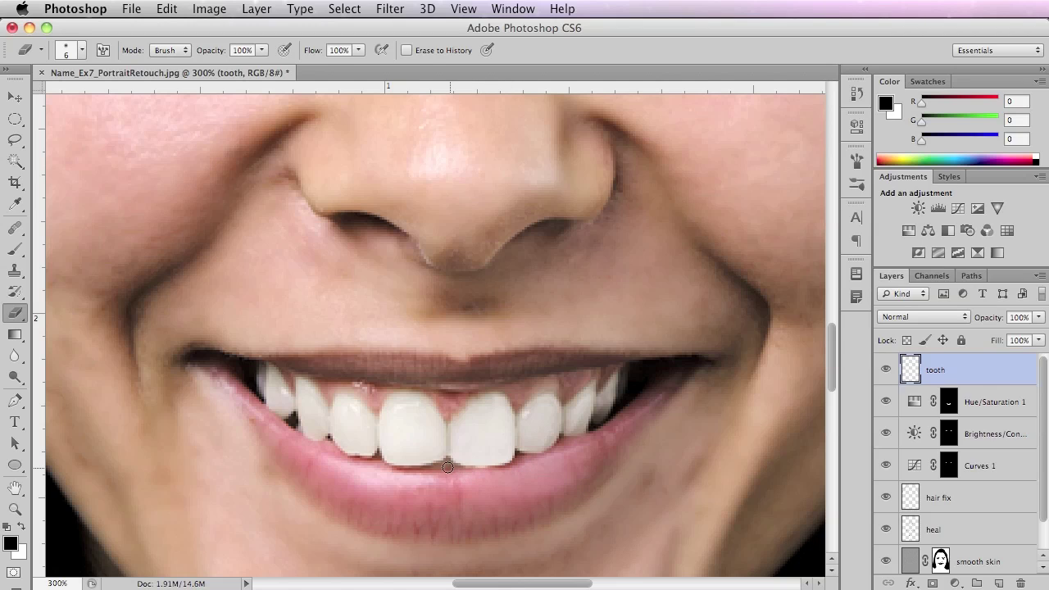
Check the repaired tooth up close with the "tooth" layer hidden and shown, and examine it on the whole face.
left_click(886, 370)
left_click(885, 370)
left_click(885, 370)
left_click(885, 370)
left_click(886, 369)
left_click(885, 369)
left_click(483, 416, "alt+super")
left_click(497, 414, "alt+super")
left_click(497, 414, "alt+super")
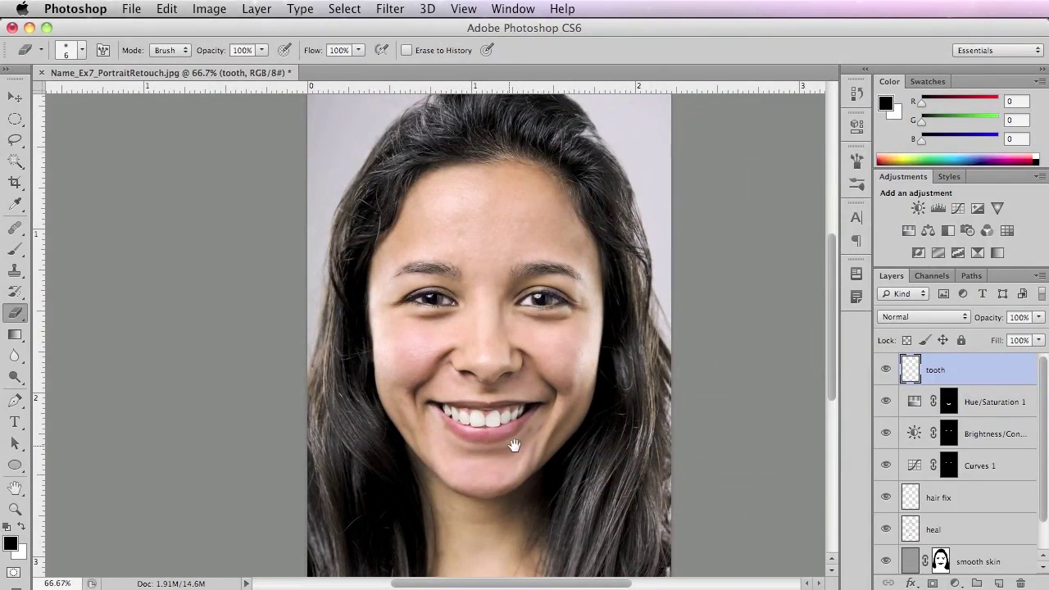
left_click(502, 422, "super")
left_click(496, 418, "super")
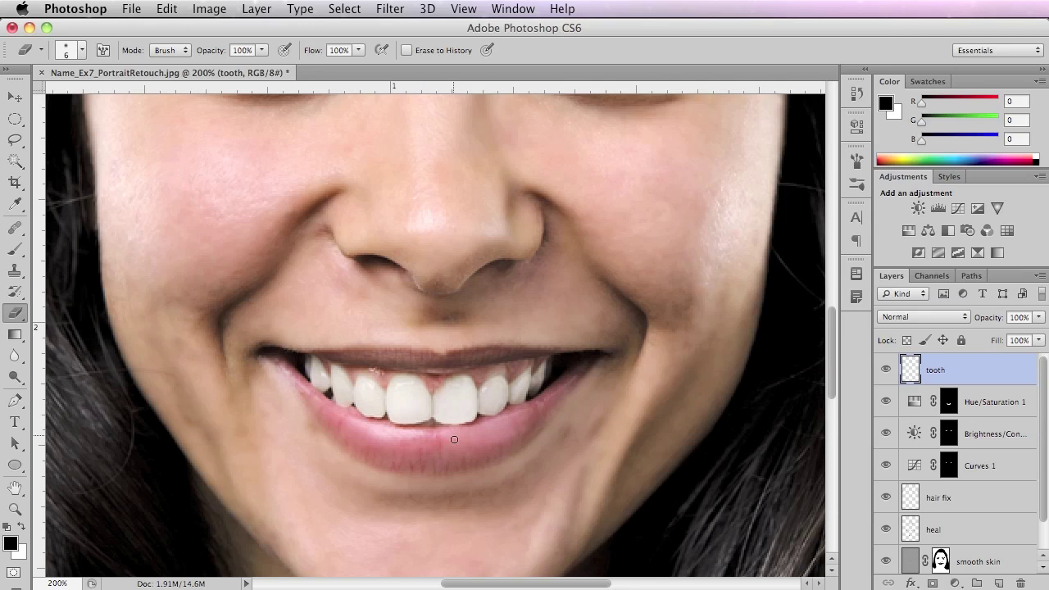
Compare the tooth repair on and off at 200% and in the full portrait, leaving the "tooth" layer visible.
left_click(885, 370)
left_click(885, 370)
left_click(885, 369)
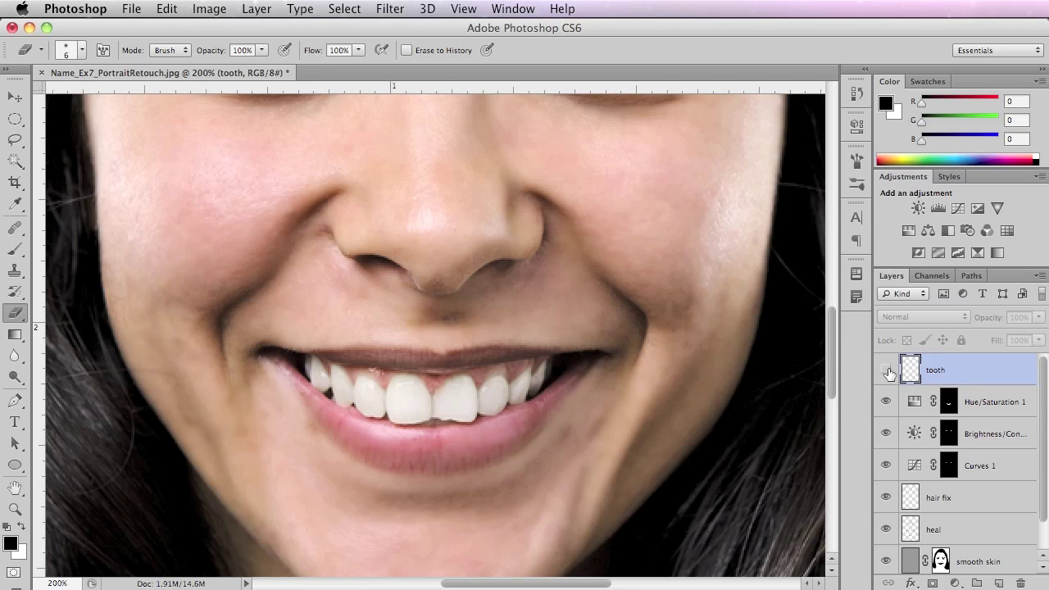
left_click(411, 399, "alt+super")
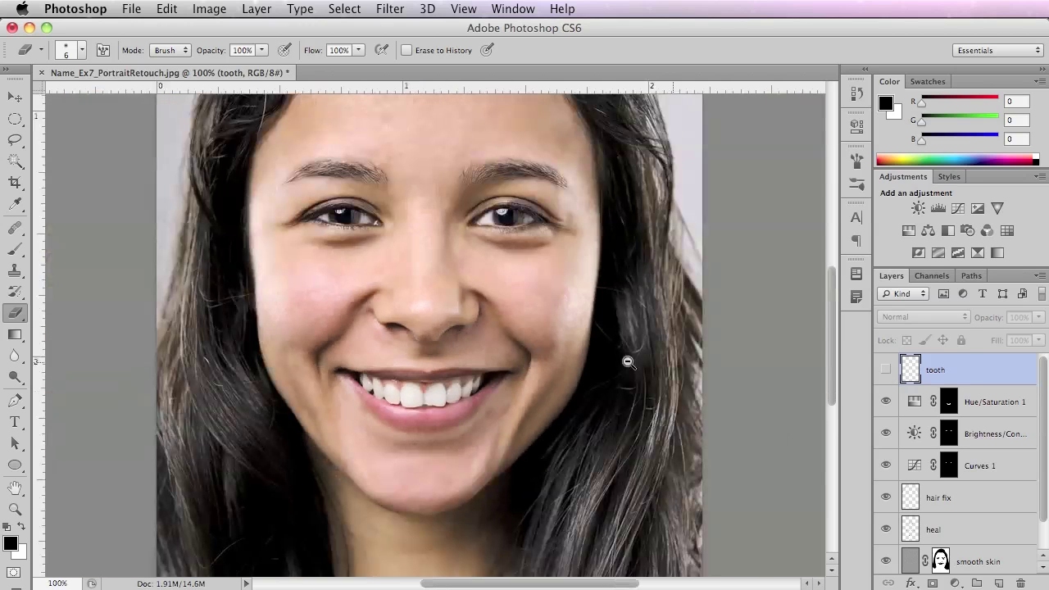
left_click(511, 374, "alt+super")
left_click(886, 370)
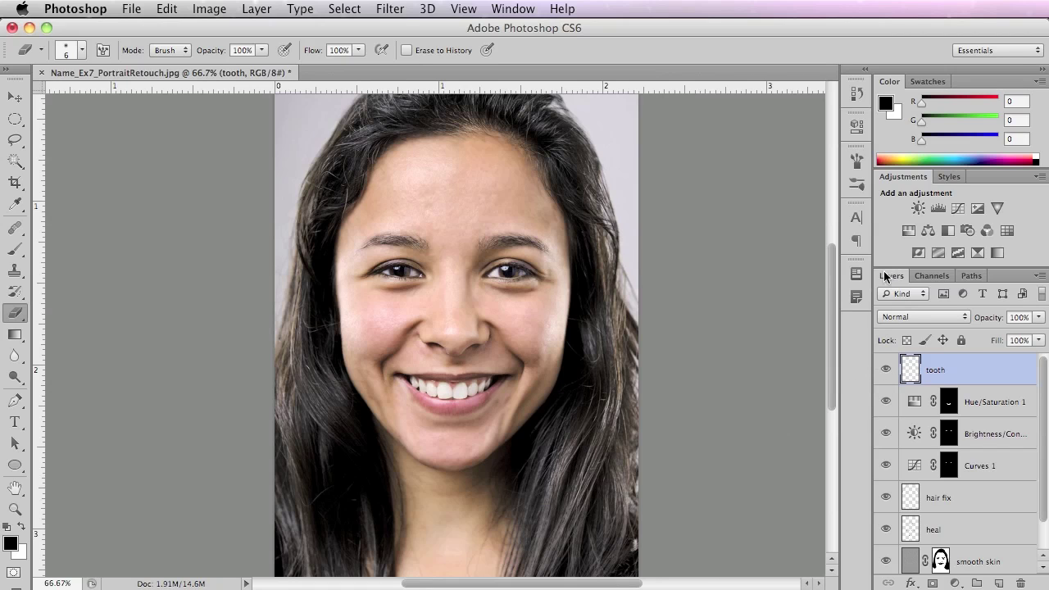
left_click(482, 399, "alt+super")
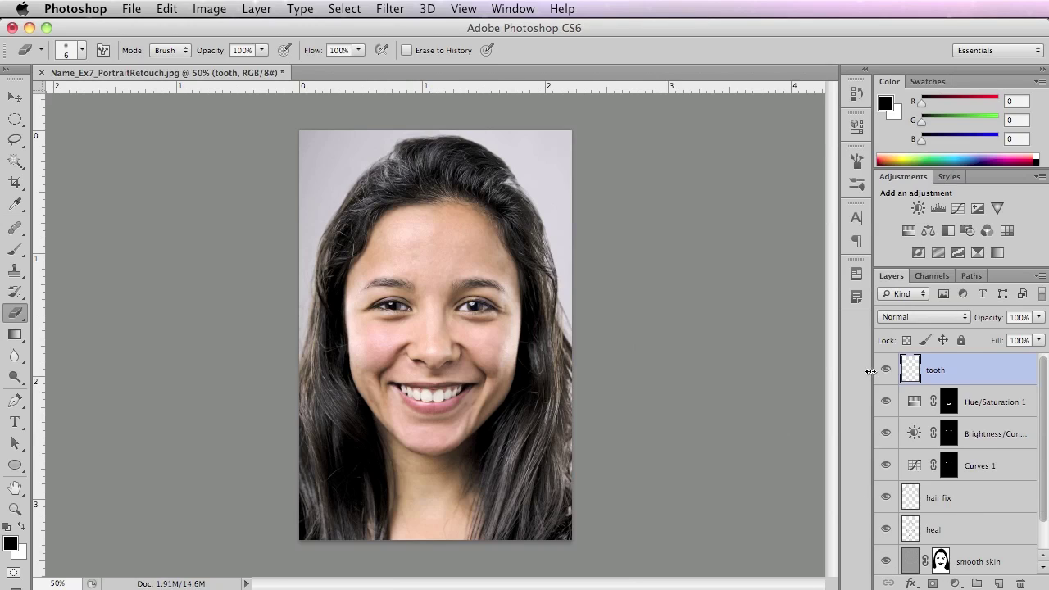
Compare the retouched portrait with the original by hiding and restoring every layer above the Background.
left_click_drag(888, 369, 890, 556)
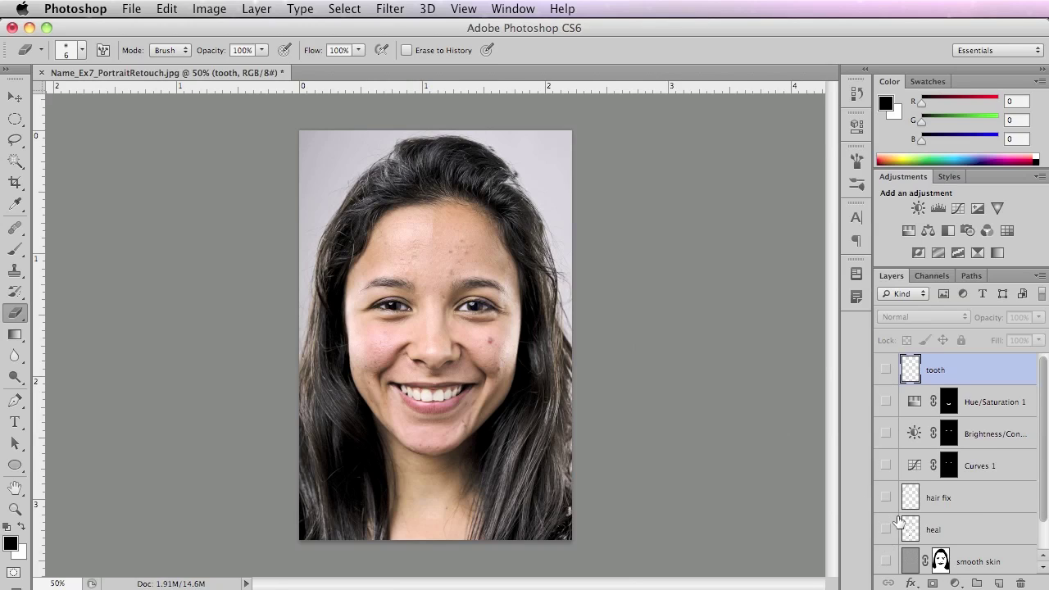
left_click_drag(1045, 513, 1046, 537)
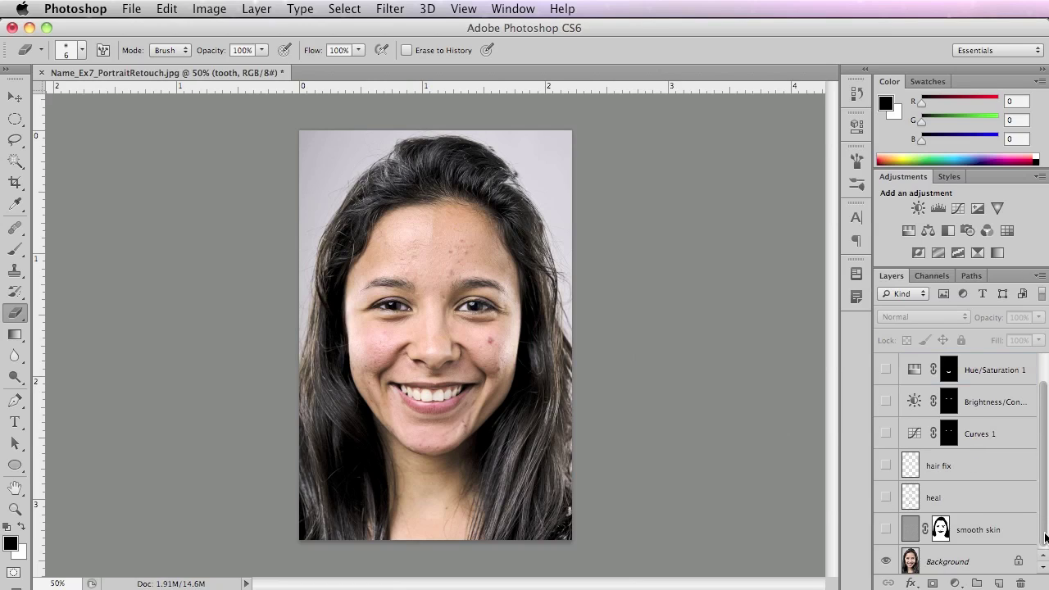
left_click_drag(887, 522, 875, 362)
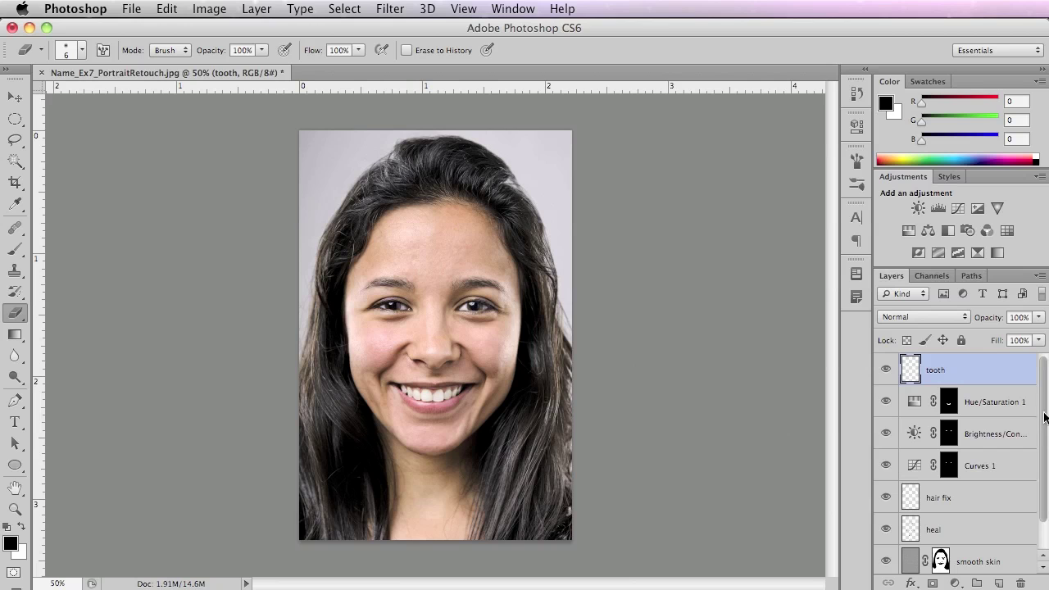
Select the mouth with a loose Lasso outline around the lips and subtract the unwanted area from the selection.
key("super+equal")
key("super+equal")
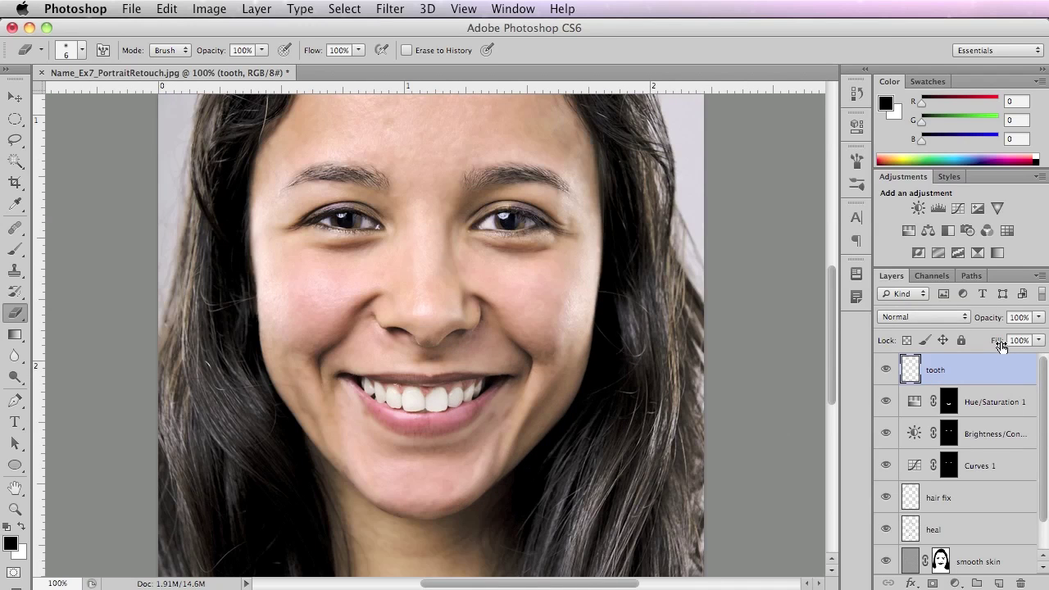
left_click(15, 139)
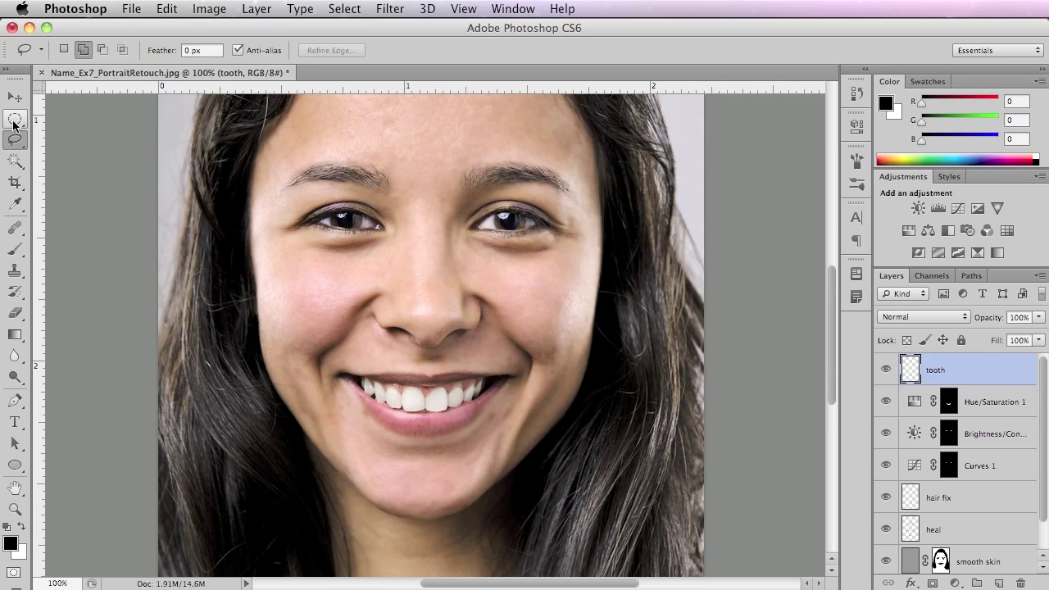
mouse_move(373, 366)
left_mouse_down()
mouse_move(329, 367)
mouse_move(326, 384)
mouse_move(392, 435)
mouse_move(467, 439)
mouse_move(499, 416)
mouse_move(519, 353)
mouse_move(381, 367)
left_mouse_up()
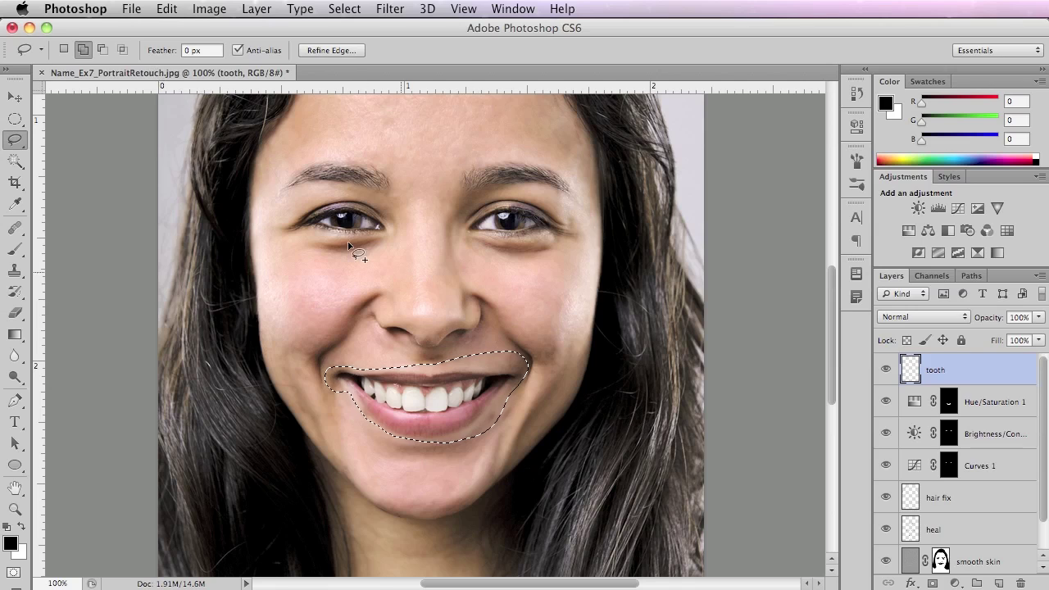
key("alt")
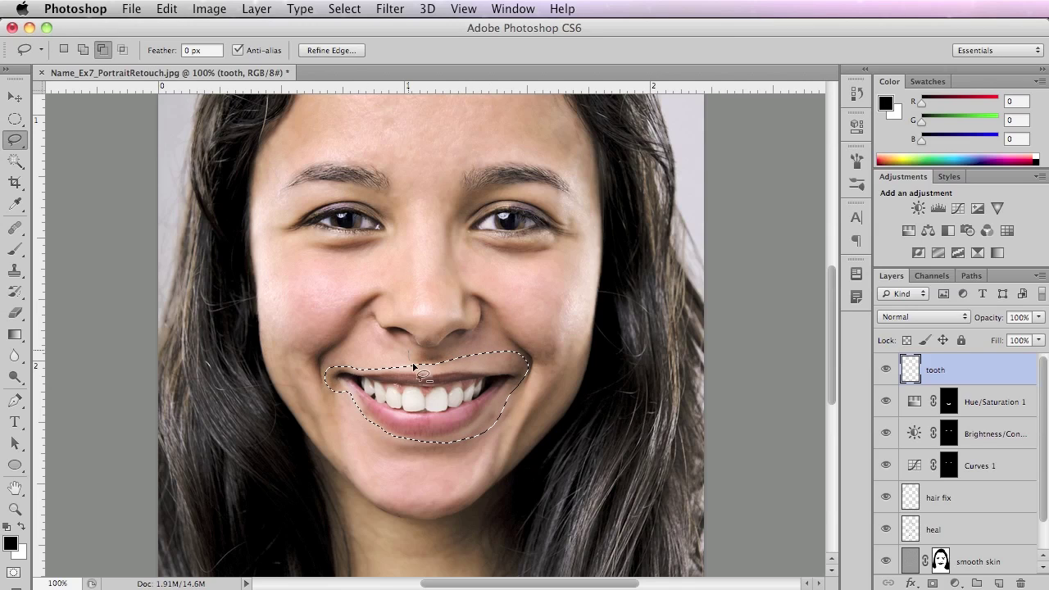
mouse_move(446, 370)
left_mouse_down()
mouse_move(537, 378)
mouse_move(544, 352)
mouse_move(533, 382)
mouse_move(498, 405)
mouse_move(471, 458)
left_mouse_up()
Add a Hue/Saturation adjustment layer masked to the lip selection and set Hue to -3 and Saturation to +51.
left_click(911, 234)
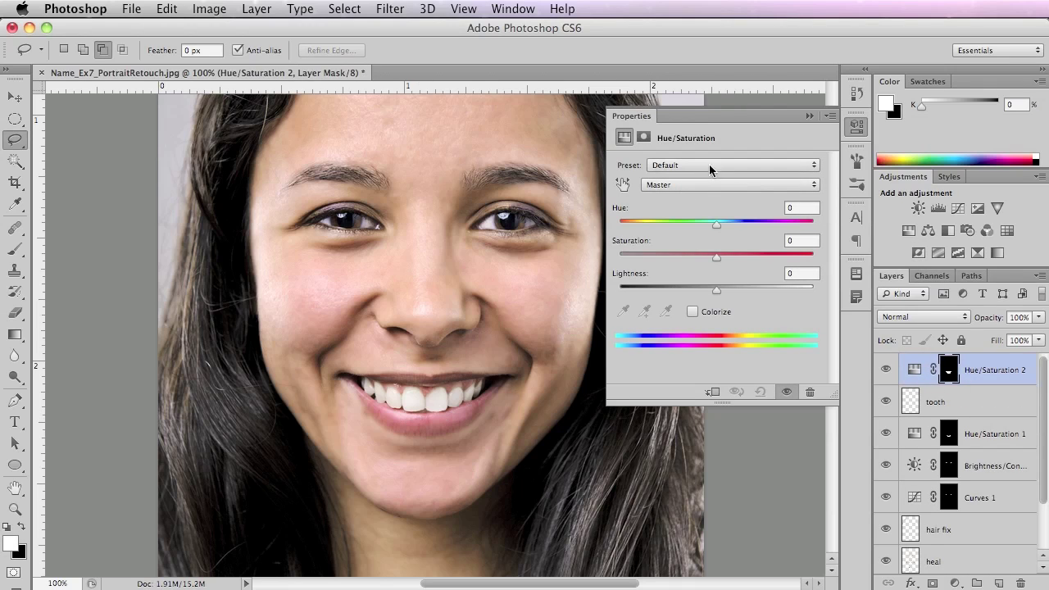
left_click_drag(719, 224, 819, 212)
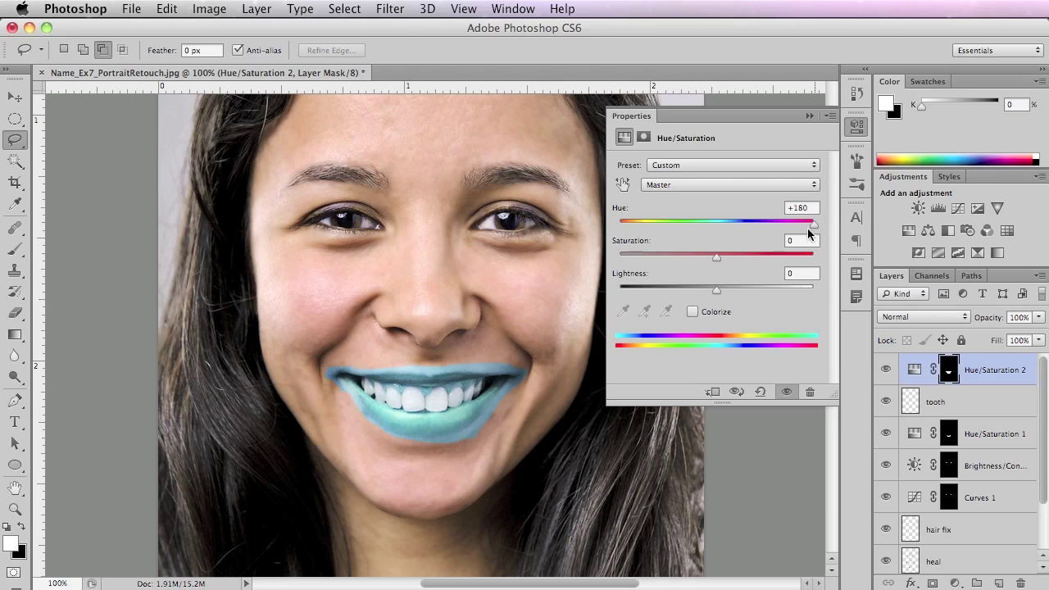
left_click_drag(815, 237, 666, 227)
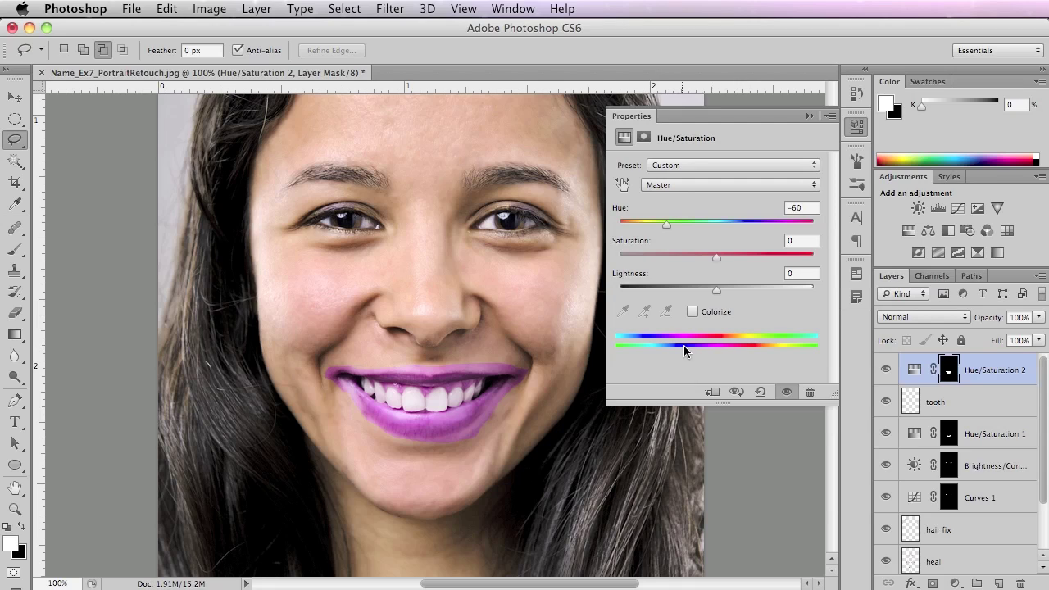
left_click_drag(668, 225, 722, 223)
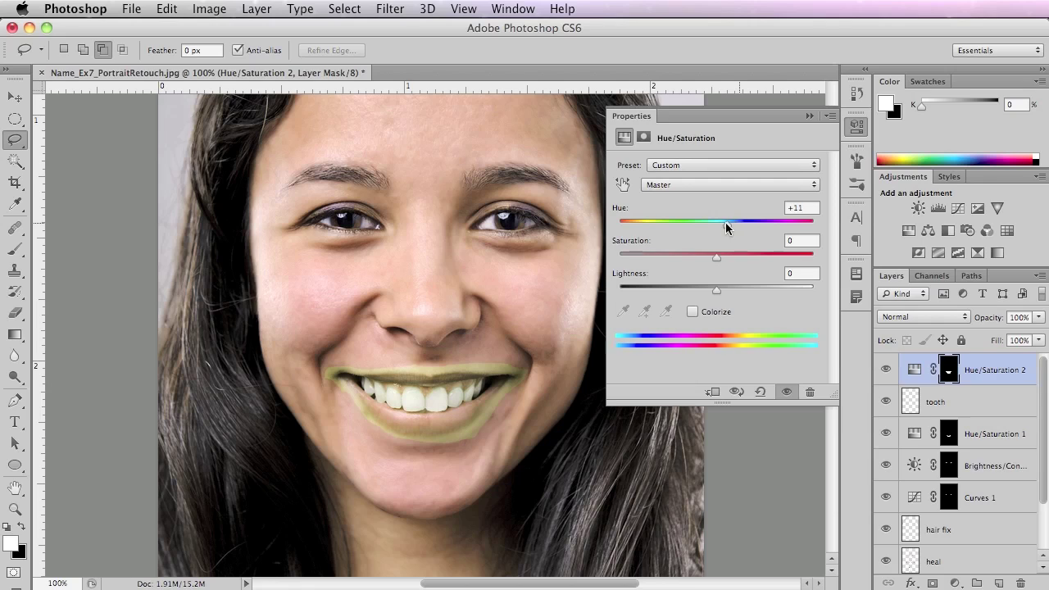
left_click_drag(716, 258, 765, 256)
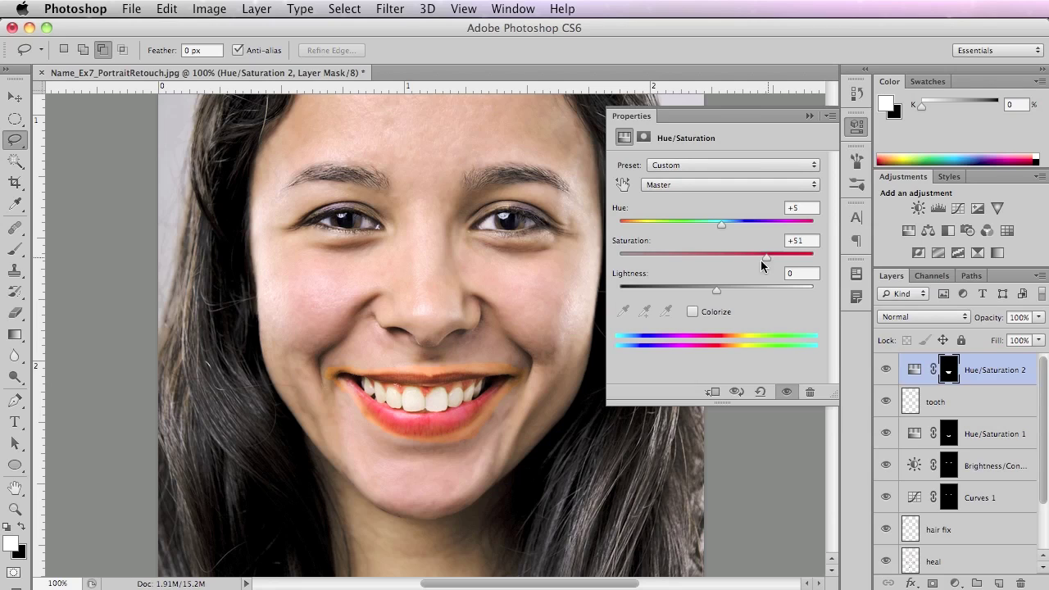
mouse_move(722, 226)
left_mouse_down()
mouse_move(733, 225)
mouse_move(712, 222)
left_mouse_up()
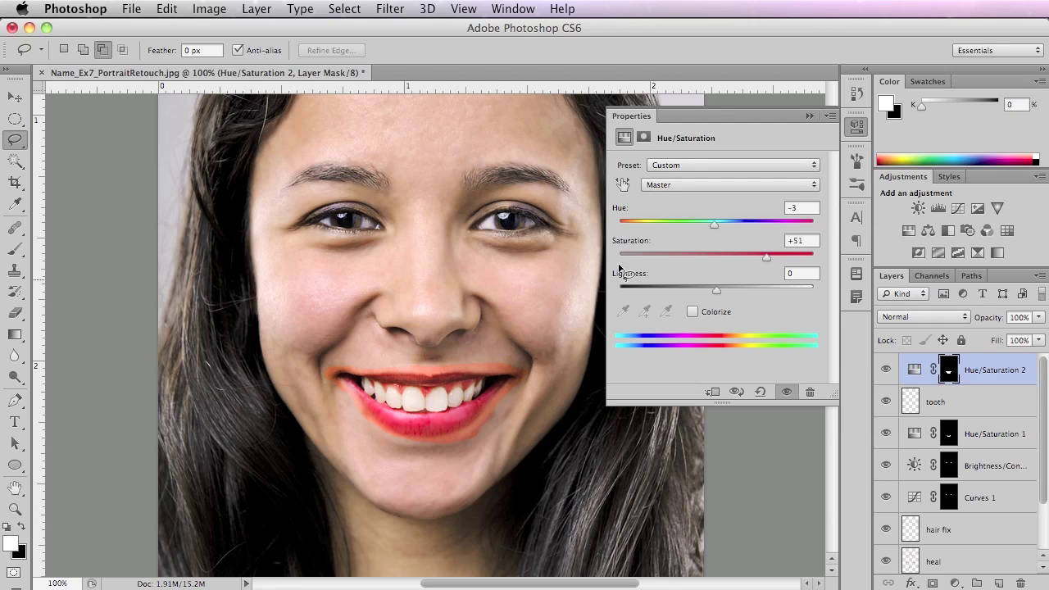
Fine-tune the hue of the lip Hue/Saturation adjustment.
left_click_drag(713, 223, 716, 224)
left_click(809, 116)
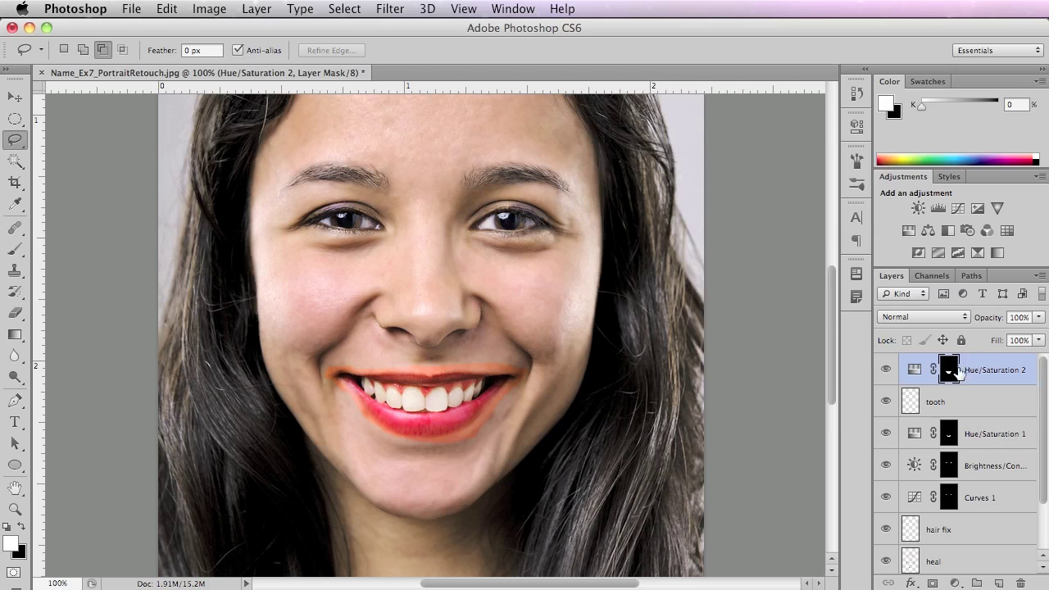
Paint black on the Hue/Saturation 2 mask with a 10 px brush to remove the orange spill above the left half of the upper lip.
left_click(426, 411)
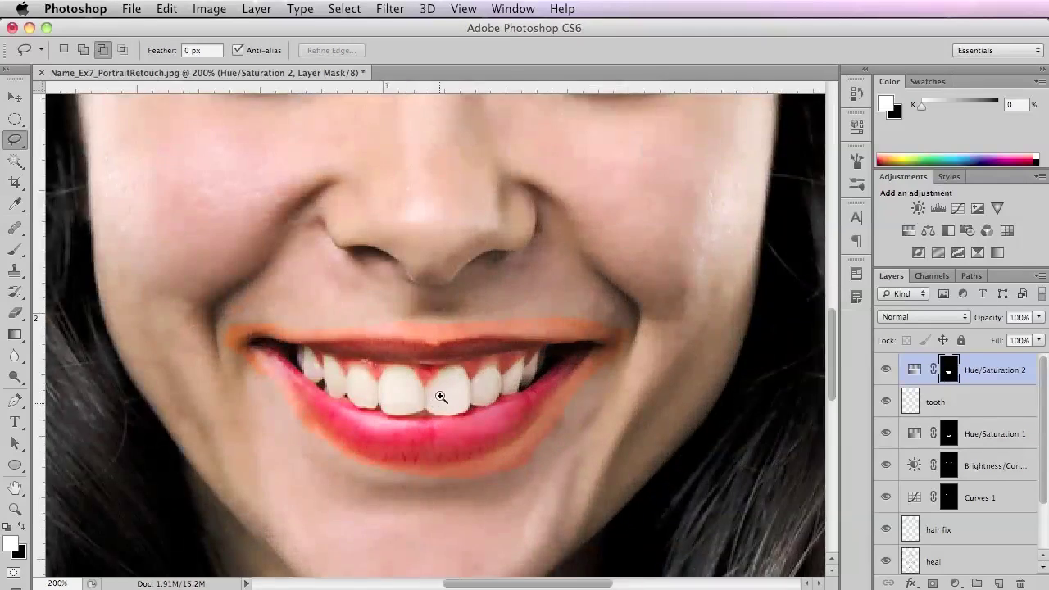
left_click(440, 402)
left_click_drag(520, 429, 515, 342)
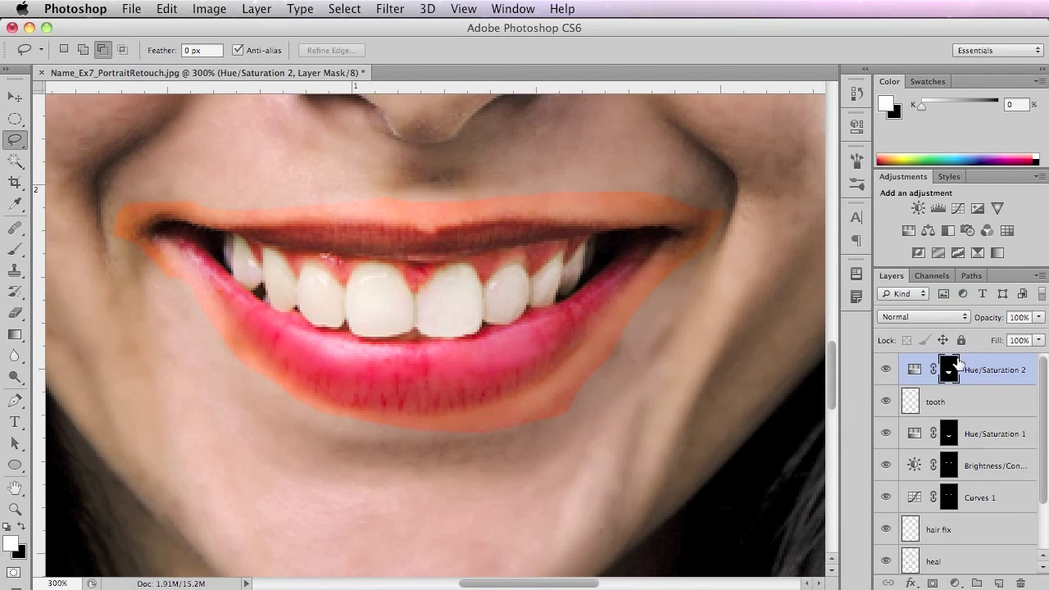
left_click(21, 527)
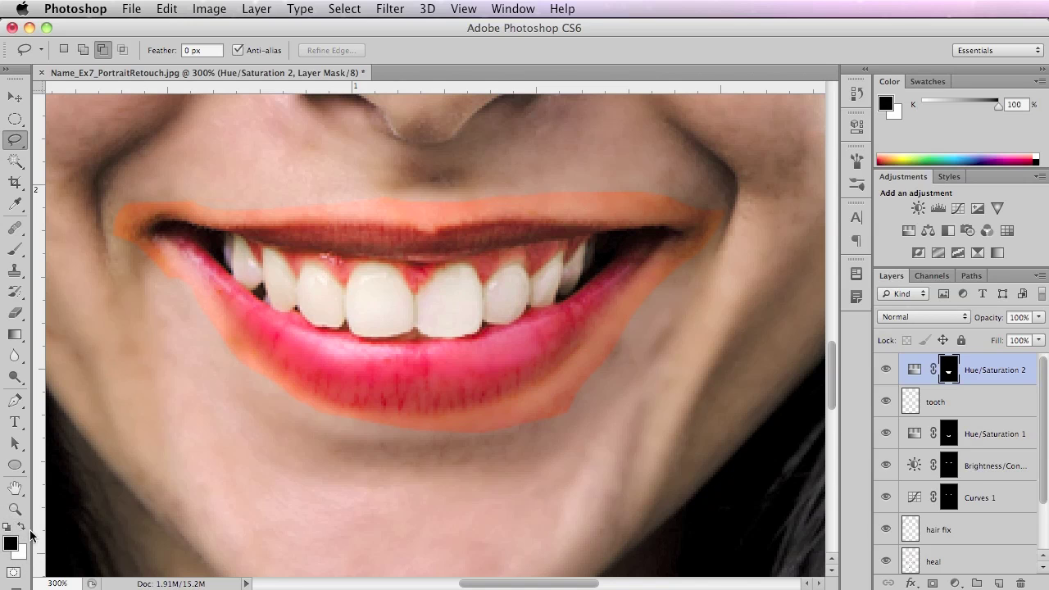
left_click(14, 249)
key("bracketleft")
key("bracketleft")
key("bracketleft")
key("bracketleft")
key("bracketleft")
key("bracketleft")
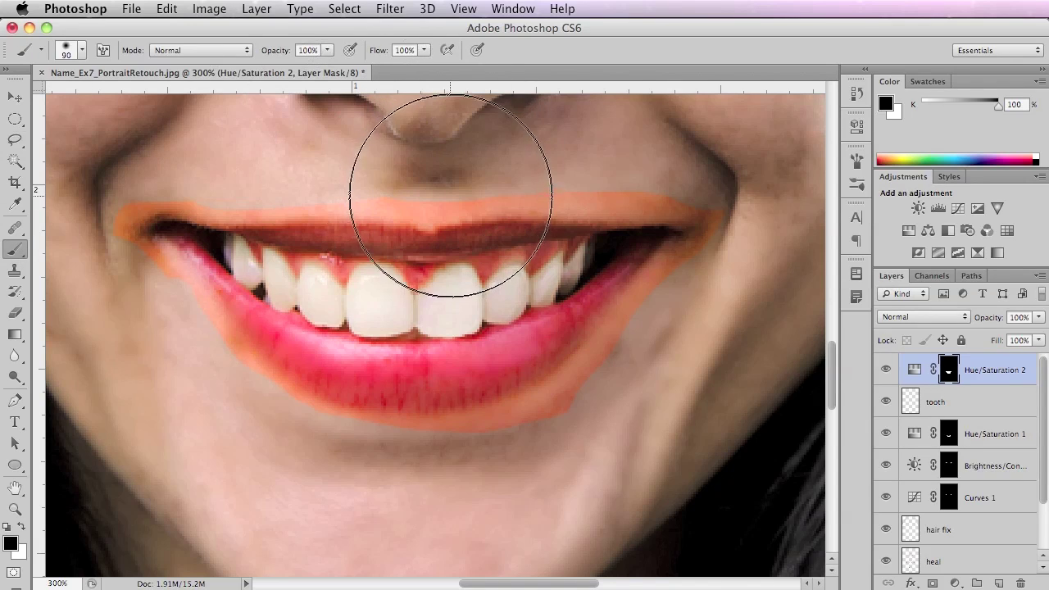
key("bracketleft")
key("bracketleft")
key("bracketleft")
key("bracketleft")
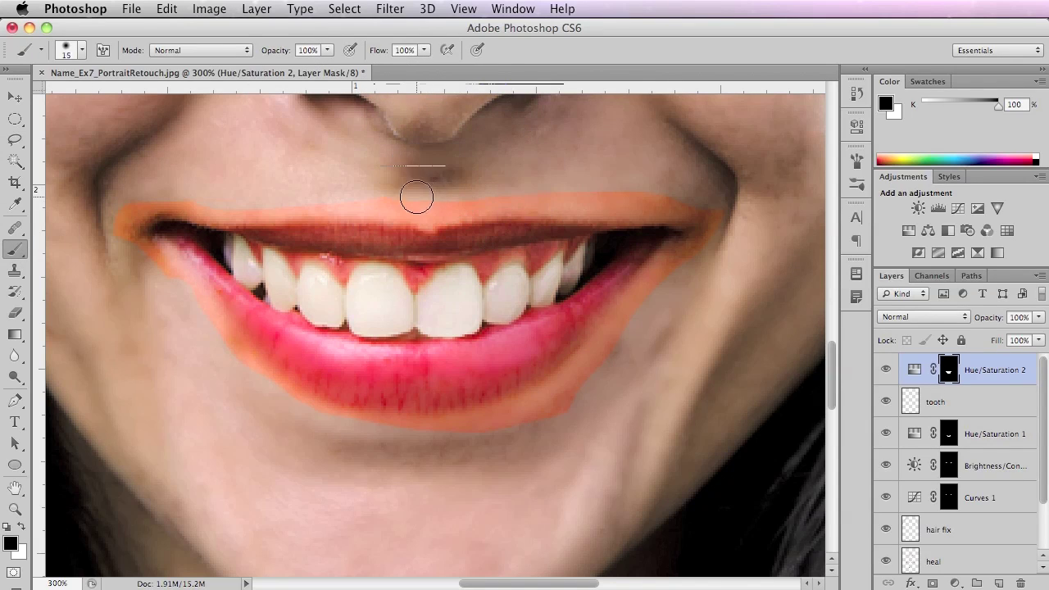
mouse_move(429, 205)
left_mouse_down()
mouse_move(300, 211)
mouse_move(399, 227)
left_mouse_up()
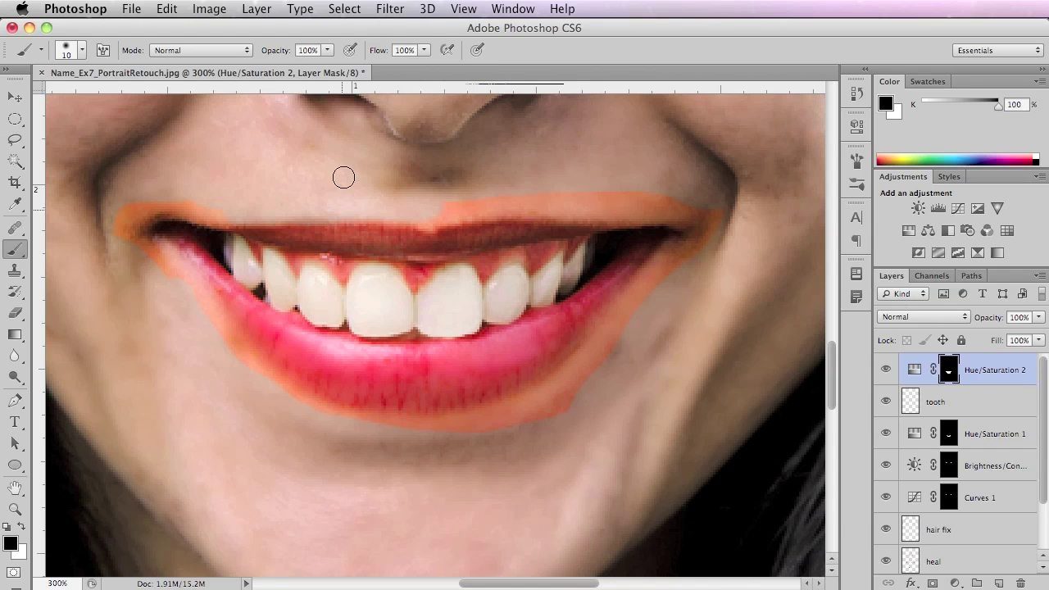
Paint a black stroke across both lips on the Hue/Saturation 2 mask and restore the lip color there with white.
left_click_drag(344, 178, 437, 476)
key("x")
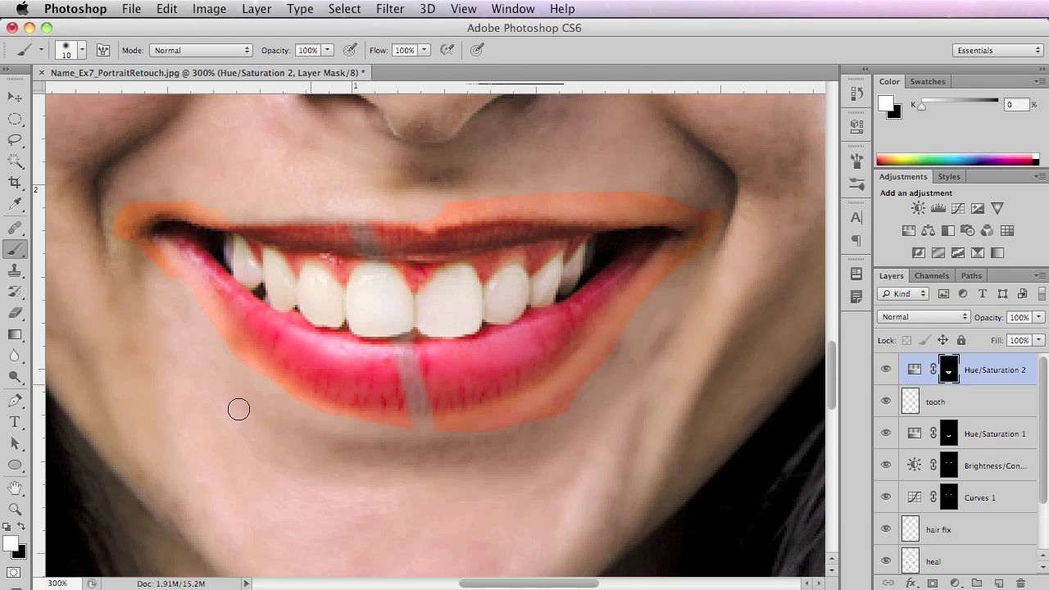
mouse_move(361, 223)
left_mouse_down()
mouse_move(382, 237)
mouse_move(371, 246)
left_mouse_up()
mouse_move(414, 385)
left_mouse_down()
mouse_move(421, 358)
mouse_move(418, 395)
mouse_move(432, 390)
left_mouse_up()
Mask out the remaining orange spill around the lip edges and mouth corners by painting black with the 10 px brush.
key("x")
mouse_move(433, 429)
left_mouse_down()
mouse_move(547, 410)
mouse_move(488, 428)
mouse_move(513, 430)
mouse_move(557, 406)
mouse_move(546, 448)
mouse_move(592, 399)
mouse_move(633, 324)
mouse_move(552, 401)
mouse_move(570, 373)
mouse_move(715, 217)
mouse_move(550, 216)
mouse_move(572, 202)
mouse_move(511, 200)
mouse_move(573, 213)
mouse_move(582, 194)
mouse_move(699, 195)
mouse_move(623, 185)
mouse_move(479, 193)
left_mouse_up()
key("x")
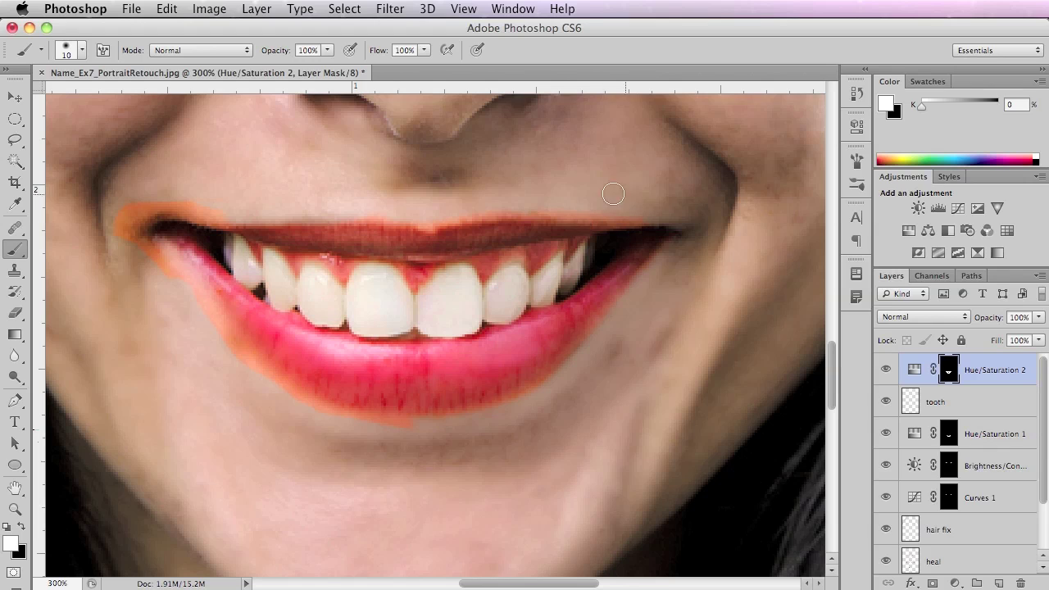
key("x")
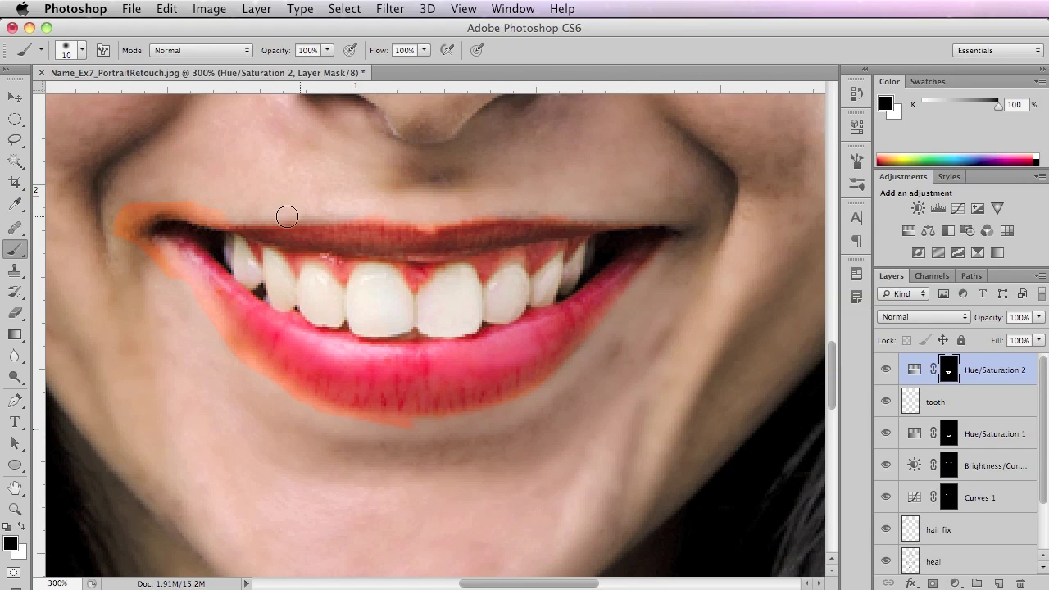
mouse_move(206, 210)
left_mouse_down()
mouse_move(122, 216)
mouse_move(118, 241)
mouse_move(145, 263)
mouse_move(166, 248)
mouse_move(196, 275)
mouse_move(230, 322)
mouse_move(178, 278)
mouse_move(191, 306)
mouse_move(281, 391)
mouse_move(239, 364)
mouse_move(331, 429)
mouse_move(371, 430)
mouse_move(326, 419)
mouse_move(525, 419)
mouse_move(487, 424)
left_mouse_up()
Paint black over the gums and teeth on the Hue/Saturation 2 mask to remove the added color there.
mouse_move(452, 271)
left_mouse_down()
mouse_move(391, 277)
mouse_move(486, 274)
mouse_move(451, 285)
left_mouse_up()
mouse_move(520, 261)
left_mouse_down()
mouse_move(477, 273)
mouse_move(571, 253)
mouse_move(546, 263)
left_mouse_up()
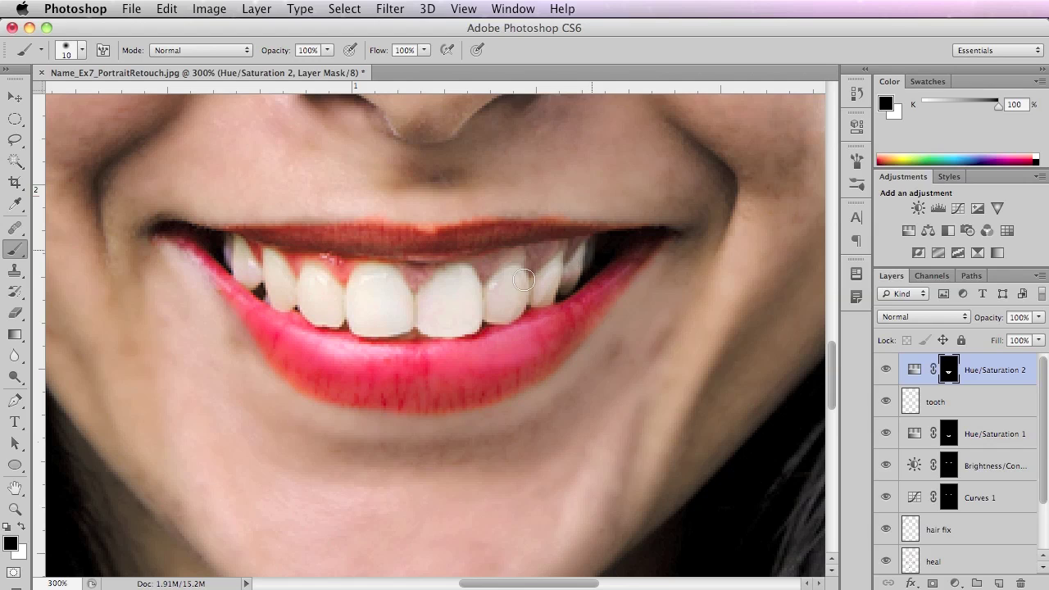
mouse_move(365, 280)
left_mouse_down()
mouse_move(226, 246)
mouse_move(254, 255)
left_mouse_up()
Lower the Hue/Saturation 2 layer's opacity to 35% while judging the lip color on the whole face.
key("super+minus")
key("super+minus")
key("super+minus")
key("space")
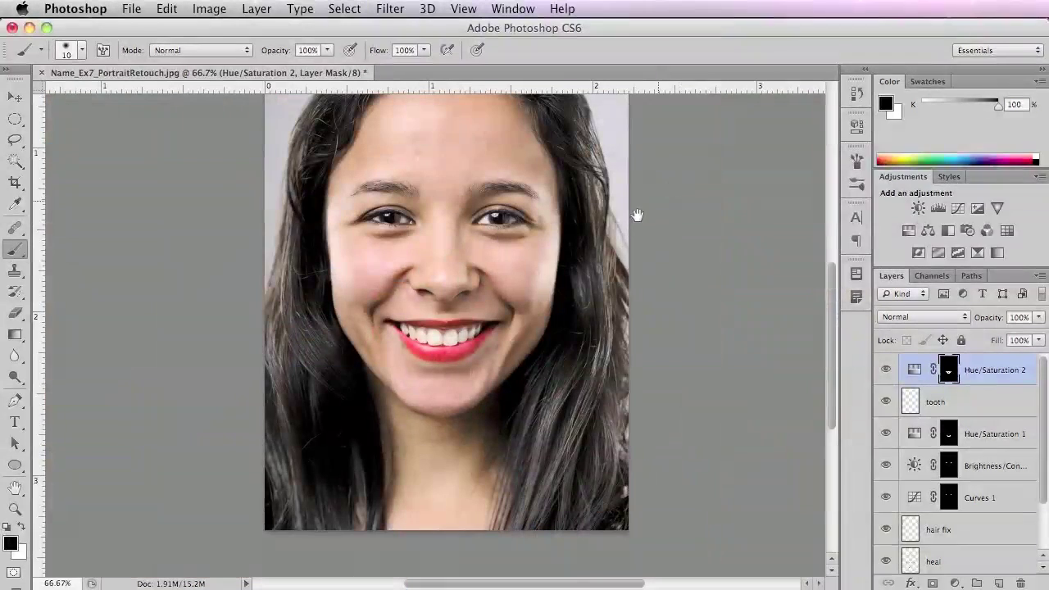
mouse_move(485, 282)
left_mouse_down()
mouse_move(475, 435)
mouse_move(492, 308)
left_mouse_up()
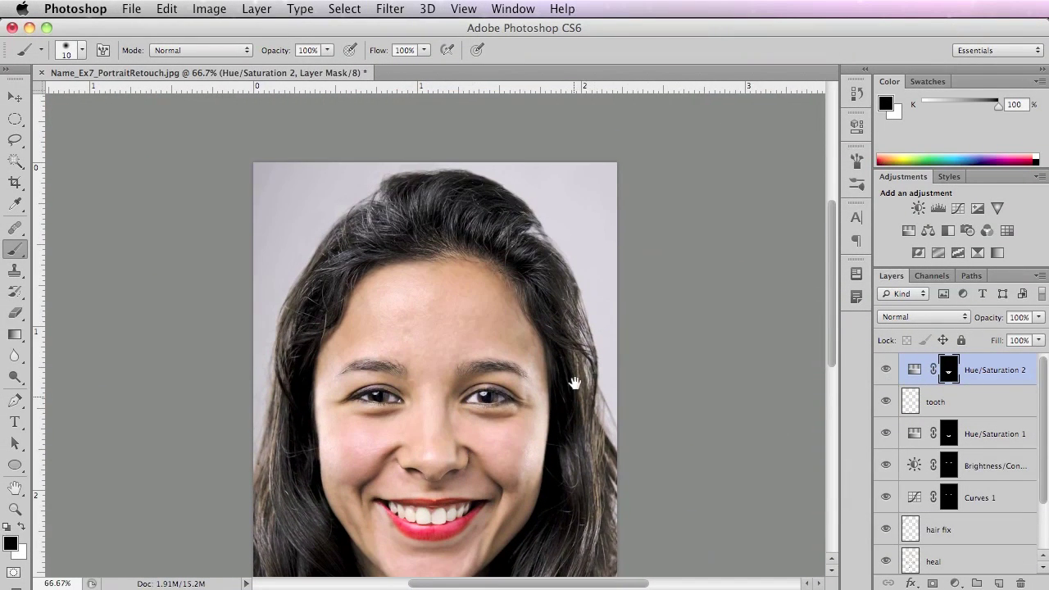
left_click_drag(573, 380, 574, 260)
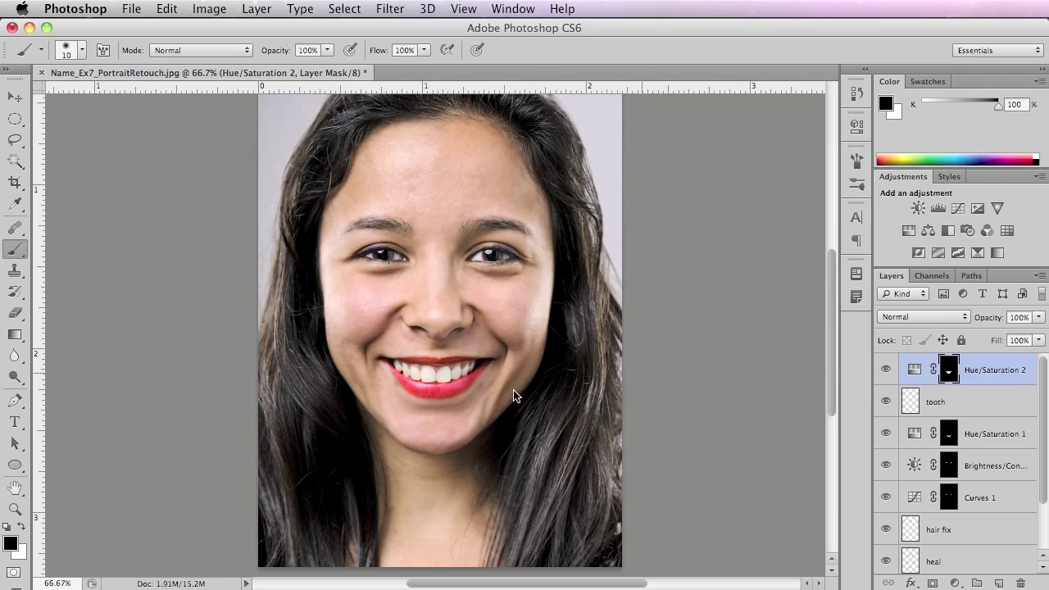
left_click_drag(1037, 322, 1017, 343)
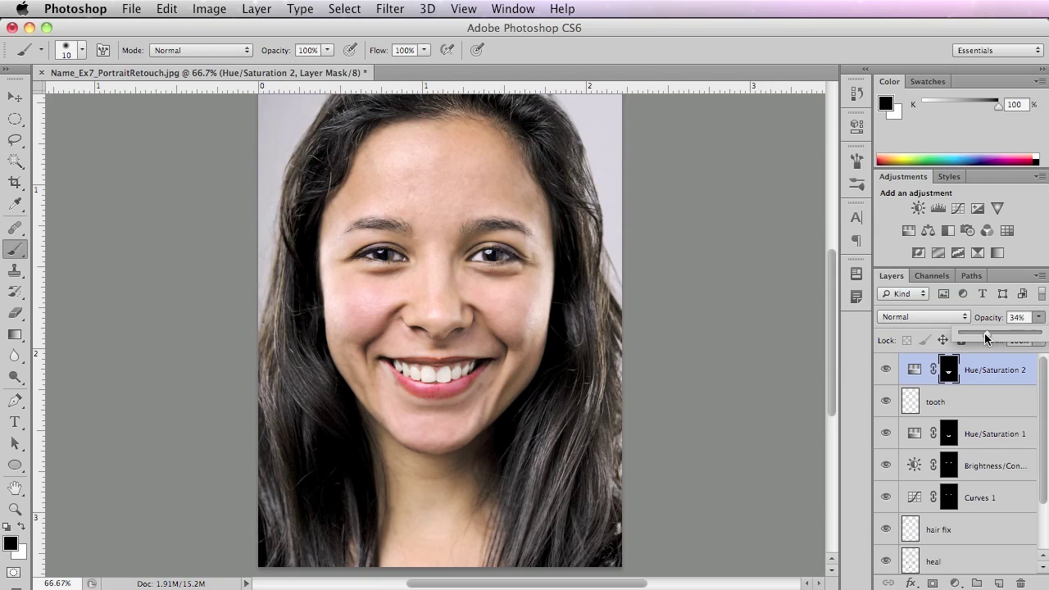
left_click_drag(984, 333, 988, 333)
Add blush to the right-hand cheek by painting white on the Hue/Saturation 2 mask with a 30 px brush at 11% and 32% opacity.
left_click(481, 322, "super")
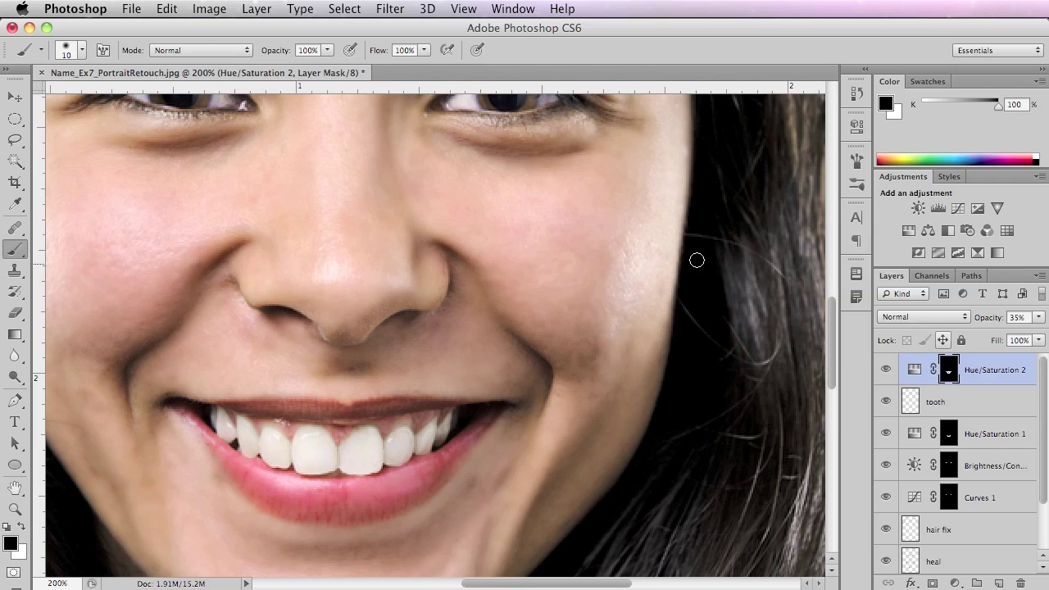
key("bracketright")
key("bracketright")
left_click_drag(608, 254, 578, 27)
left_click_drag(327, 51, 270, 65)
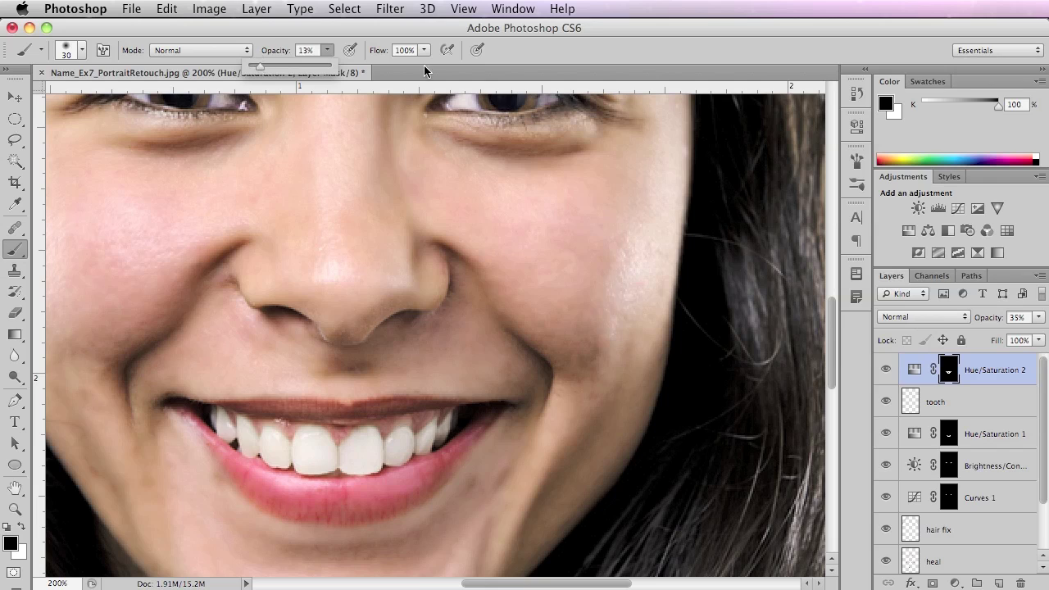
left_click(599, 252)
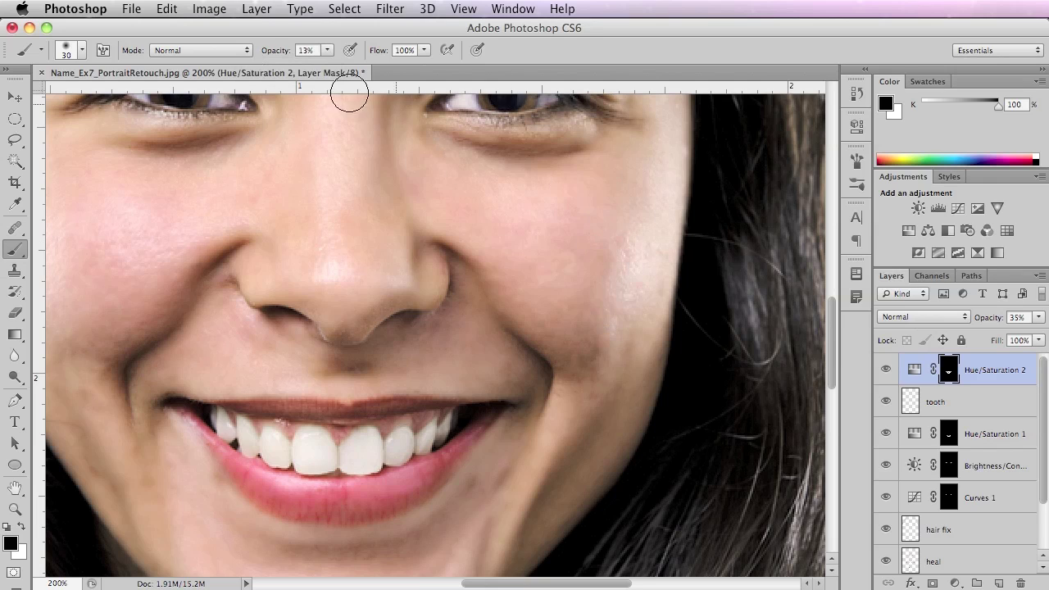
left_click(327, 50)
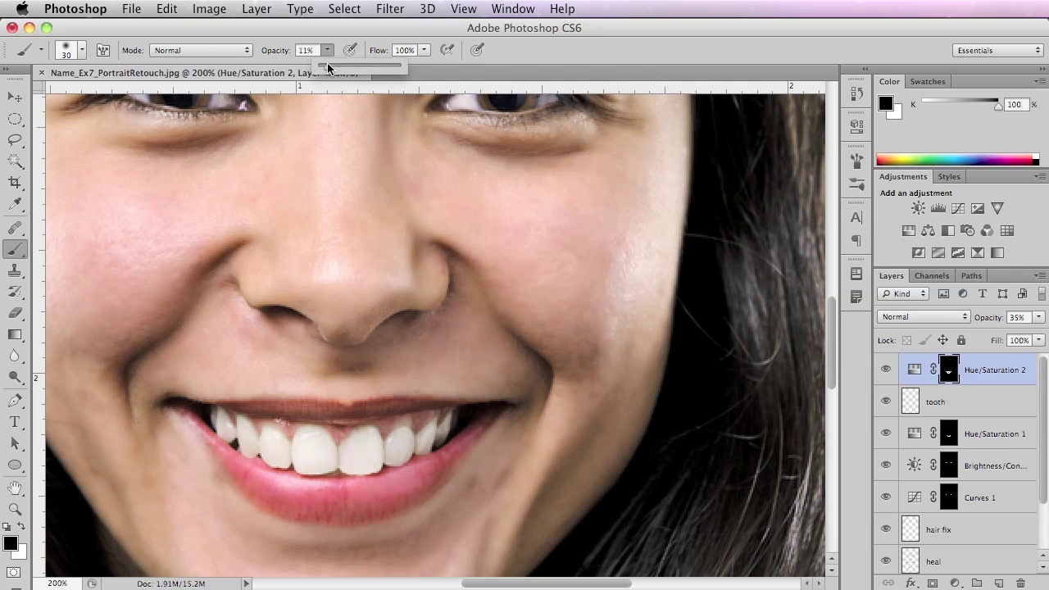
left_click(606, 249)
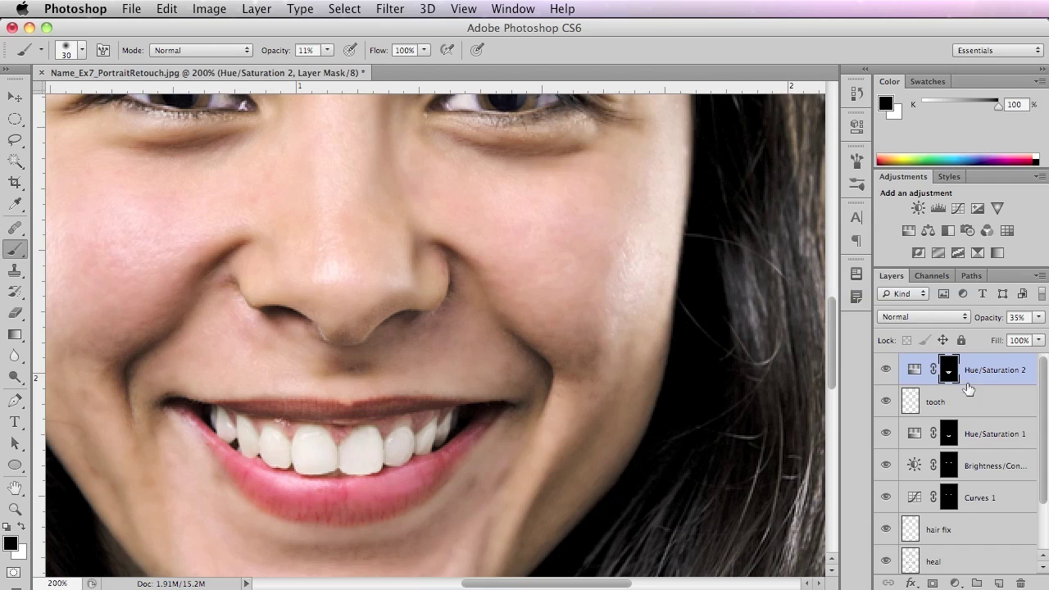
left_click(21, 528)
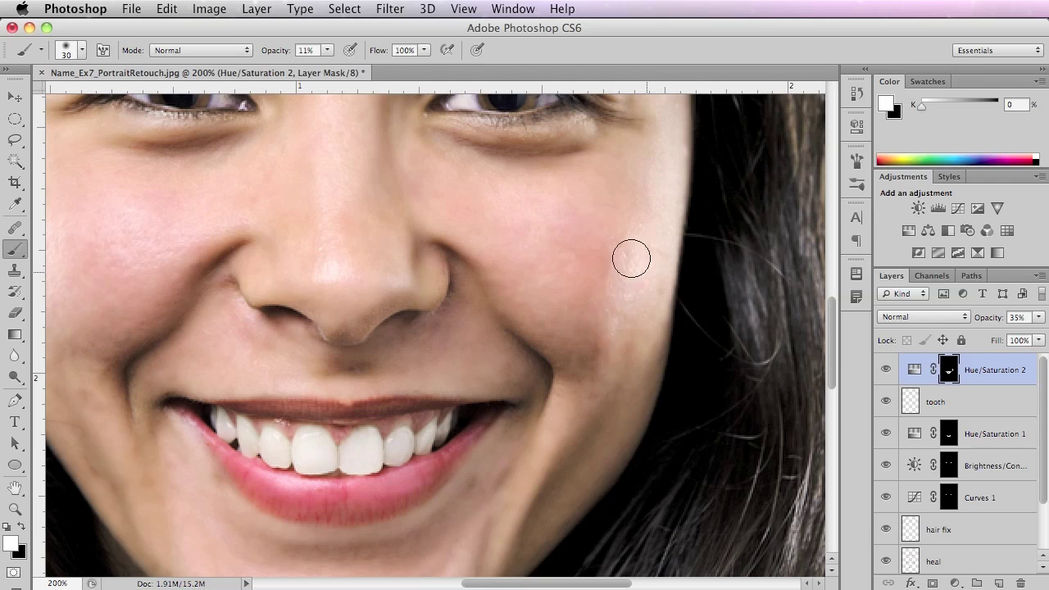
left_click_drag(327, 52, 352, 82)
left_click(556, 373, "alt")
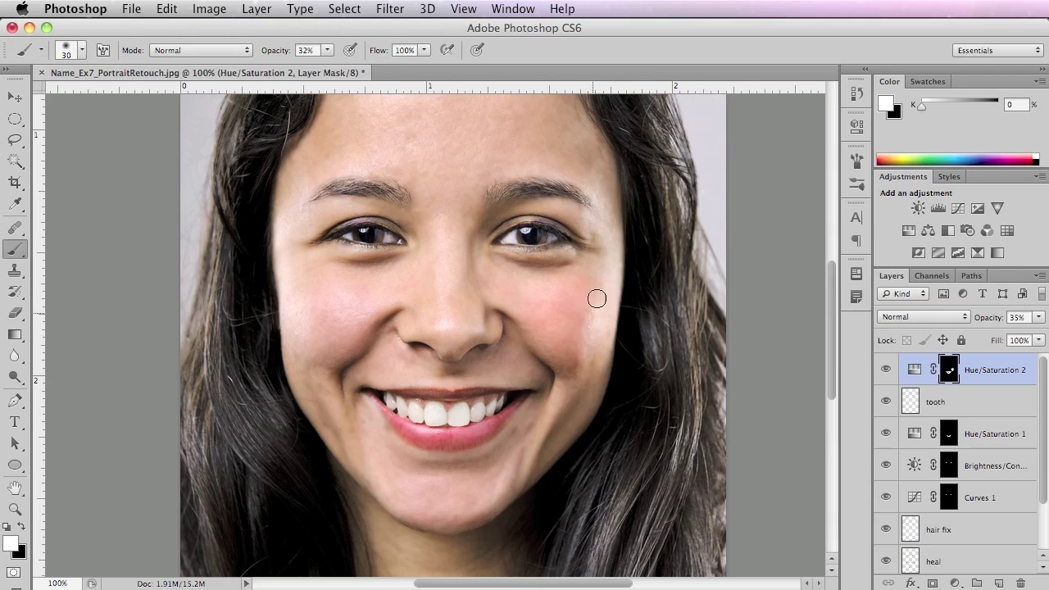
Check the blush by hiding and showing the Hue/Saturation 2 layer, and paint matching blush on the other cheek.
left_click(885, 373)
left_click(886, 374)
left_click(885, 374)
left_click(885, 374)
left_click(885, 376)
left_click(885, 377)
left_click(886, 375)
left_click(886, 376)
left_click(887, 376)
left_click(888, 375)
left_click(890, 375)
left_click(892, 375)
key("x")
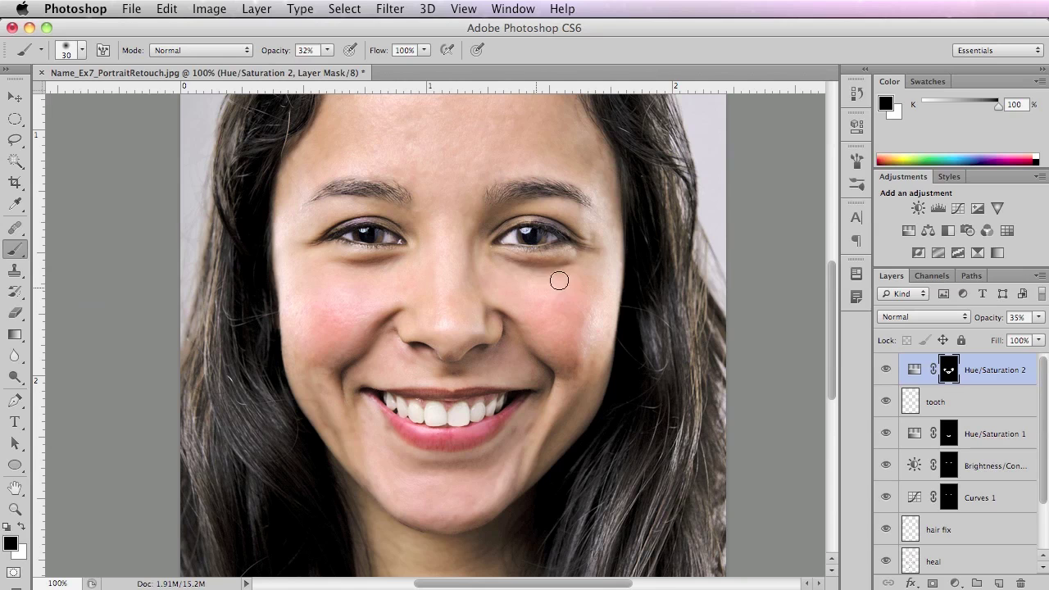
Compare the lip and cheek color on and off with the Hue/Saturation 2 layer, leaving it visible and the "tooth" layer hidden.
left_click_drag(885, 402, 894, 370)
left_click(888, 371)
left_click(888, 371)
left_click(889, 371)
left_click(890, 372)
left_click(890, 373)
left_click(890, 374)
left_click(891, 374)
left_click(890, 375)
left_click(891, 375)
left_click(890, 376)
left_click(890, 376)
left_click(890, 377)
Select the upper eyelid area between eye and brow on both eyes with the Lasso, adding the second area to the selection.
left_click(15, 140)
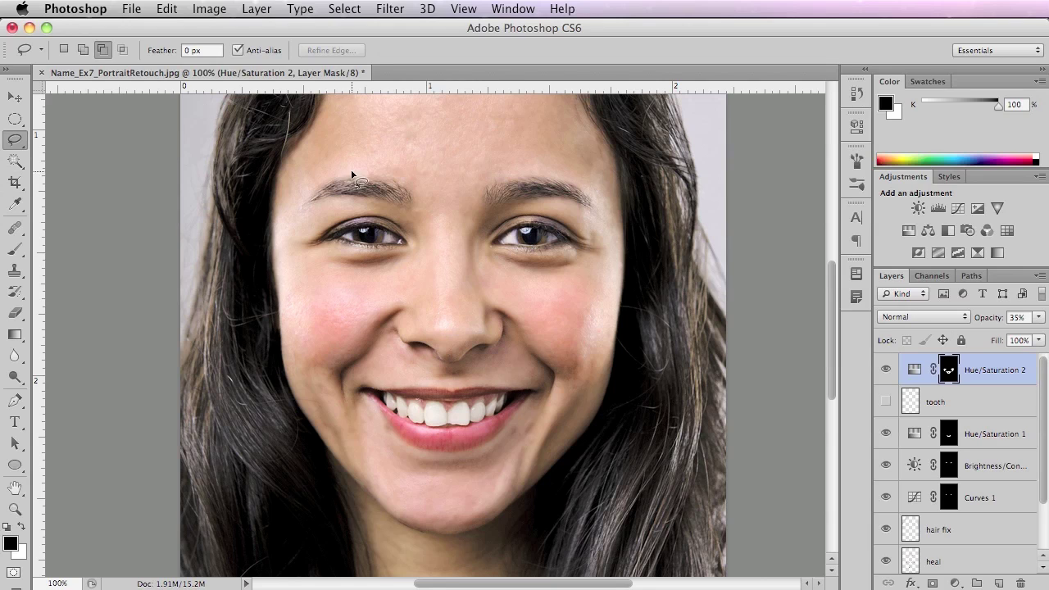
mouse_move(315, 197)
left_mouse_down()
mouse_move(298, 239)
mouse_move(373, 220)
mouse_move(410, 235)
left_mouse_up()
left_click_drag(400, 197, 399, 194)
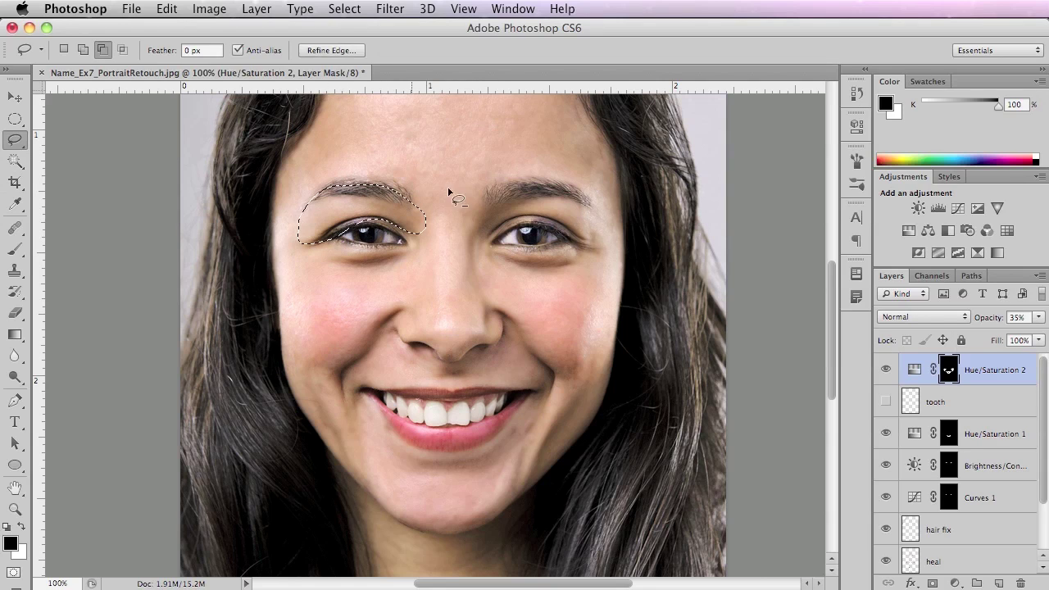
mouse_move(507, 235)
left_mouse_down()
mouse_move(593, 244)
mouse_move(613, 211)
left_mouse_up()
left_click(83, 50)
mouse_move(497, 177)
left_mouse_down()
mouse_move(481, 213)
mouse_move(489, 240)
mouse_move(532, 220)
mouse_move(593, 243)
mouse_move(602, 220)
mouse_move(523, 212)
mouse_move(516, 185)
mouse_move(532, 188)
mouse_move(538, 197)
mouse_move(507, 199)
mouse_move(533, 186)
left_mouse_up()
left_click_drag(481, 238, 548, 216)
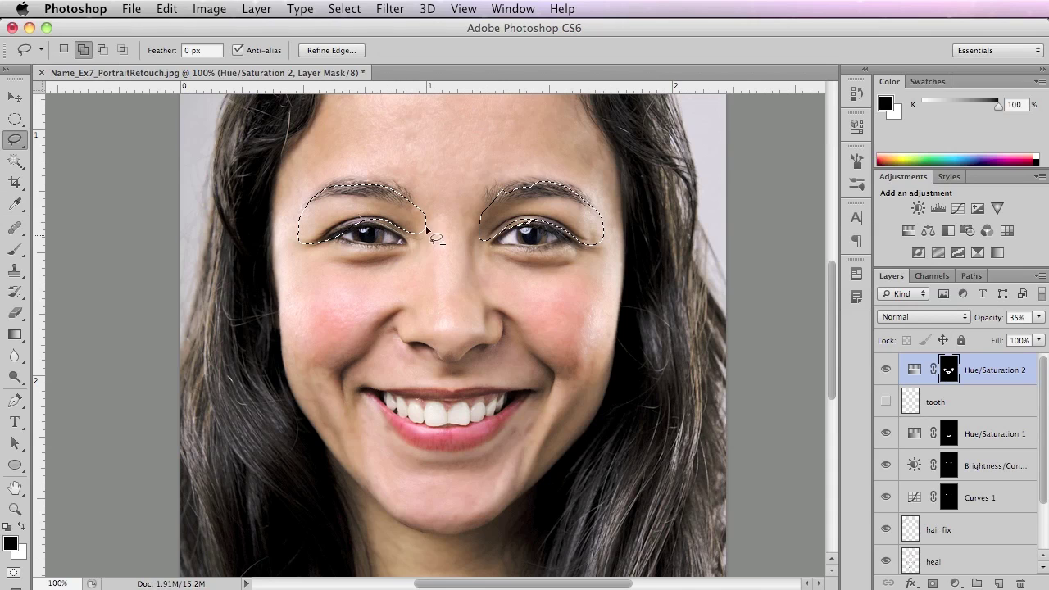
Add a Hue/Saturation adjustment layer masked to the eyelid selection and set Hue to +91.
left_click(908, 231)
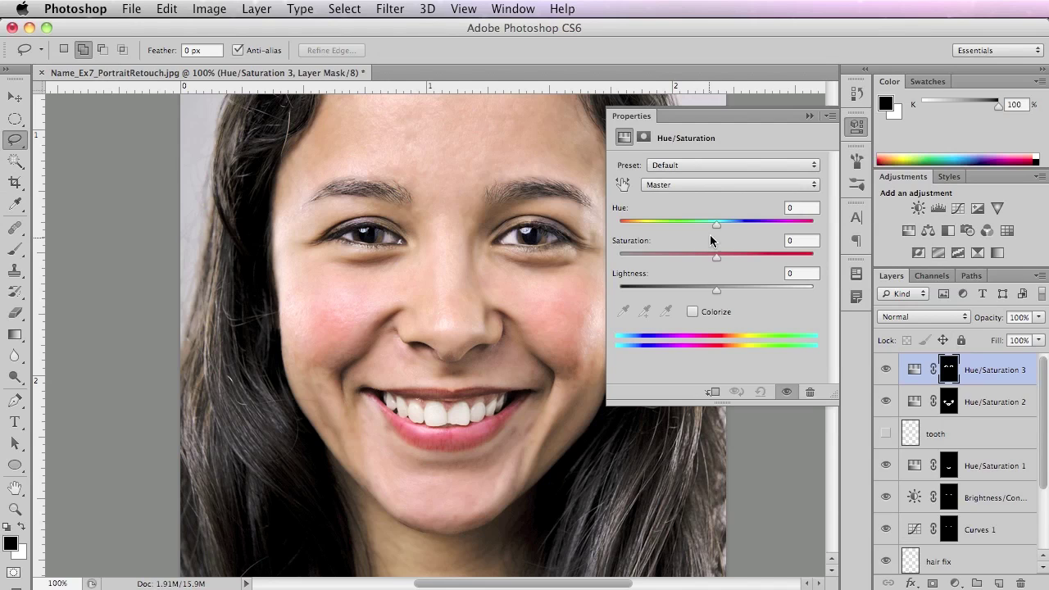
left_click_drag(718, 223, 777, 221)
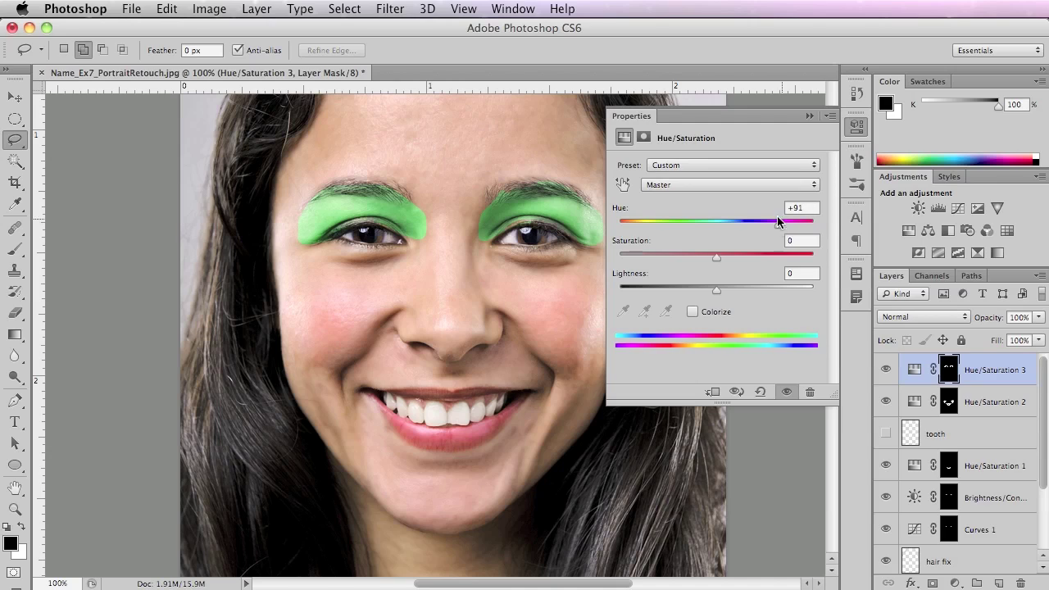
left_click(810, 116)
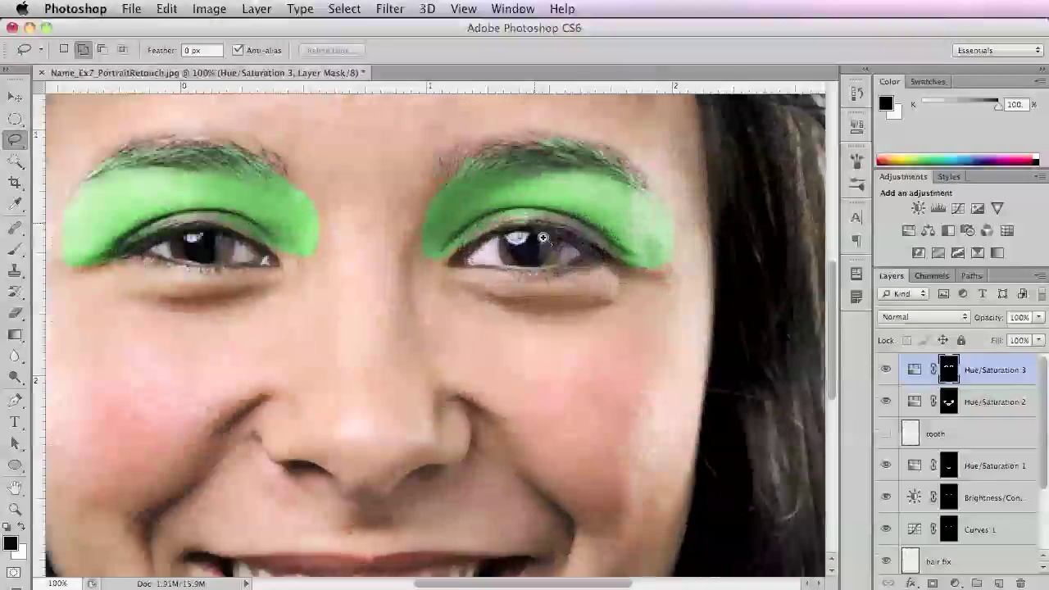
Clear the green from both eyebrows and soften the eyeshadow edges, painting black on the Hue/Saturation 3 mask with a 30 px brush at 32% and 100% opacity.
left_click(531, 225, "ctrl")
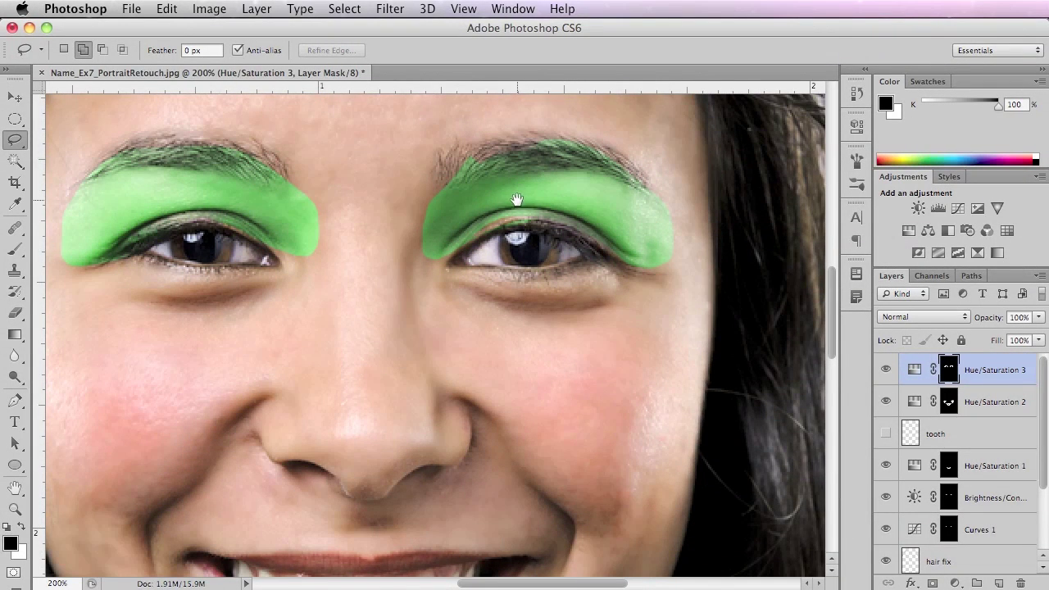
scroll(527, 199, "up", 2)
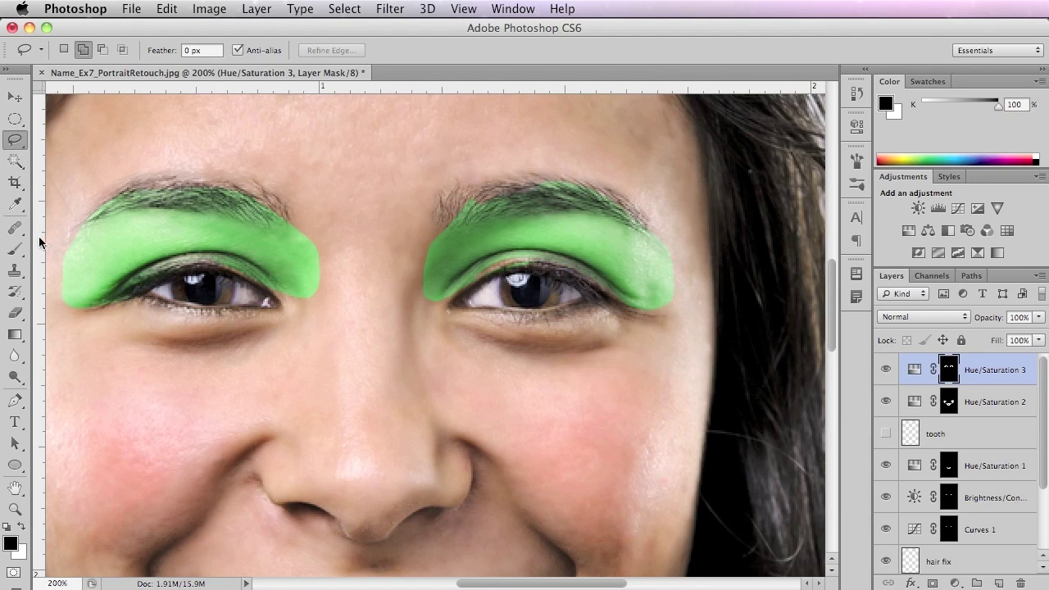
left_click(15, 249)
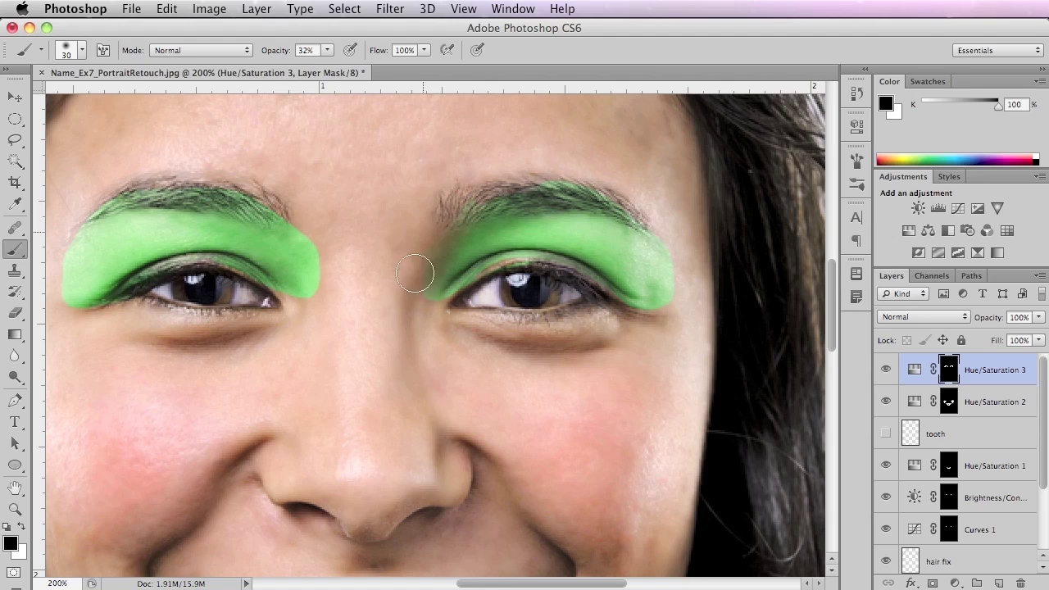
mouse_move(420, 289)
left_mouse_down()
mouse_move(429, 226)
mouse_move(506, 270)
mouse_move(447, 311)
mouse_move(572, 280)
mouse_move(681, 295)
mouse_move(656, 297)
mouse_move(667, 282)
mouse_move(675, 332)
mouse_move(663, 311)
mouse_move(617, 311)
mouse_move(651, 284)
mouse_move(600, 207)
mouse_move(644, 196)
mouse_move(504, 196)
mouse_move(475, 207)
mouse_move(564, 182)
left_mouse_up()
left_click(326, 50)
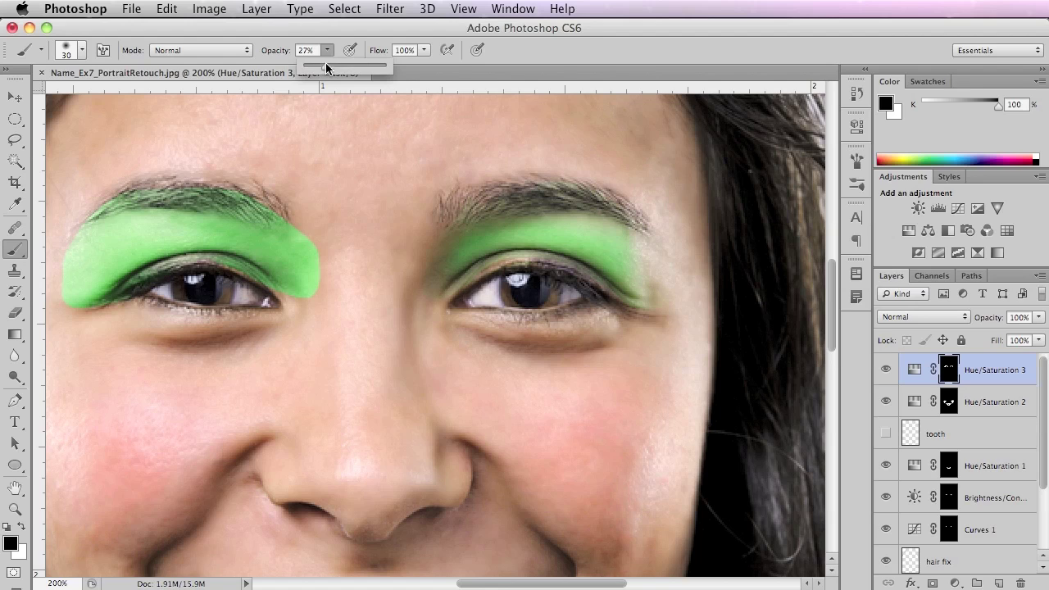
mouse_move(495, 193)
left_mouse_down()
mouse_move(598, 179)
mouse_move(519, 183)
mouse_move(604, 192)
mouse_move(651, 218)
mouse_move(673, 255)
left_mouse_up()
left_click_drag(450, 225, 420, 308)
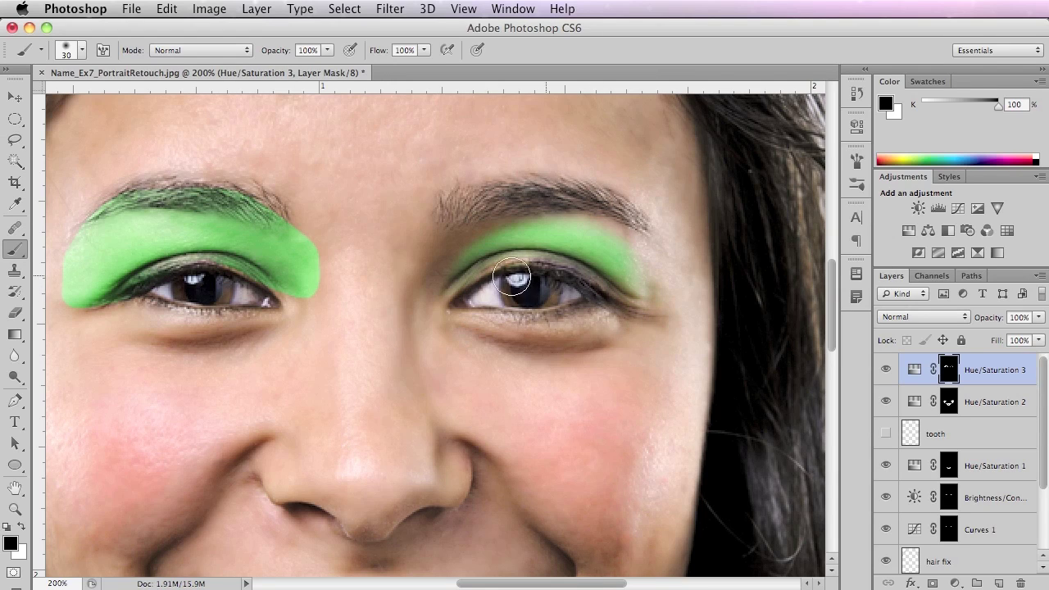
mouse_move(250, 177)
left_mouse_down()
mouse_move(280, 183)
mouse_move(313, 256)
mouse_move(194, 176)
mouse_move(283, 210)
mouse_move(128, 178)
mouse_move(73, 228)
mouse_move(56, 271)
mouse_move(76, 333)
mouse_move(133, 302)
mouse_move(128, 324)
mouse_move(235, 310)
mouse_move(292, 329)
mouse_move(308, 298)
mouse_move(281, 161)
left_mouse_up()
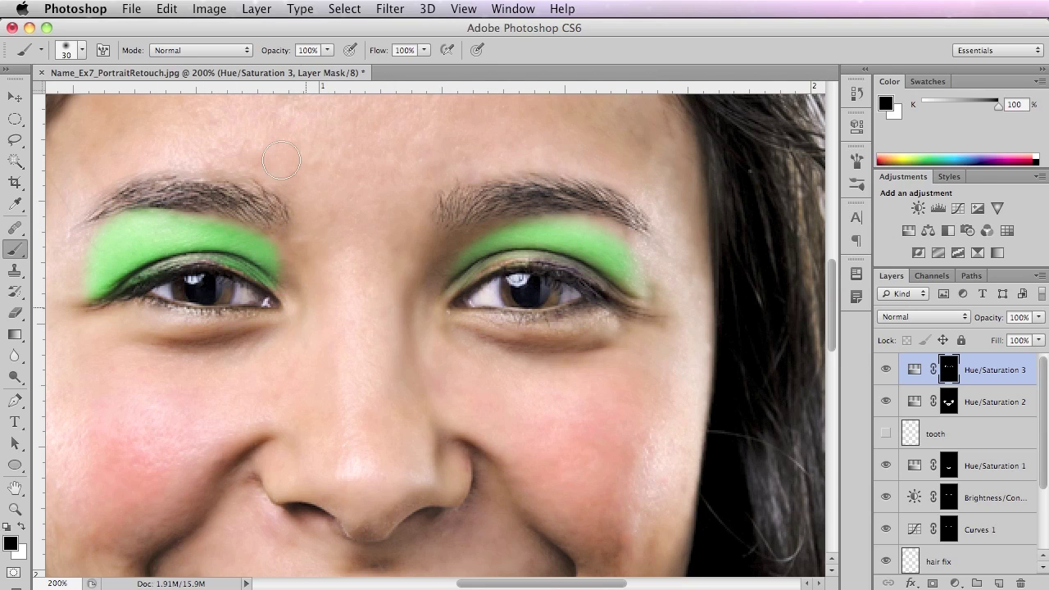
Extend the green eyeshadow around the corners of both eyelids, painting white on the Hue/Saturation 3 mask at 38% brush opacity.
left_click(328, 50)
left_click_drag(331, 65, 286, 65)
mouse_move(288, 301)
left_mouse_down()
mouse_move(276, 278)
mouse_move(289, 302)
left_mouse_up()
left_click(22, 526)
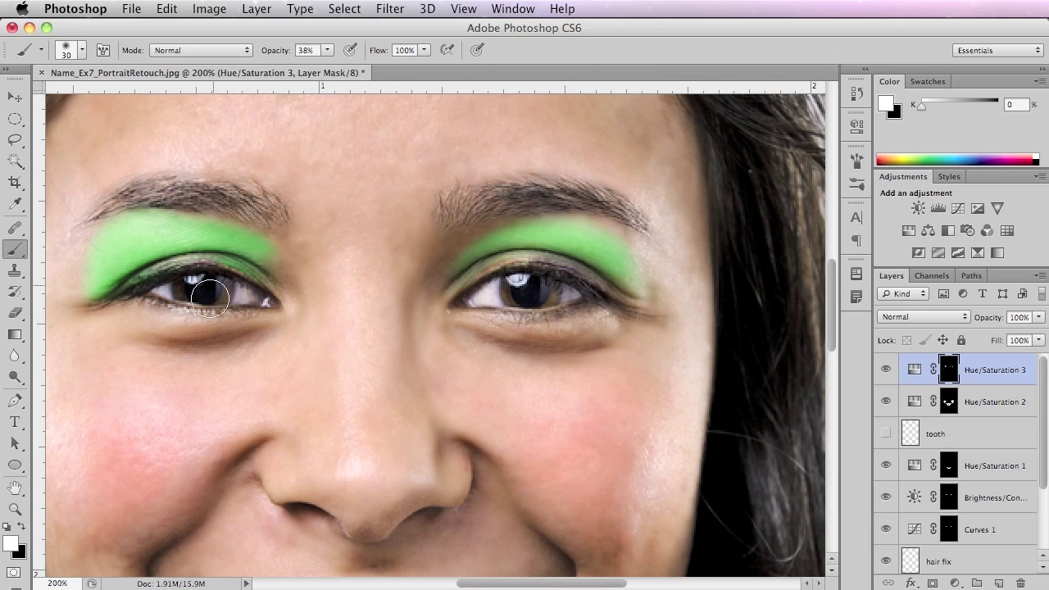
mouse_move(277, 275)
left_mouse_down()
mouse_move(102, 282)
mouse_move(93, 232)
mouse_move(84, 241)
left_mouse_up()
mouse_move(581, 243)
left_mouse_down()
mouse_move(628, 232)
mouse_move(615, 239)
mouse_move(654, 297)
left_mouse_up()
left_click_drag(471, 246, 443, 281)
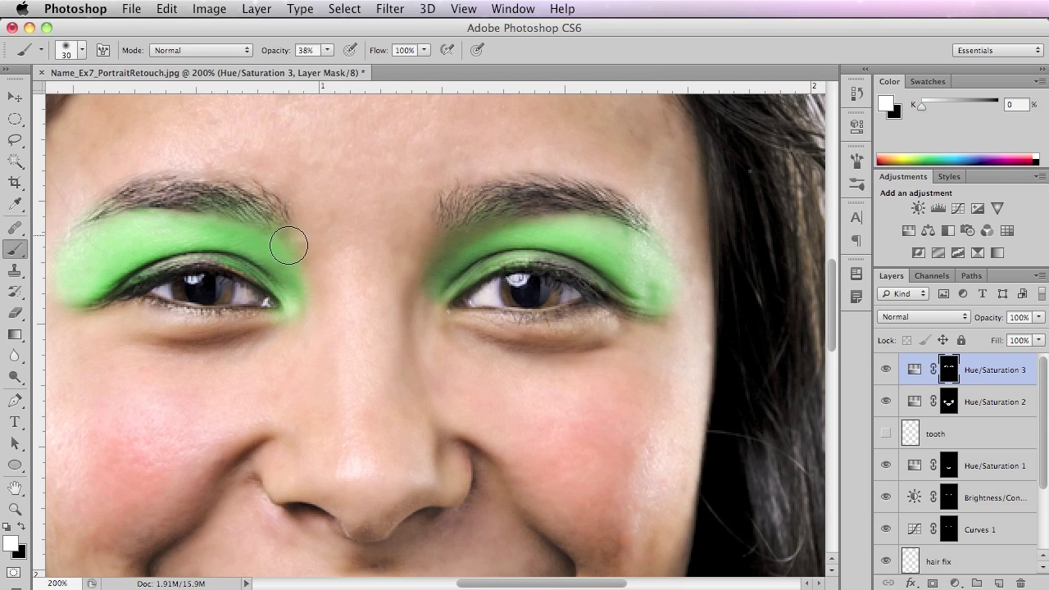
Lower the Hue/Saturation 3 layer's opacity to 39% to tone down the eyeshadow.
left_click(427, 423, "alt")
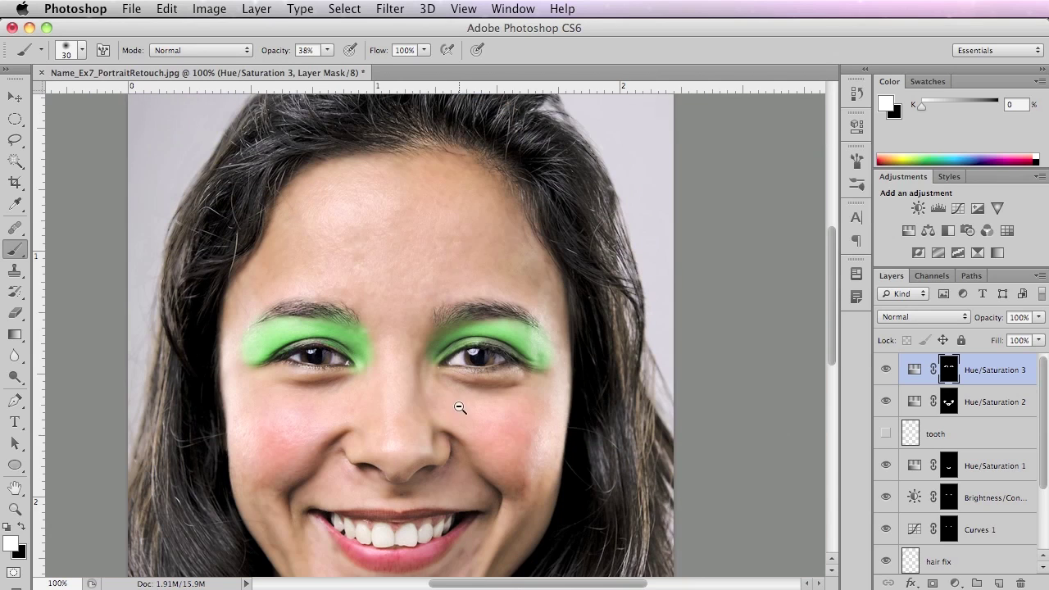
left_click_drag(545, 430, 571, 322)
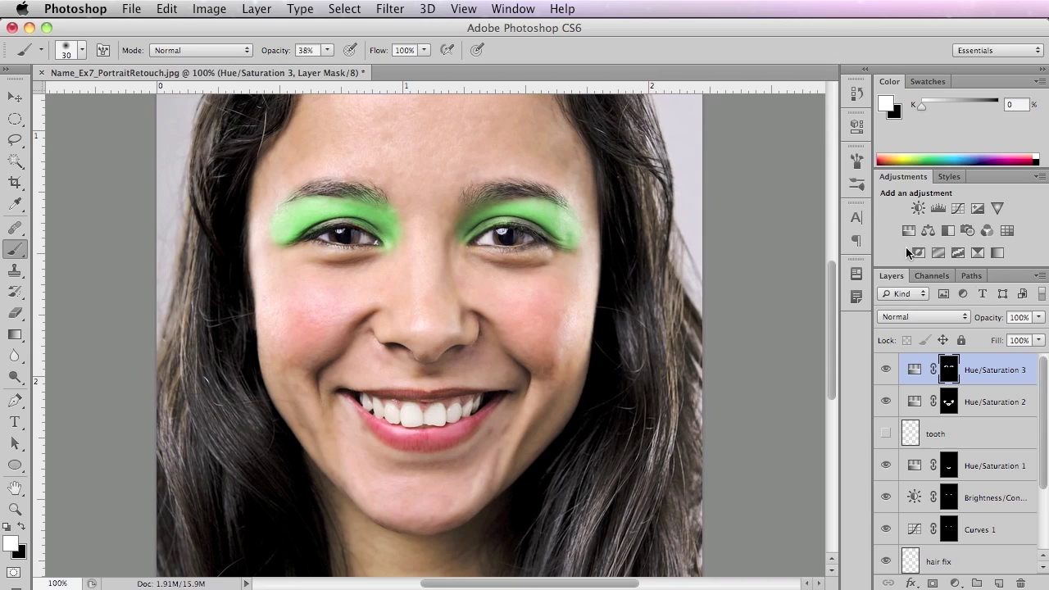
left_click(1039, 318)
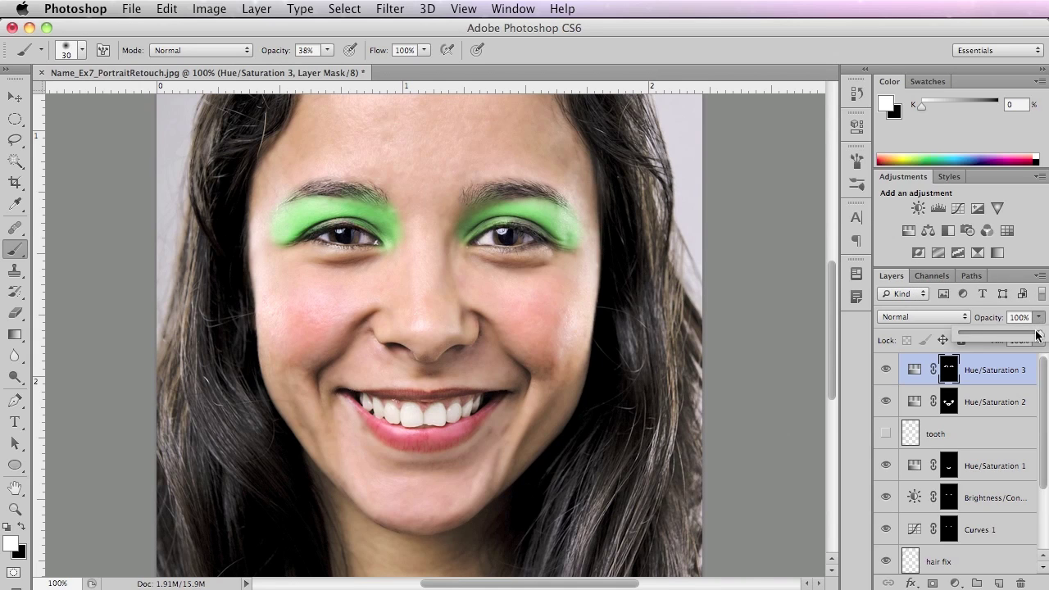
left_click_drag(1038, 336, 982, 332)
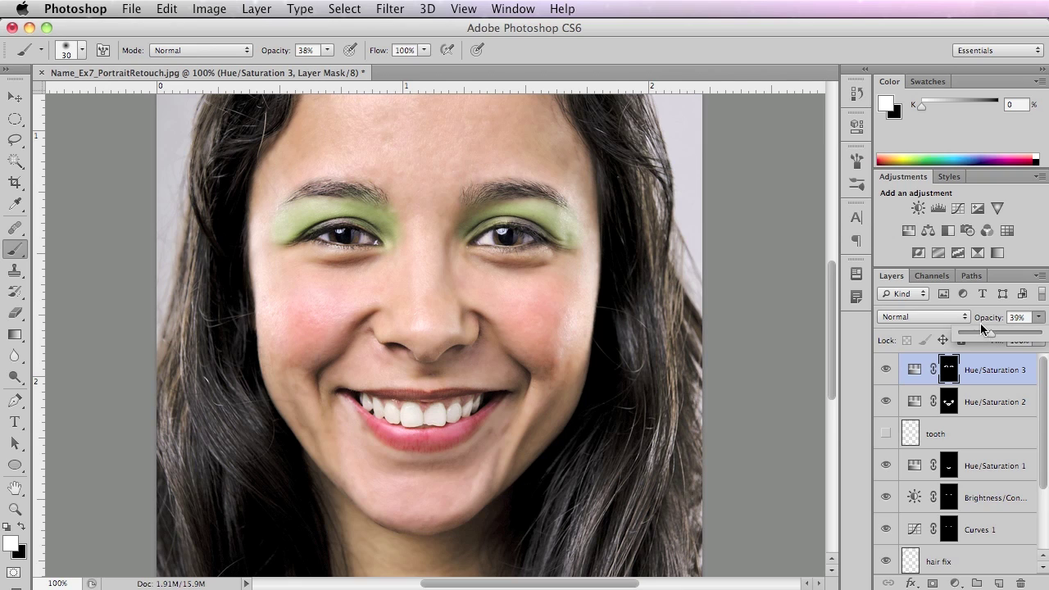
left_click(390, 244)
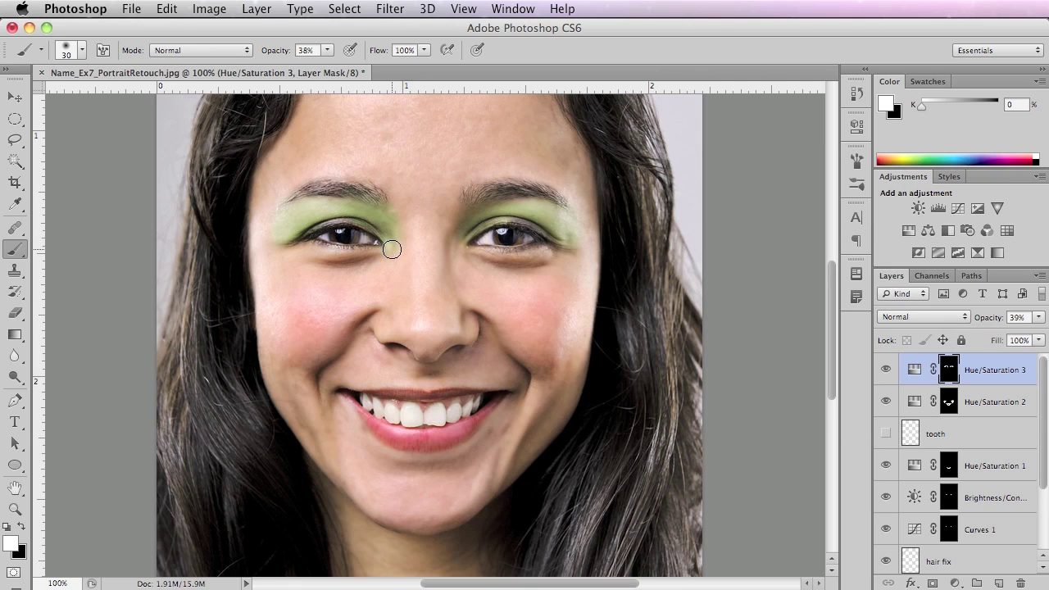
Recolor the eyeshadow purple by setting the Hue of the Hue/Saturation 3 adjustment to -124.
left_click(25, 528)
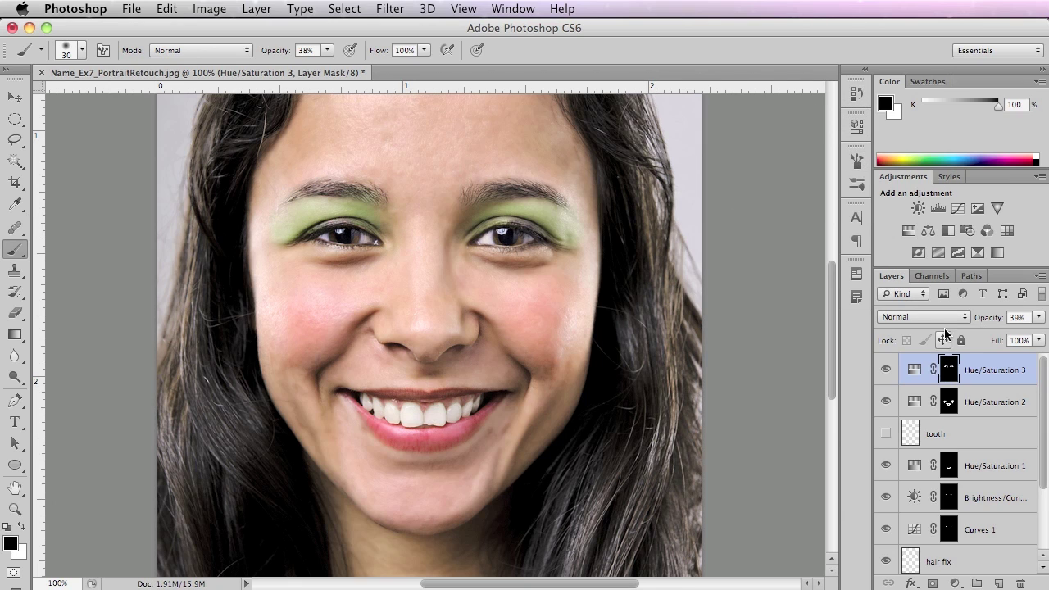
double_click(914, 369)
left_click_drag(778, 225, 641, 226)
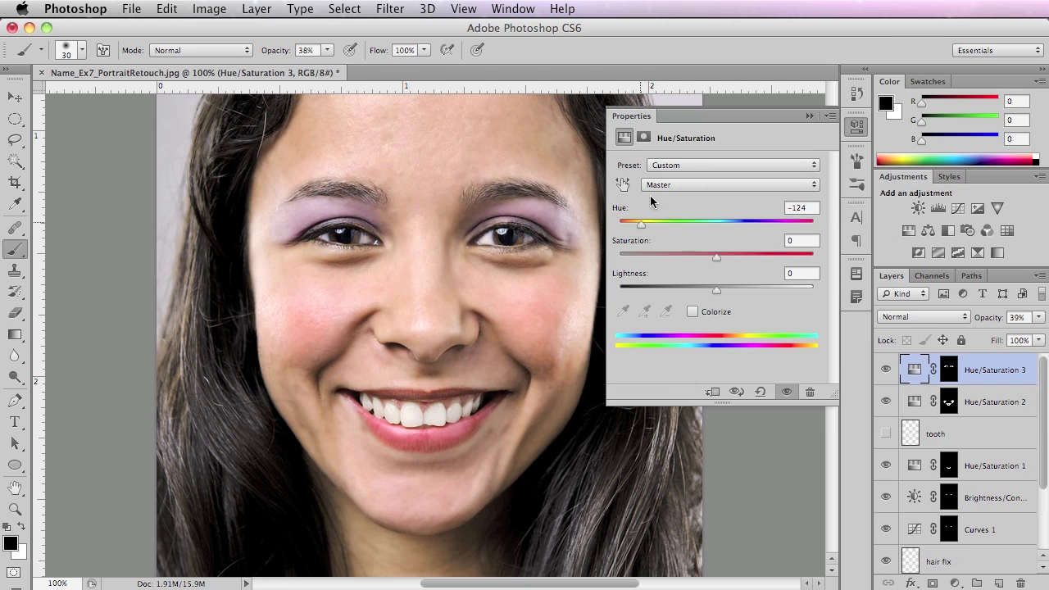
left_click(808, 116)
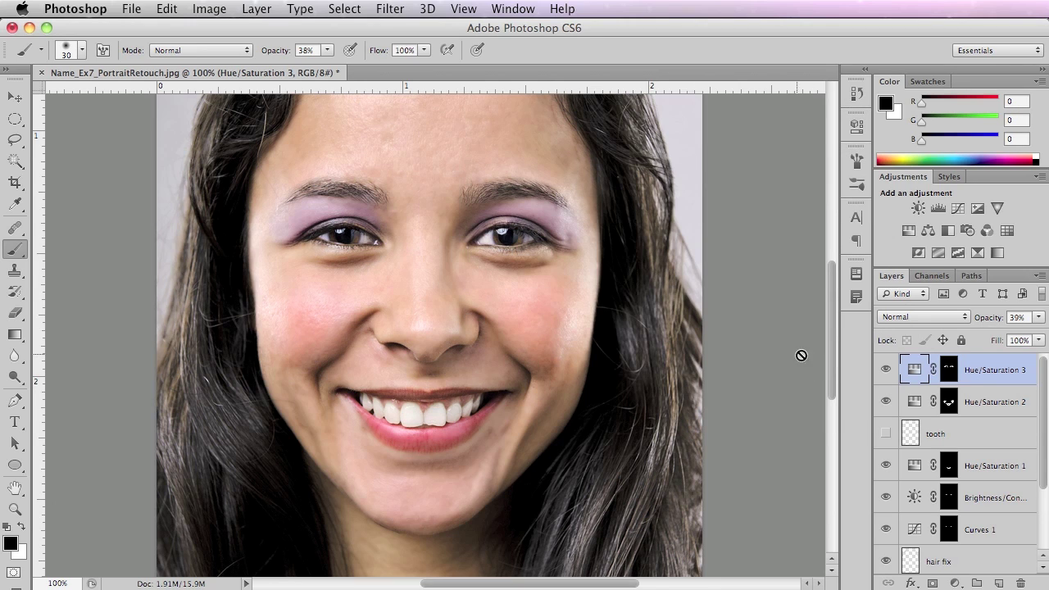
Try a Hue of -180 on the Hue/Saturation 2 adjustment for the lips and cheeks, and undo it.
double_click(914, 402)
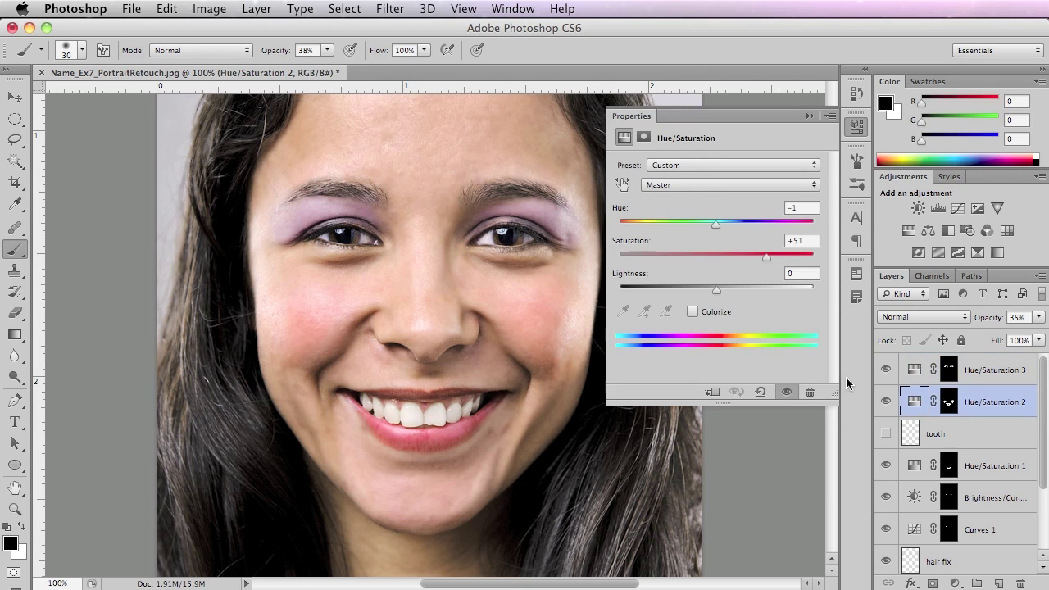
left_click_drag(716, 223, 617, 235)
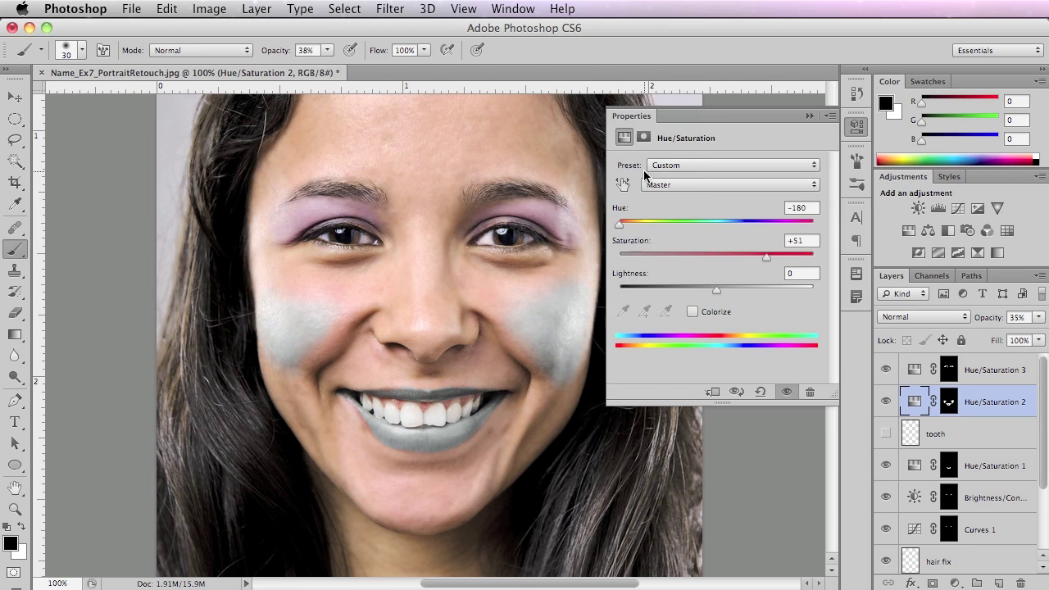
left_click(811, 116)
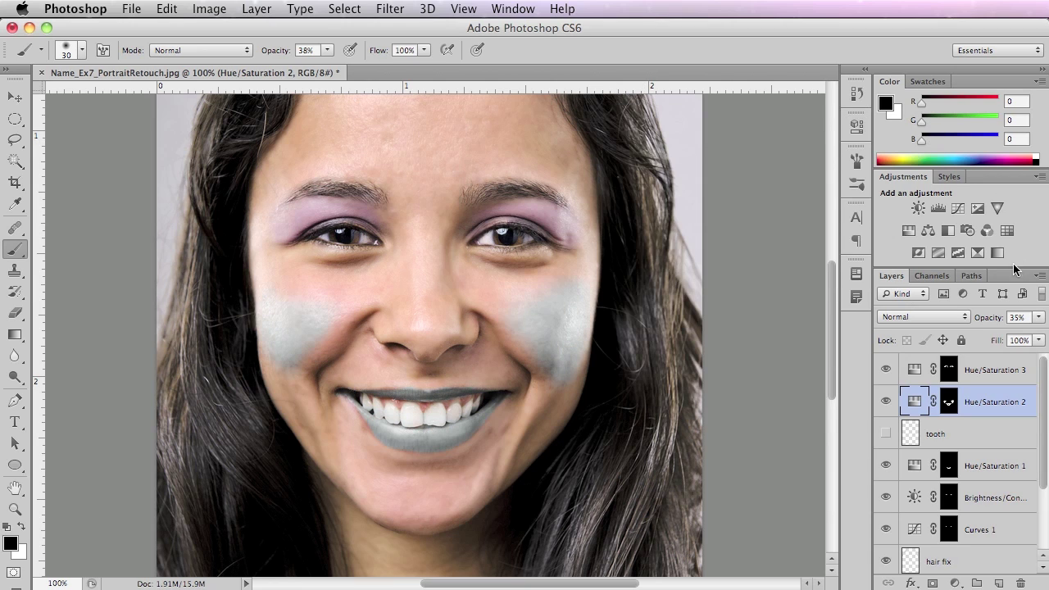
key("super+z")
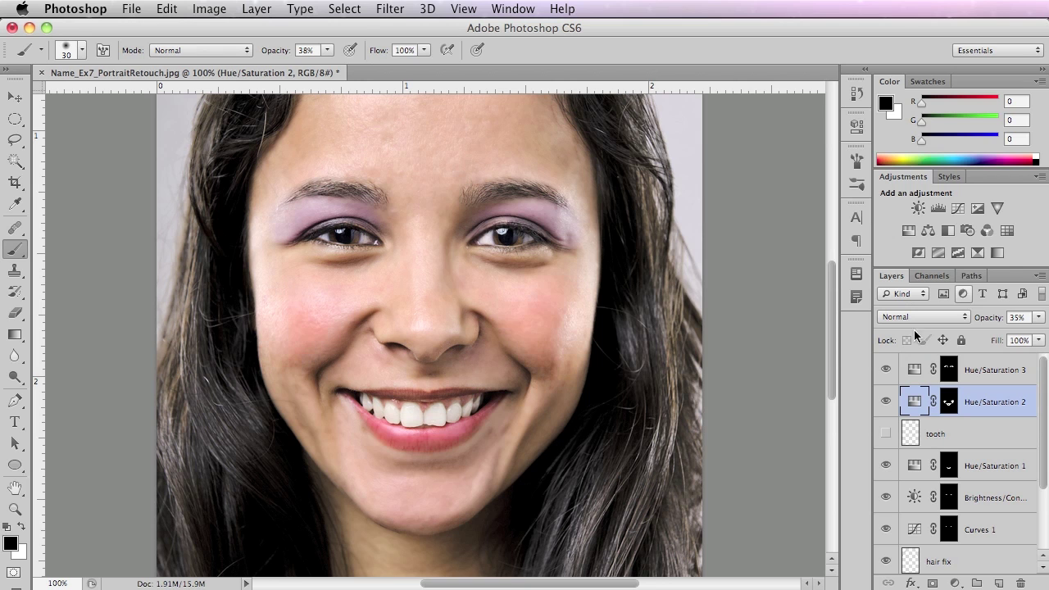
Group all layers above the Background, from "smooth skin" up to Hue/Saturation 3.
left_click(462, 342, "alt")
left_click(473, 338, "alt")
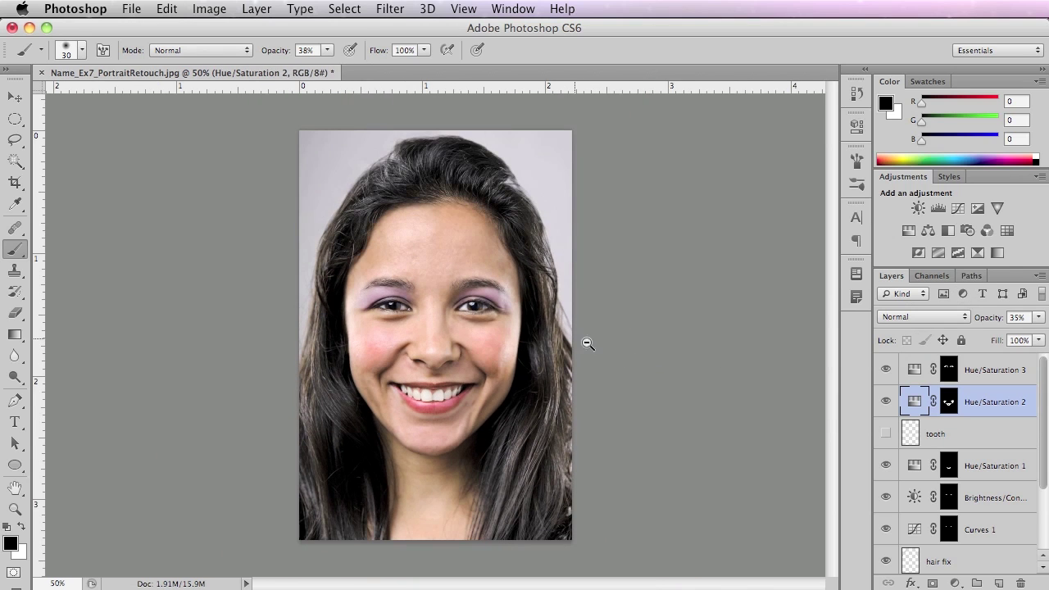
left_click(469, 324)
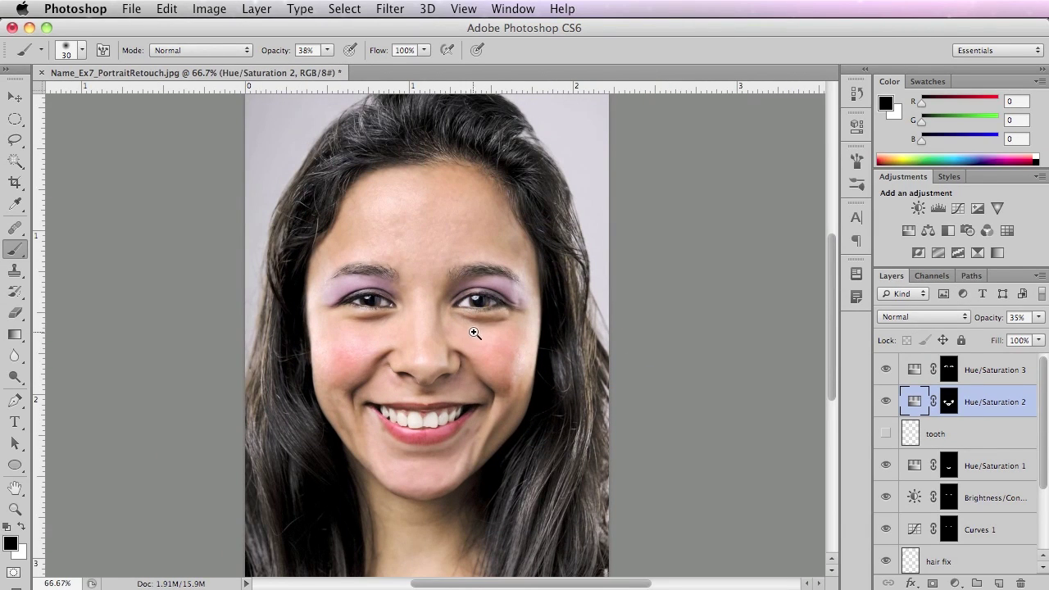
left_click(463, 336, "alt")
left_click(443, 349)
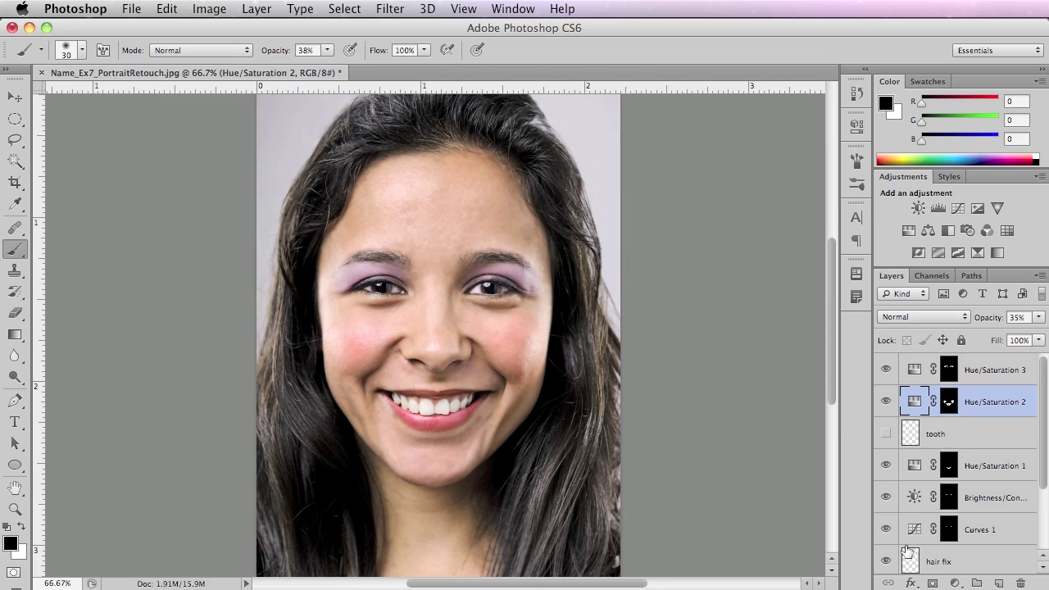
mouse_move(1045, 486)
left_mouse_down()
mouse_move(1042, 540)
mouse_move(1048, 419)
mouse_move(1043, 545)
mouse_move(1046, 448)
left_mouse_up()
left_click(1010, 561)
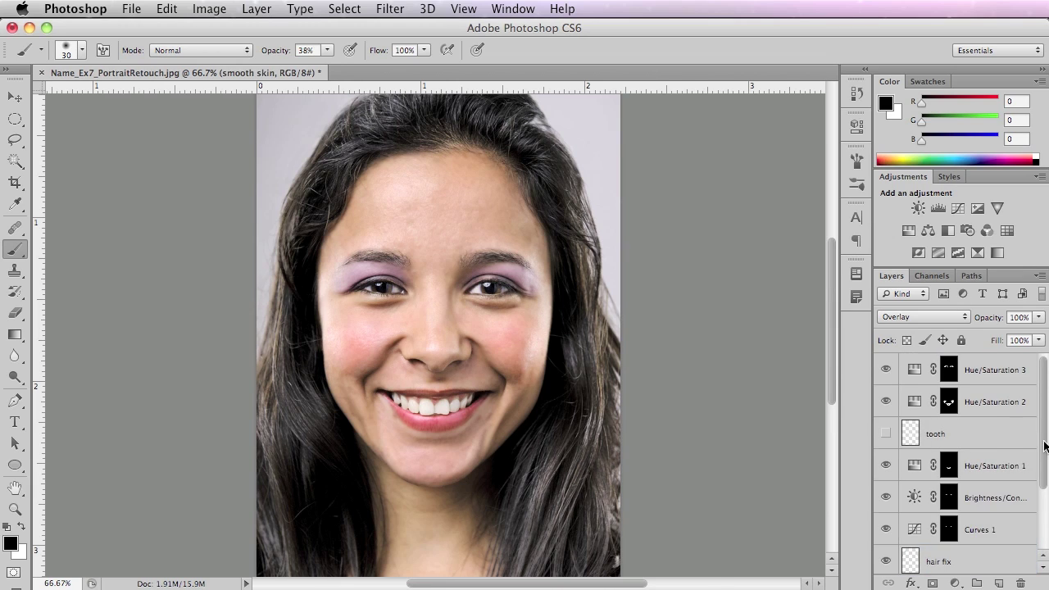
left_click(1000, 371, "shift")
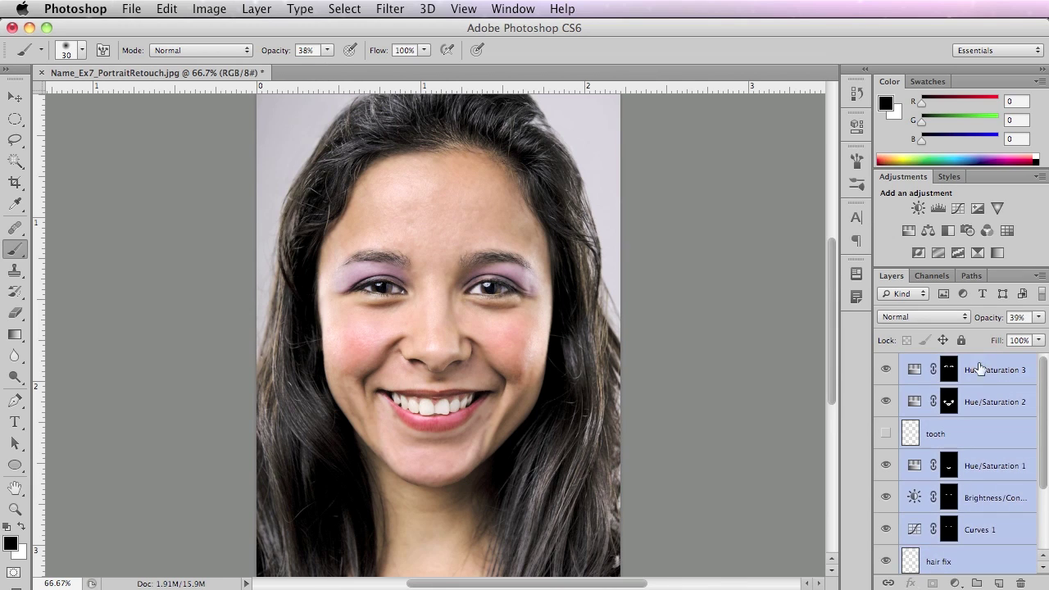
key("super+g")
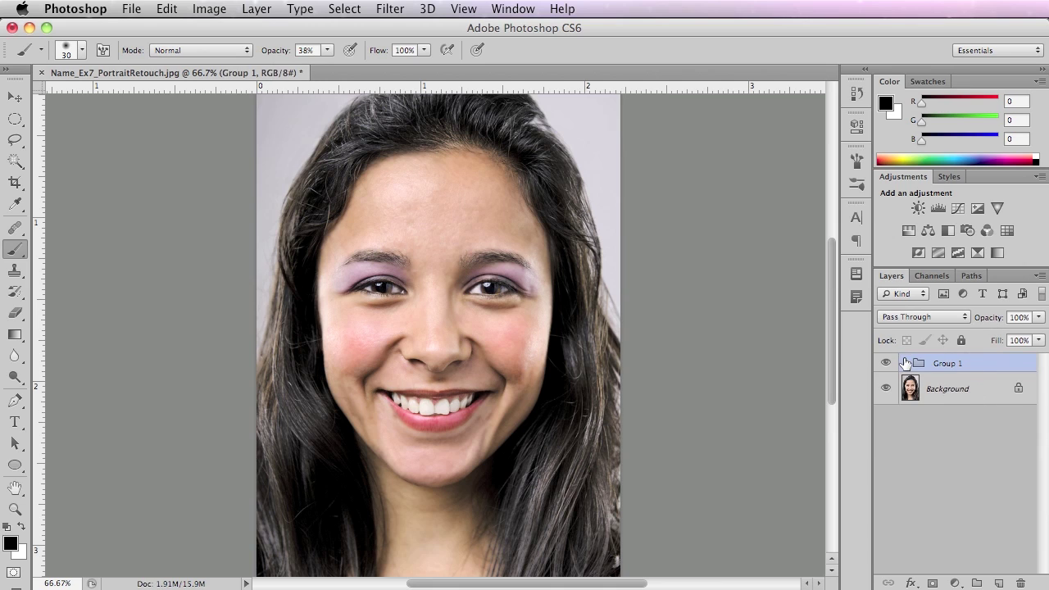
Check that the new layer group expands and collapses, and rename it "retouch".
left_click(906, 364)
left_click(906, 363)
left_click(906, 364)
left_click(905, 363)
left_click(906, 364)
left_click(906, 363)
double_click(944, 363)
type("r")
key("Return")
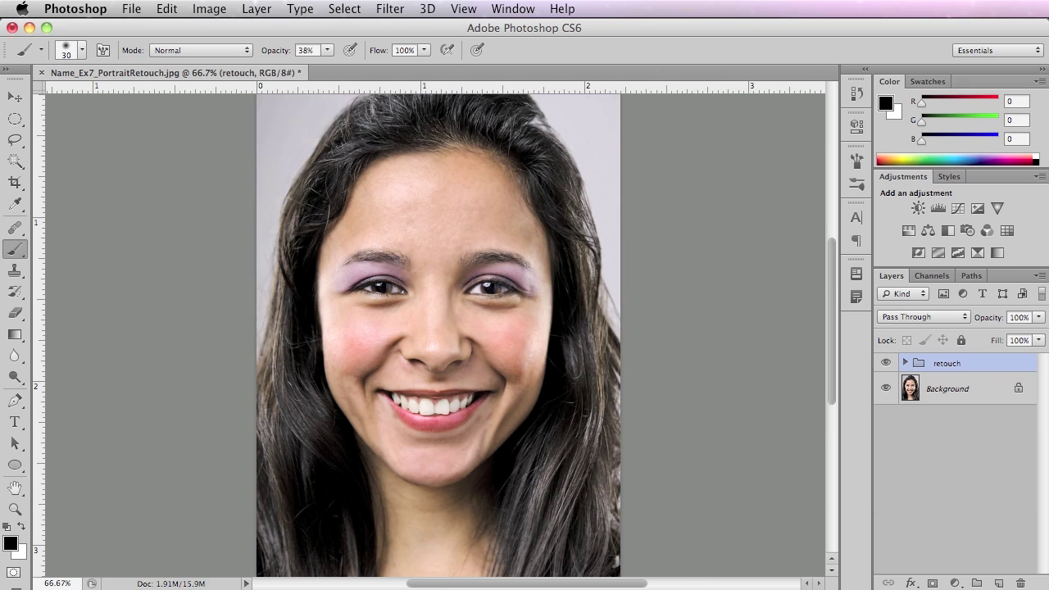
Compare the whole portrait before and after by switching the "retouch" group off and on.
left_click(886, 364)
left_click(887, 364)
left_click(886, 364)
left_click(886, 364)
left_click(886, 364)
left_click(886, 364)
Compare the eye area close up at 200% with the "retouch" group hidden and shown.
left_click(448, 308, "super")
left_click(447, 307, "super")
left_click_drag(478, 413, 450, 353)
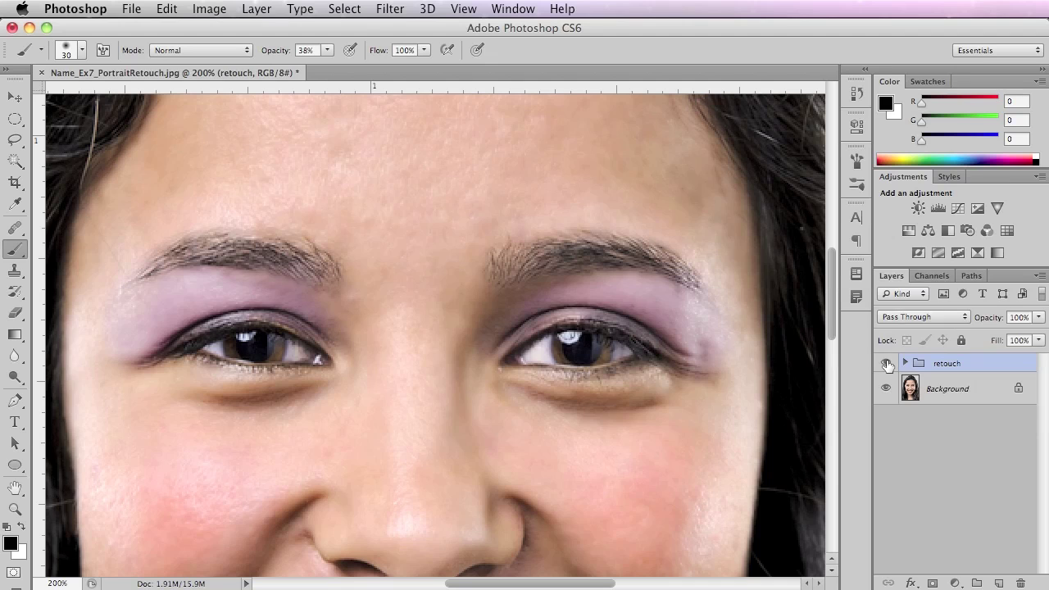
left_click(886, 364)
left_click(887, 364)
left_click(886, 364)
left_click(886, 364)
Compare the mouth and lower cheeks close up with the "retouch" group hidden and shown.
left_click_drag(830, 287, 835, 359)
left_click(886, 363)
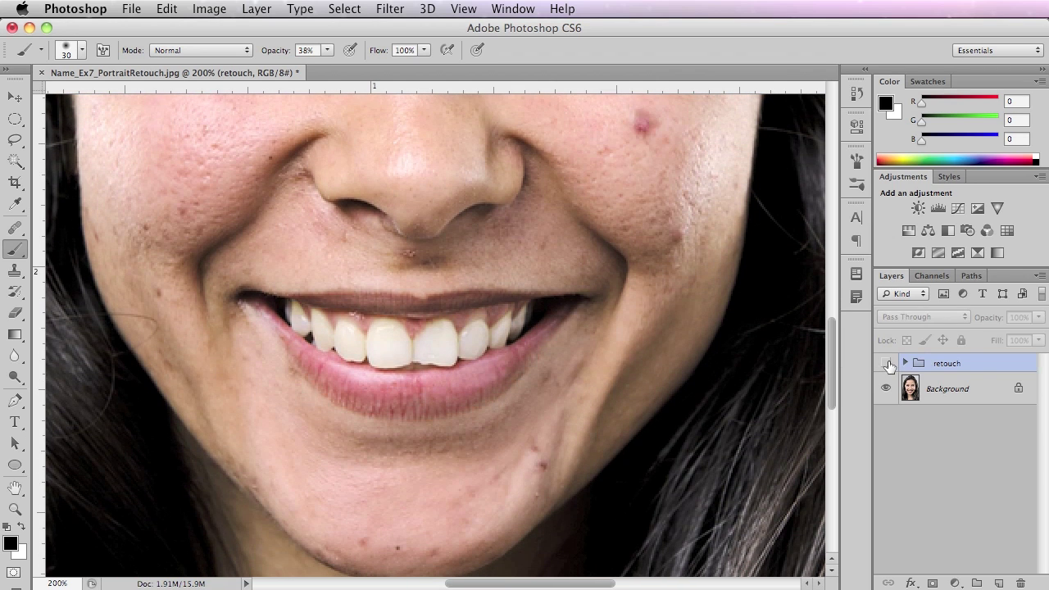
left_click(887, 363)
left_click(887, 363)
left_click(887, 363)
left_click(887, 363)
left_click(887, 363)
Make the hidden "tooth" layer inside the "retouch" group visible and collapse the group again.
left_click(905, 363)
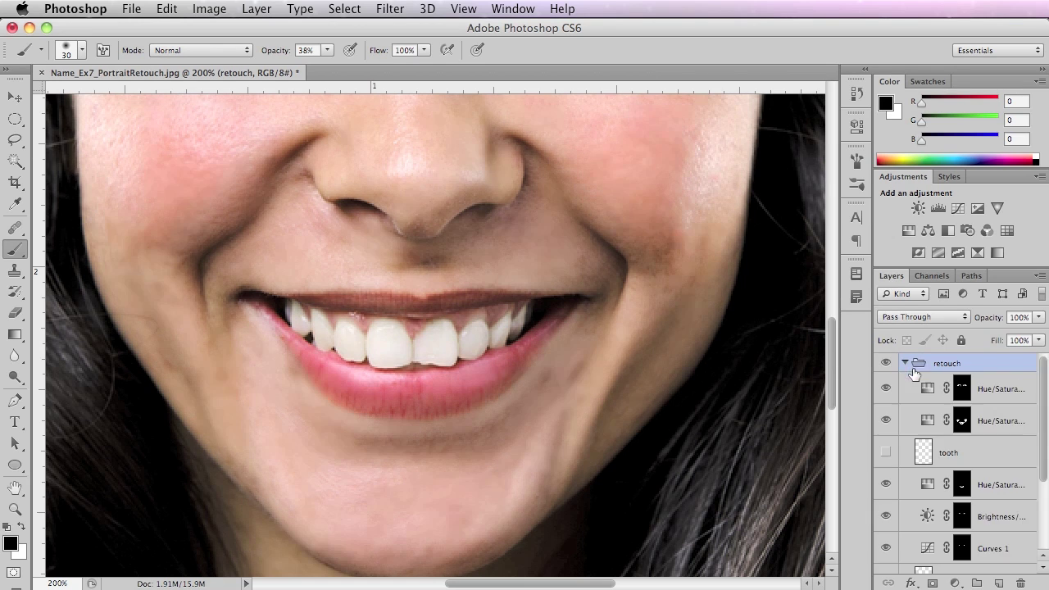
left_click(886, 453)
left_click(906, 364)
Compare the repaired tooth and the full face with the "retouch" group off and on, leaving the group visible.
left_click(888, 364)
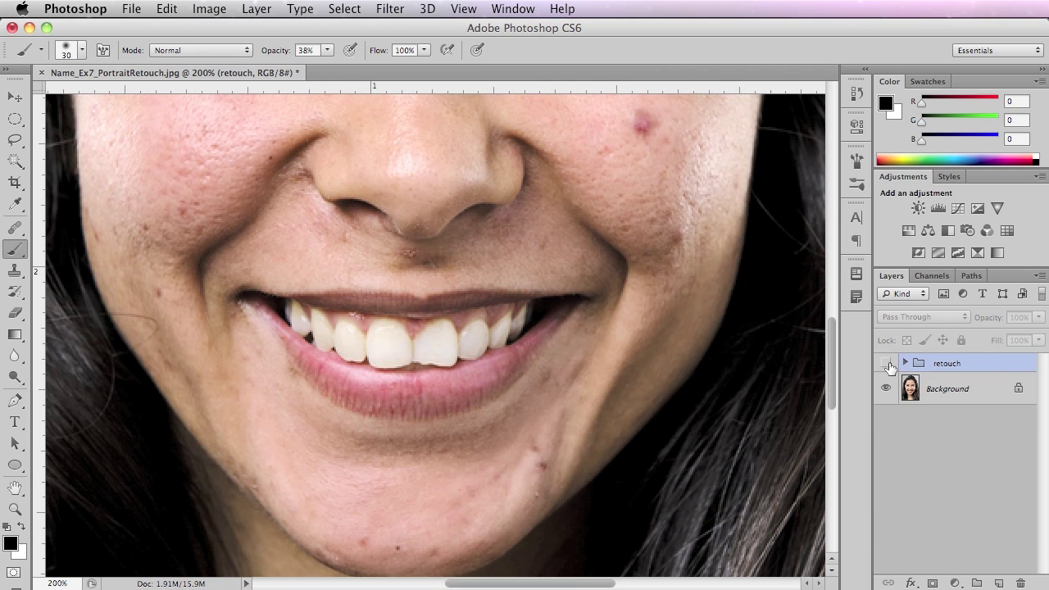
left_click(888, 363)
left_click(888, 364)
scroll(643, 492, "up", 5)
scroll(647, 458, "down", 3)
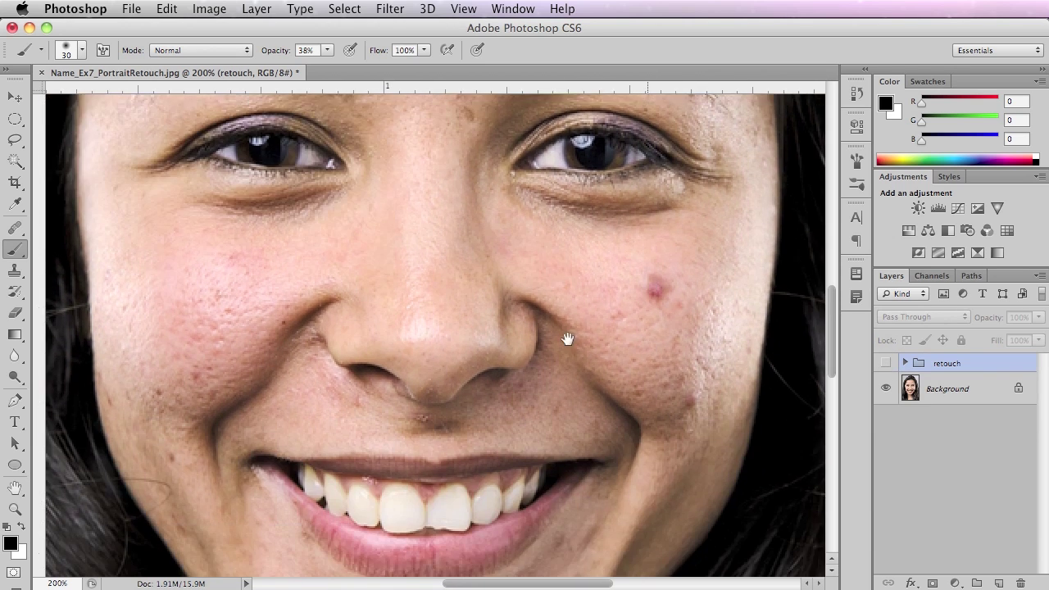
key("super+minus")
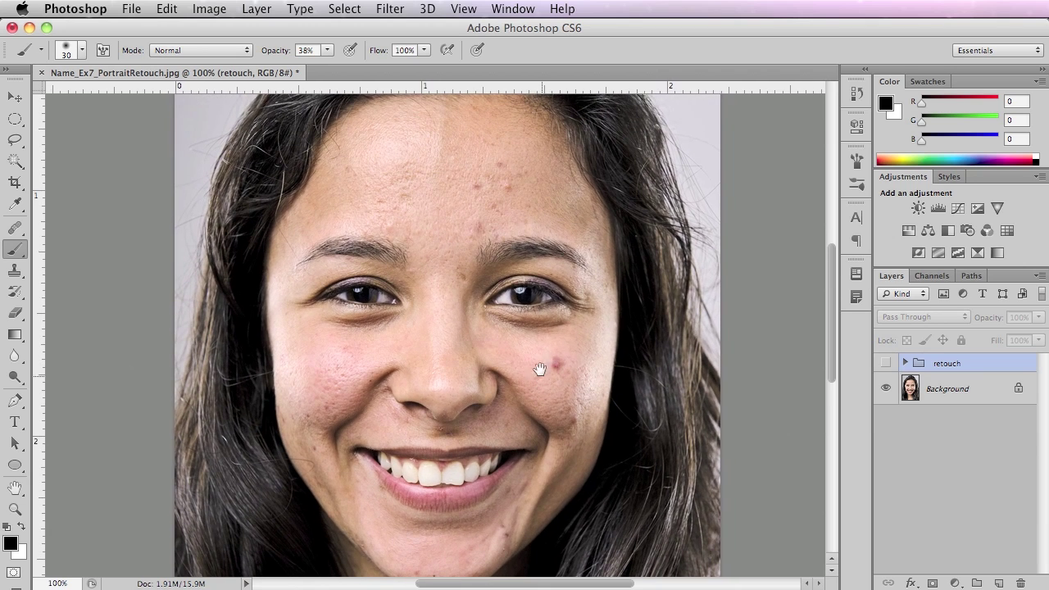
left_click(886, 363)
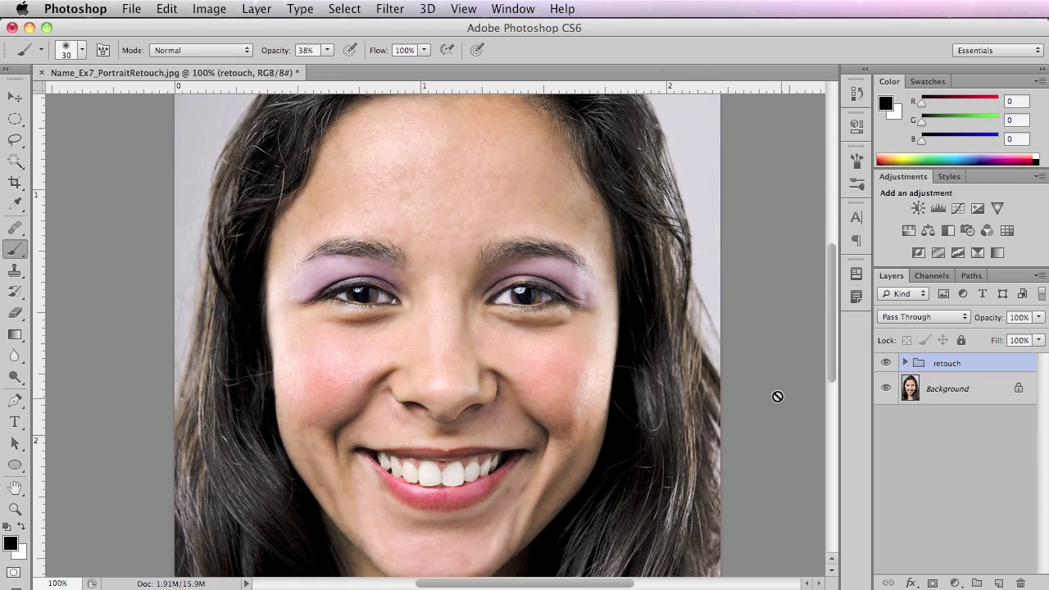
In the "retouch" group, lower the Hue/Saturation 3 eyeshadow layer's opacity and set the Hue/Saturation 2 layer's opacity to 15%.
left_click(905, 363)
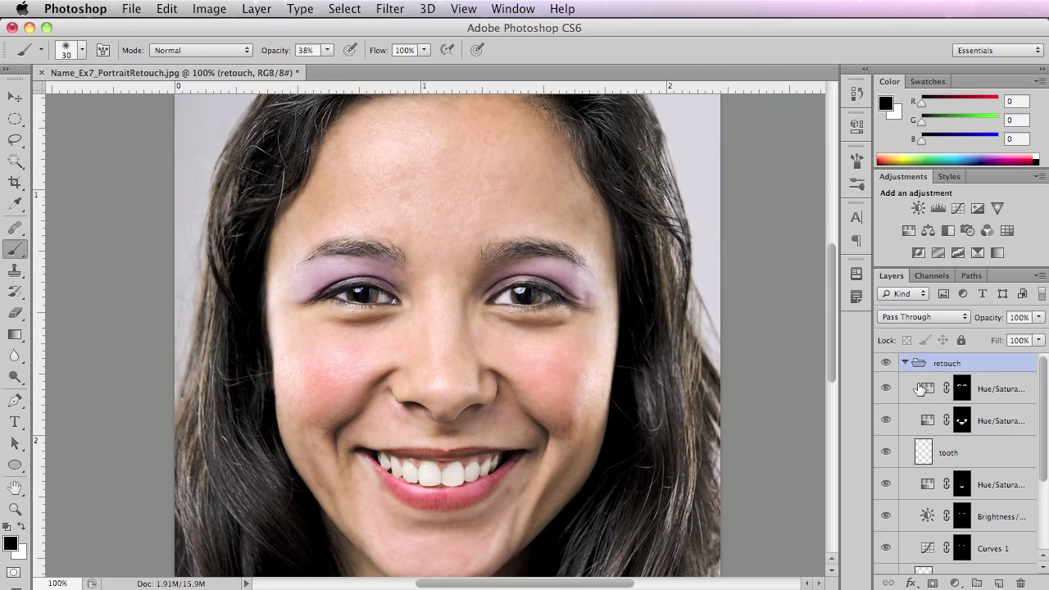
left_click(1017, 392)
left_click(1038, 317)
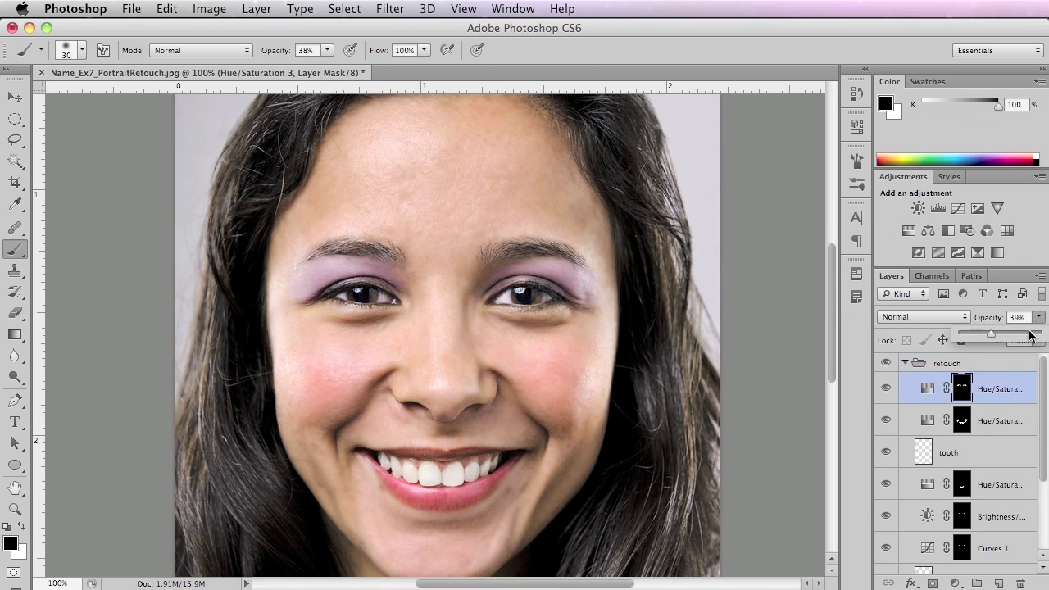
left_click_drag(993, 334, 977, 330)
left_click(963, 425)
left_click(1040, 317)
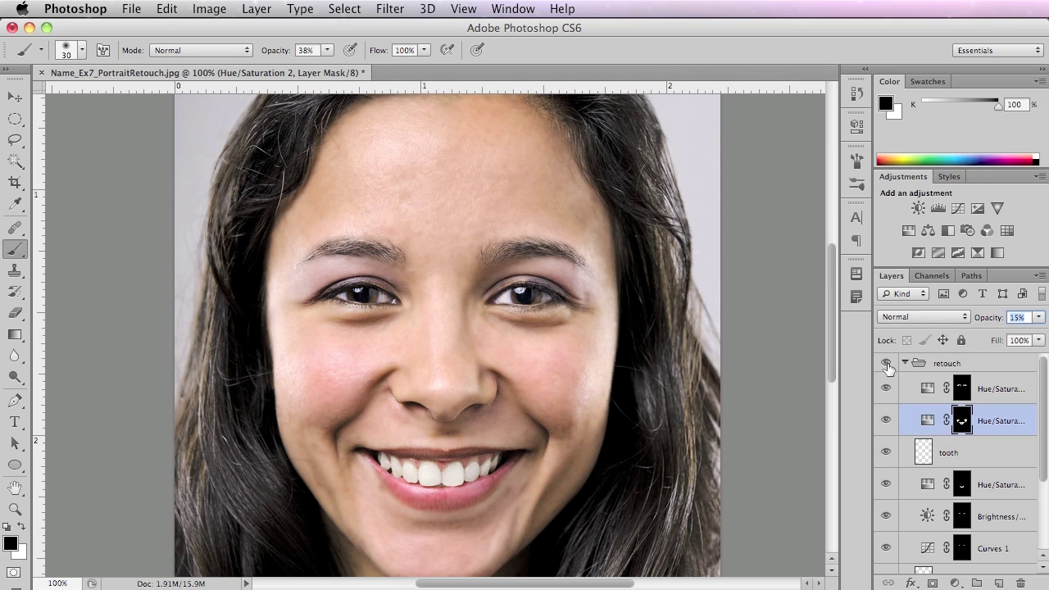
Collapse the "retouch" group and compare the portrait with the subtler makeup off and on.
left_click(905, 363)
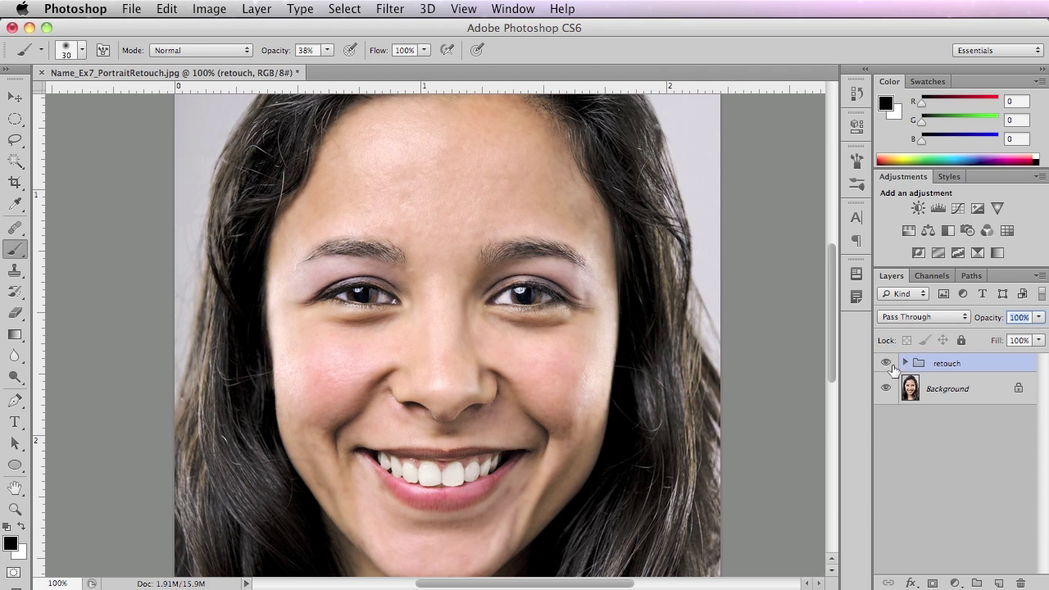
left_click(887, 363)
left_click(886, 363)
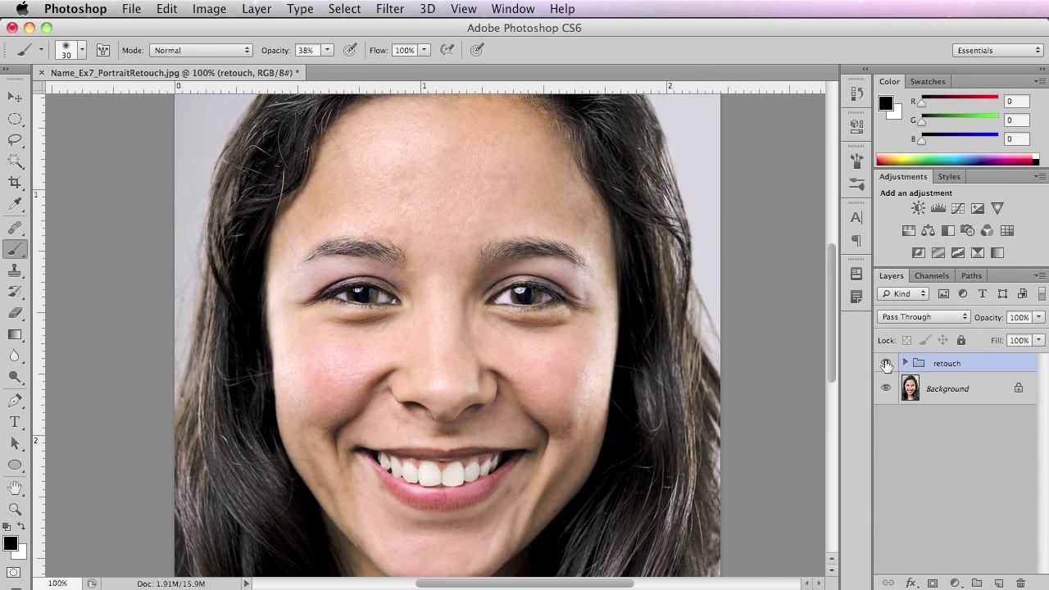